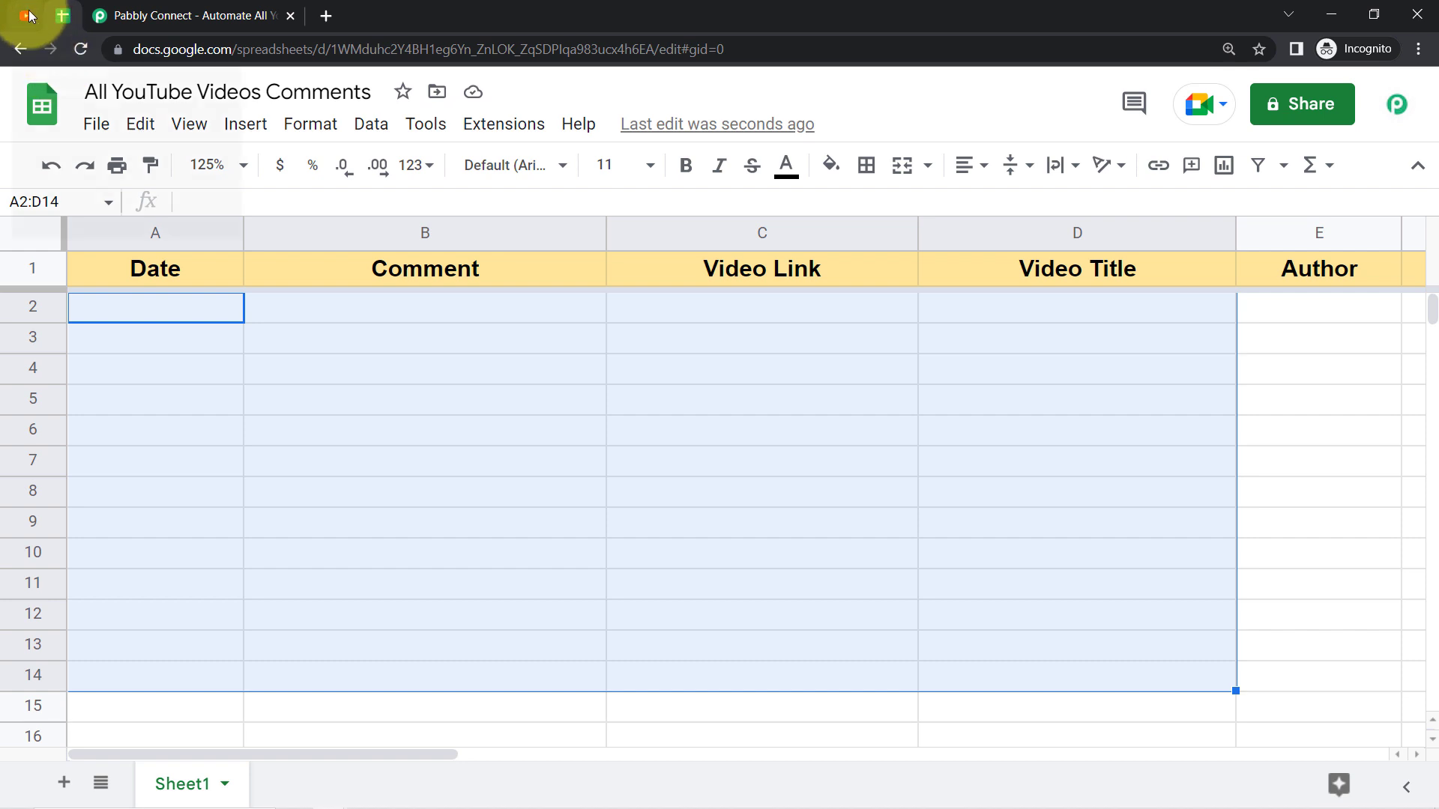
Step: Look over the comments spreadsheet and the channel comments in YouTube Studio
{"action": "left_click", "coordinate": [27, 15]}
{"action": "left_click", "coordinate": [62, 15]}
{"action": "left_click", "coordinate": [24, 15]}
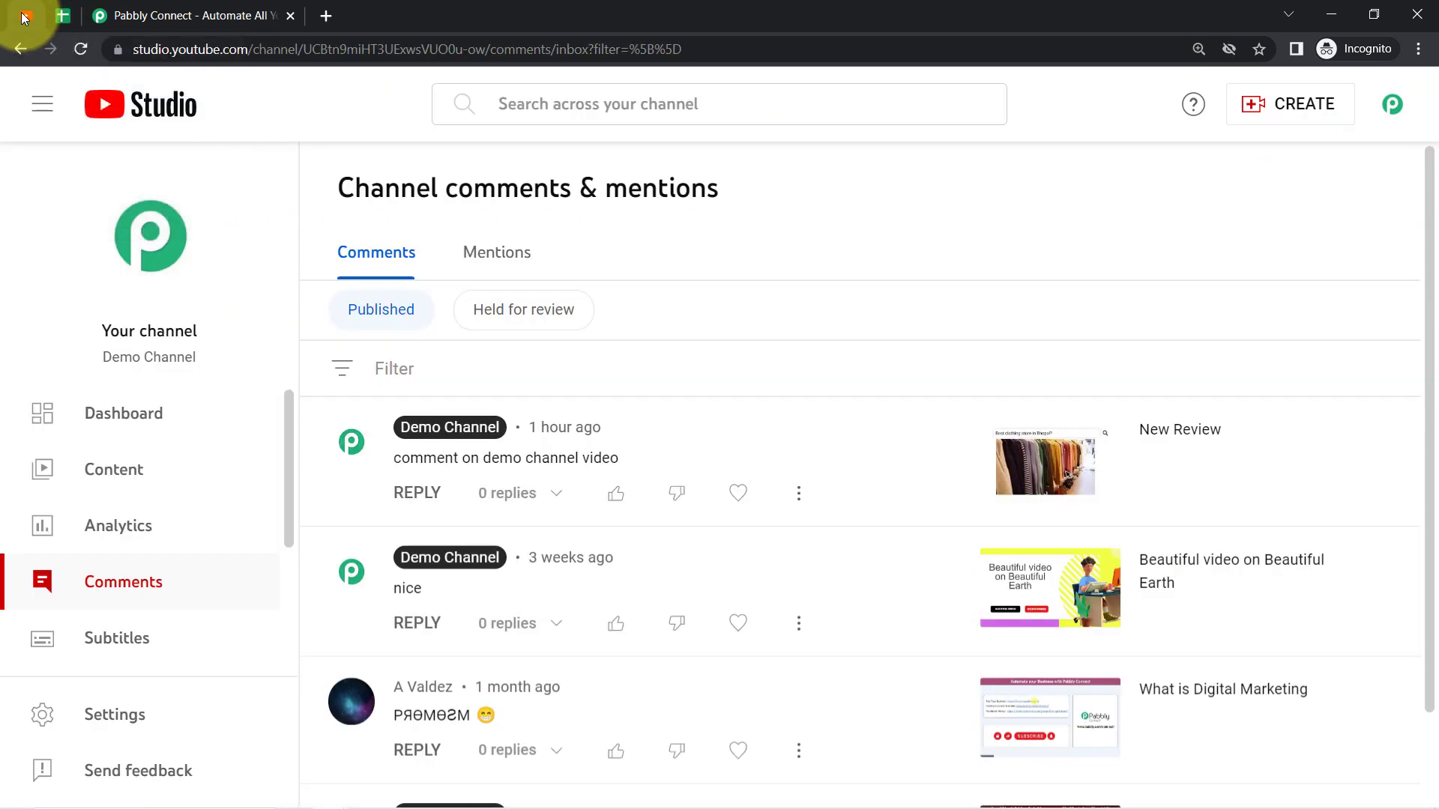
Step: Switch to the Pabbly Connect site, sign in, and open the Pabbly Connect dashboard
{"action": "left_click", "coordinate": [116, 15]}
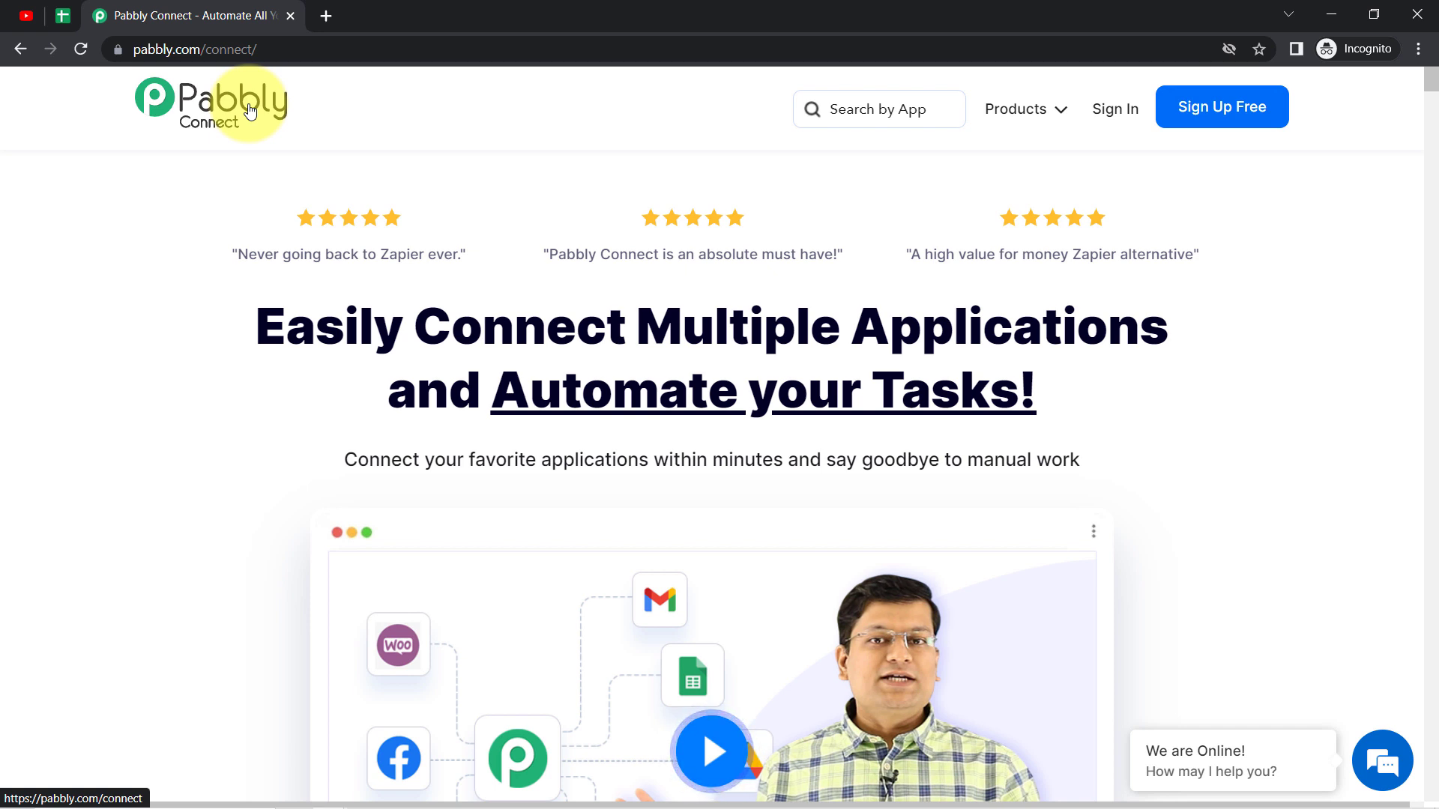
{"action": "left_click_drag", "start_coordinate": [165, 49], "coordinate": [278, 51]}
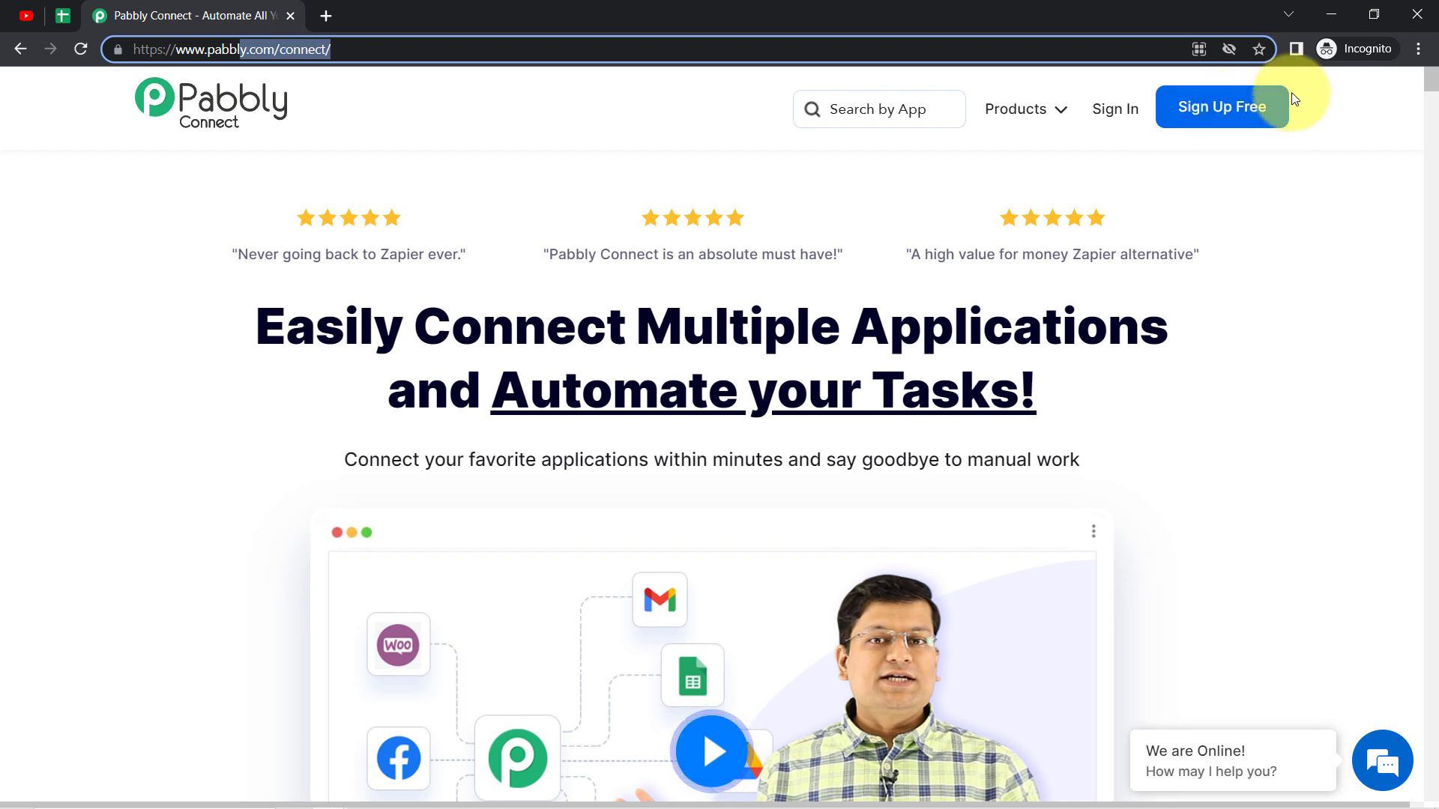
{"action": "left_click", "coordinate": [1122, 105]}
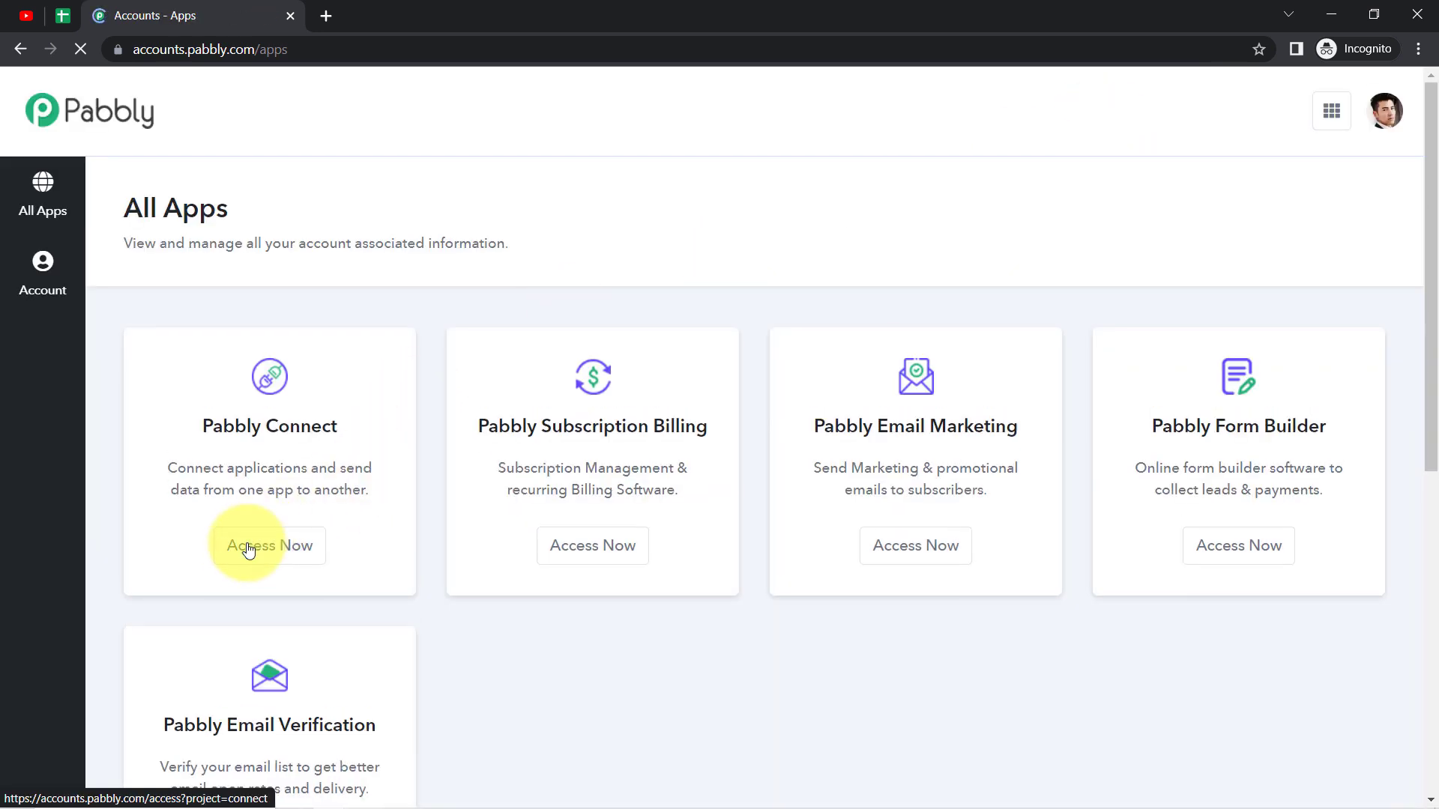
{"action": "left_click", "coordinate": [241, 559]}
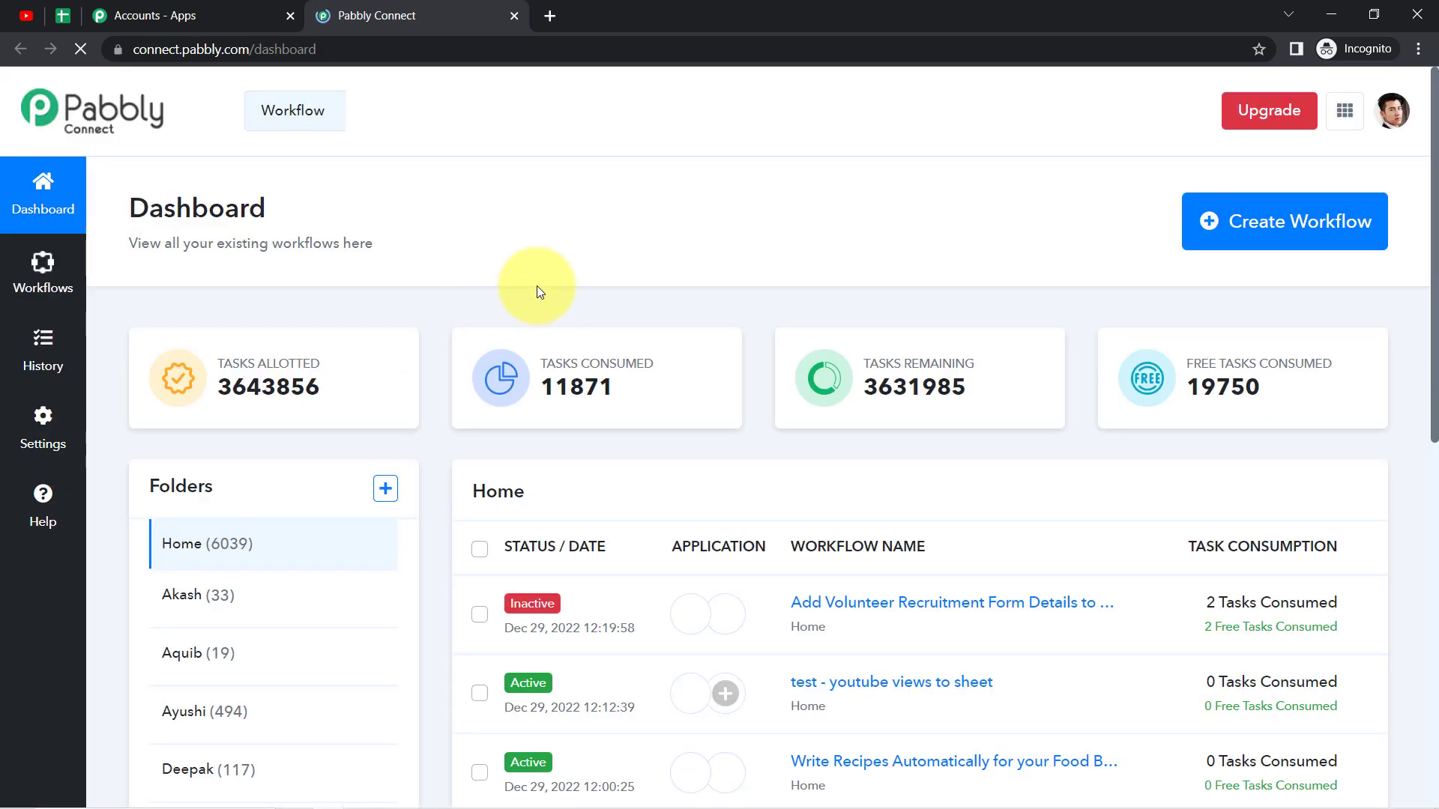
{"action": "left_click_drag", "start_coordinate": [186, 209], "coordinate": [322, 235]}
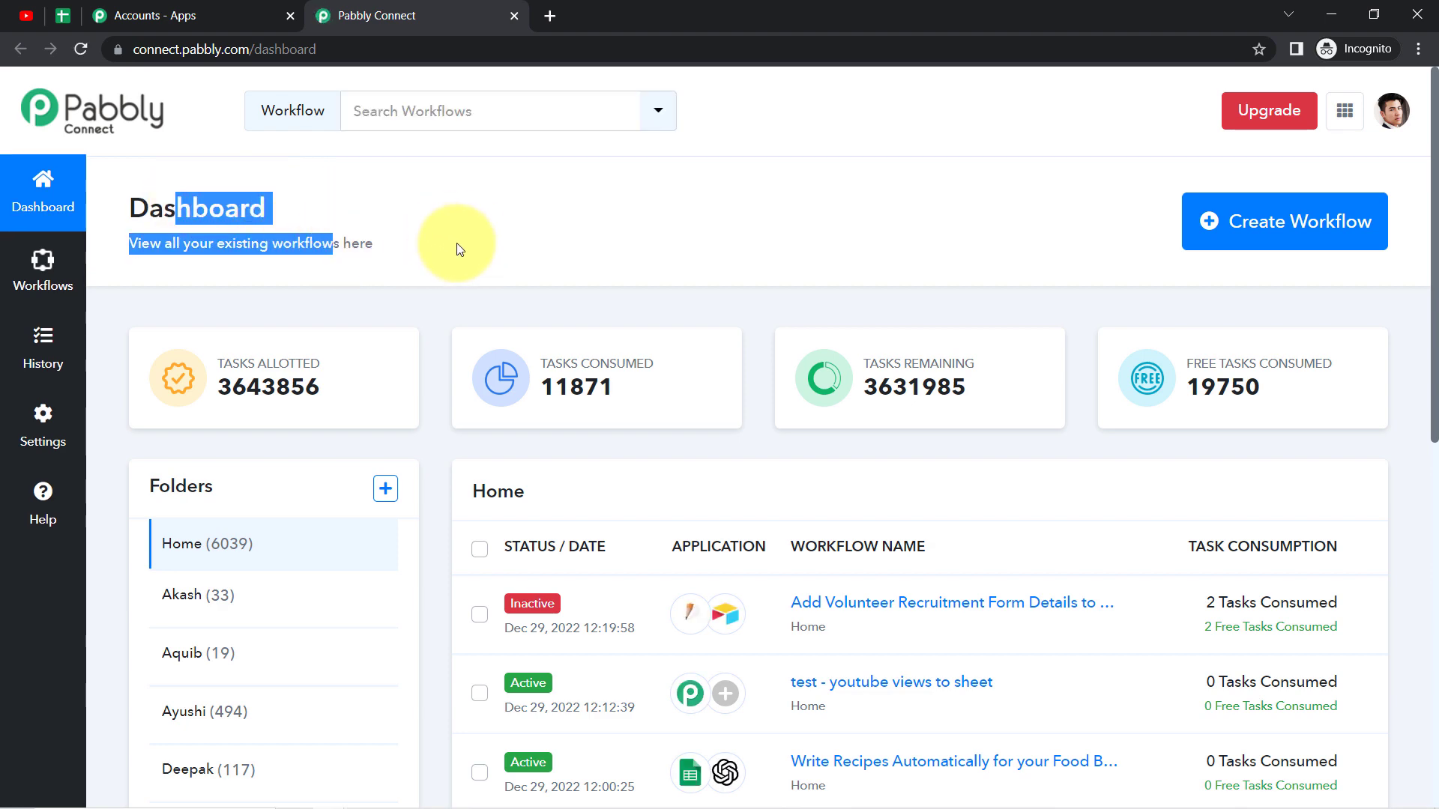
Step: Create a workflow named "Add YouTube Video Comments in Google Sheets"
{"action": "left_click", "coordinate": [1317, 236]}
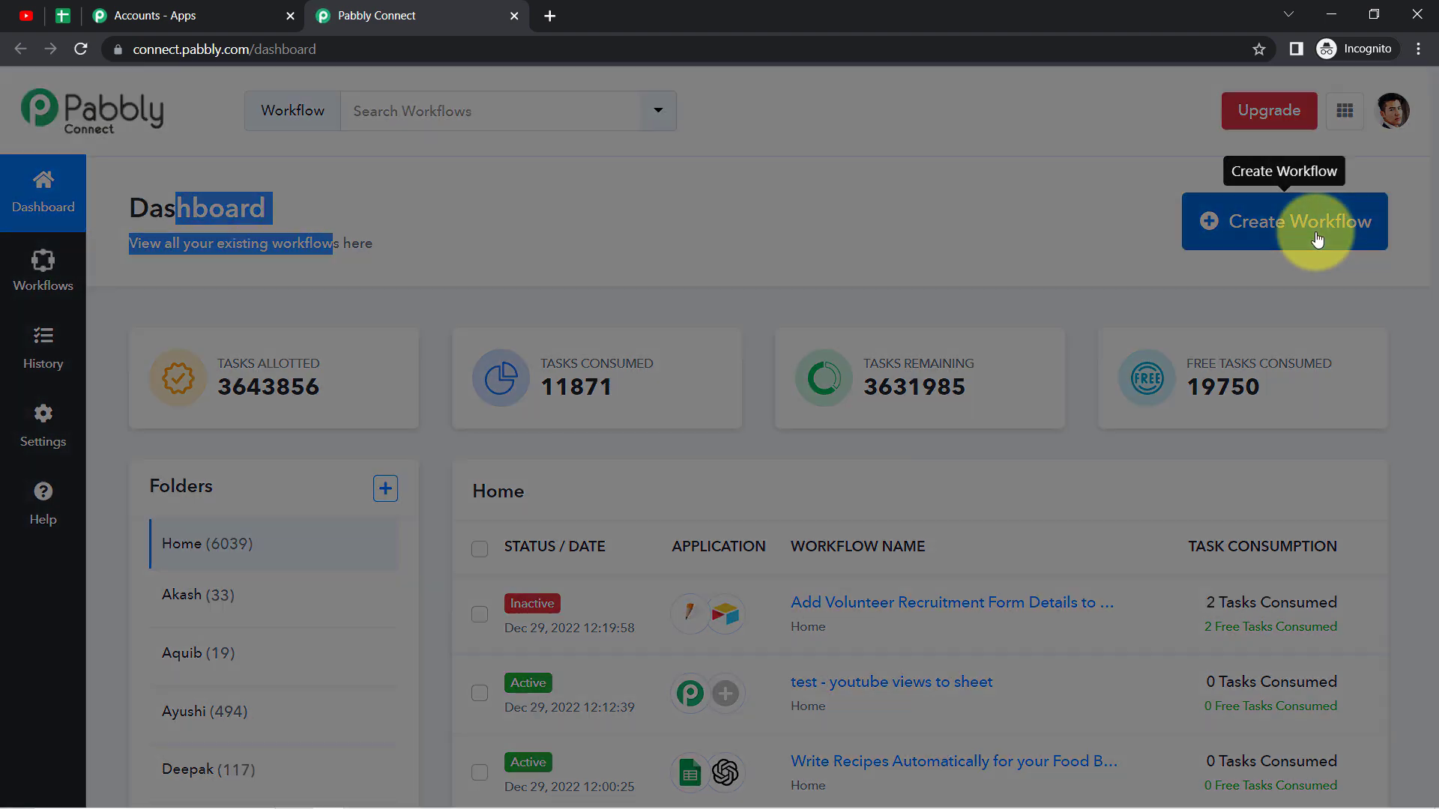
{"action": "left_click_drag", "start_coordinate": [509, 349], "coordinate": [669, 353]}
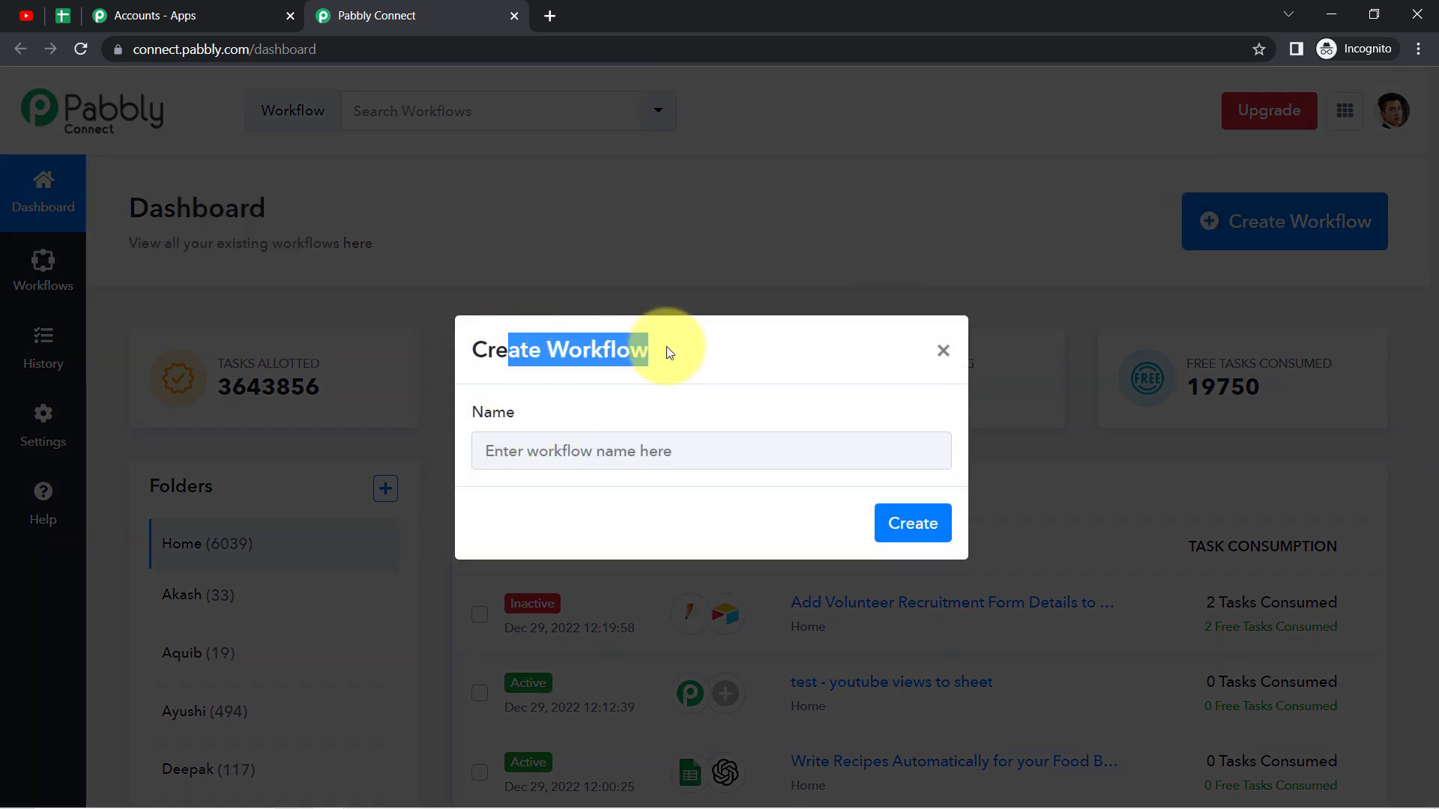
{"action": "left_click", "coordinate": [533, 455]}
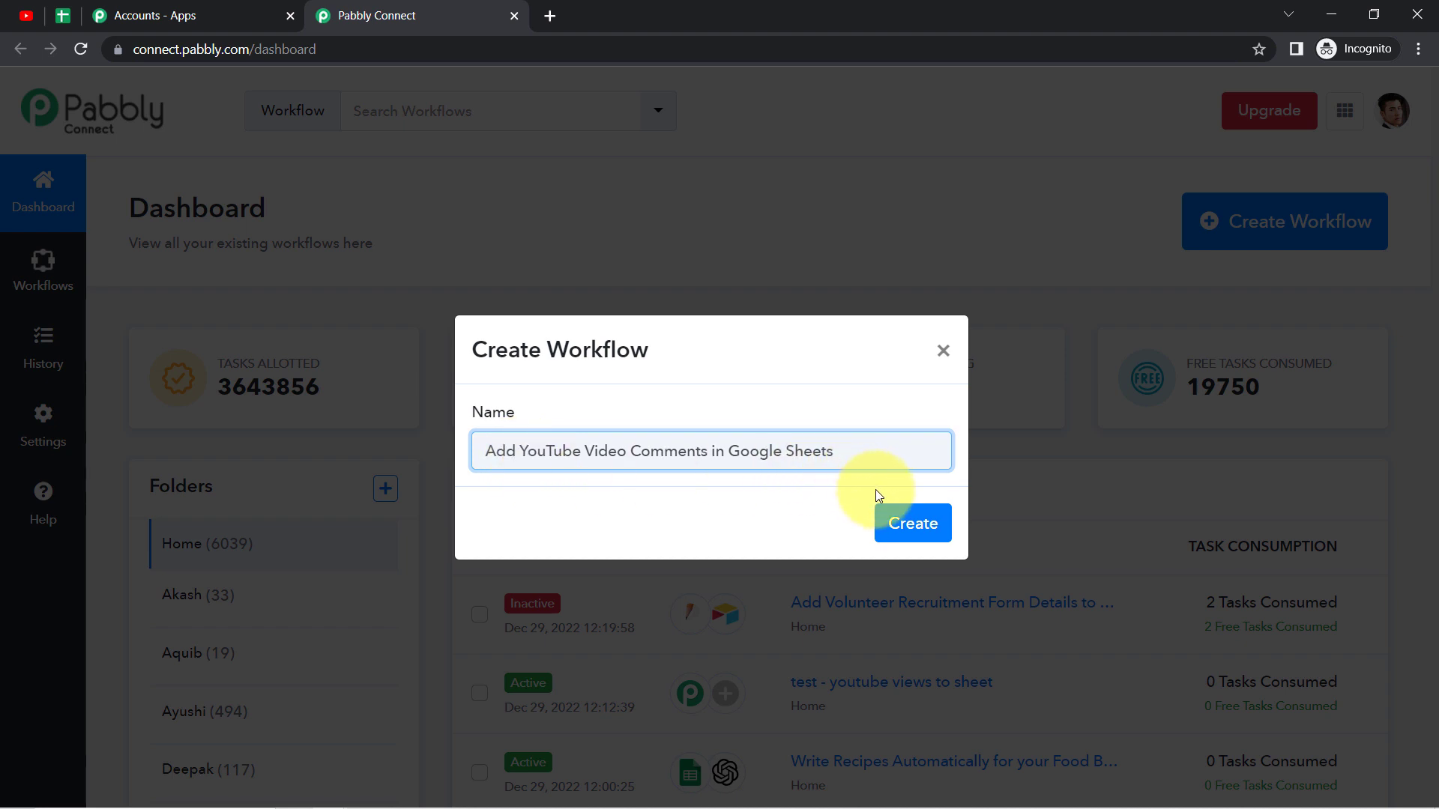
{"action": "left_click", "coordinate": [914, 519]}
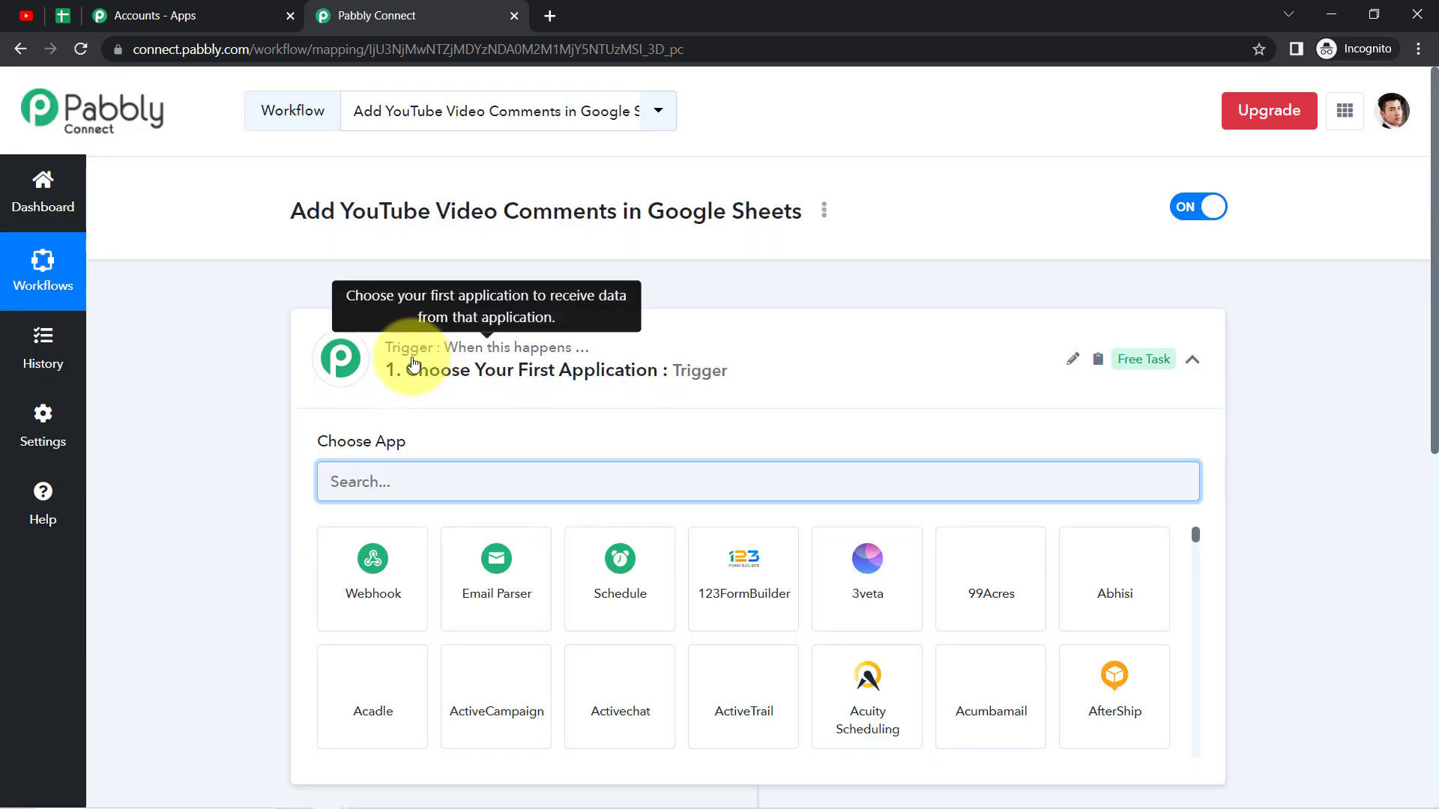
Step: Choose YouTube as the application for the workflow's trigger
{"action": "left_click", "coordinate": [411, 364]}
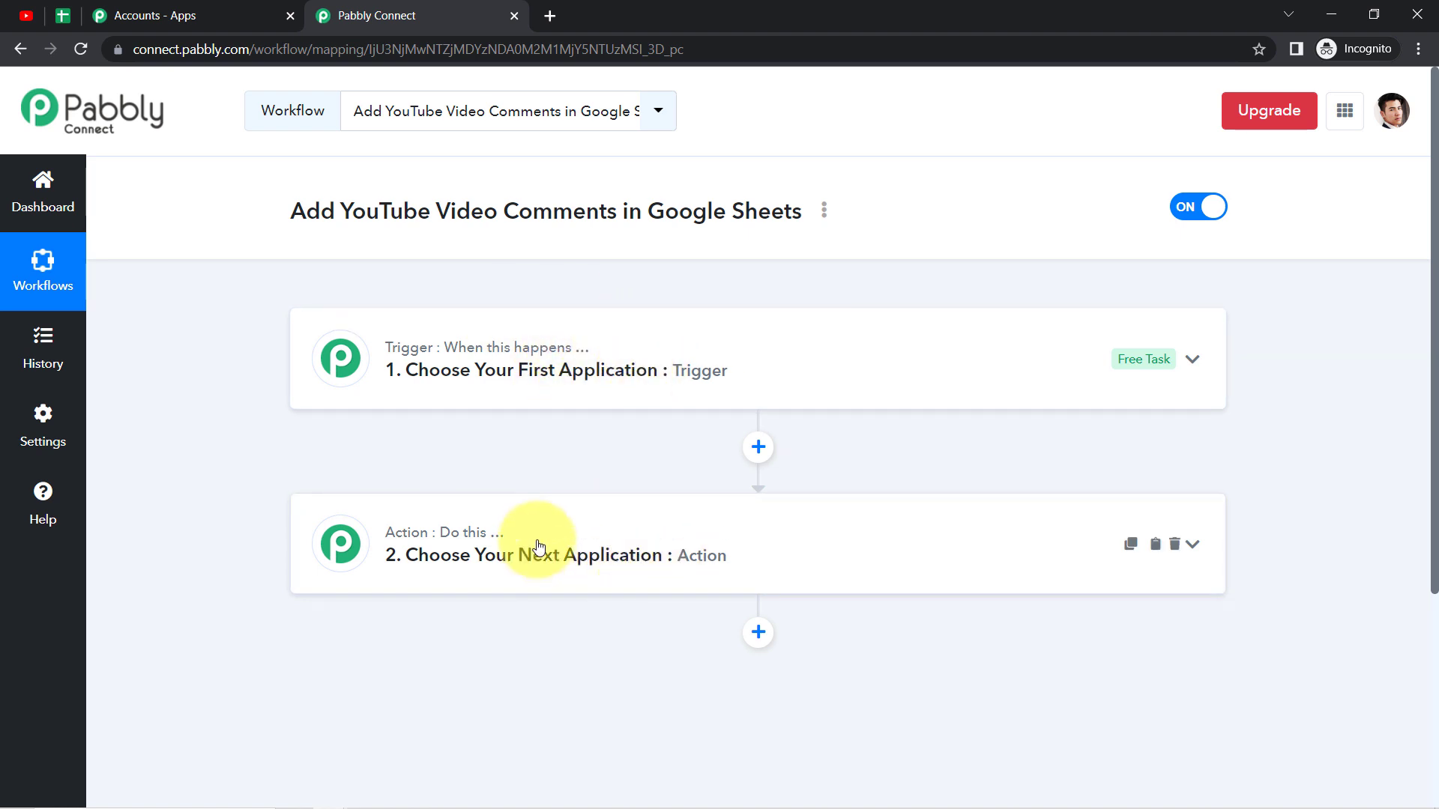
{"action": "left_click_drag", "start_coordinate": [337, 207], "coordinate": [707, 205]}
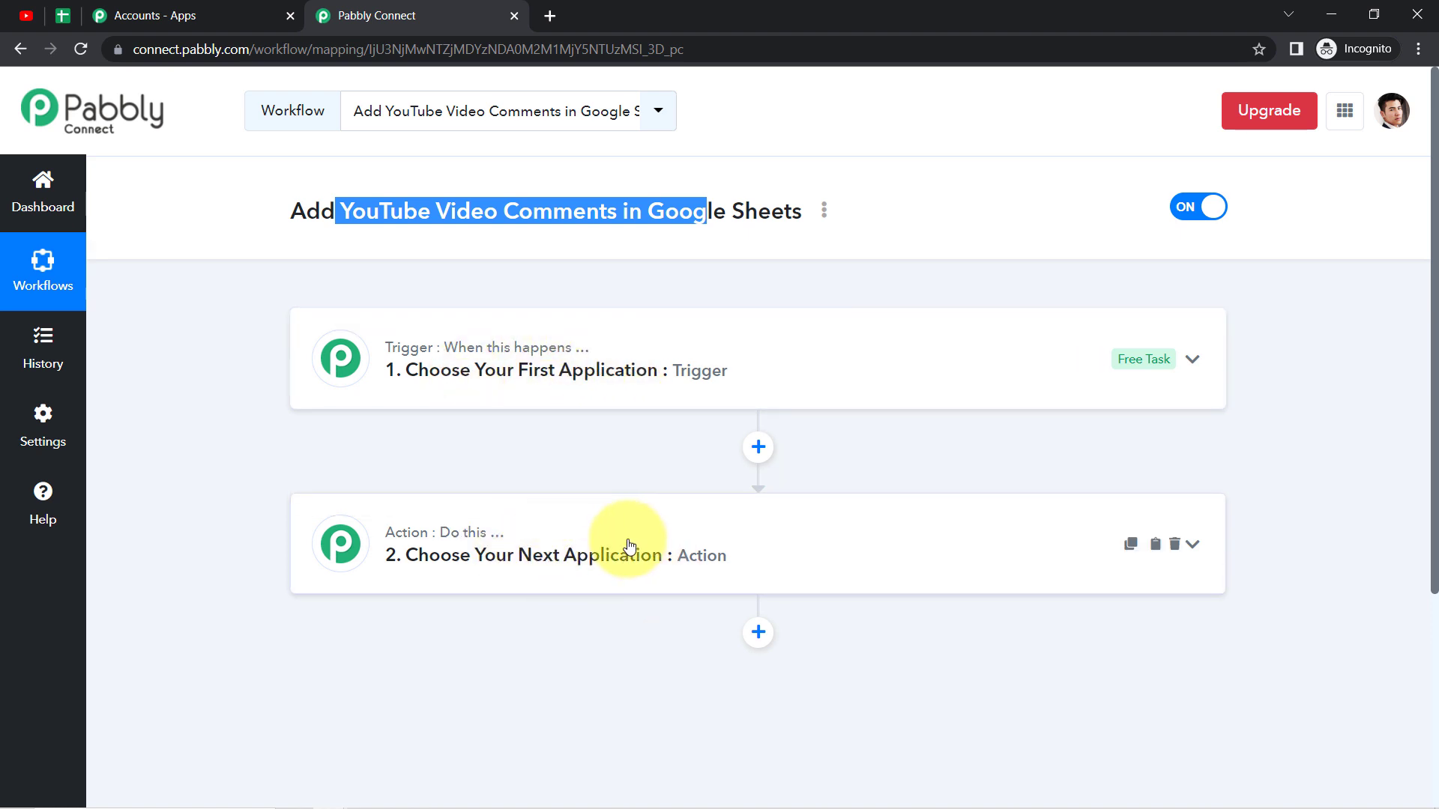
{"action": "left_click", "coordinate": [569, 390]}
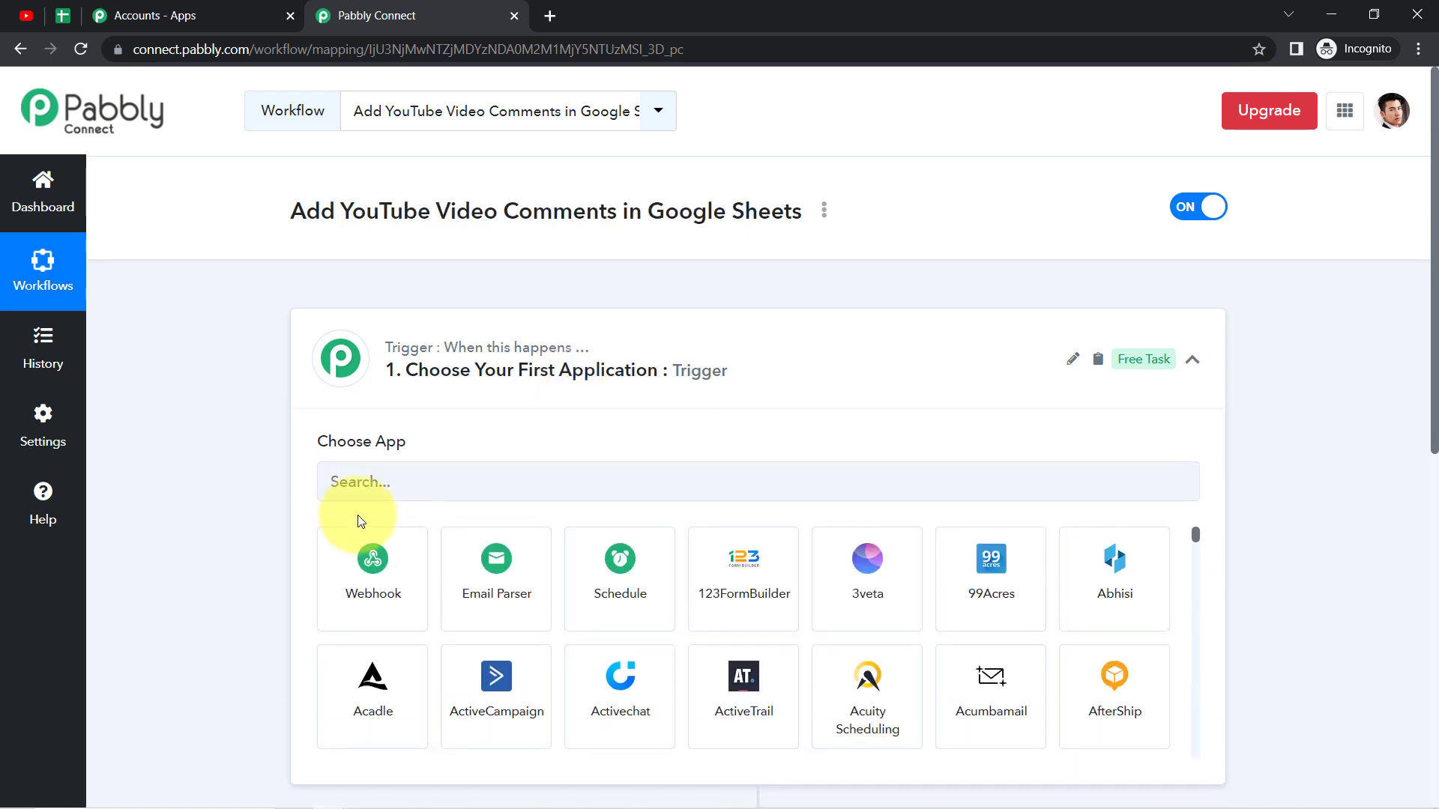
{"action": "left_click", "coordinate": [381, 482]}
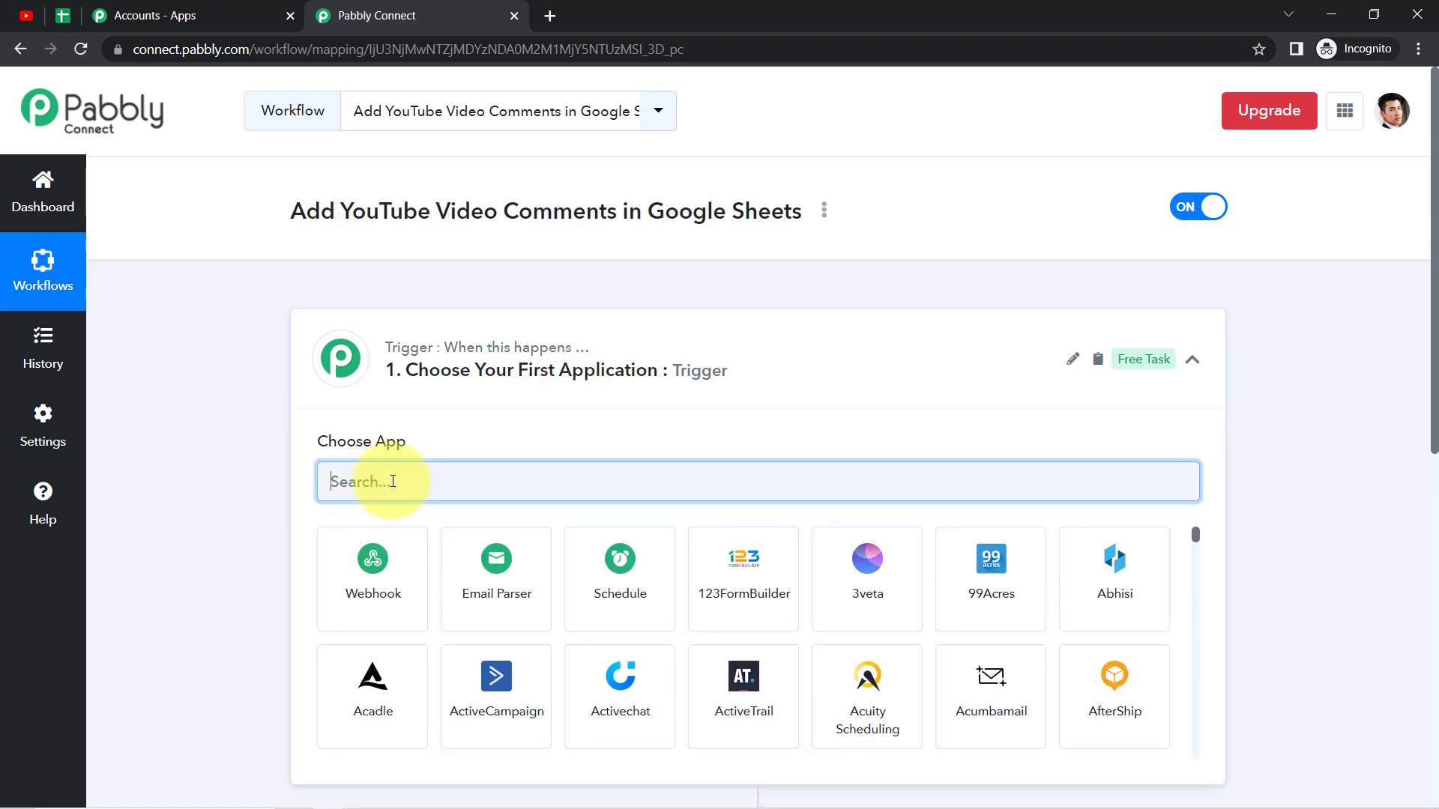
{"action": "type", "text": "yout"}
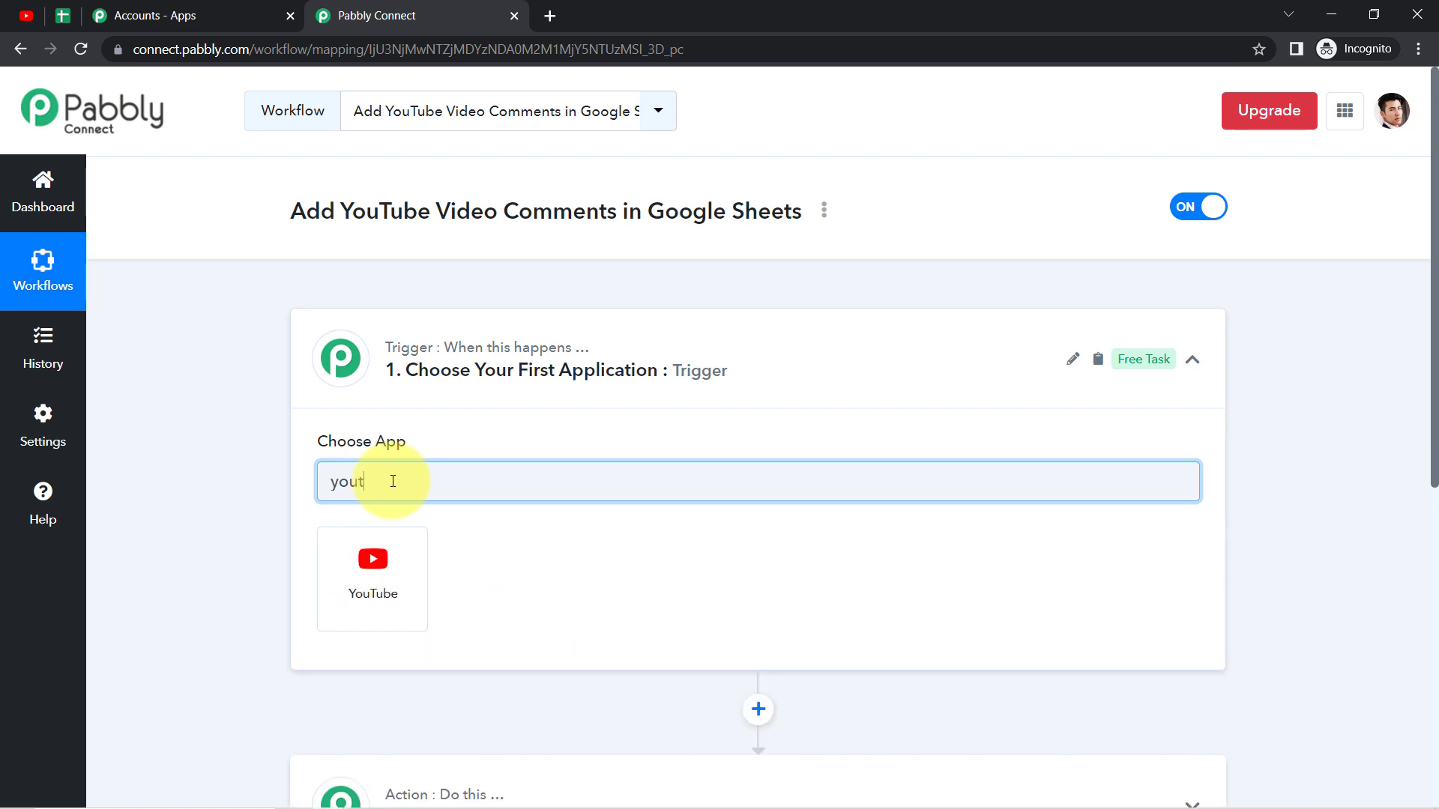
{"action": "left_click", "coordinate": [375, 589]}
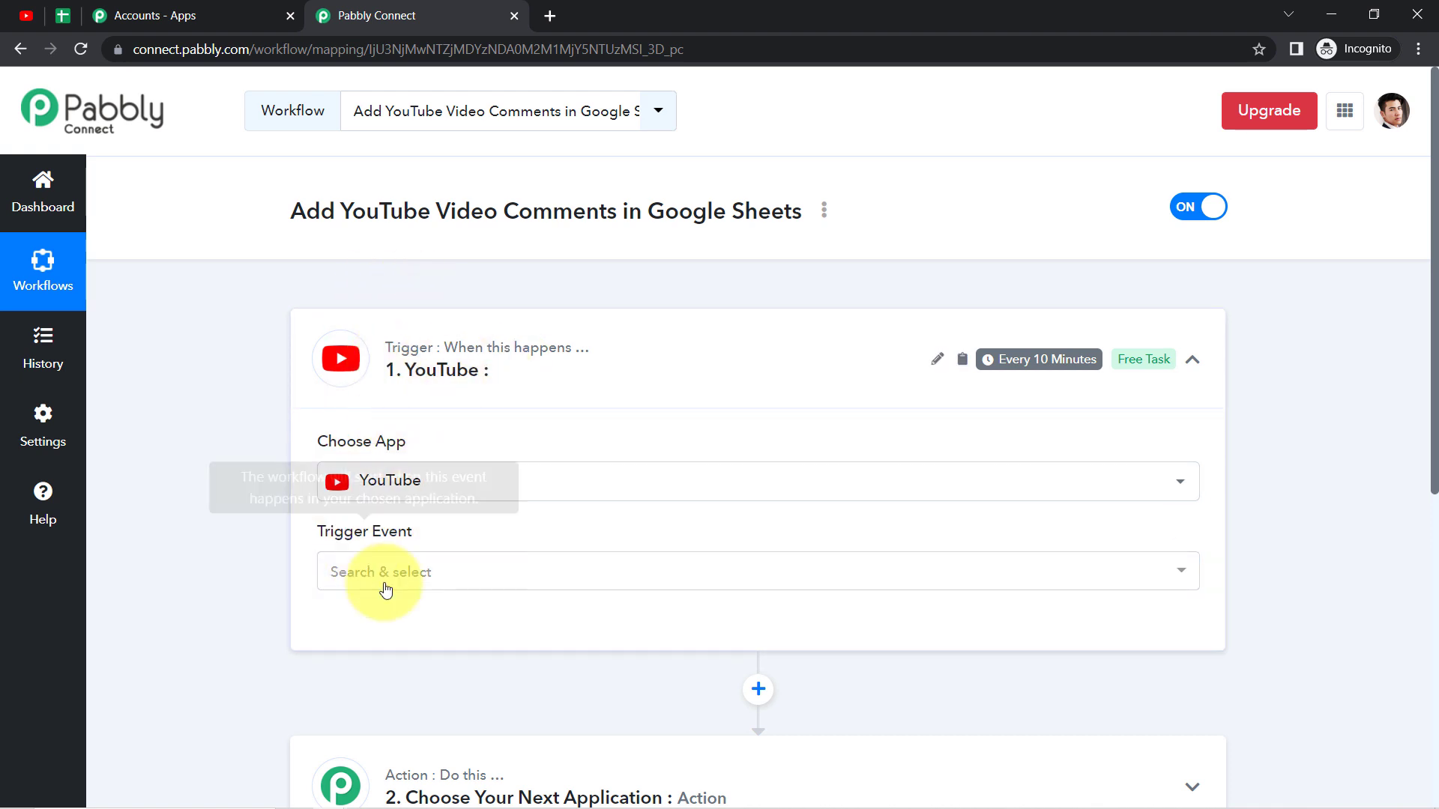
Step: Set the YouTube trigger event to New Comment on a Channel
{"action": "left_click", "coordinate": [353, 578]}
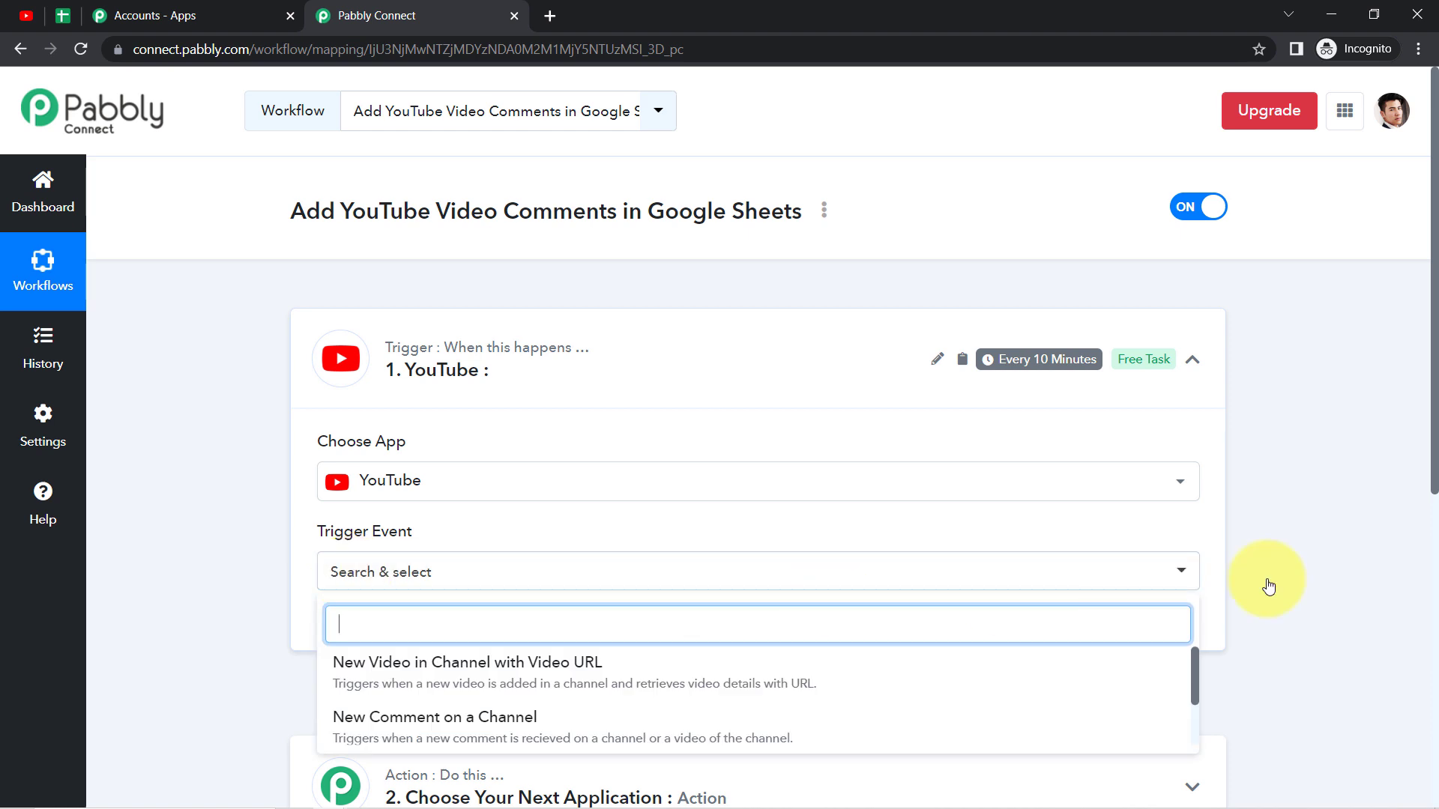
{"action": "left_click_drag", "start_coordinate": [1436, 480], "coordinate": [1436, 494]}
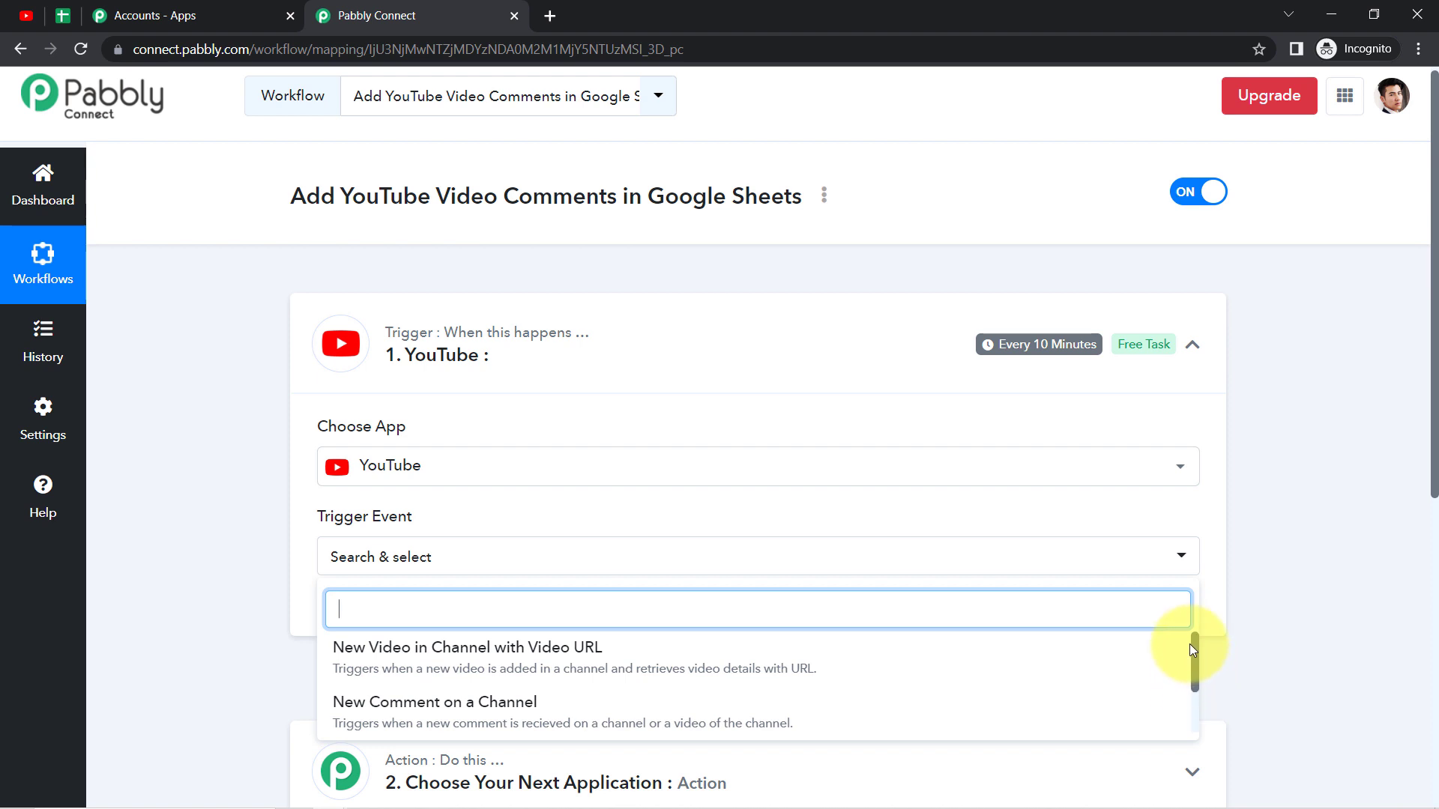
{"action": "scroll", "coordinate": [1429, 547], "scroll_direction": "down", "scroll_amount": 2}
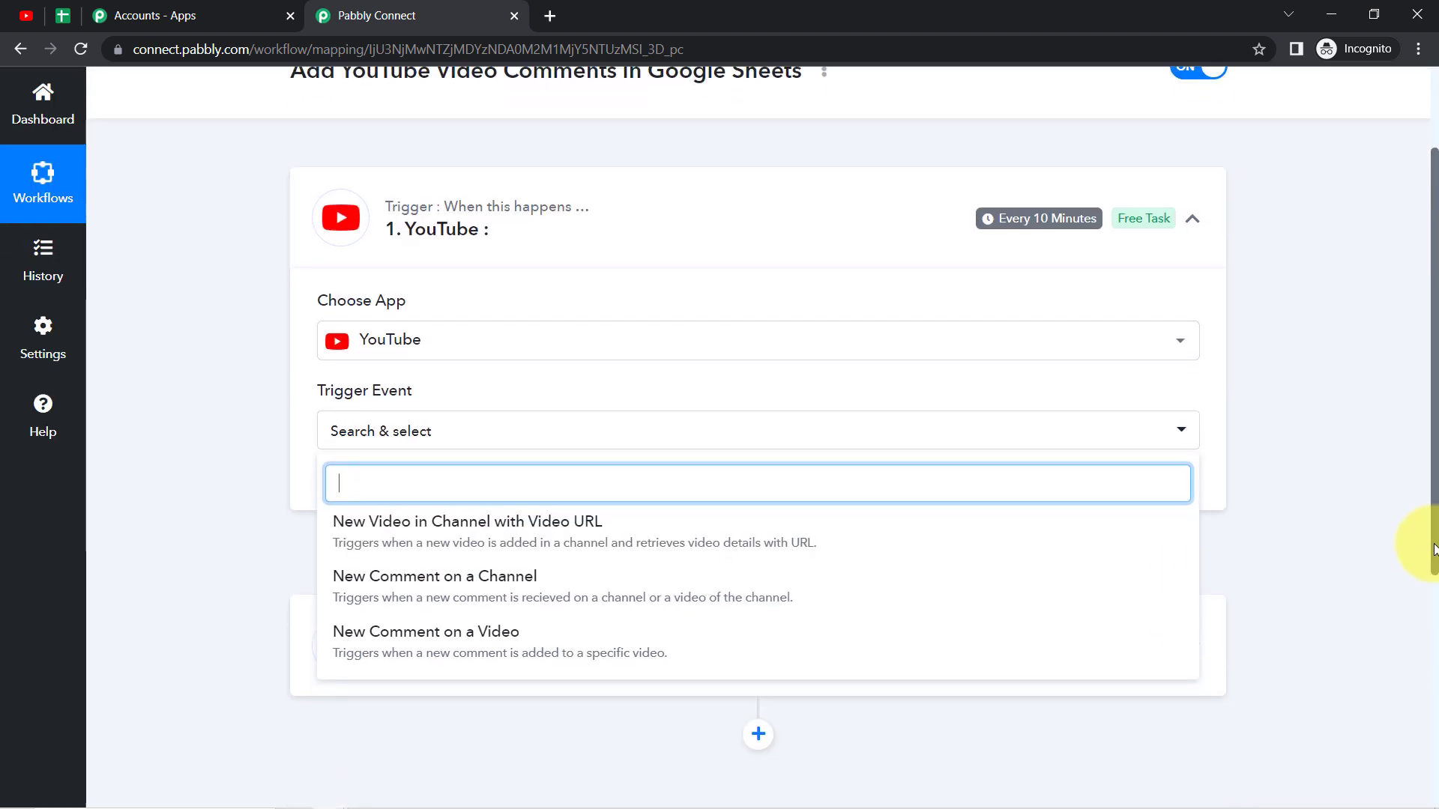
{"action": "left_click", "coordinate": [445, 600]}
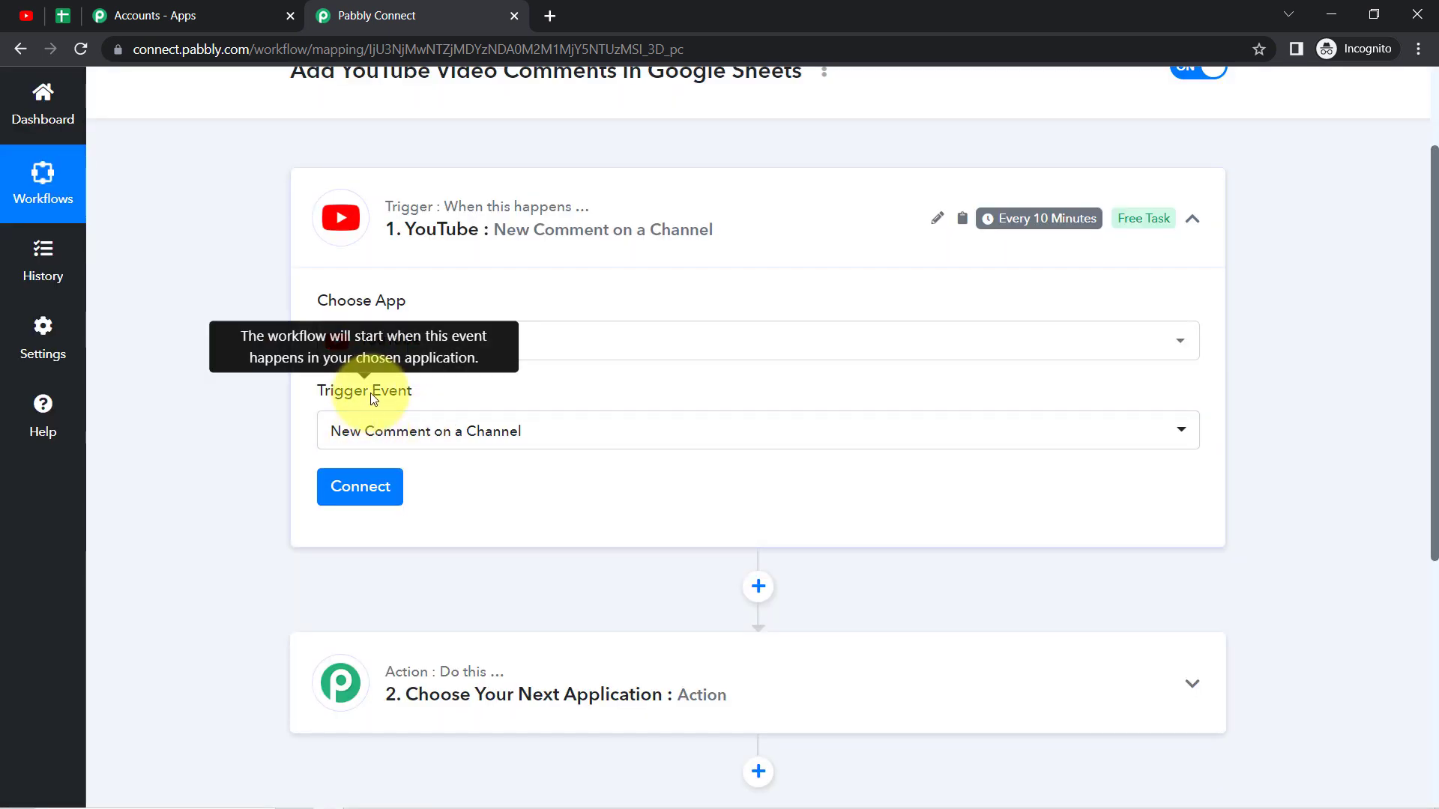
Step: Add a new YouTube connection to the trigger, authorising Pabbly Connect's access with the channel's Google account
{"action": "left_click", "coordinate": [367, 495]}
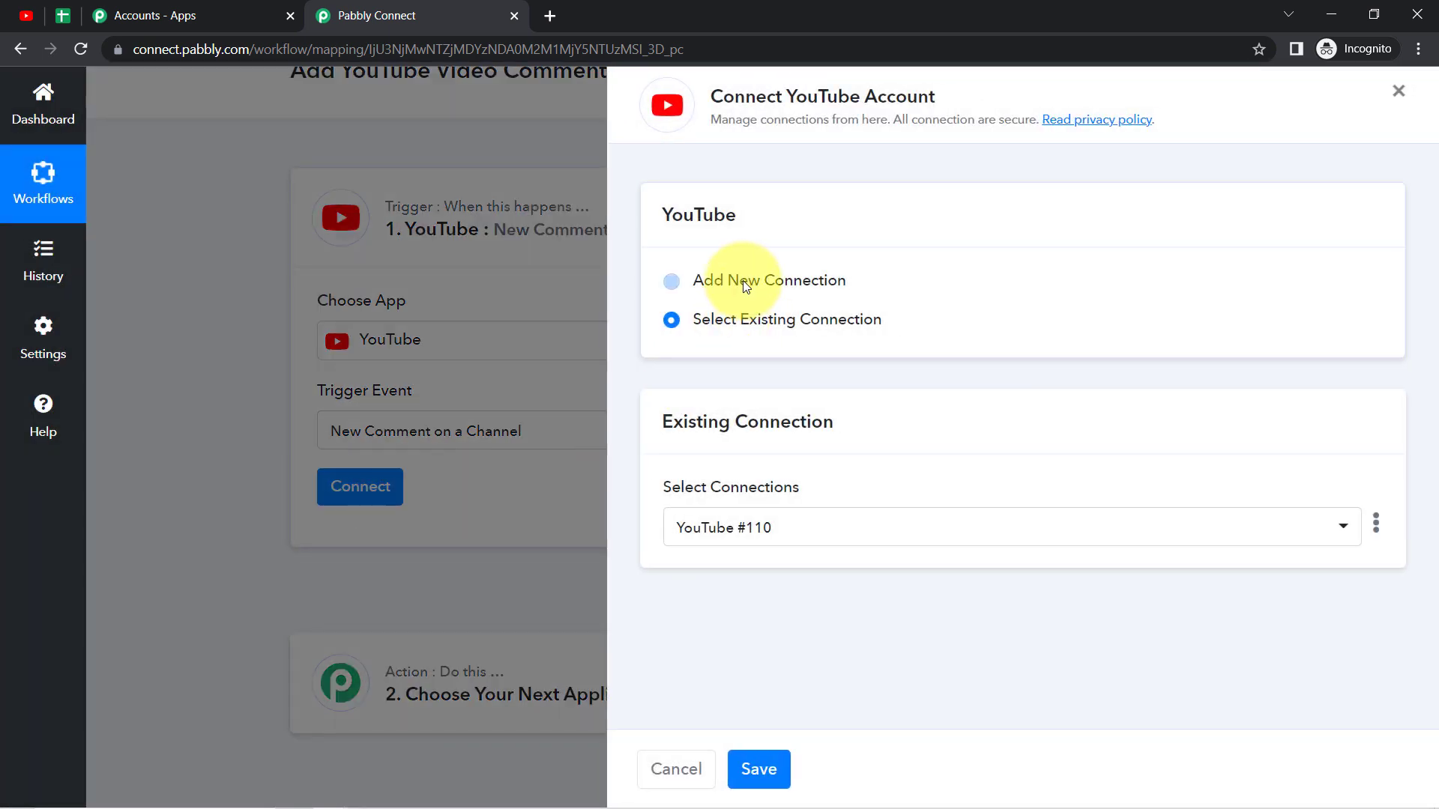
{"action": "left_click", "coordinate": [746, 287]}
{"action": "left_click_drag", "start_coordinate": [733, 96], "coordinate": [862, 102]}
{"action": "left_click", "coordinate": [742, 510]}
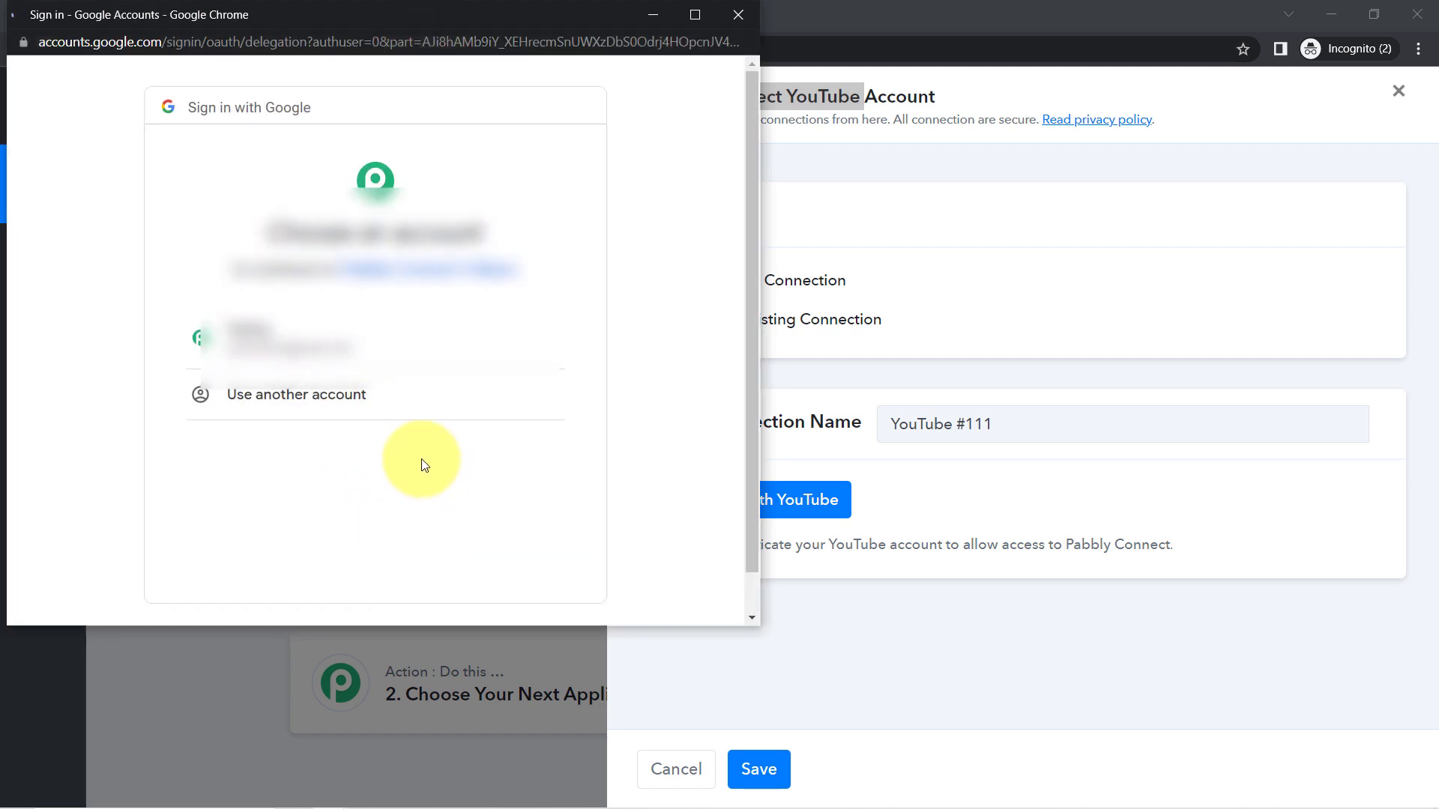
{"action": "left_click", "coordinate": [308, 341]}
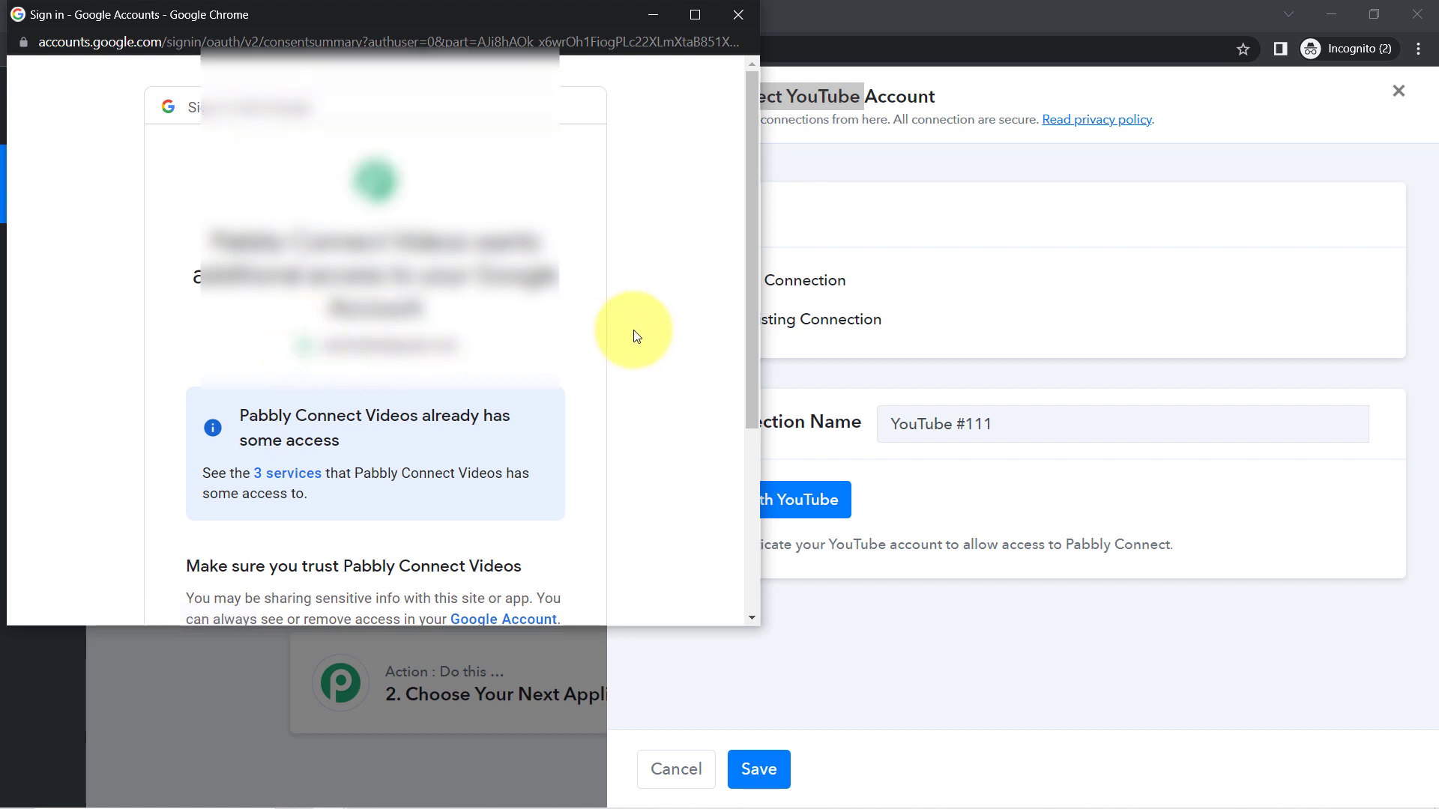
{"action": "left_click_drag", "start_coordinate": [748, 330], "coordinate": [755, 562]}
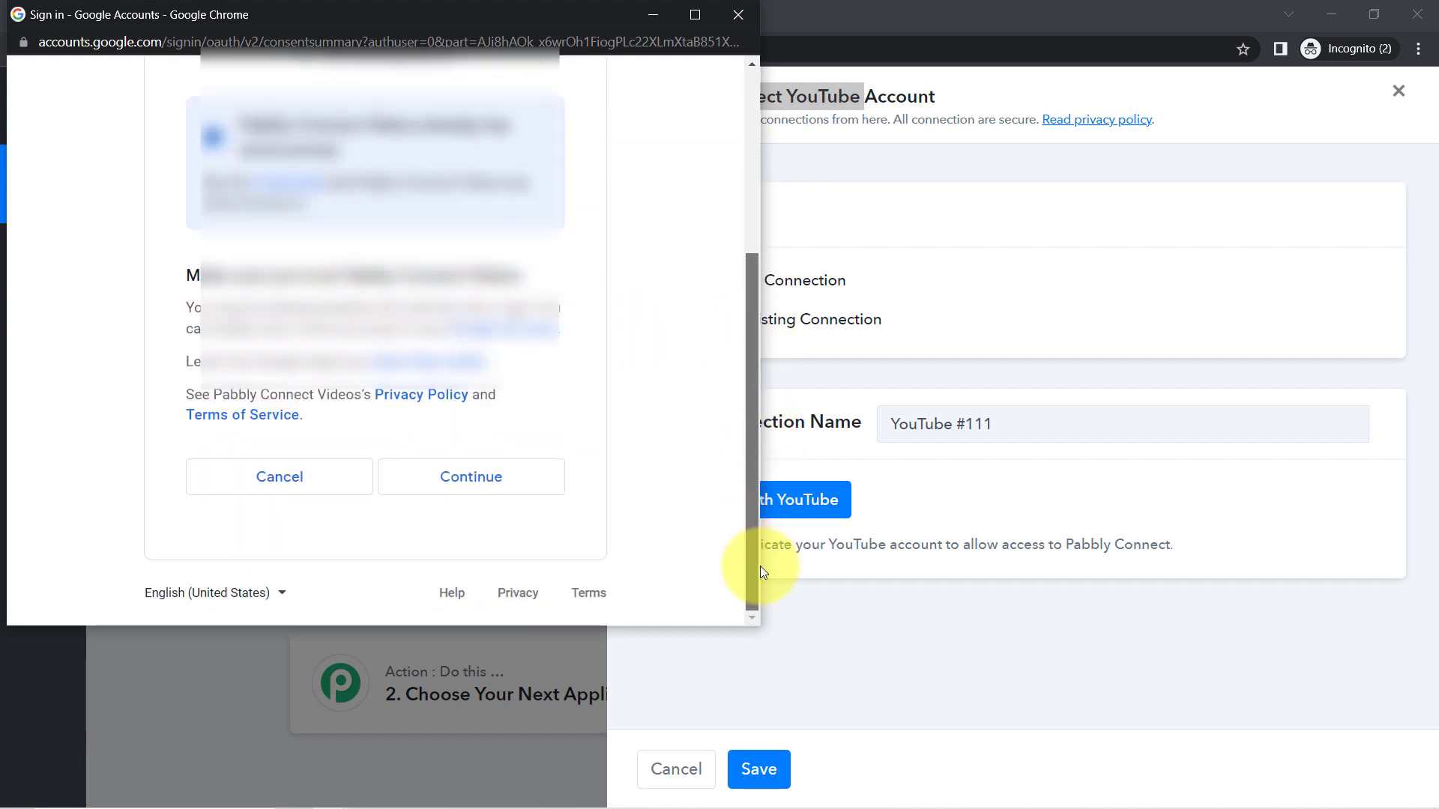
{"action": "left_click", "coordinate": [485, 484]}
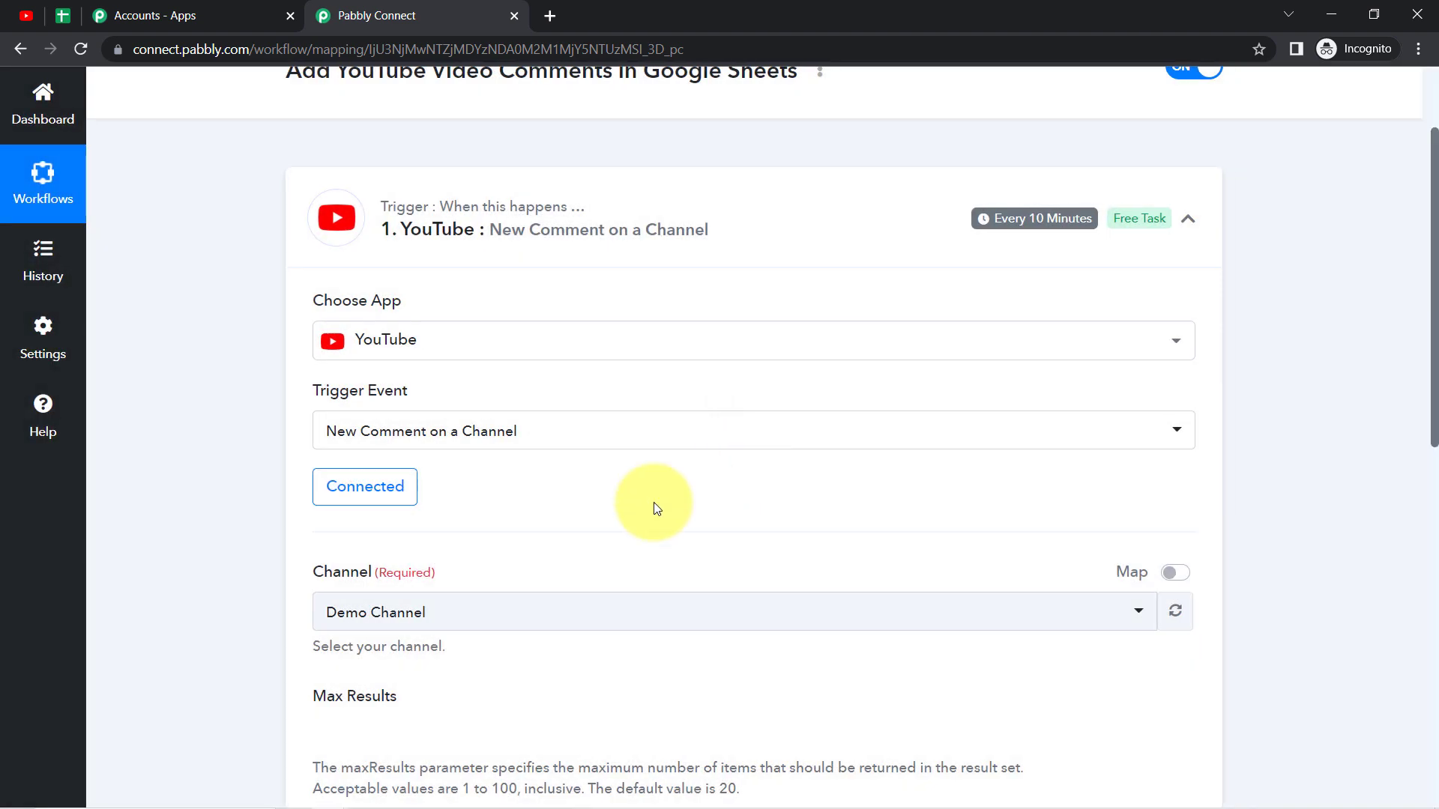
Step: Compare the trigger's selected channel with the channel name in YouTube Studio and check the available channel options
{"action": "left_click_drag", "start_coordinate": [1436, 300], "coordinate": [1434, 432]}
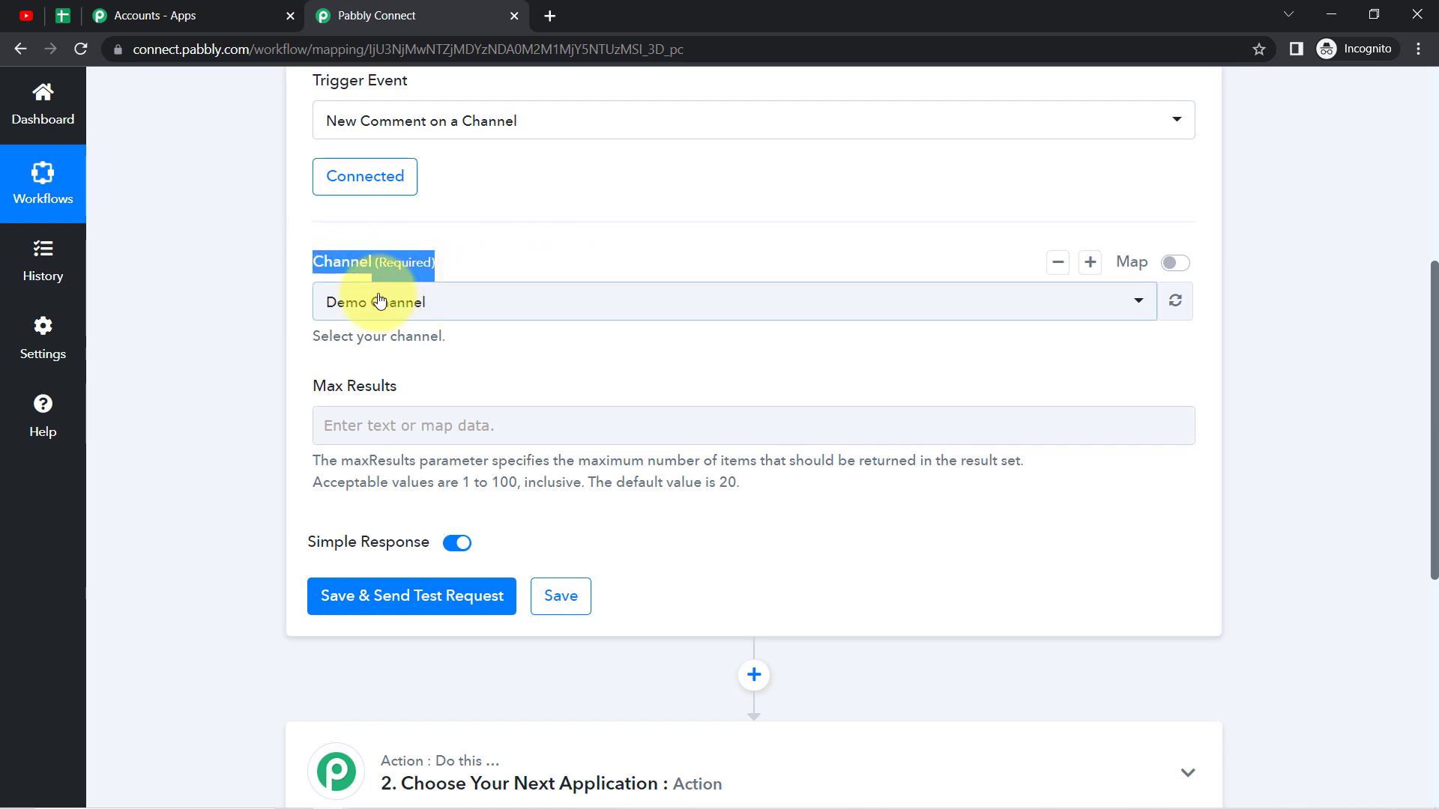
{"action": "left_click", "coordinate": [26, 15]}
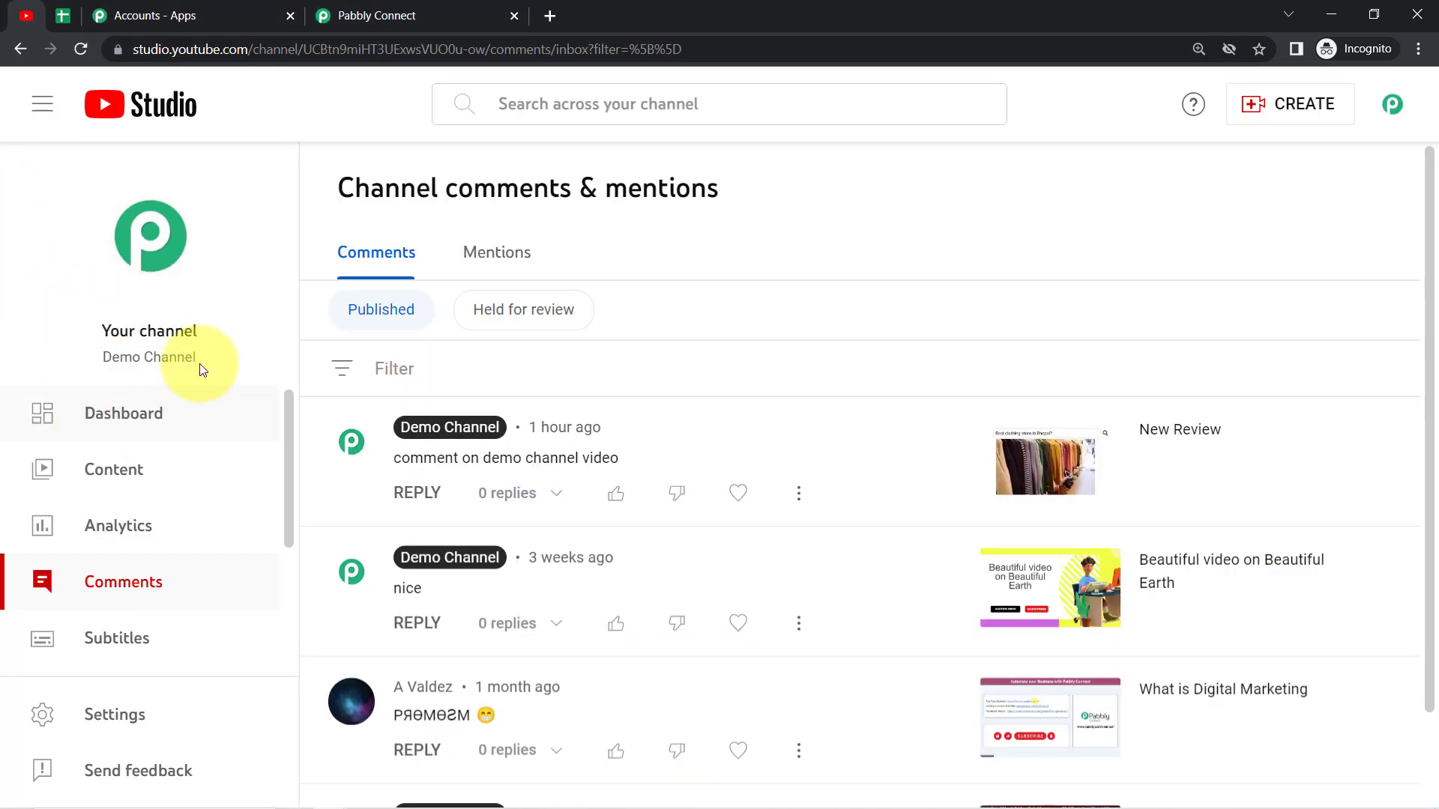
{"action": "left_click", "coordinate": [378, 15]}
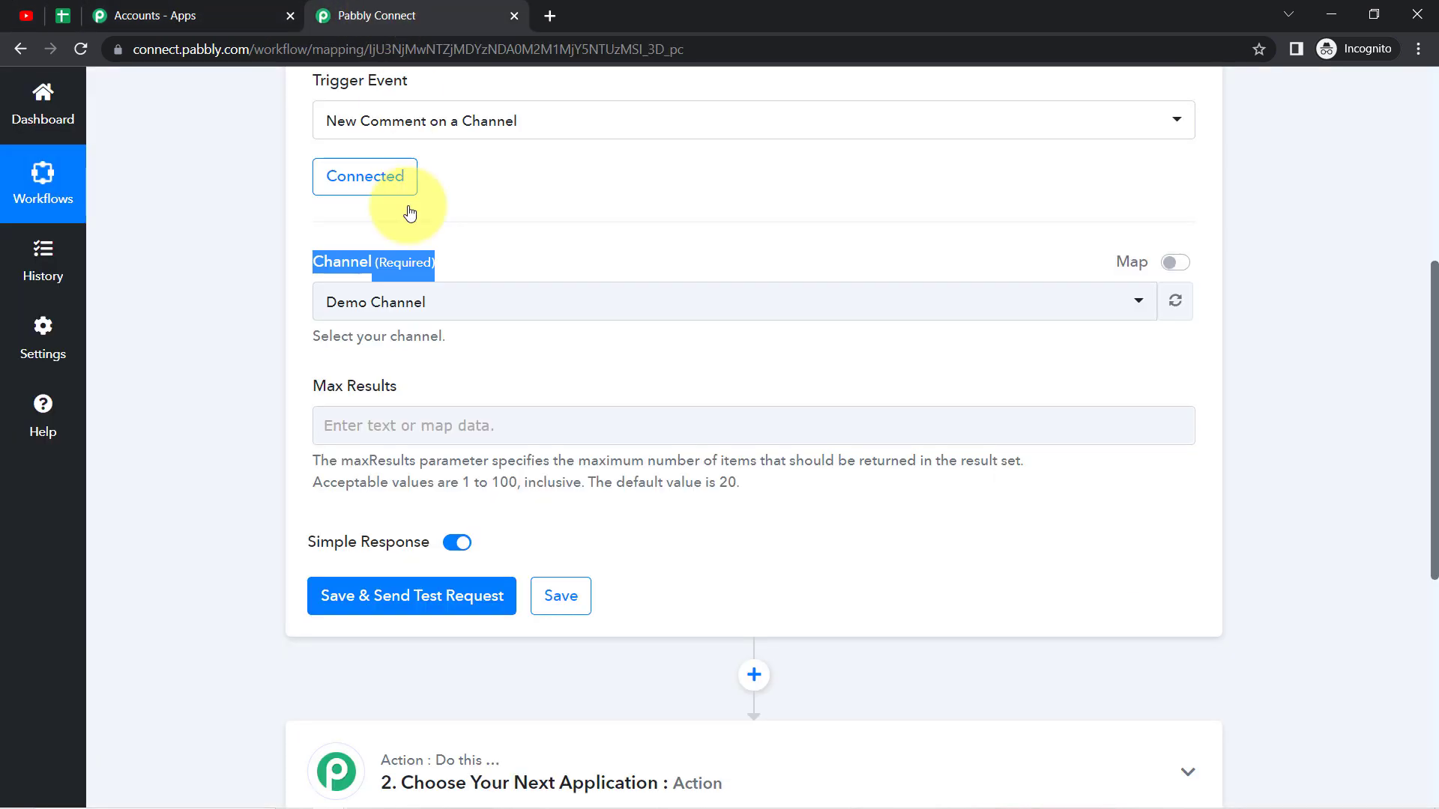
{"action": "left_click", "coordinate": [380, 300]}
{"action": "left_click", "coordinate": [203, 402]}
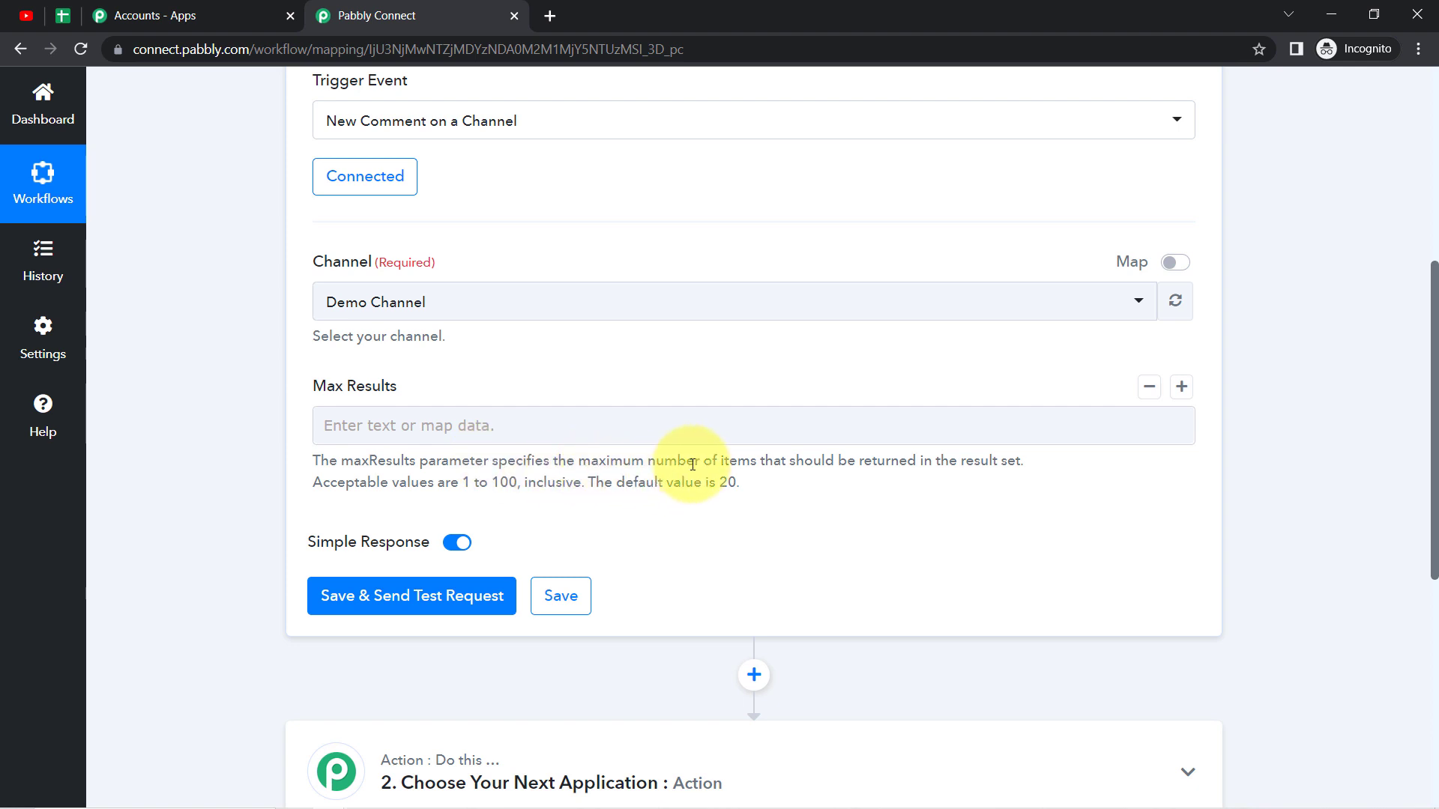
Step: Read the Max Results description for its purpose, acceptable values and default
{"action": "left_click_drag", "start_coordinate": [700, 464], "coordinate": [979, 460]}
{"action": "left_click", "coordinate": [870, 465]}
{"action": "left_click", "coordinate": [979, 460]}
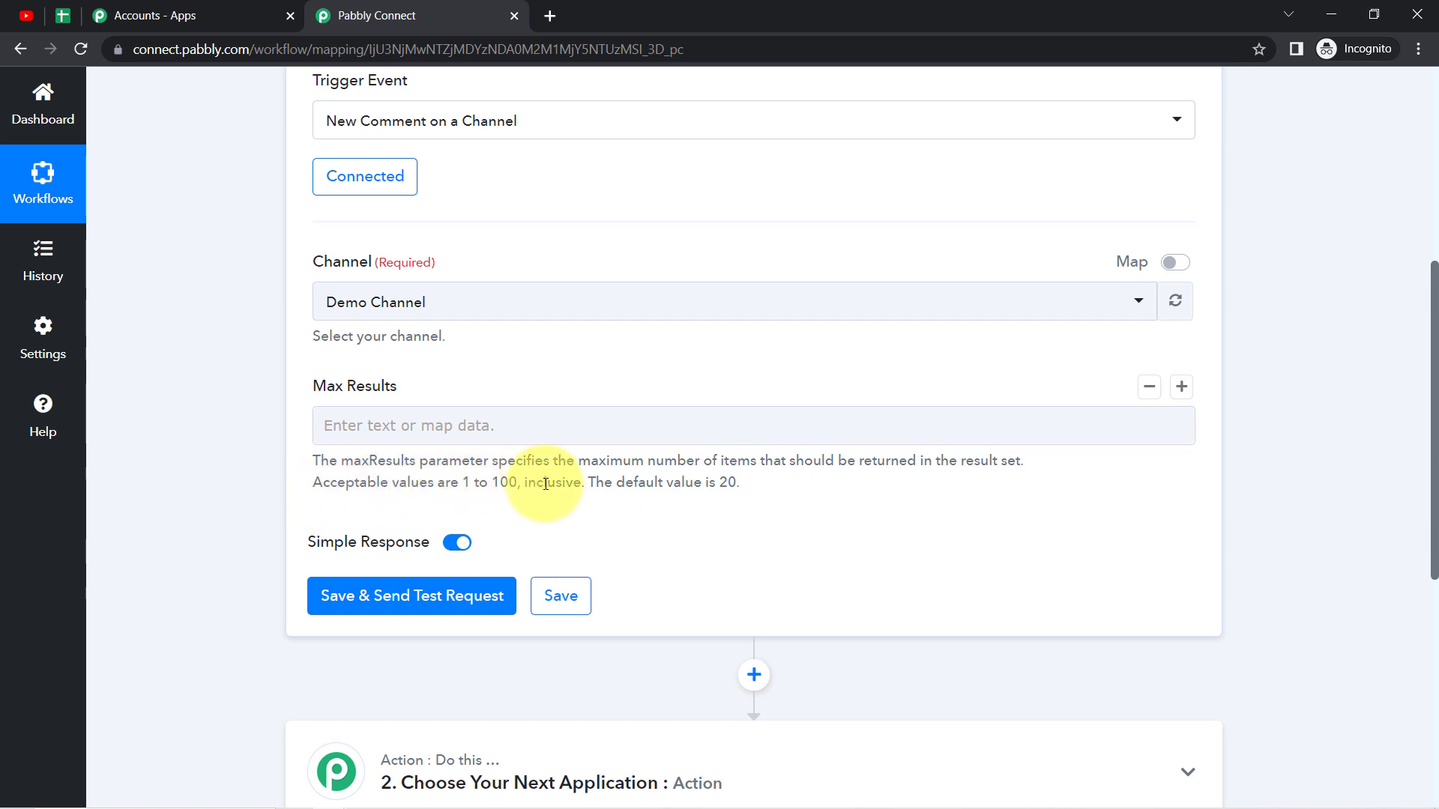
{"action": "left_click_drag", "start_coordinate": [606, 486], "coordinate": [700, 497]}
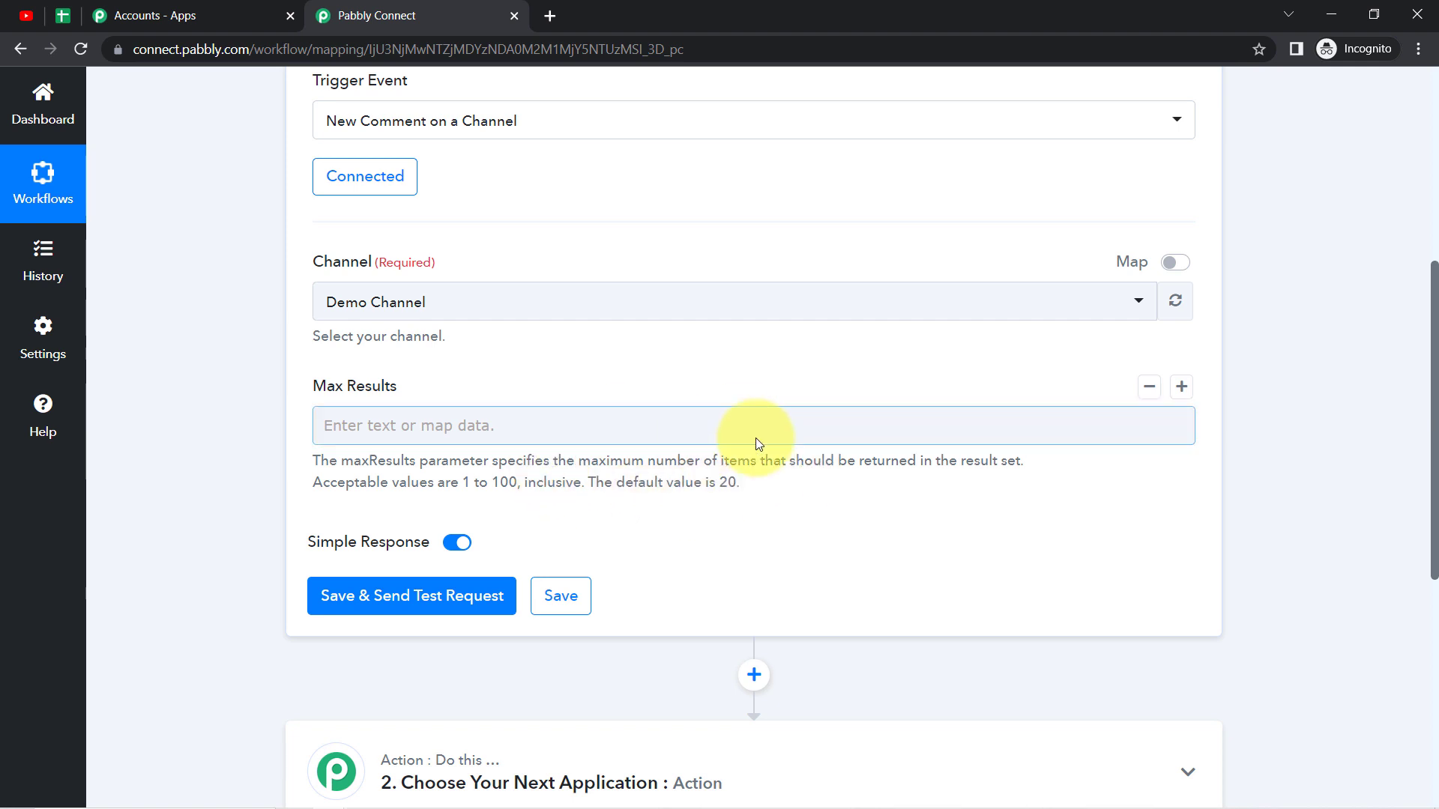
{"action": "left_click_drag", "start_coordinate": [590, 461], "coordinate": [829, 466]}
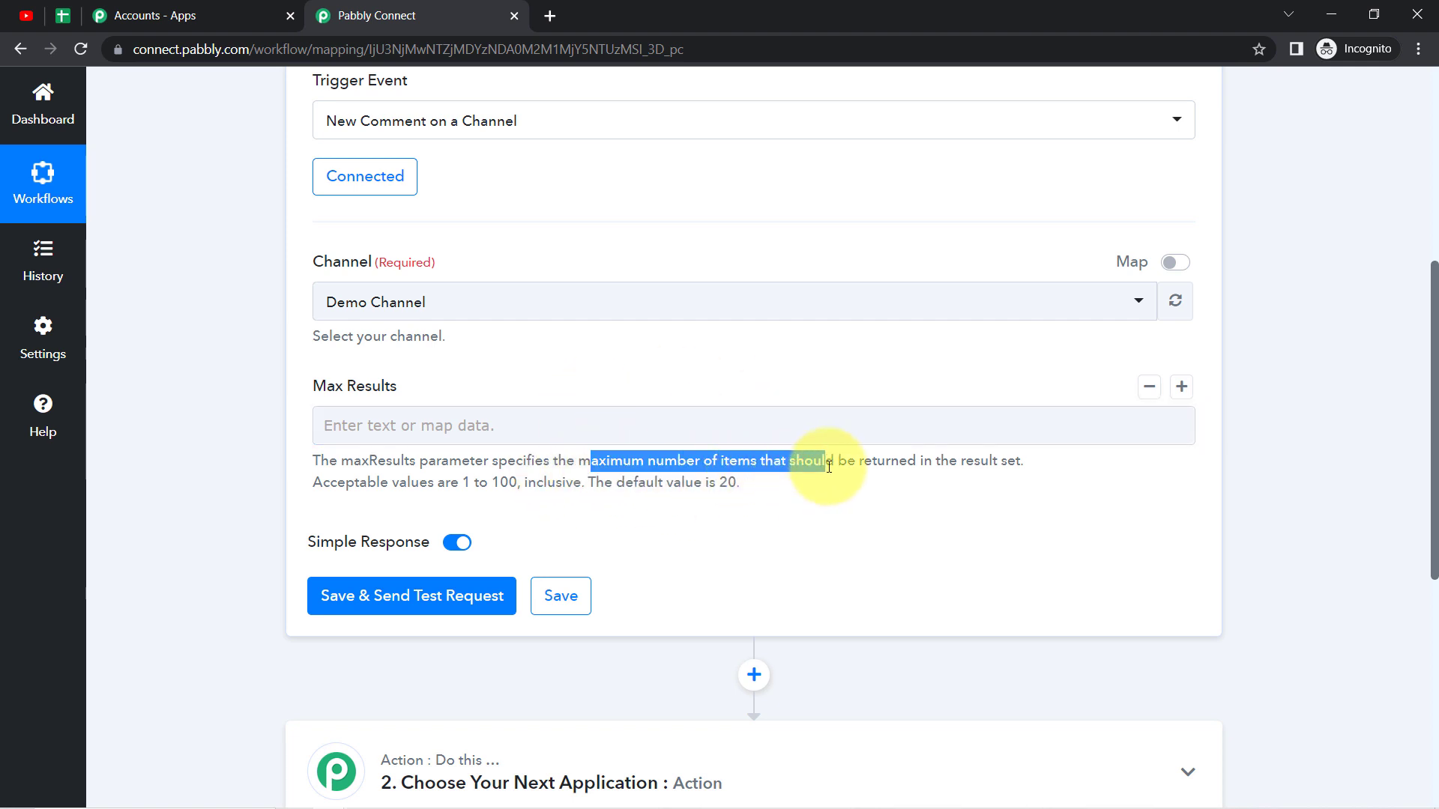
{"action": "left_click_drag", "start_coordinate": [726, 461], "coordinate": [941, 461]}
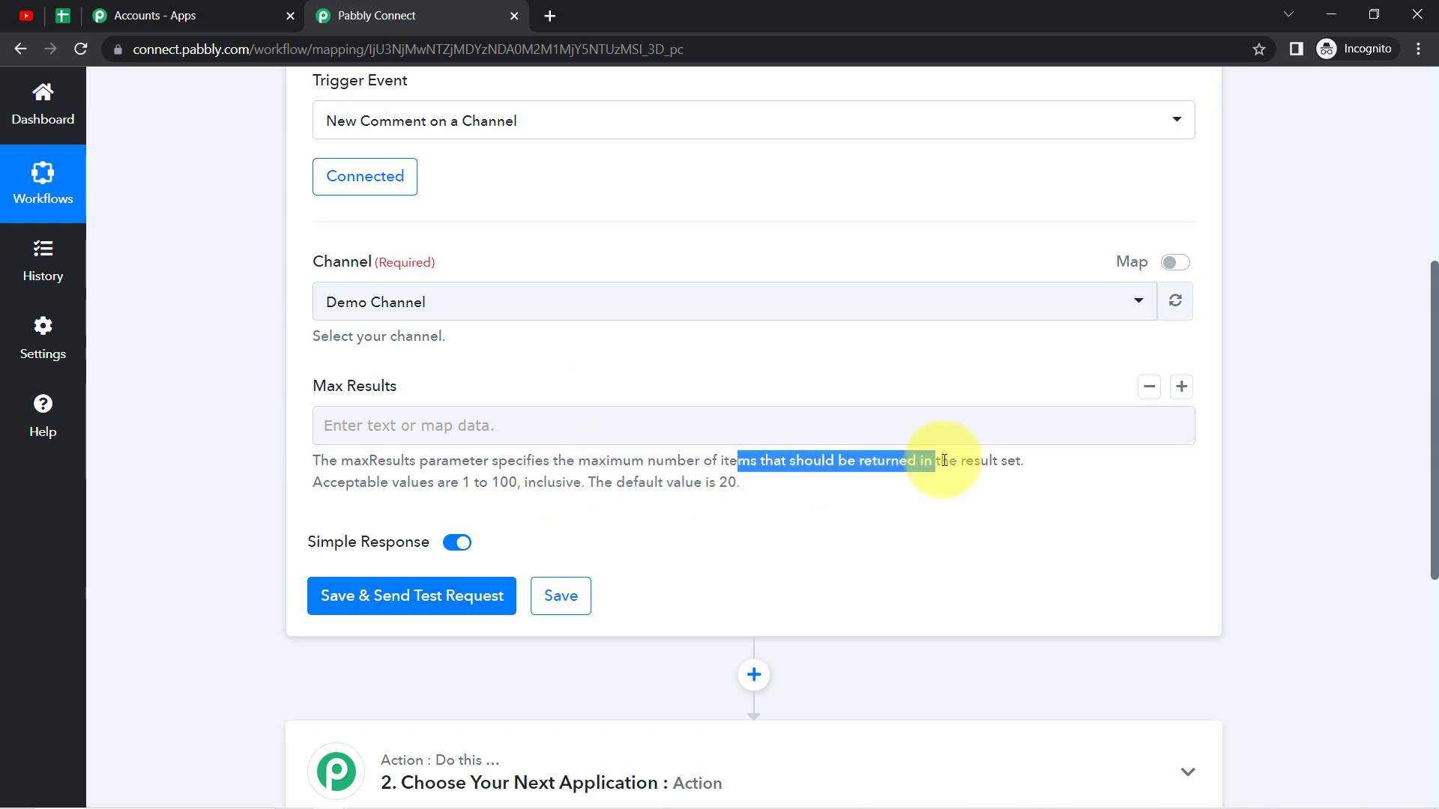
{"action": "left_click", "coordinate": [912, 444]}
{"action": "left_click", "coordinate": [500, 425]}
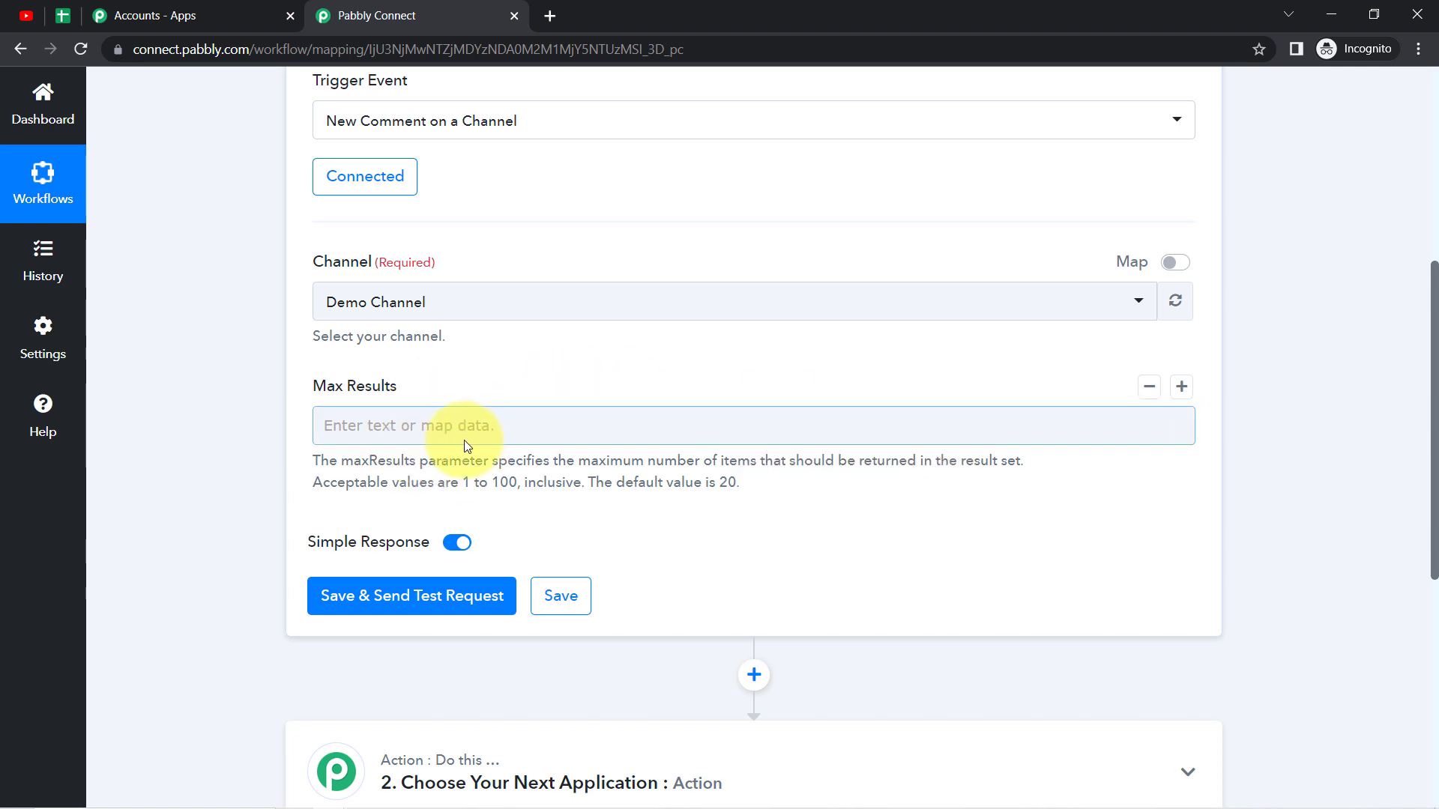
{"action": "left_click_drag", "start_coordinate": [633, 482], "coordinate": [747, 487]}
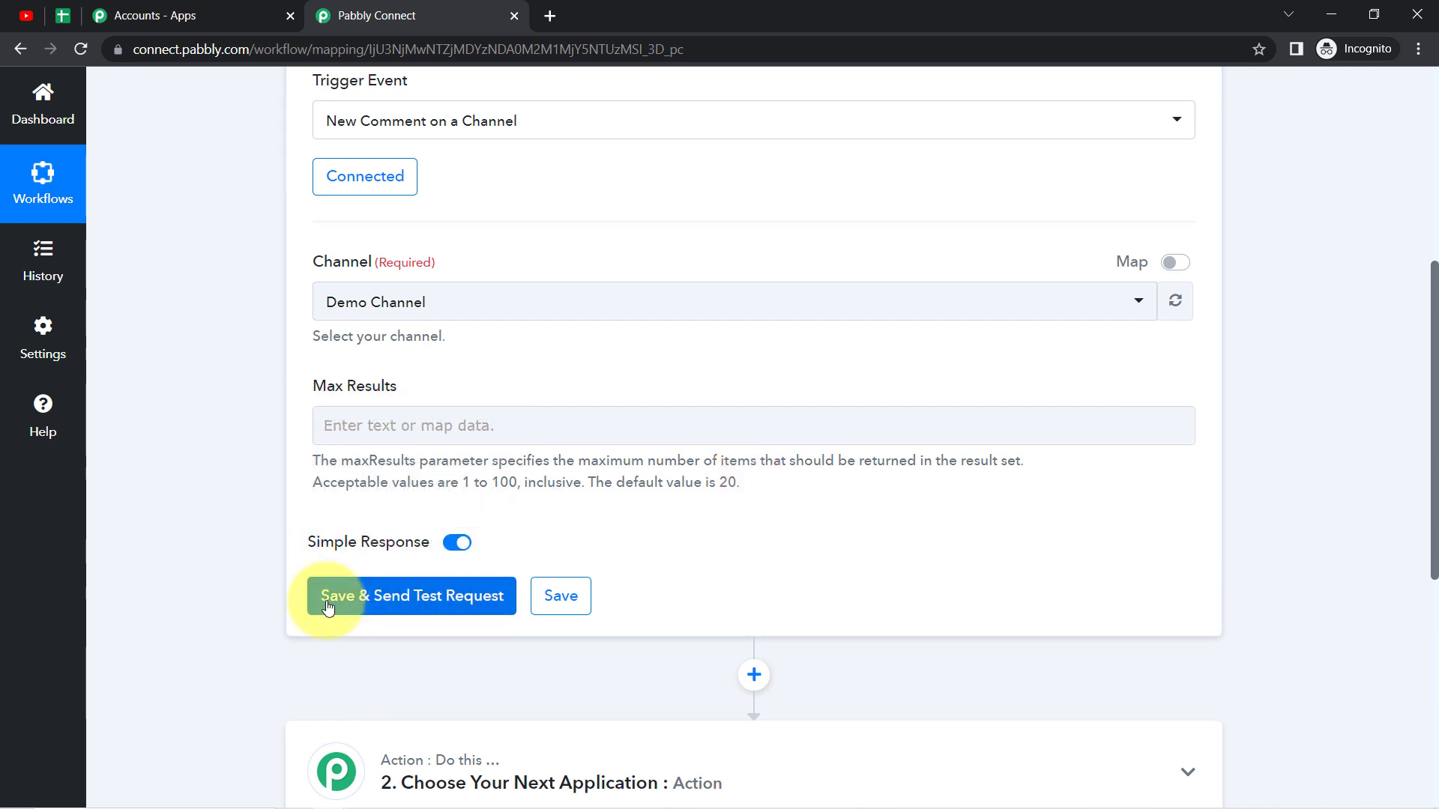
Step: Review the channel's published comments in YouTube Studio and return to the Pabbly Connect workflow
{"action": "left_click", "coordinate": [15, 15]}
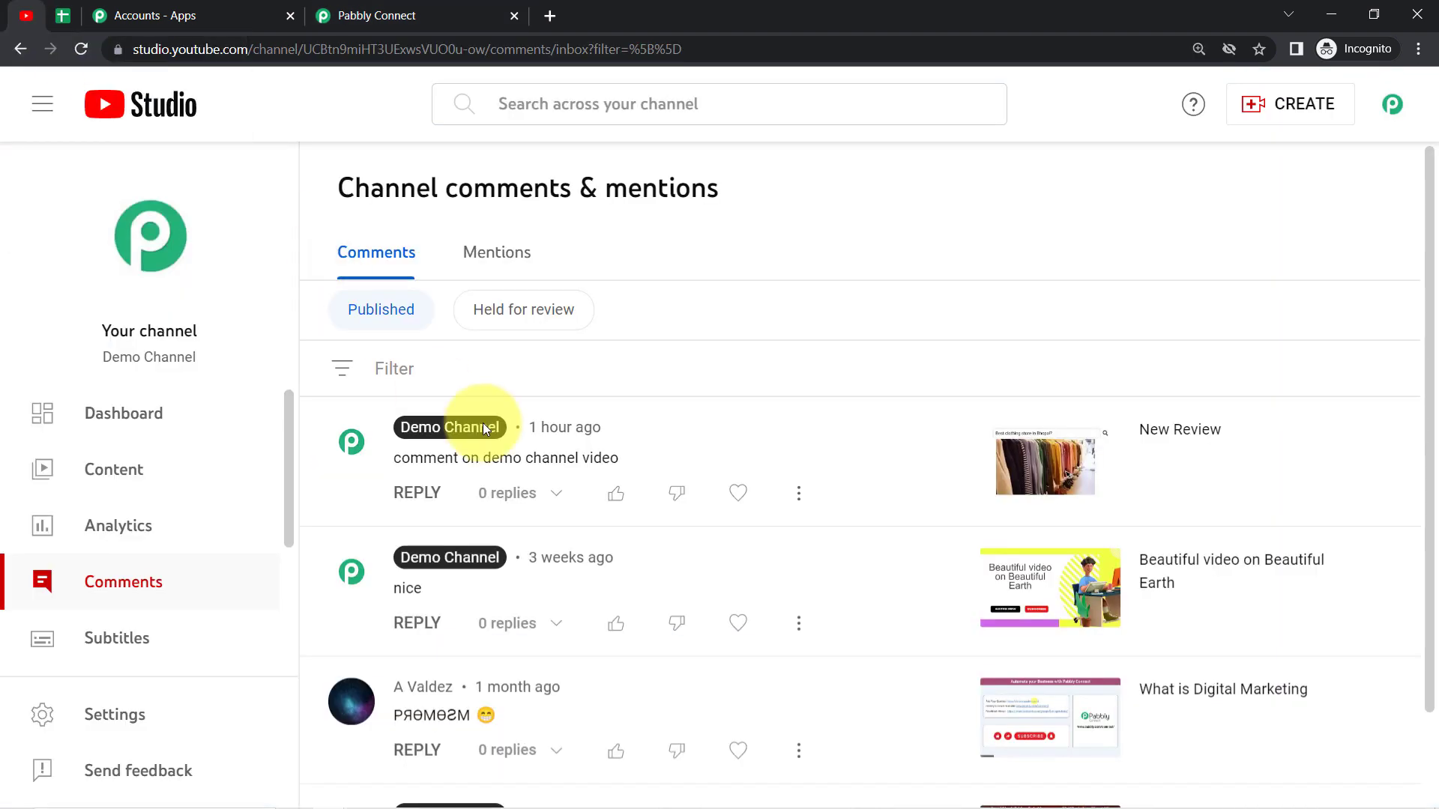
{"action": "left_click_drag", "start_coordinate": [1431, 179], "coordinate": [1433, 386]}
{"action": "scroll", "coordinate": [1433, 398], "scroll_direction": "up", "scroll_amount": 2}
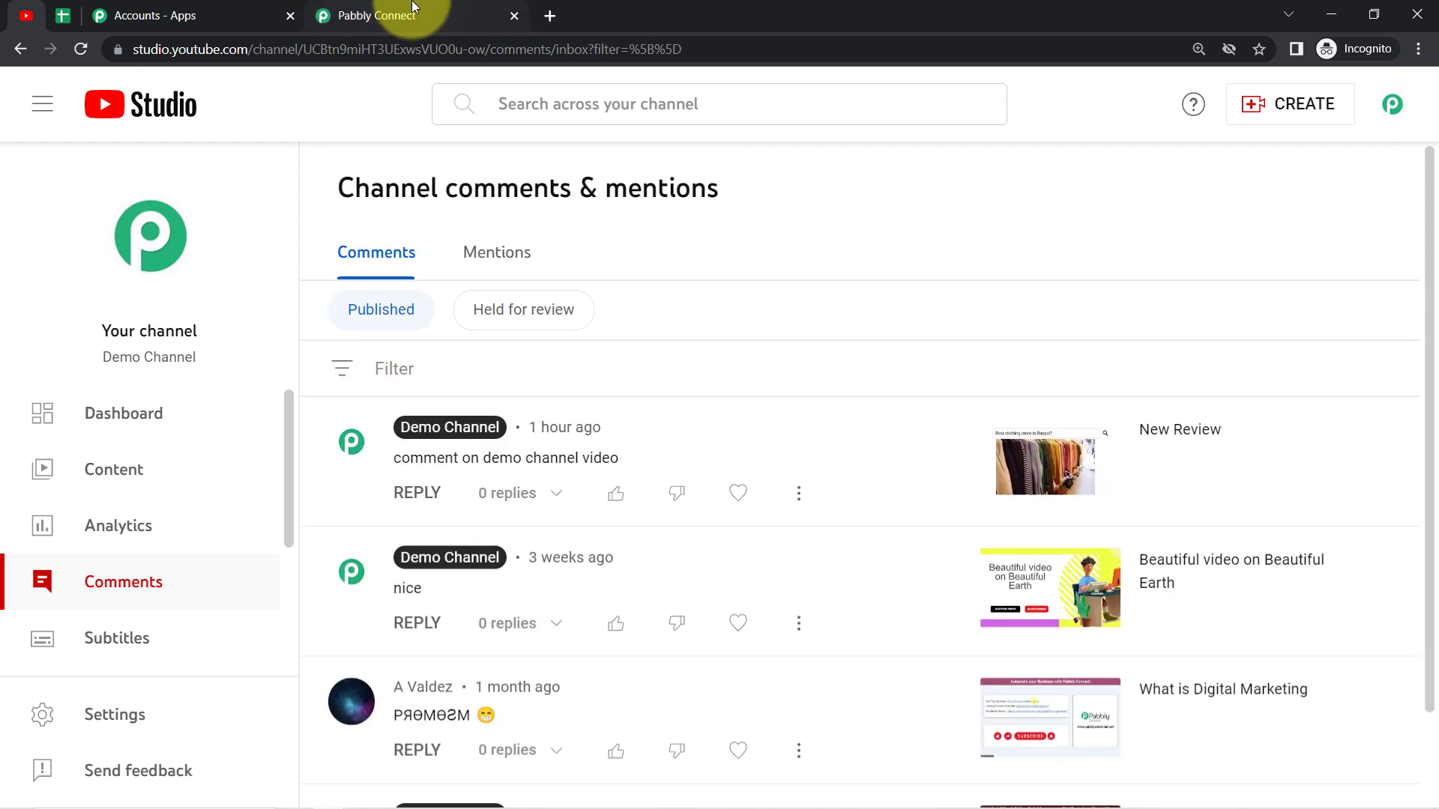
{"action": "left_click", "coordinate": [376, 15]}
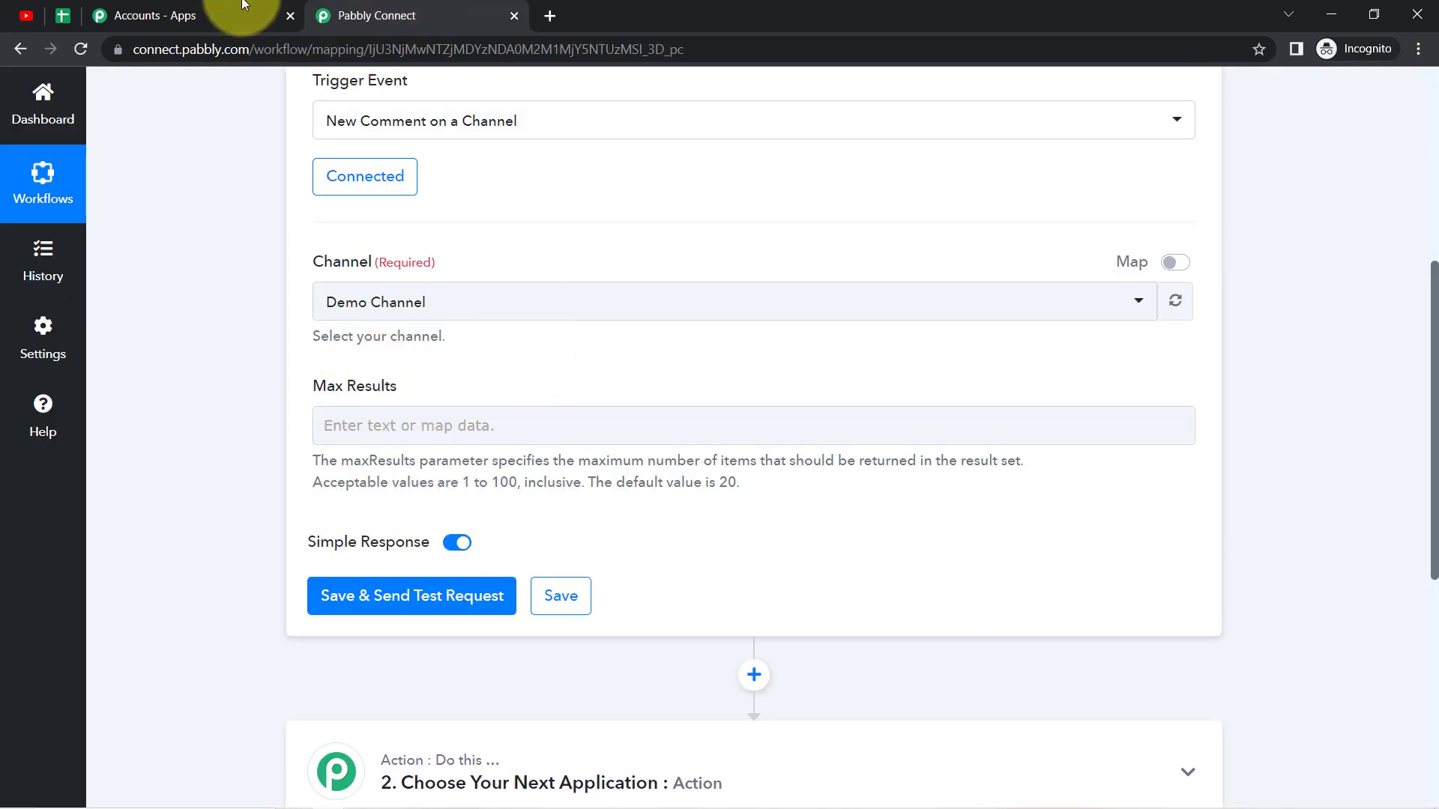
Step: From the channel content in YouTube Studio, open the YouTube watch page of the "Best PHP Course for Beginners" video
{"action": "left_click", "coordinate": [28, 13]}
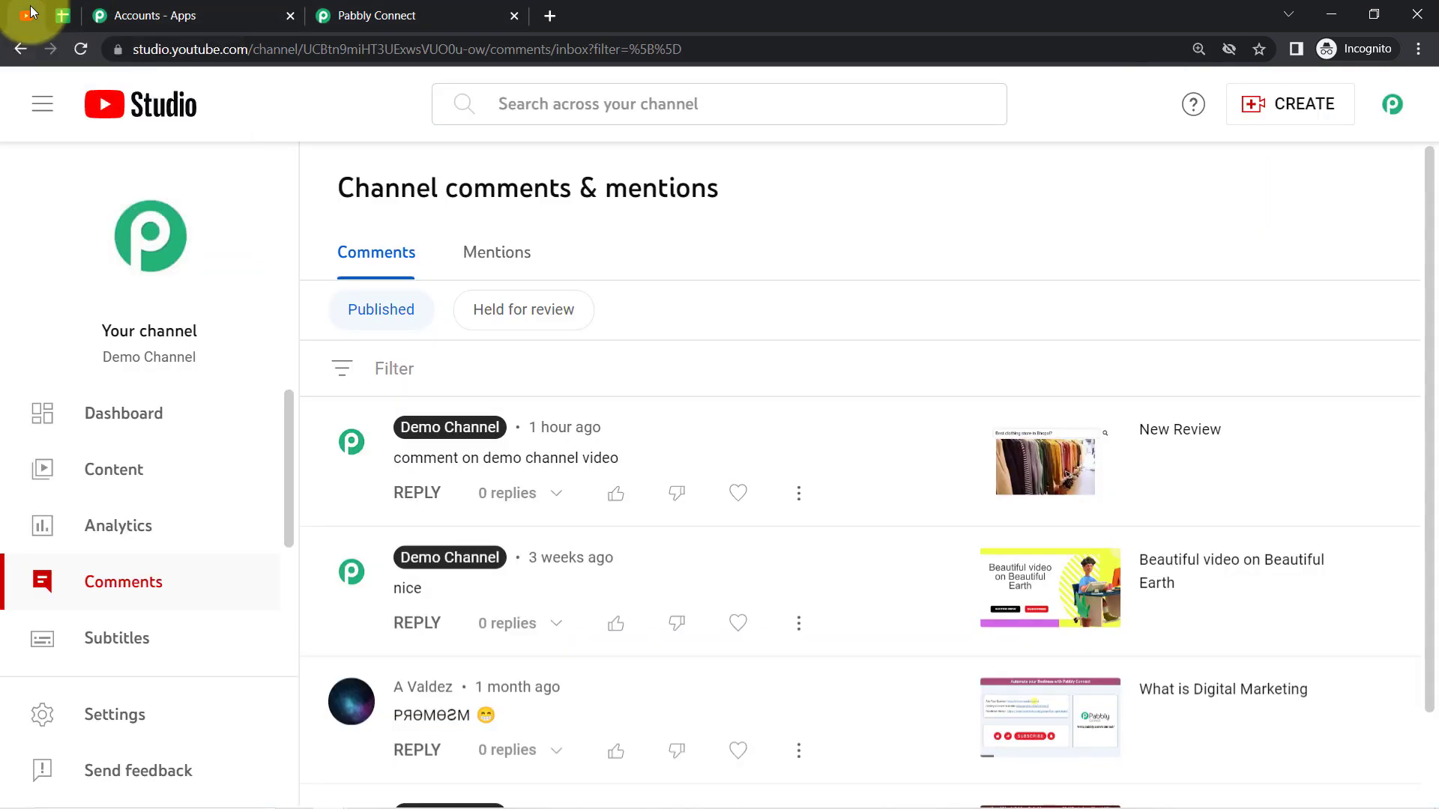
{"action": "left_click", "coordinate": [109, 470]}
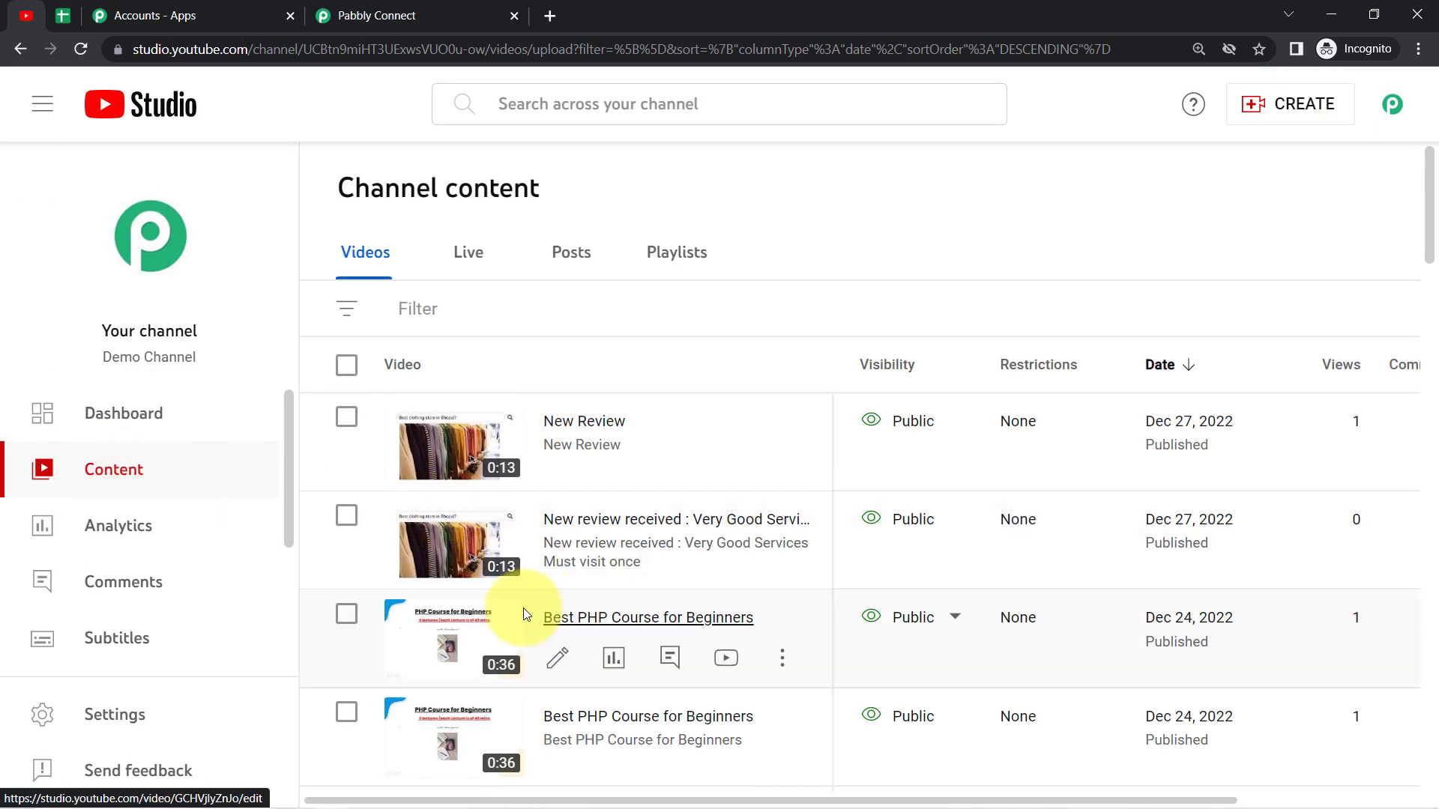
{"action": "left_click", "coordinate": [577, 616]}
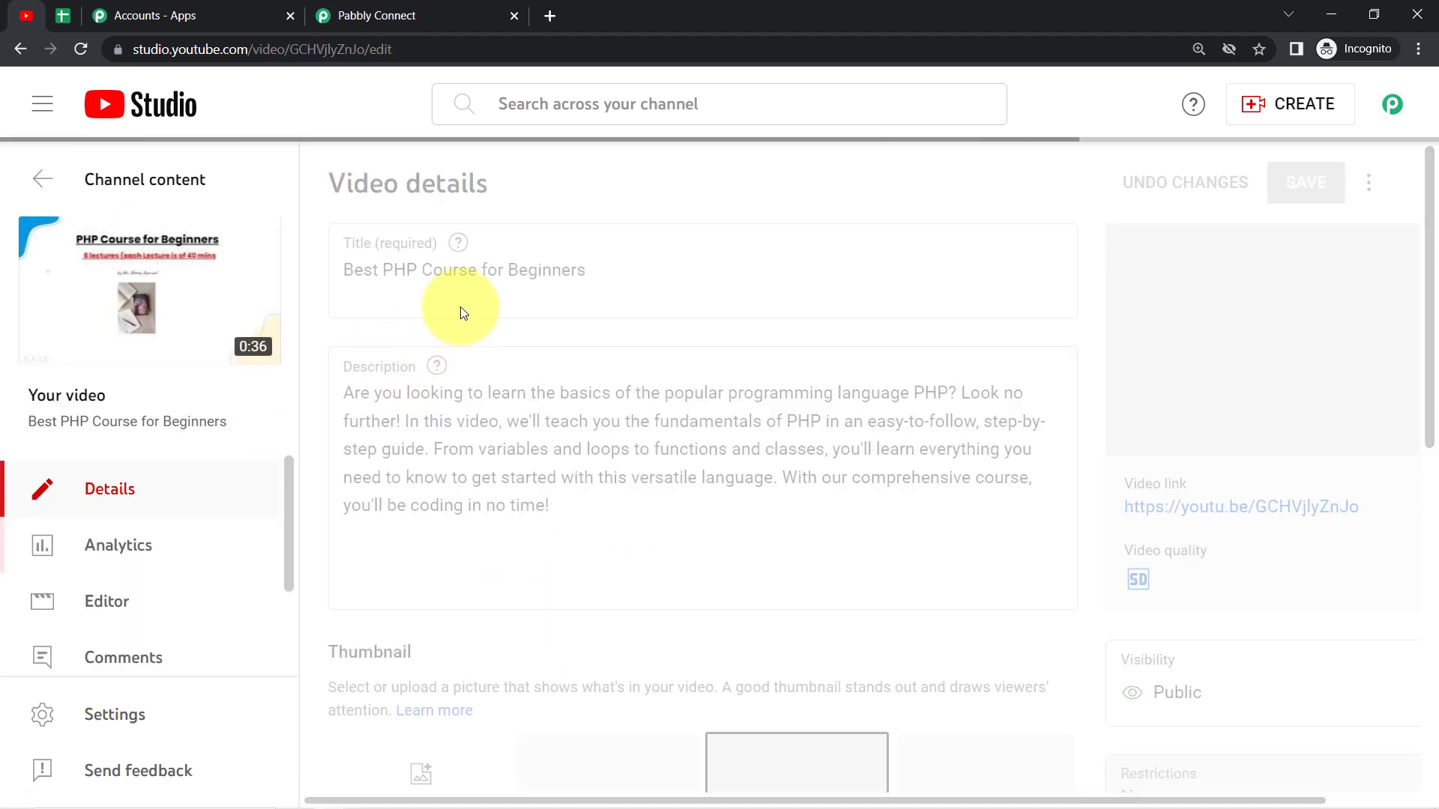
{"action": "left_click", "coordinate": [154, 298]}
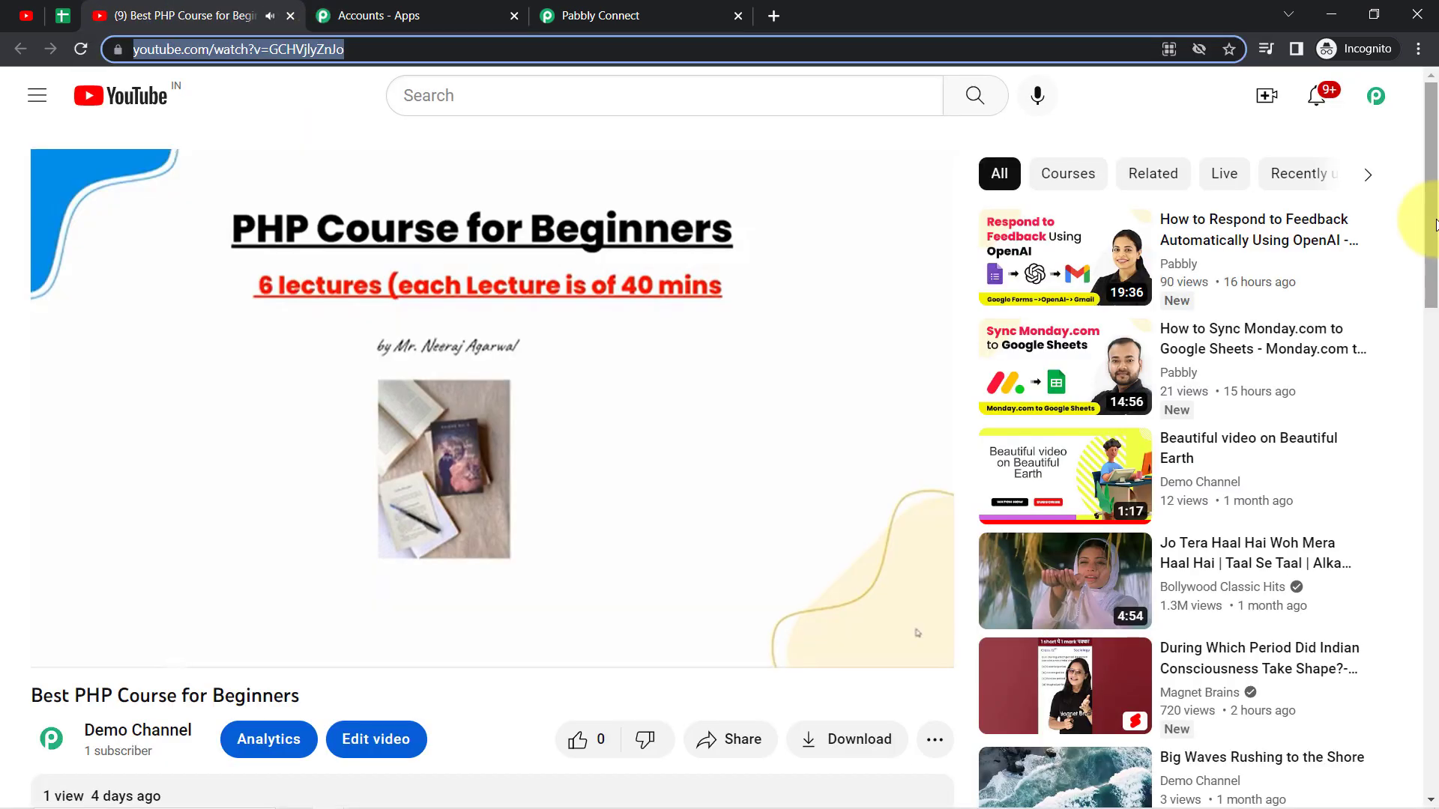
Step: Post on the video: "Your course is really nice but it would be grateful if you will start cover the advance thing in this course"
{"action": "scroll", "coordinate": [1192, 360], "scroll_direction": "down", "scroll_amount": 8}
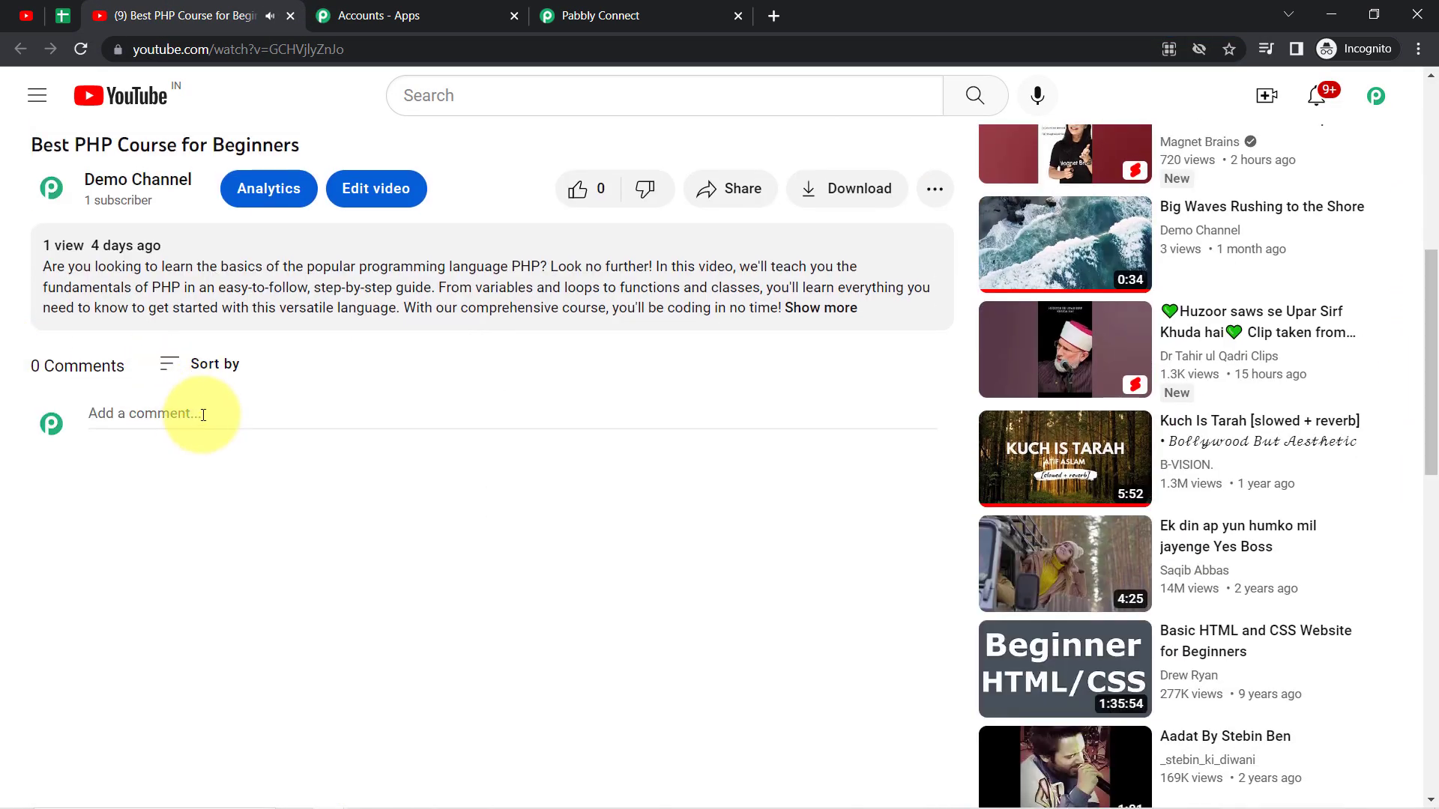
{"action": "left_click", "coordinate": [162, 411]}
{"action": "type", "text": "Your"}
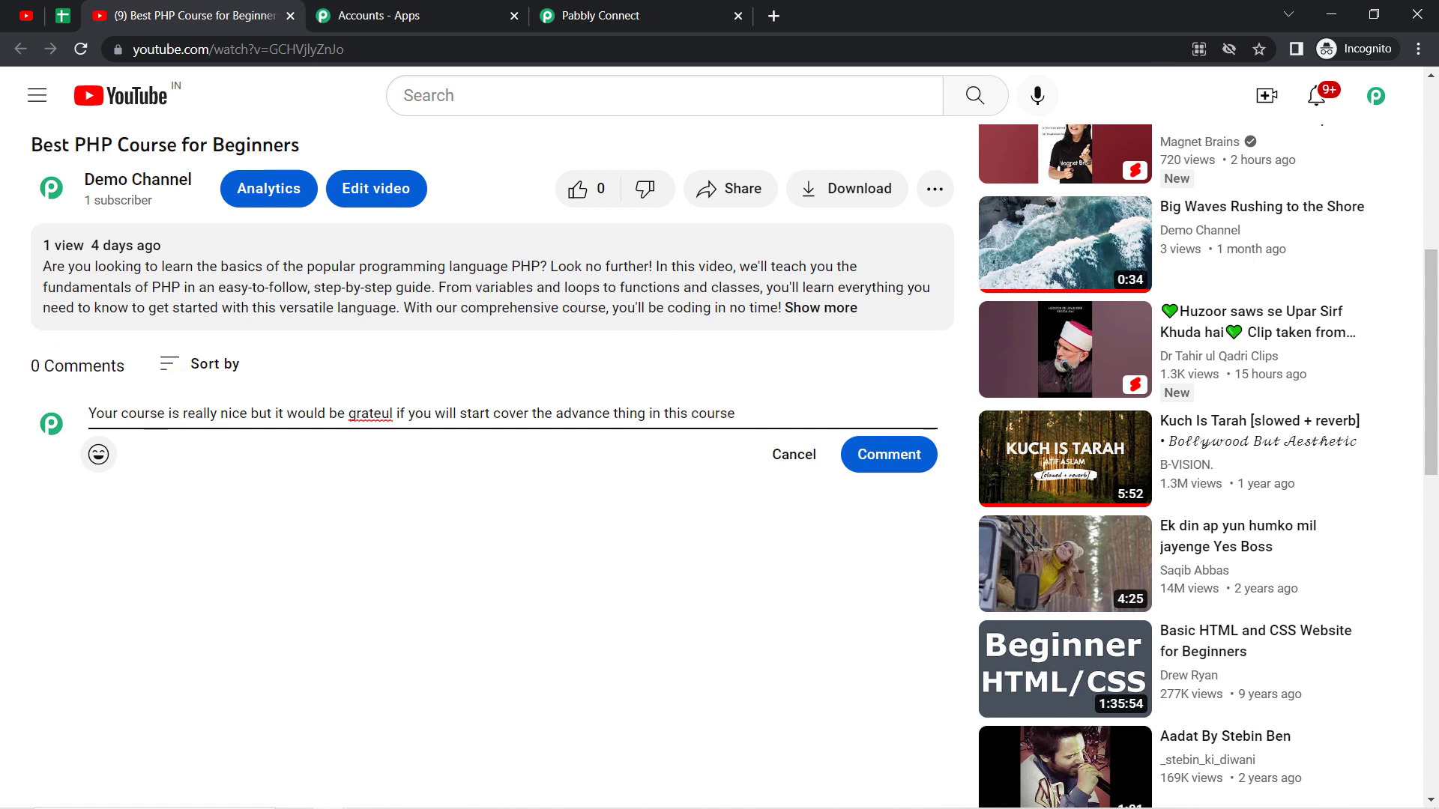
{"action": "right_click", "coordinate": [360, 413]}
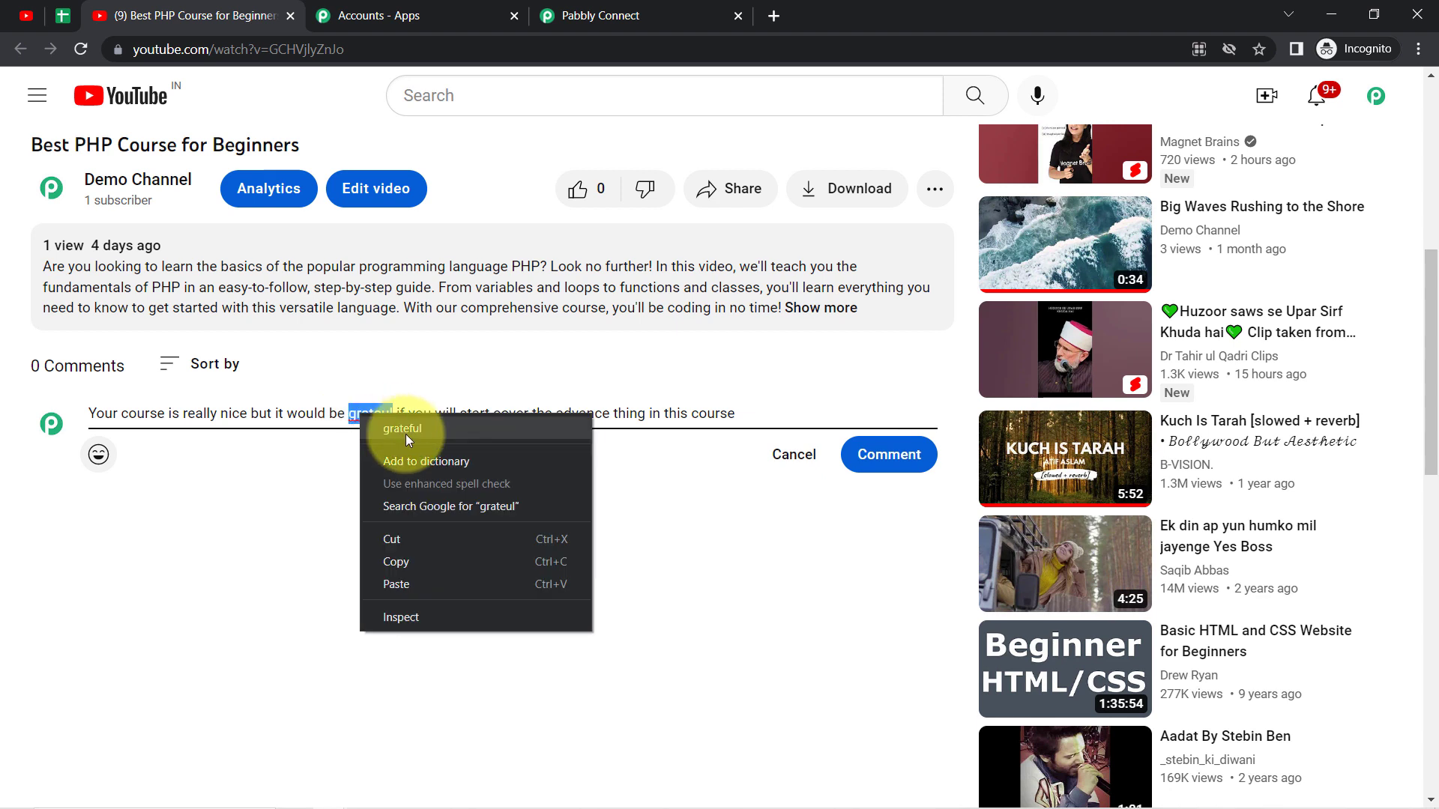
{"action": "left_click", "coordinate": [407, 434]}
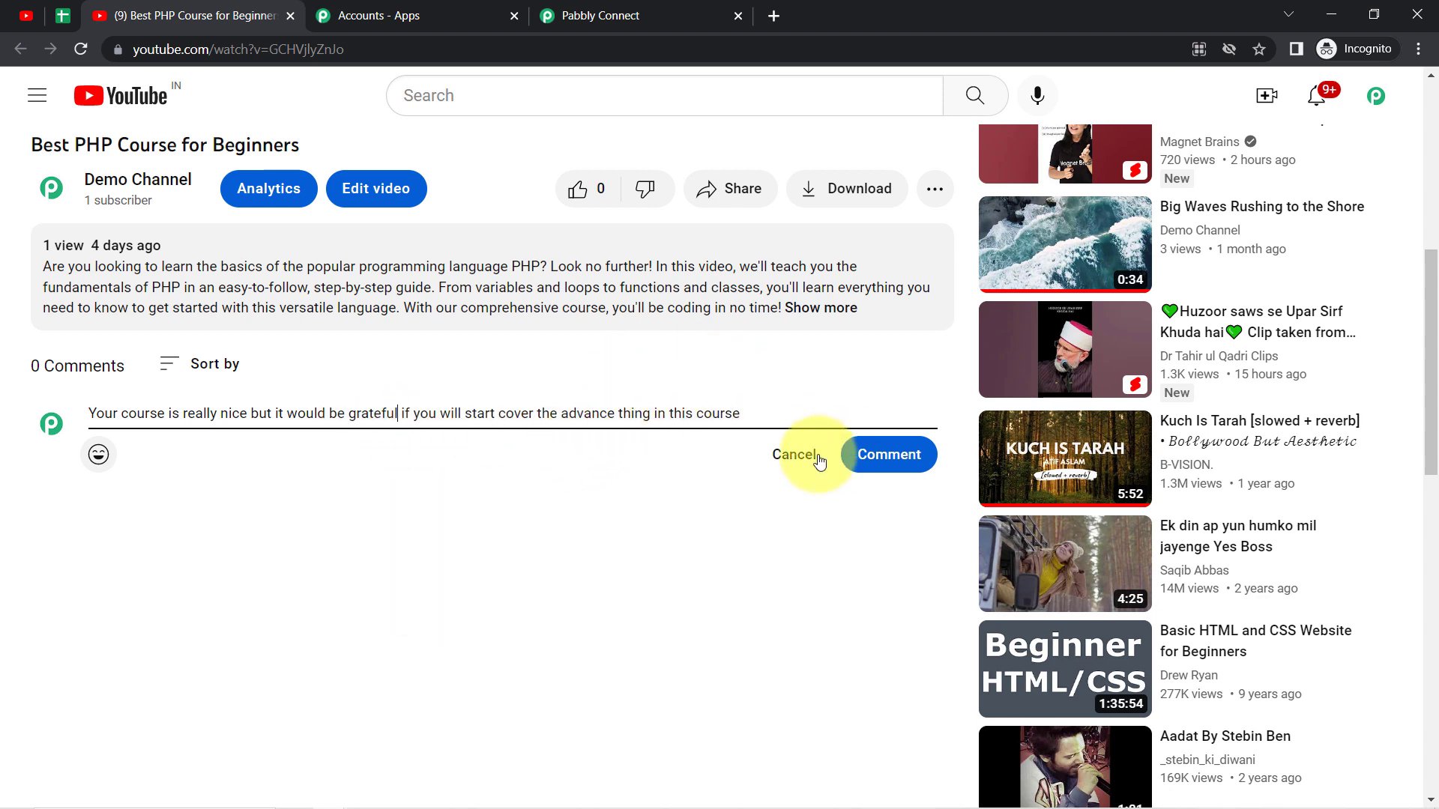
{"action": "left_click", "coordinate": [894, 454]}
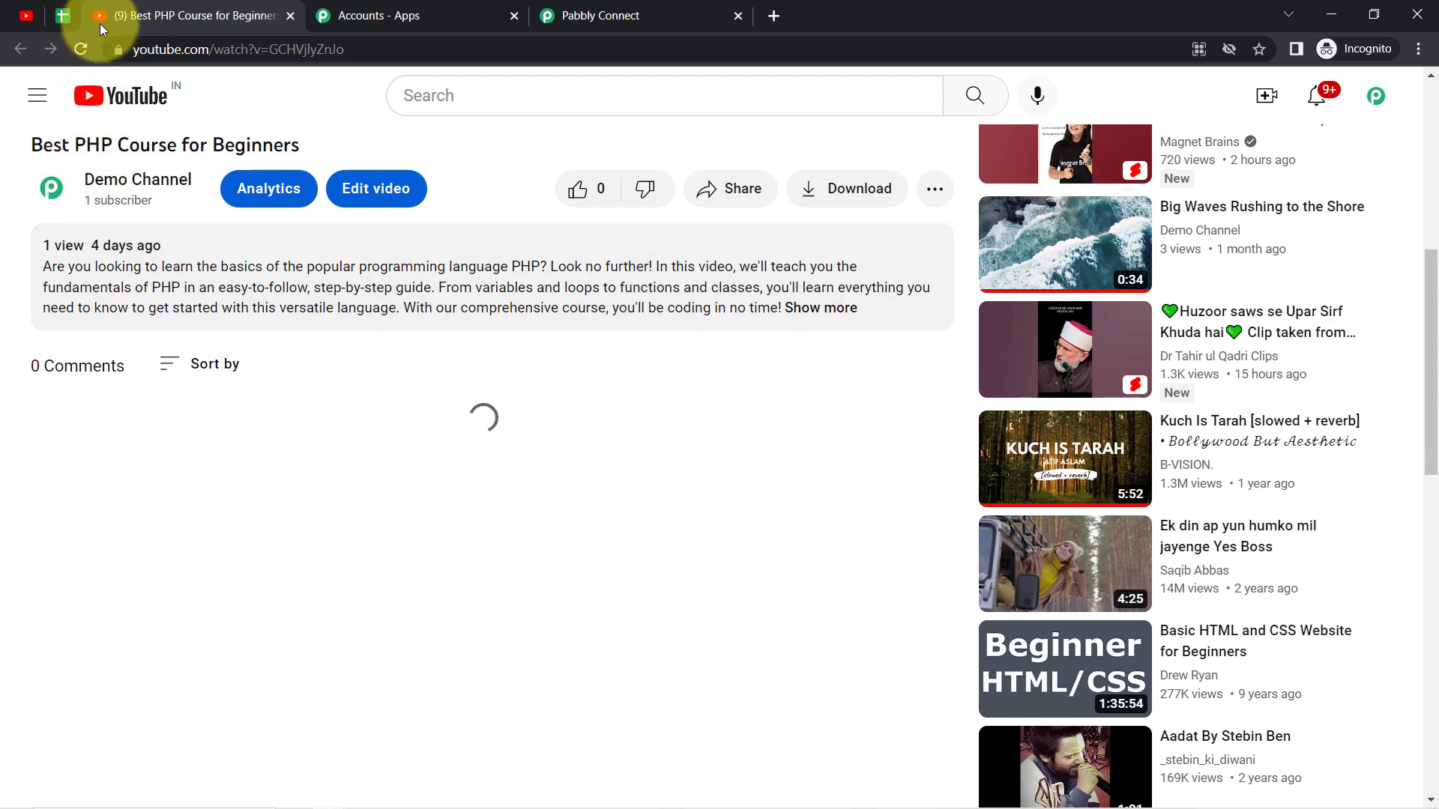
Step: Switch to the Pabbly Connect workflow and try to fetch the new comment with the trigger's test request
{"action": "left_click", "coordinate": [338, 15]}
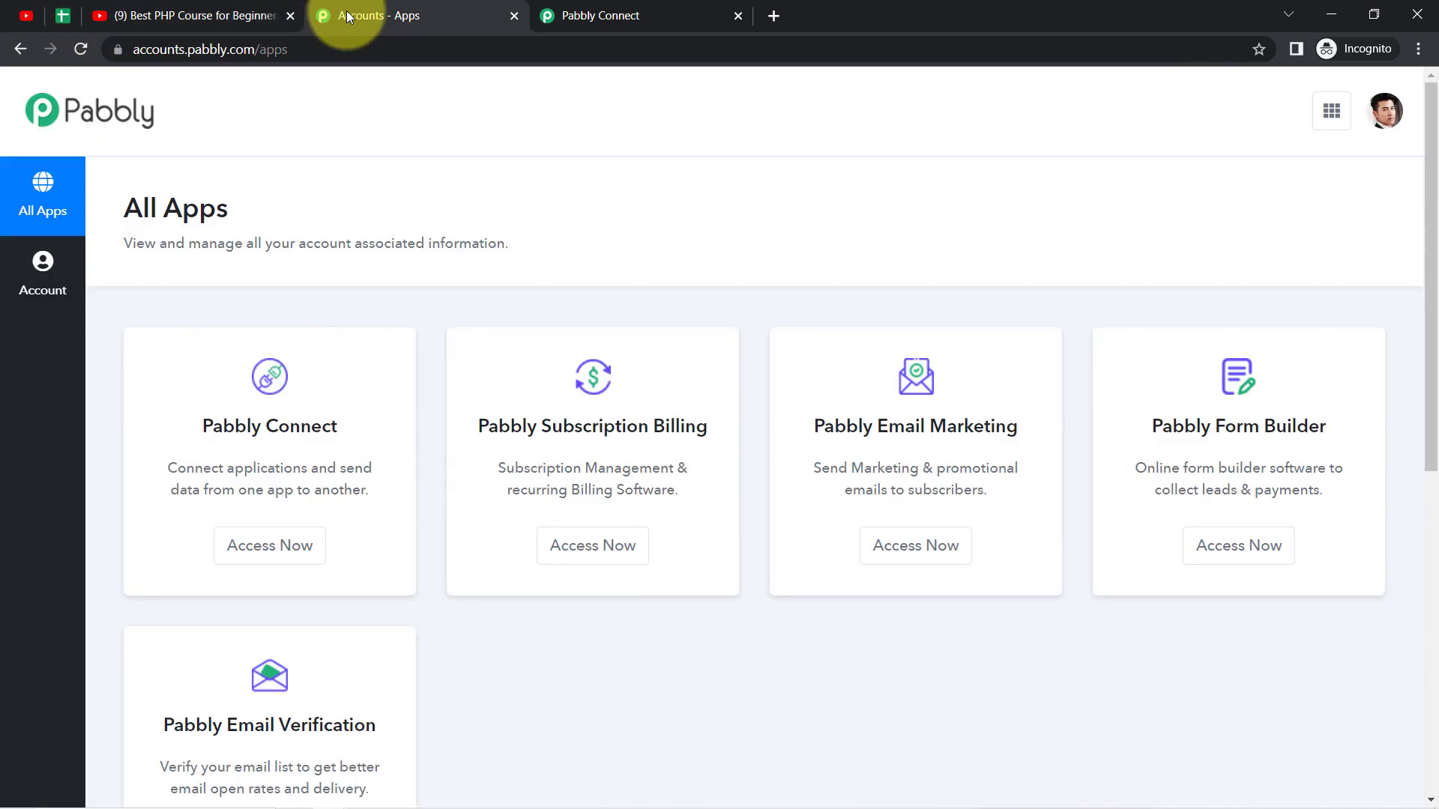
{"action": "left_click", "coordinate": [600, 15]}
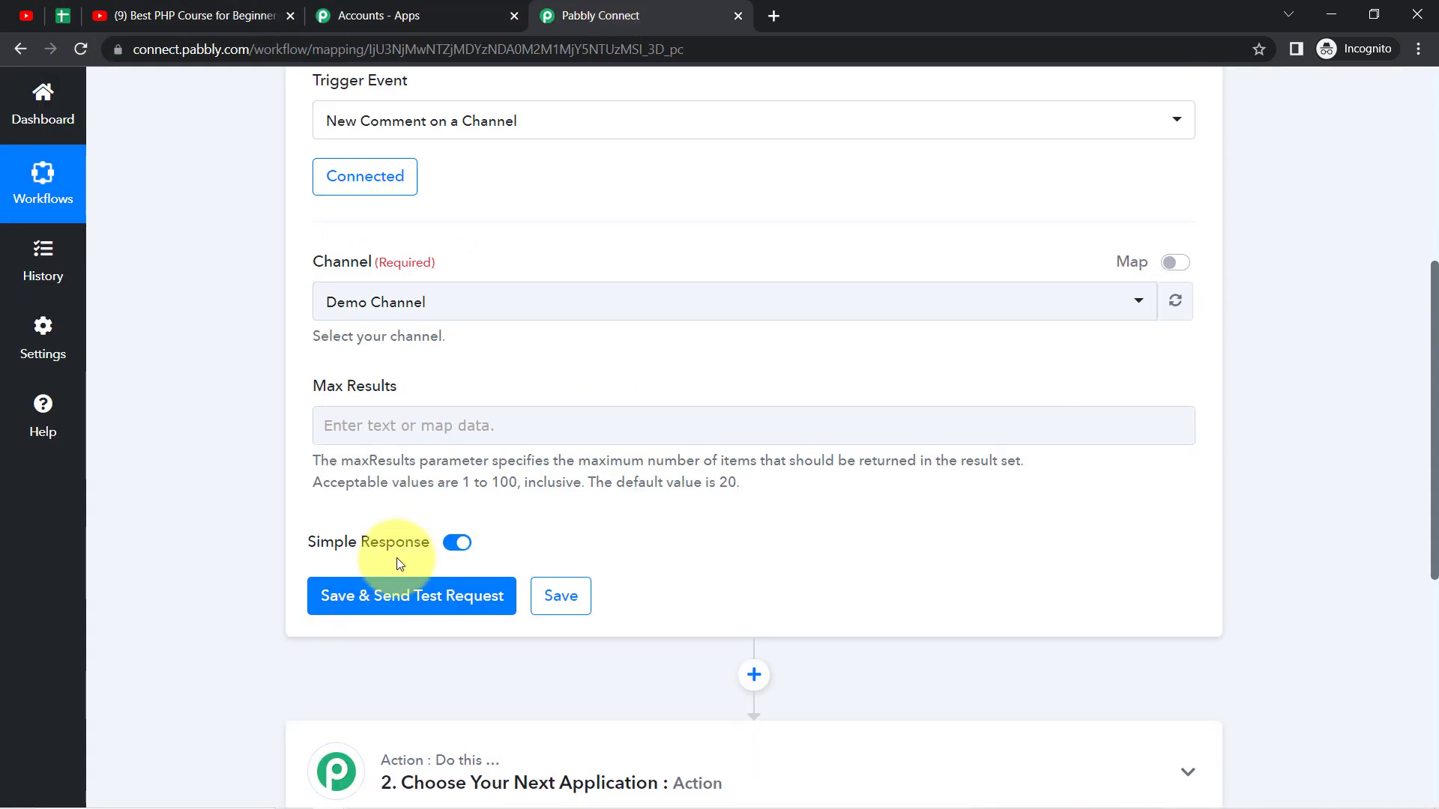
{"action": "left_click", "coordinate": [362, 596]}
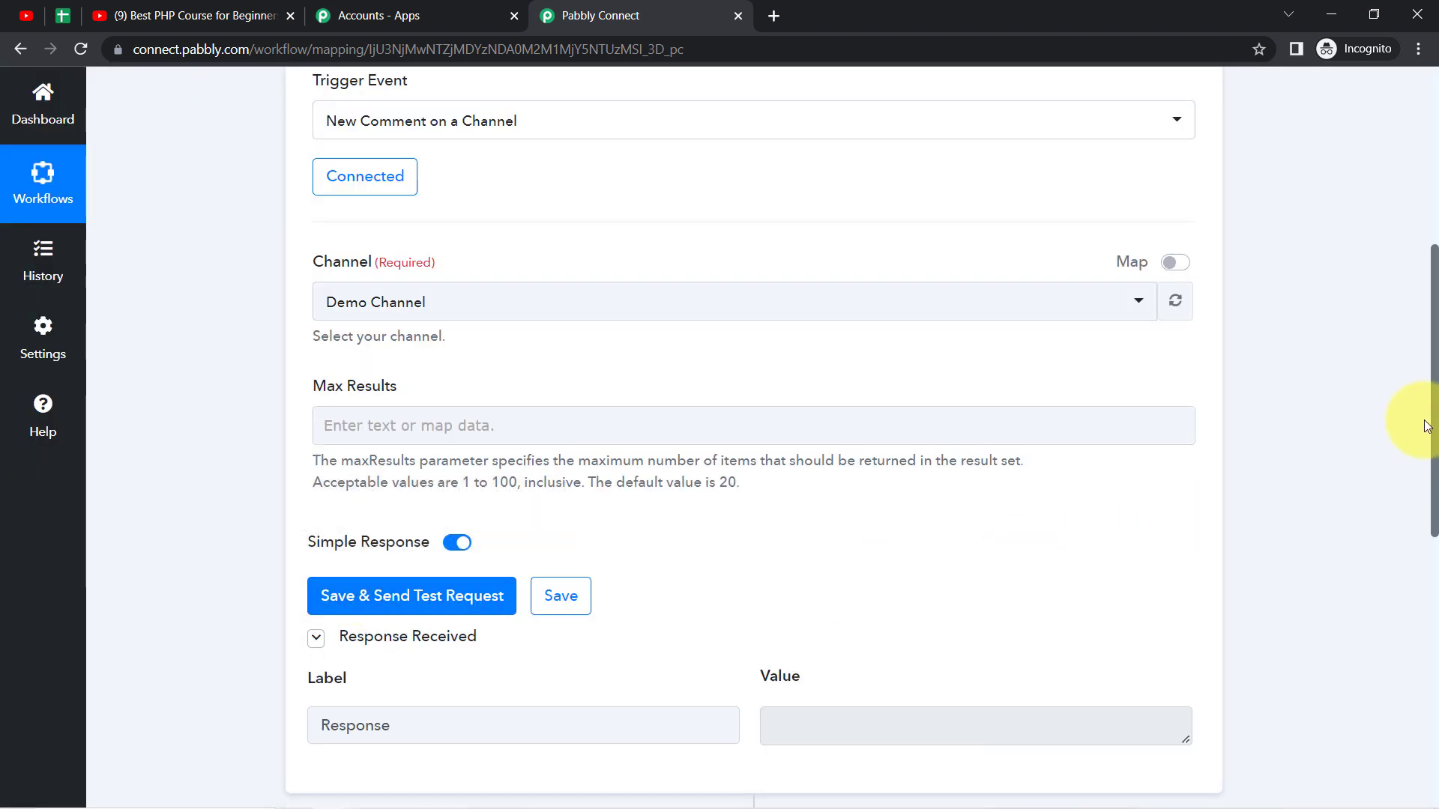
{"action": "left_click_drag", "start_coordinate": [1435, 410], "coordinate": [1333, 514]}
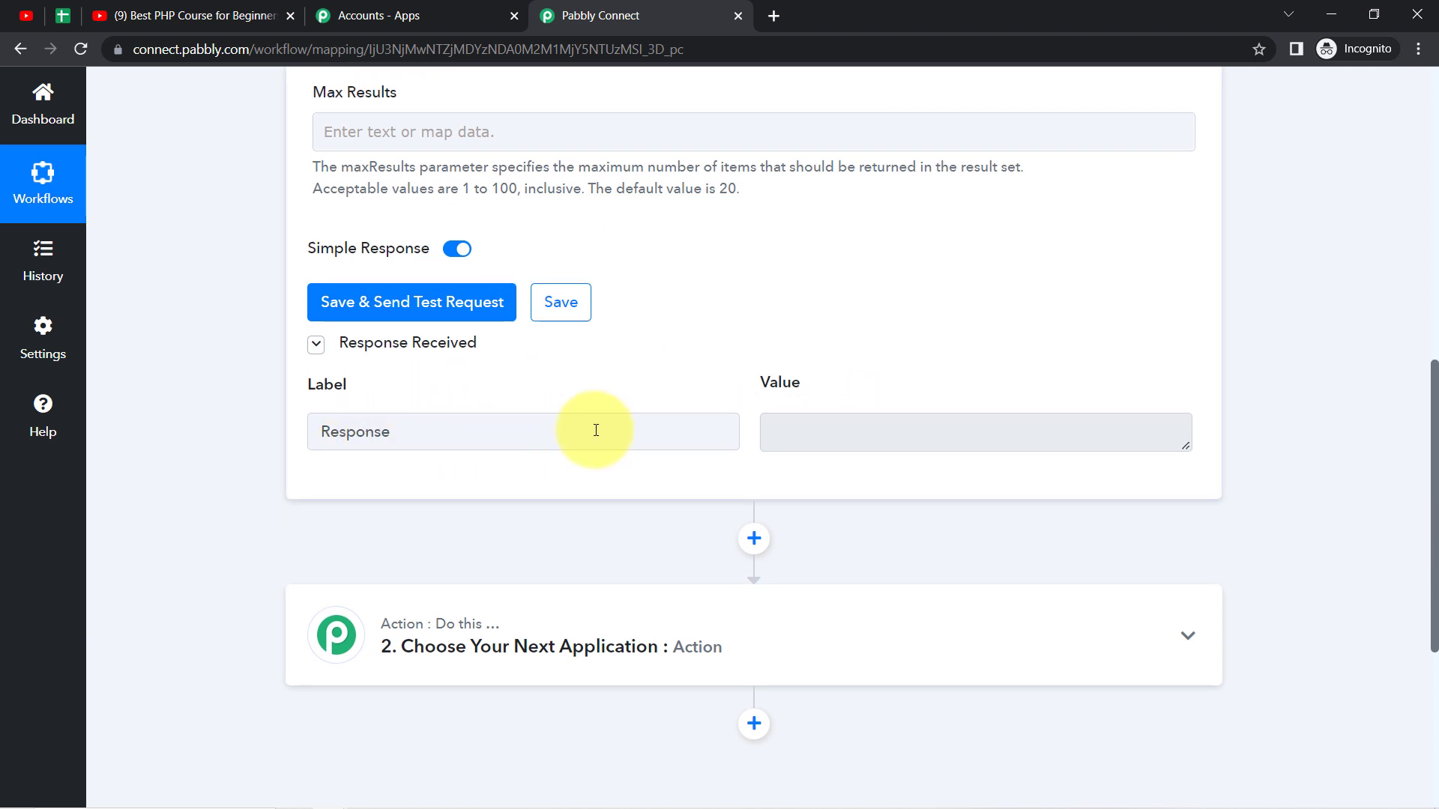
Step: Check how often the YouTube trigger polls for new data, then return to its test request area
{"action": "left_click_drag", "start_coordinate": [1435, 483], "coordinate": [1415, 229]}
{"action": "mouse_move", "coordinate": [1025, 268]}
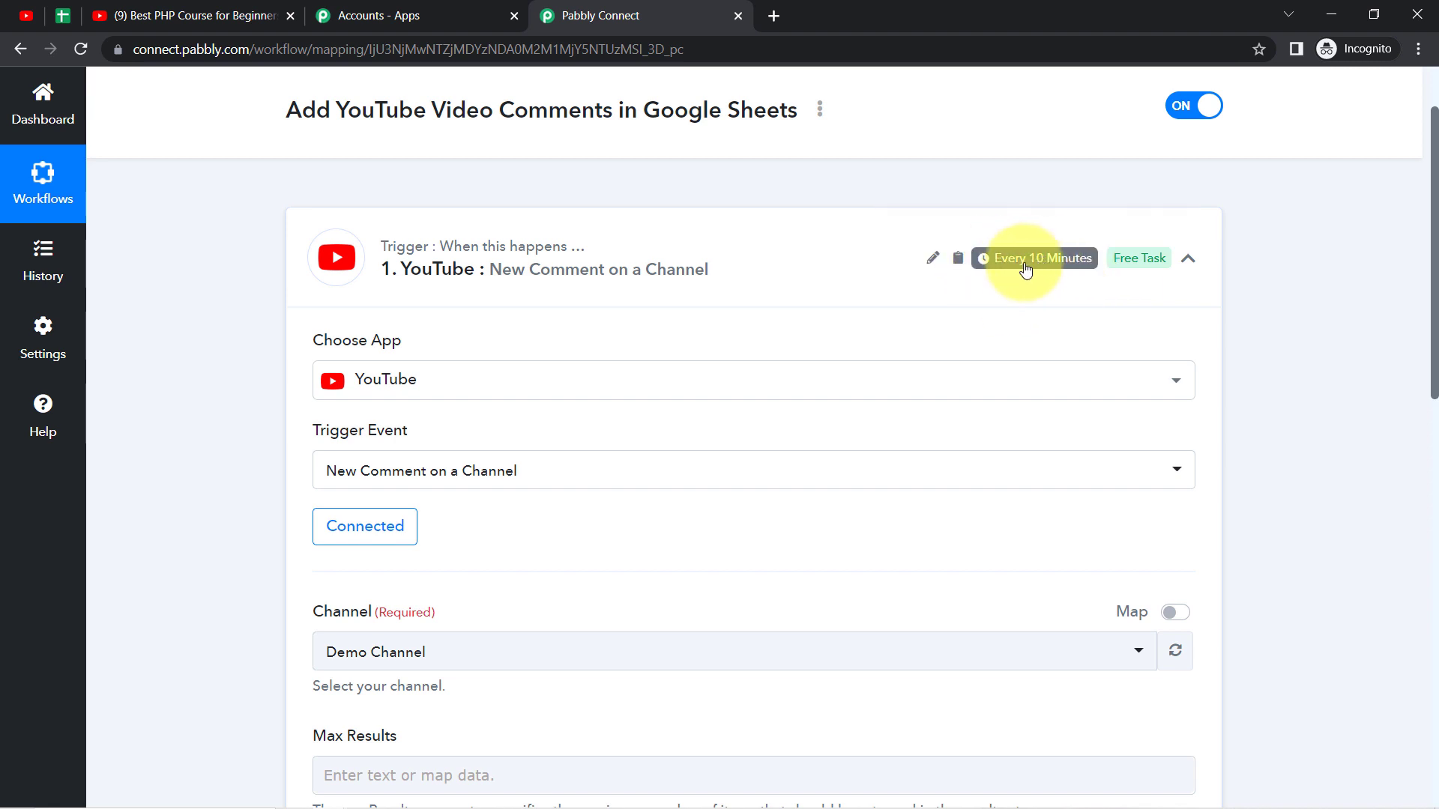
{"action": "mouse_move", "coordinate": [443, 257]}
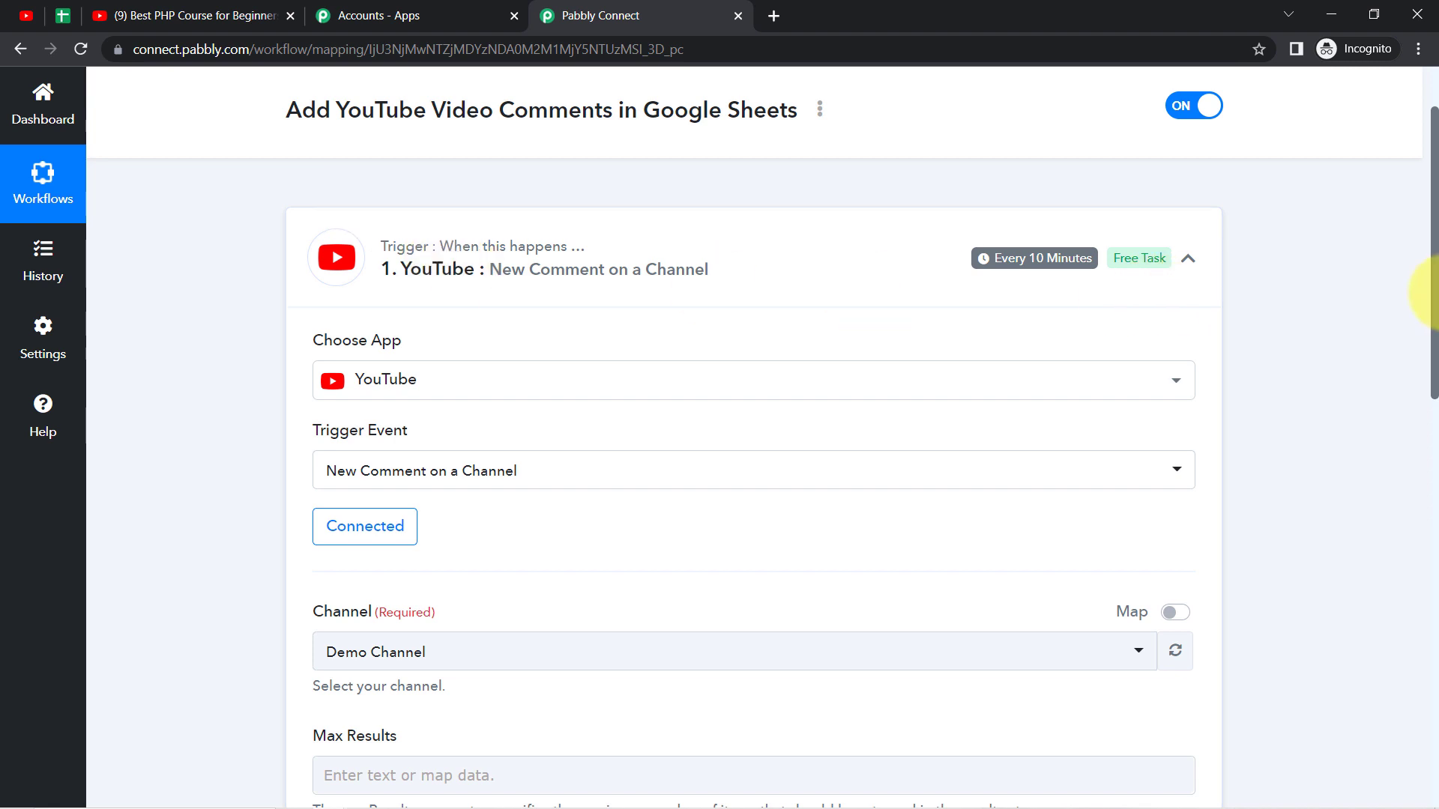
{"action": "scroll", "coordinate": [1435, 322], "scroll_direction": "down", "scroll_amount": 1}
{"action": "left_click_drag", "start_coordinate": [1437, 318], "coordinate": [1433, 541]}
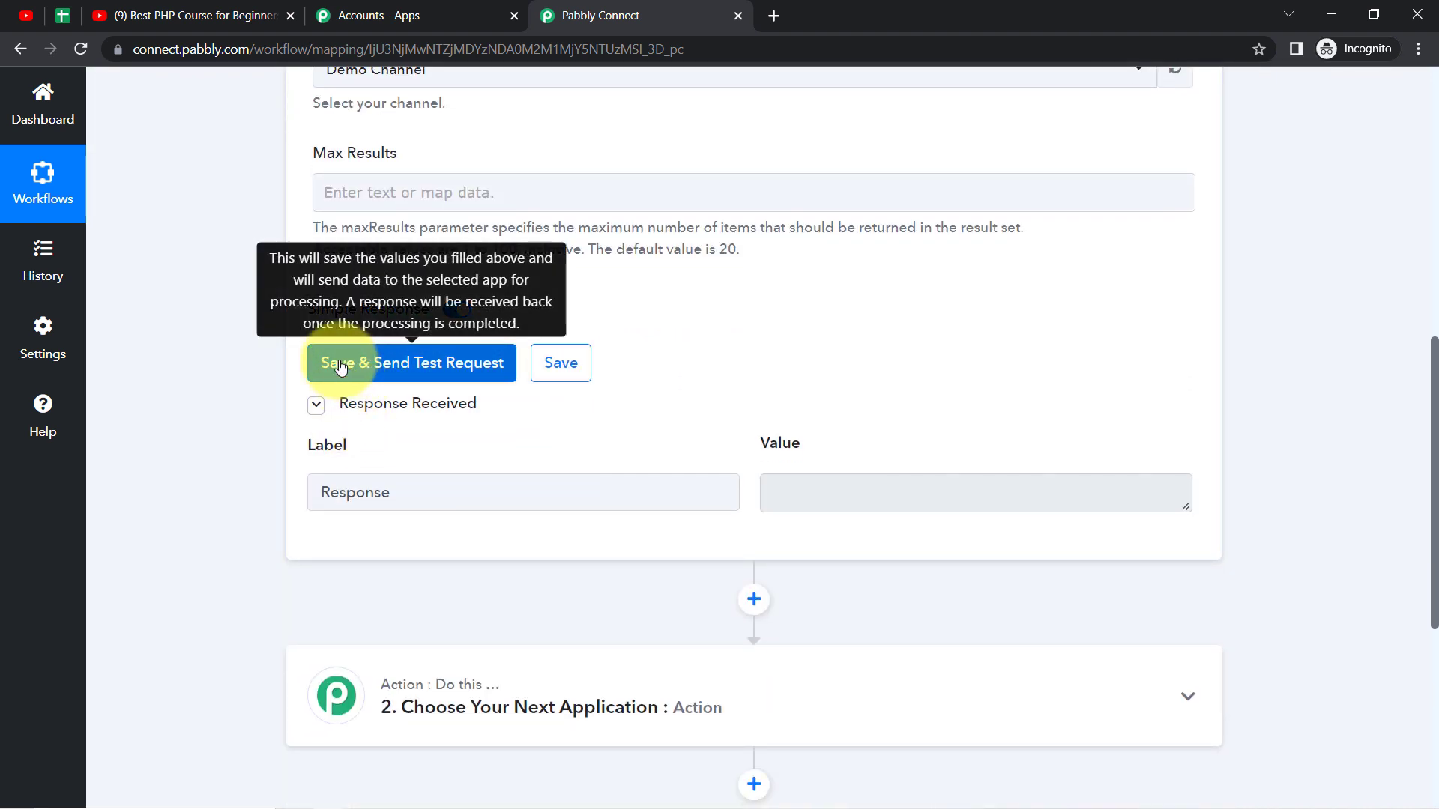
Step: Check the PHP course video's comments in YouTube Studio for the new comment, removing the "I haven't responded" filter
{"action": "left_click", "coordinate": [11, 13]}
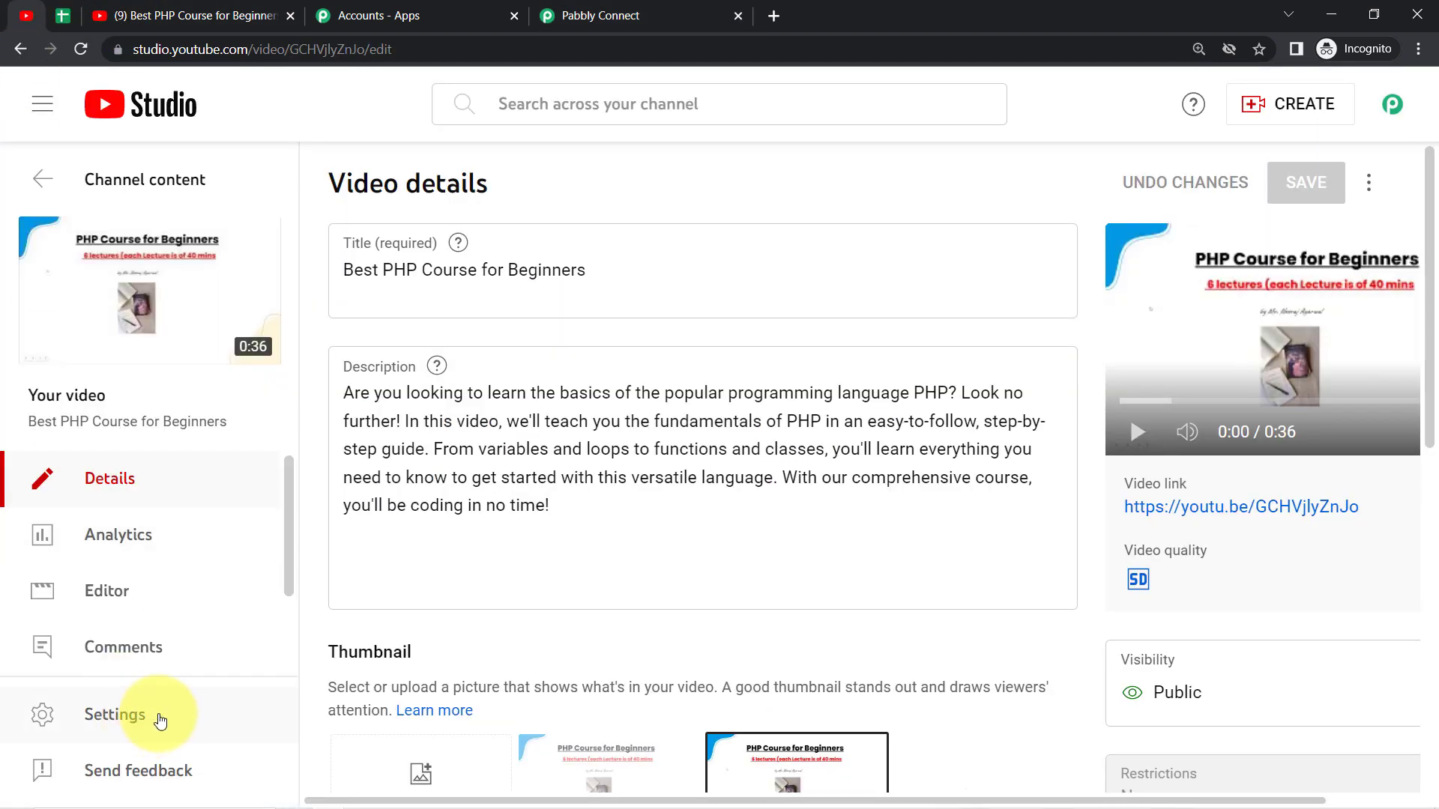
{"action": "left_click", "coordinate": [145, 645]}
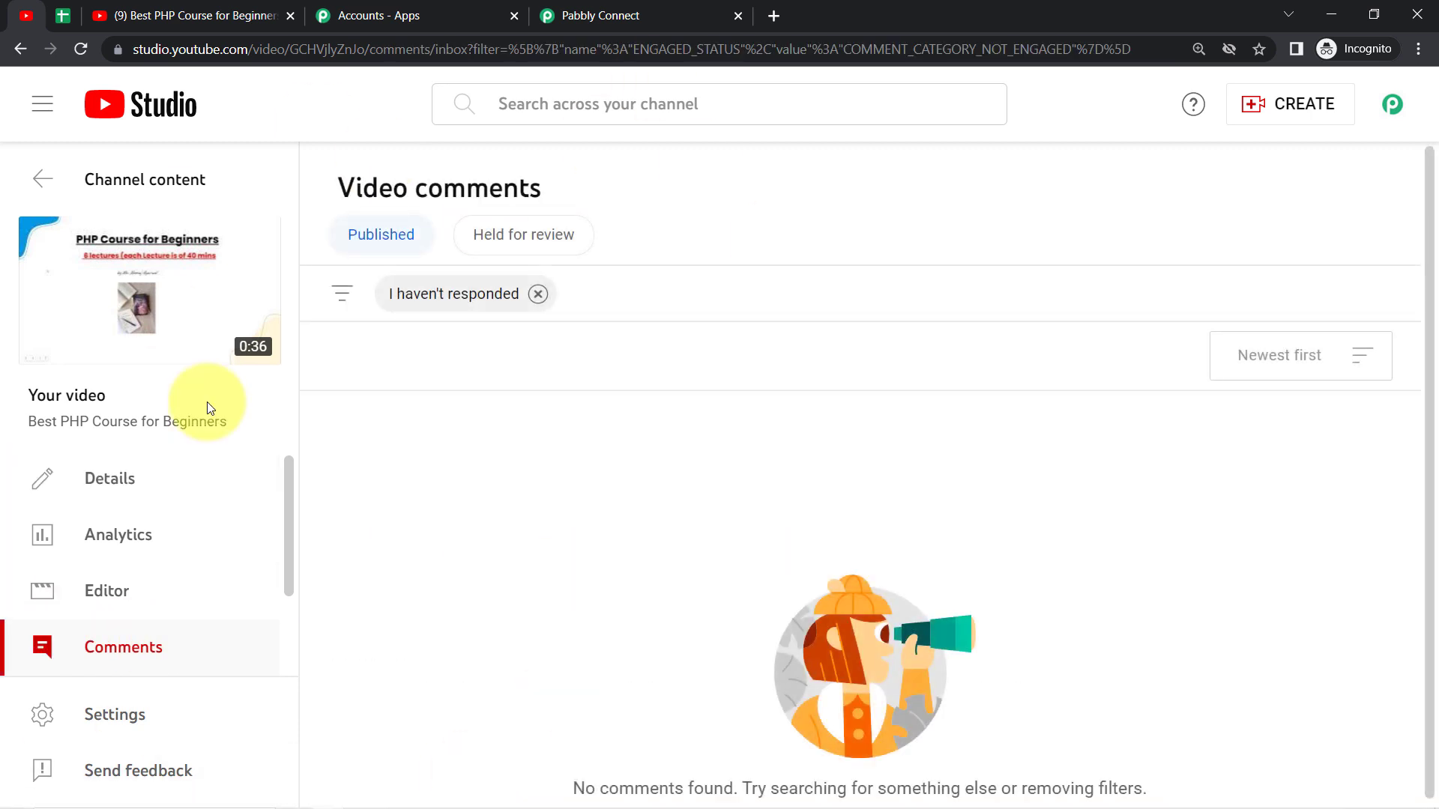
{"action": "left_click", "coordinate": [538, 295]}
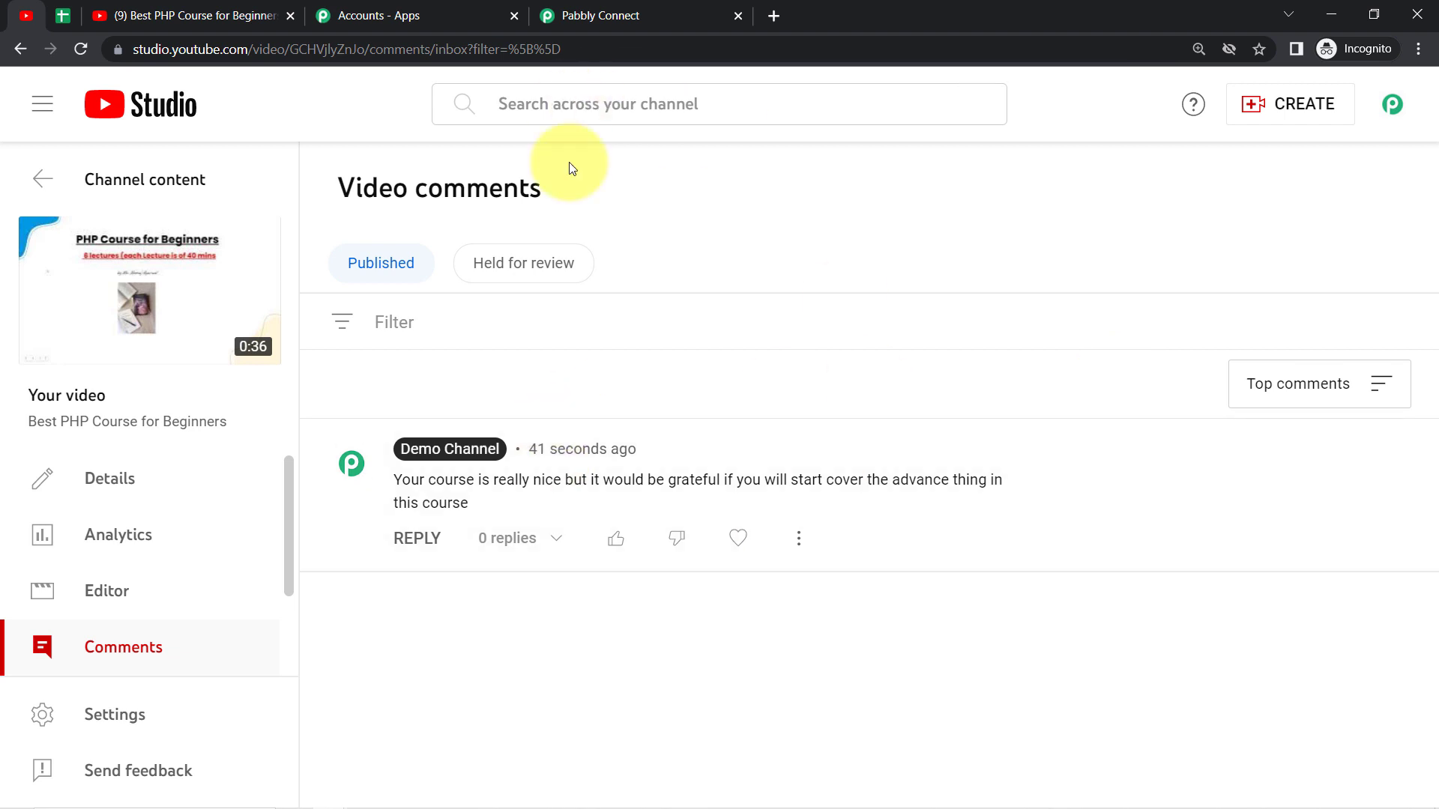
{"action": "left_click_drag", "start_coordinate": [471, 495], "coordinate": [655, 479]}
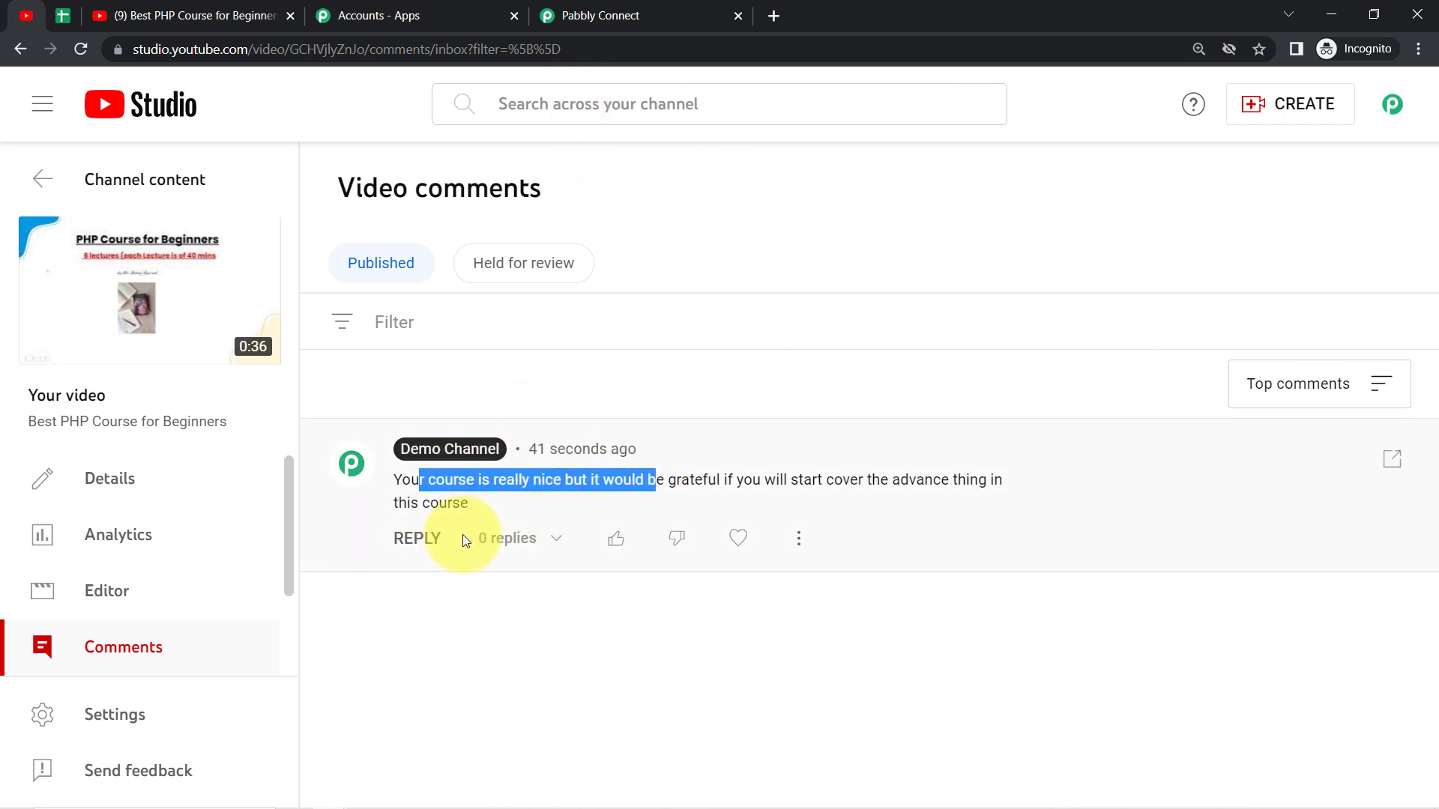
Step: Send the YouTube trigger's test request again in Pabbly Connect and compare Max Results with its documented default
{"action": "left_click", "coordinate": [578, 15]}
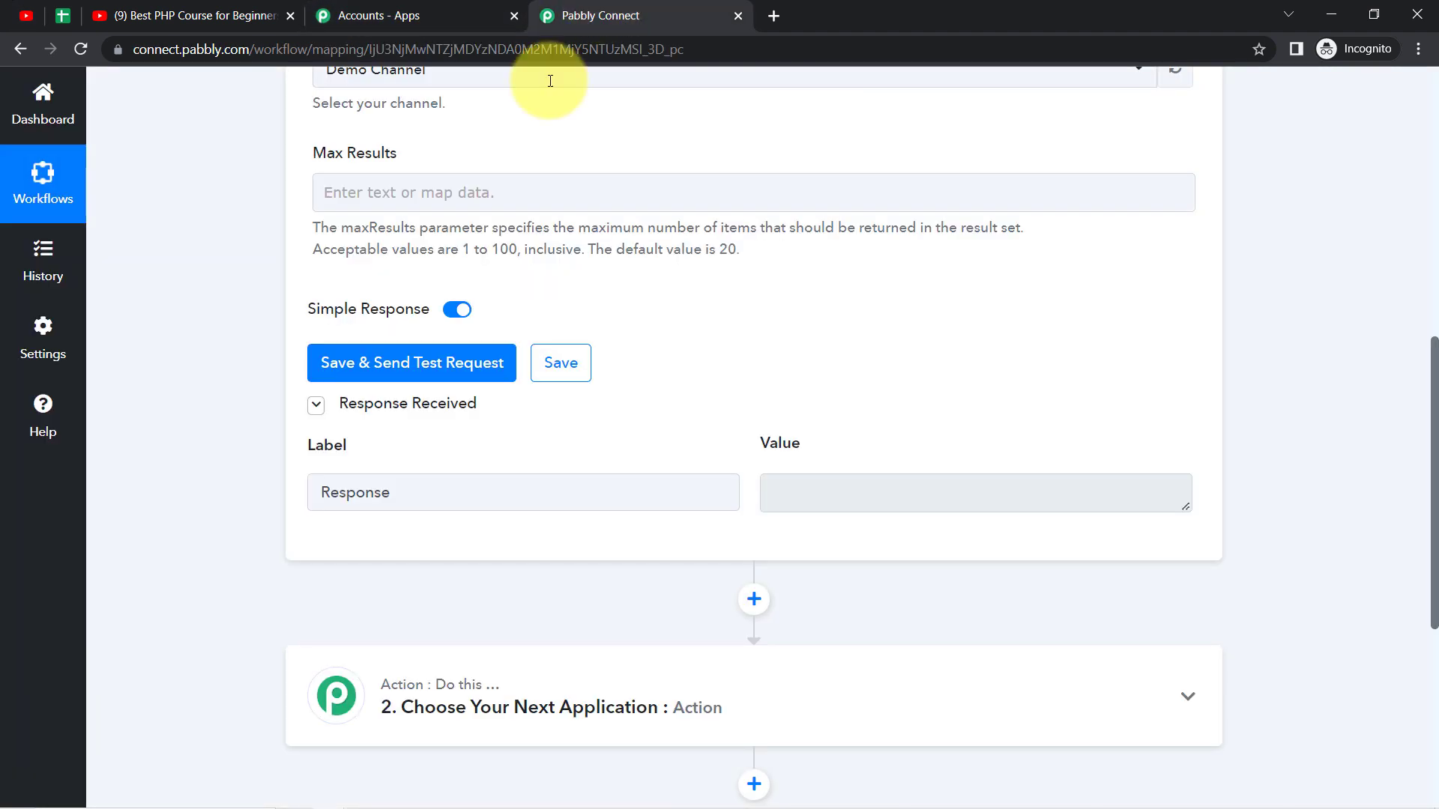
{"action": "left_click", "coordinate": [431, 365]}
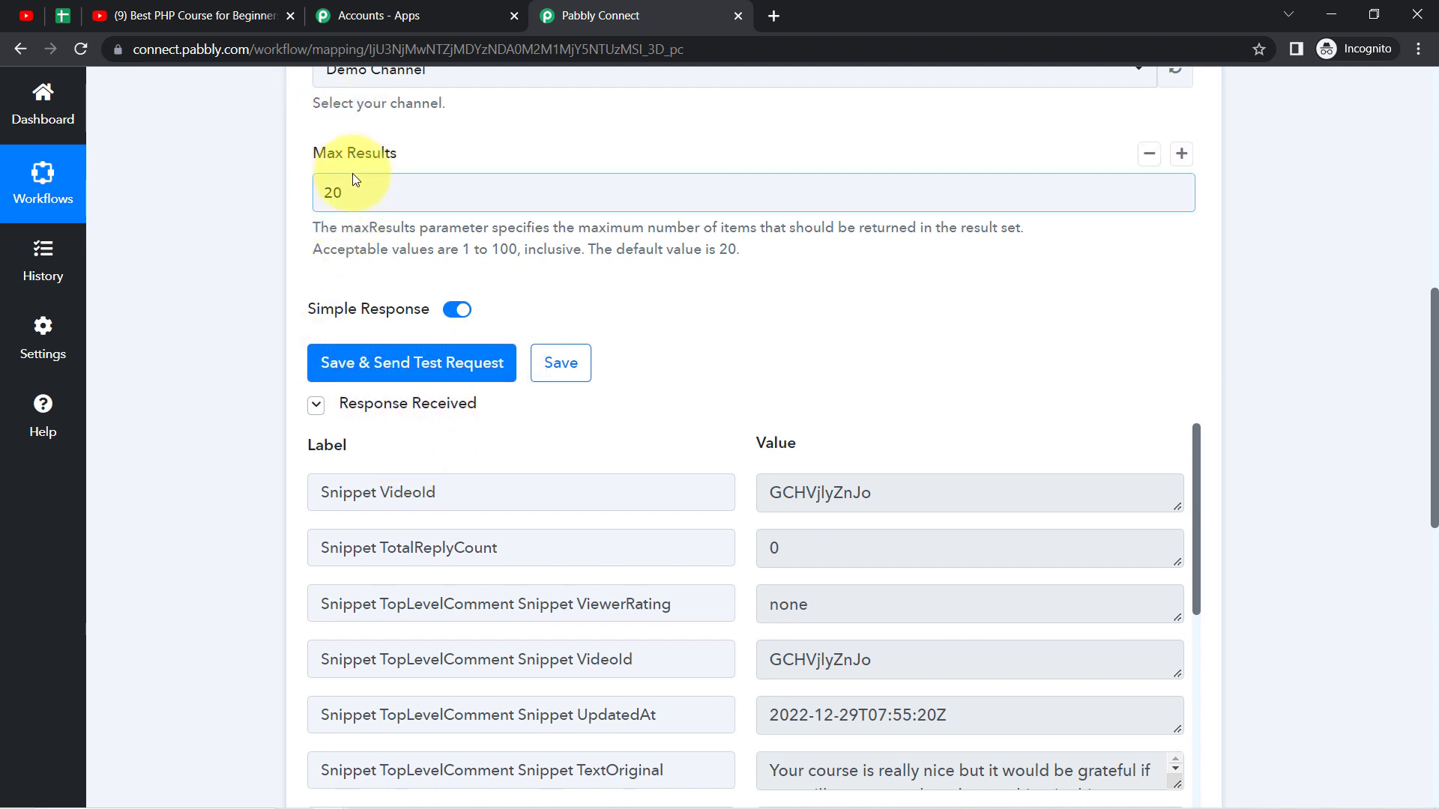
{"action": "left_click_drag", "start_coordinate": [704, 250], "coordinate": [599, 251]}
{"action": "left_click", "coordinate": [221, 383]}
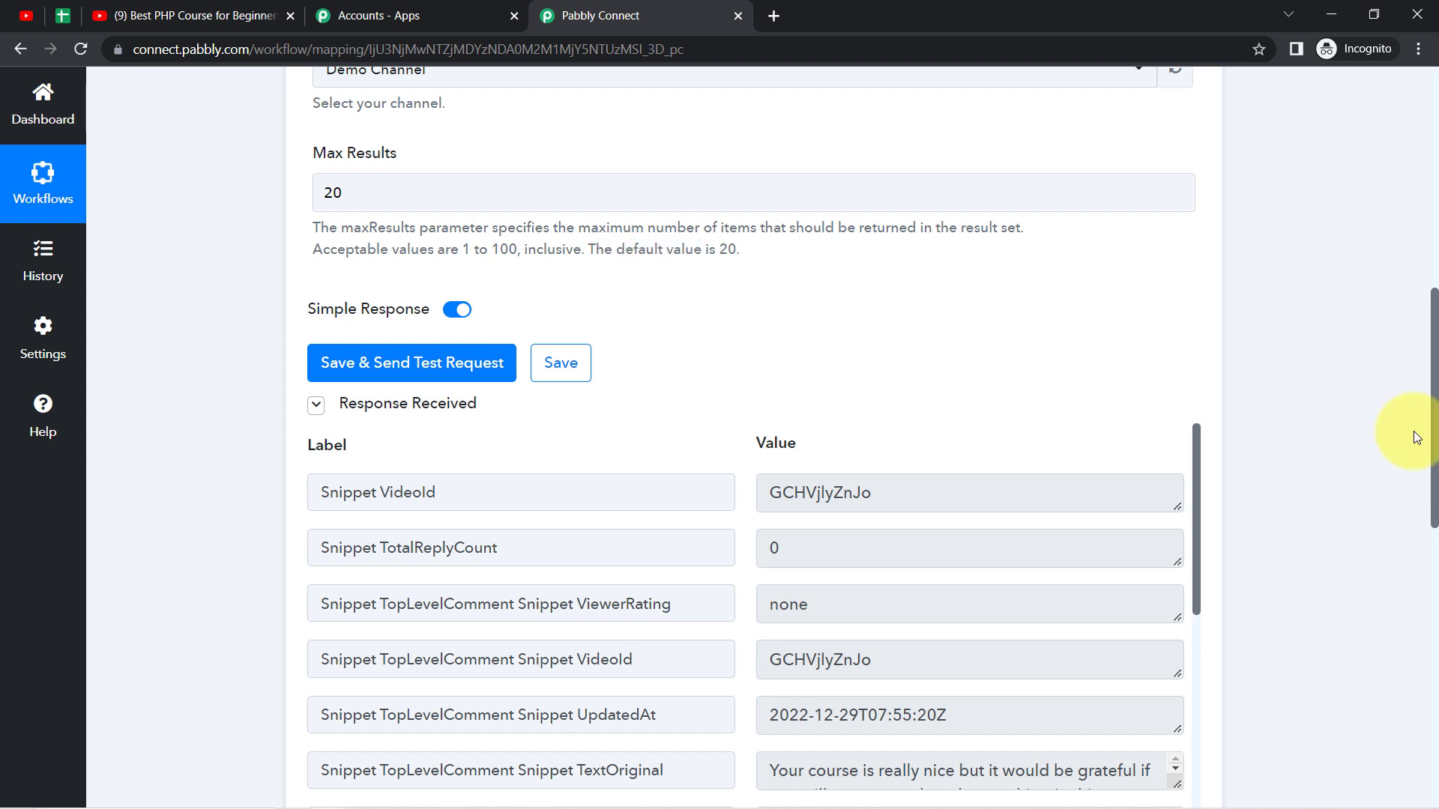
Step: Examine the video ID and updated-at fields in the trigger's received response
{"action": "left_click_drag", "start_coordinate": [1436, 398], "coordinate": [1436, 468]}
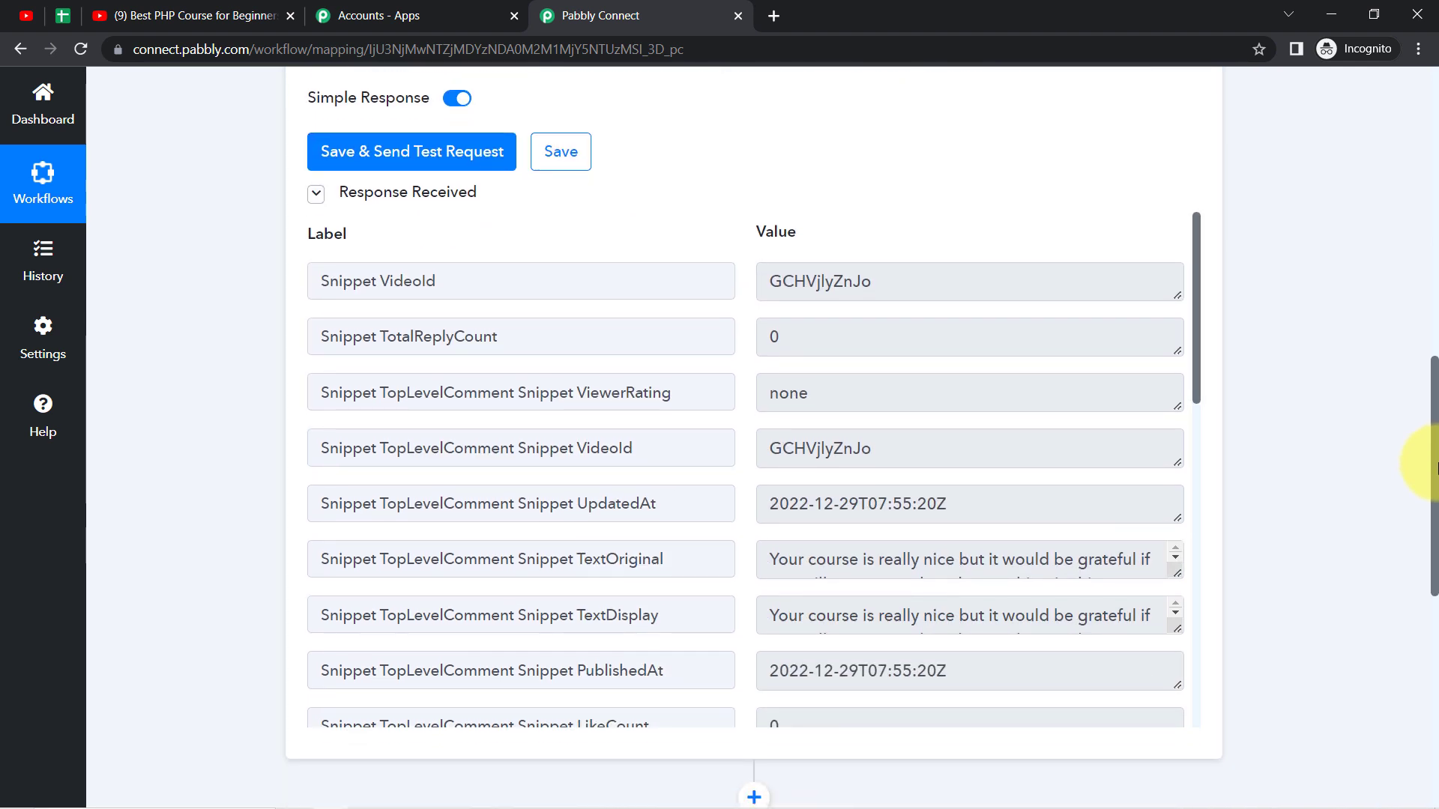
{"action": "double_click", "coordinate": [391, 290]}
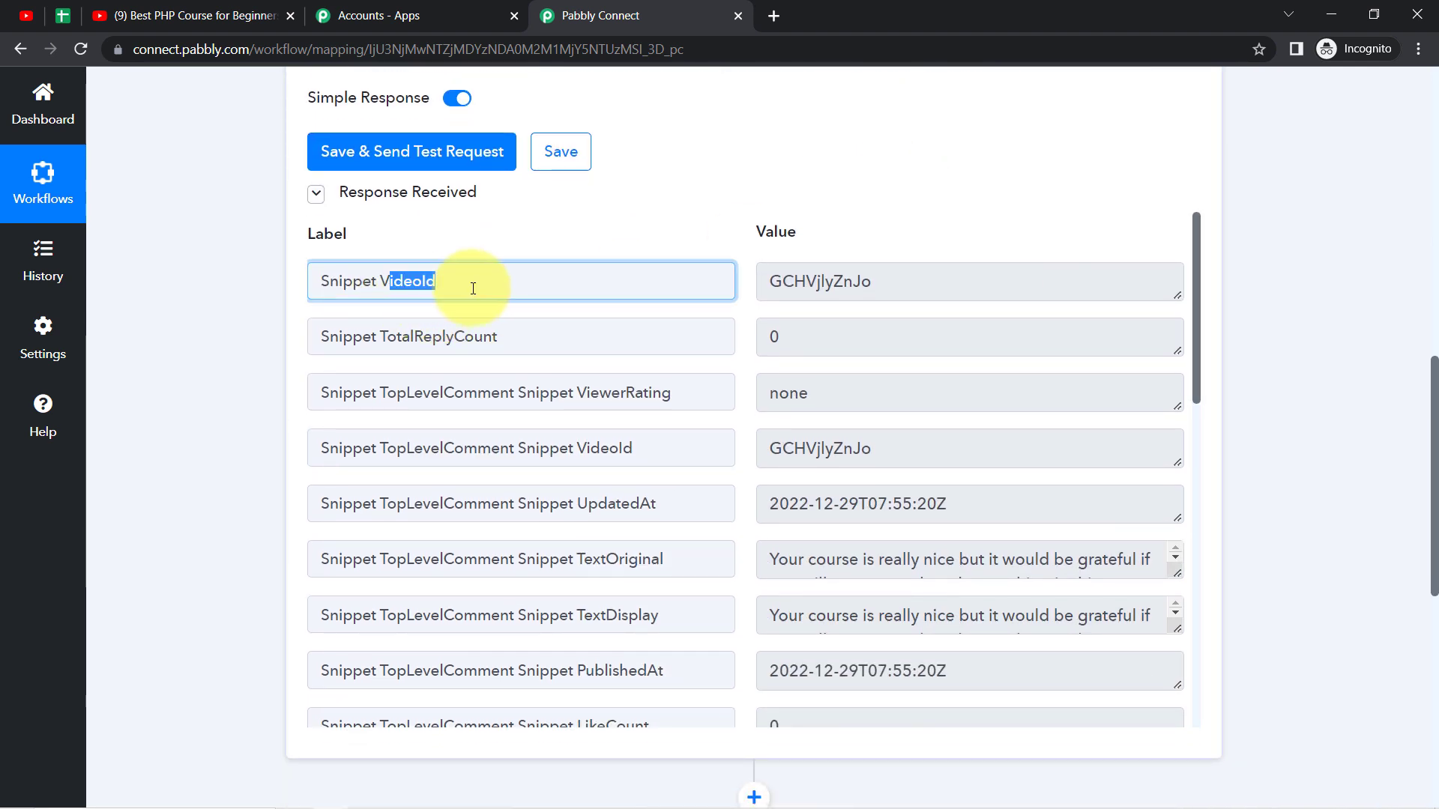
{"action": "left_click_drag", "start_coordinate": [862, 284], "coordinate": [794, 283]}
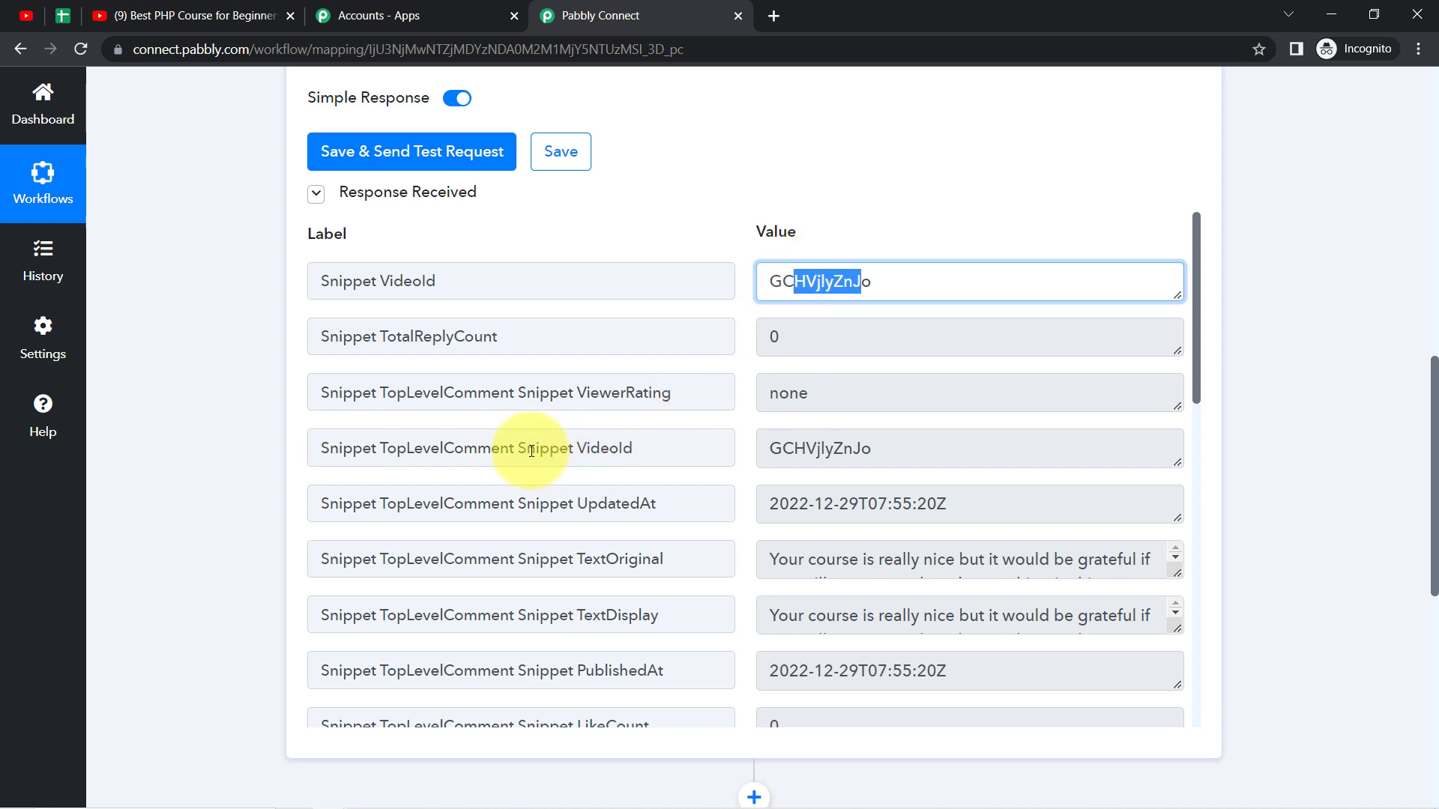
{"action": "left_click_drag", "start_coordinate": [523, 449], "coordinate": [652, 450]}
{"action": "left_click_drag", "start_coordinate": [827, 448], "coordinate": [794, 448]}
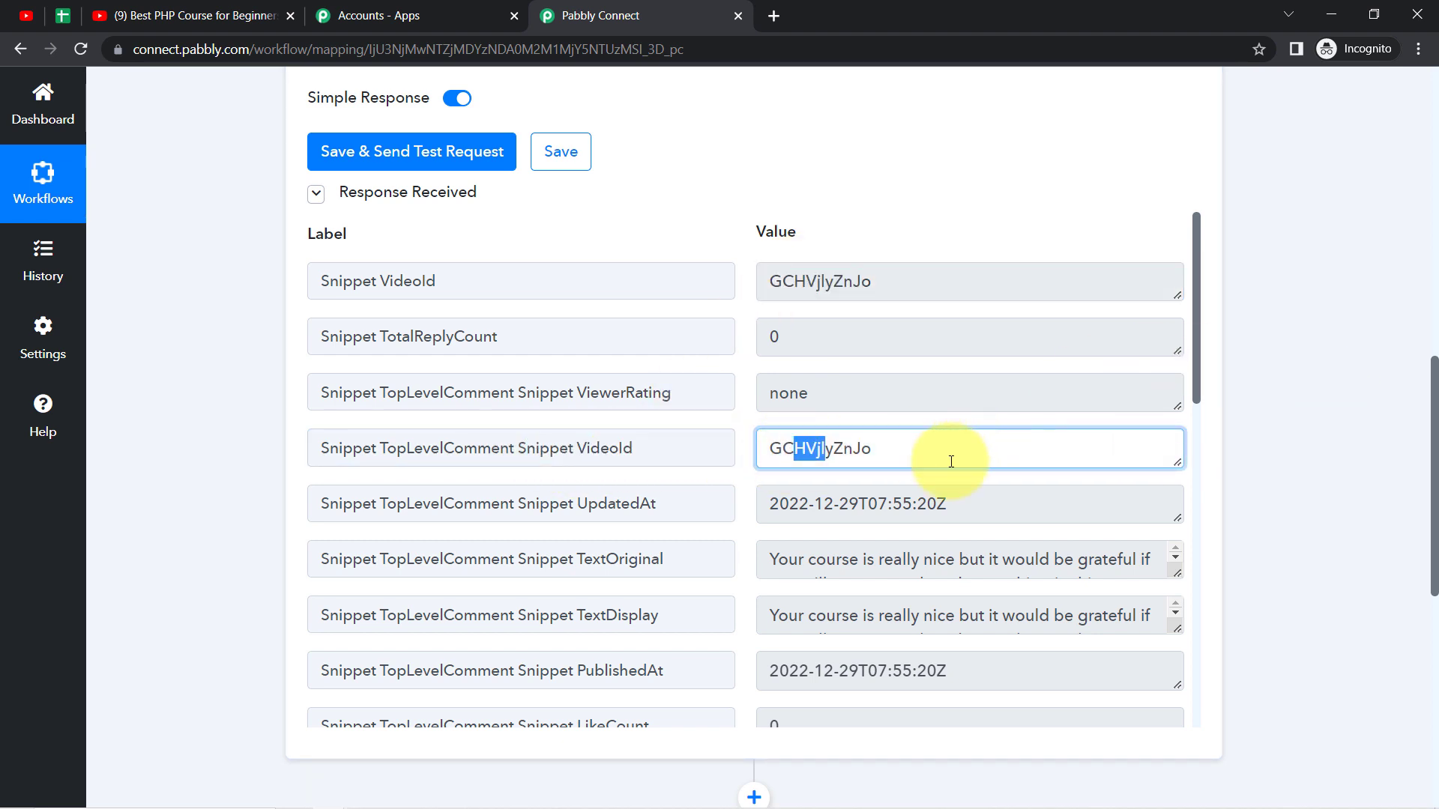
{"action": "left_click_drag", "start_coordinate": [788, 515], "coordinate": [848, 517]}
{"action": "left_click_drag", "start_coordinate": [608, 505], "coordinate": [638, 504]}
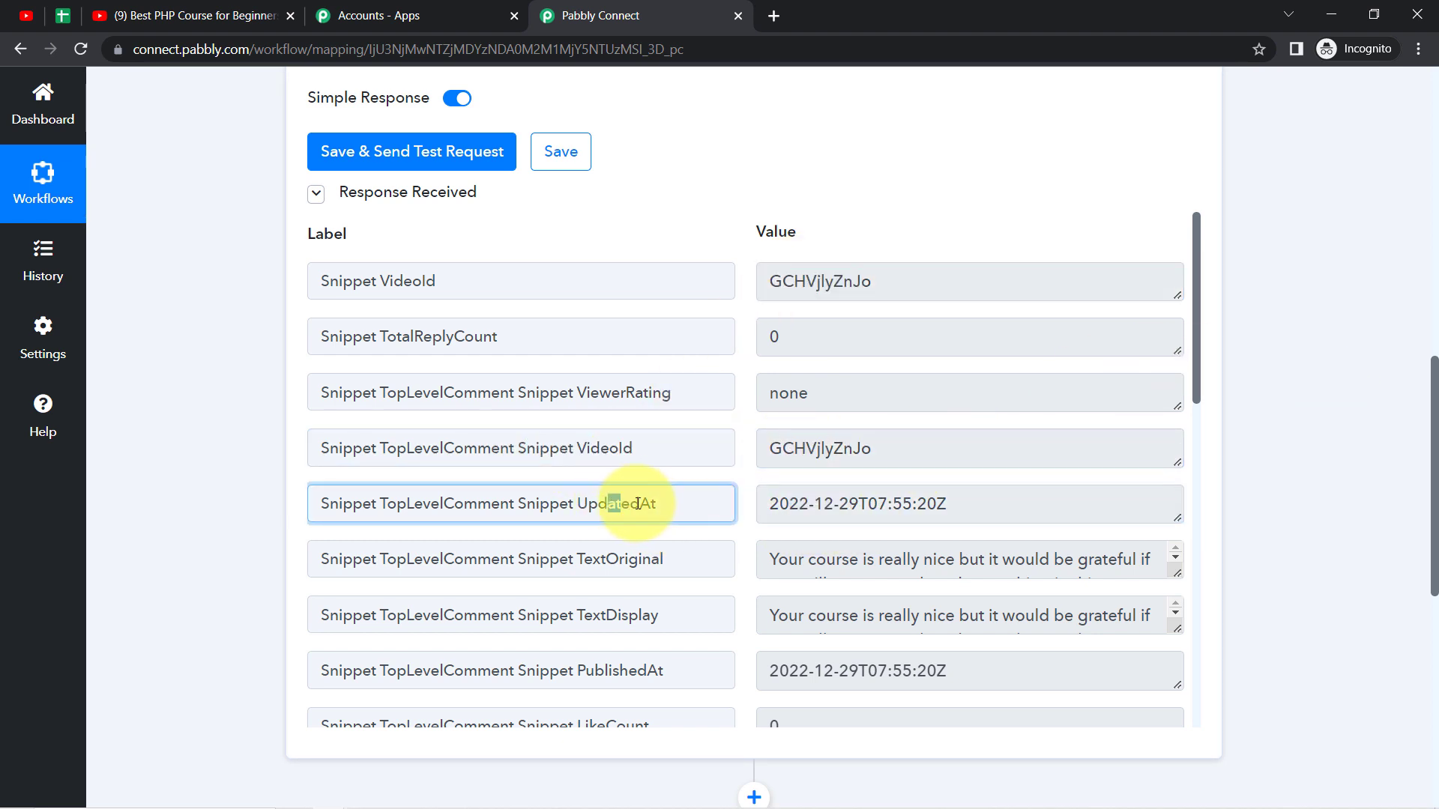
{"action": "left_click_drag", "start_coordinate": [386, 504], "coordinate": [653, 506]}
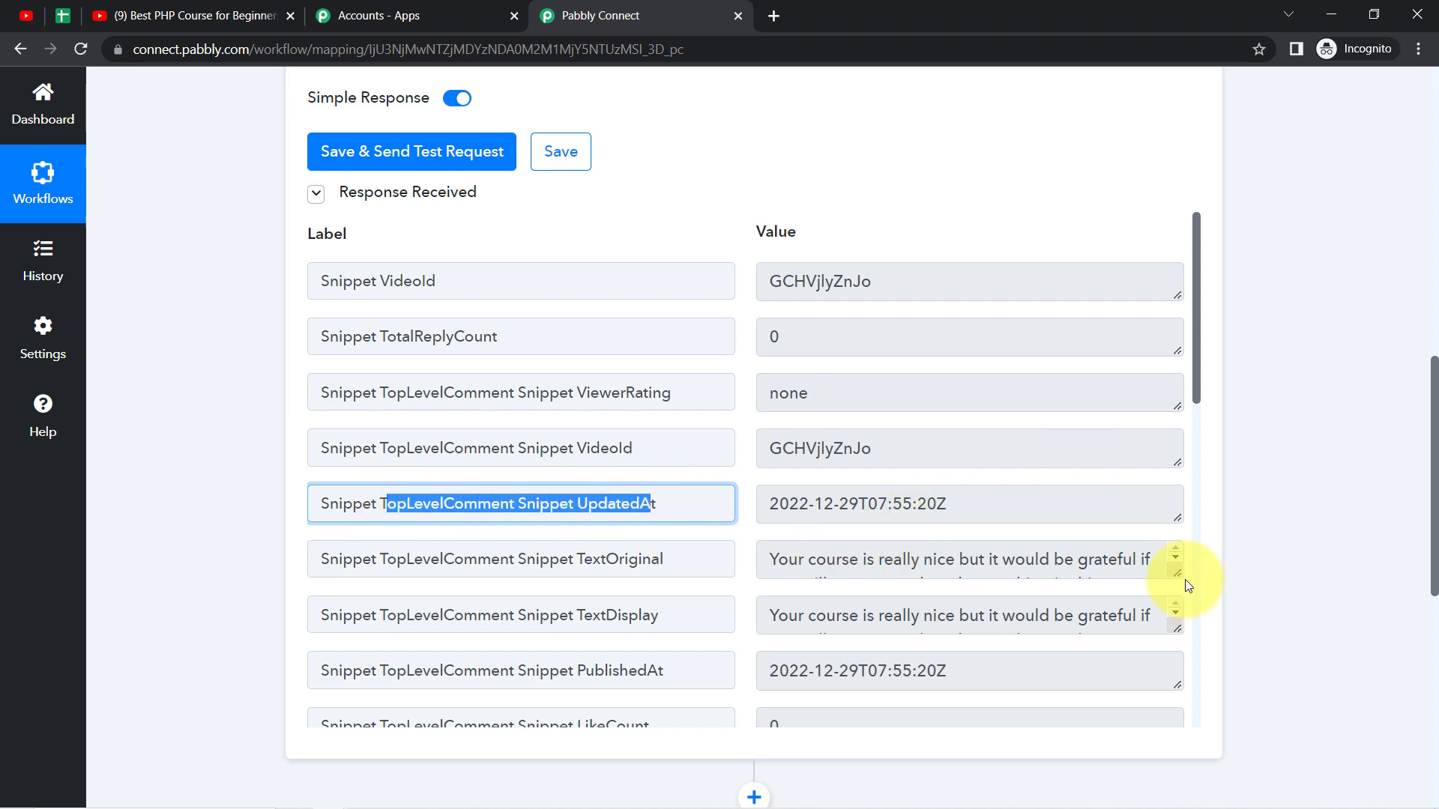
Step: Enlarge the TextOriginal value to read the full comment and examine the AuthorDisplayName value in the response
{"action": "left_click_drag", "start_coordinate": [1180, 578], "coordinate": [1177, 643]}
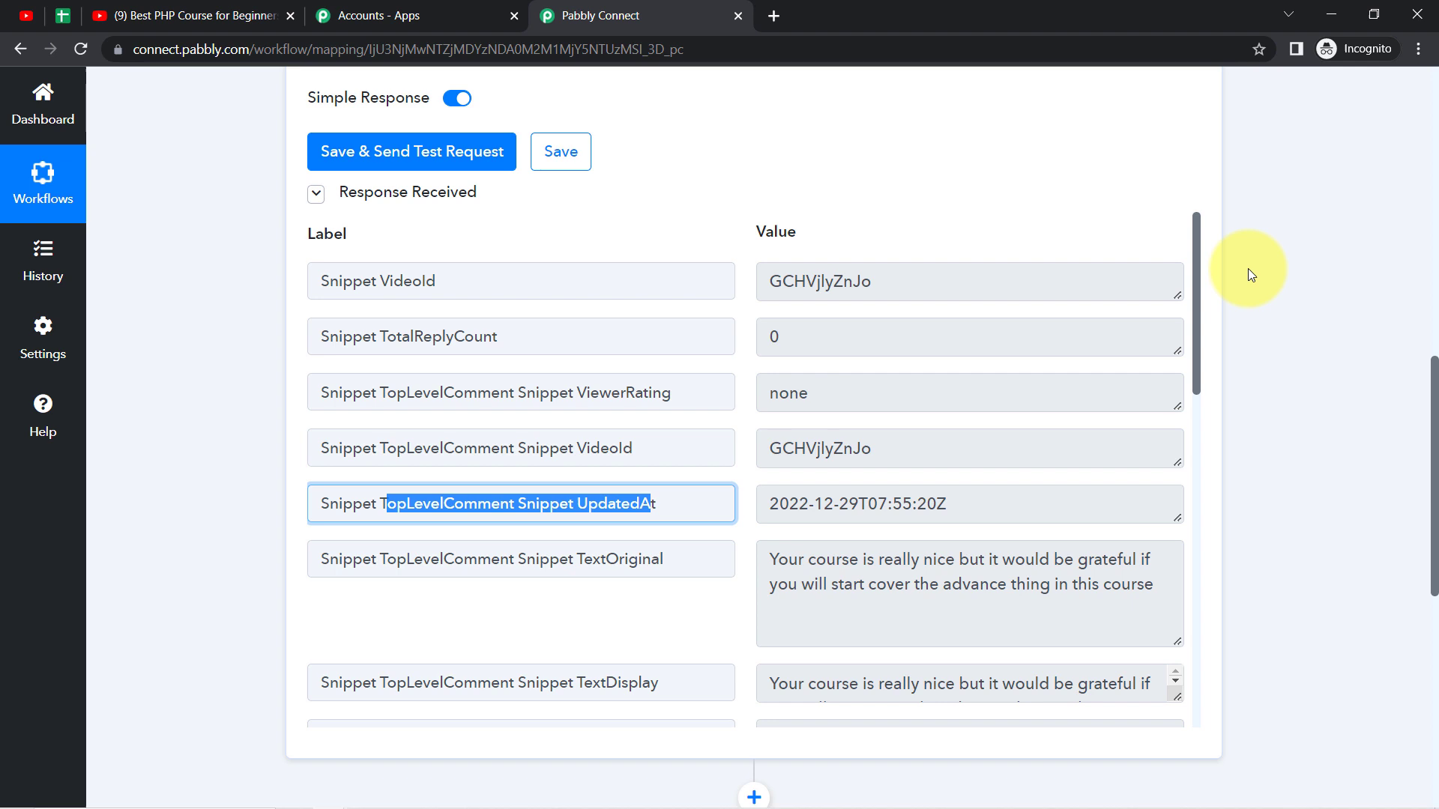
{"action": "left_click", "coordinate": [1200, 341]}
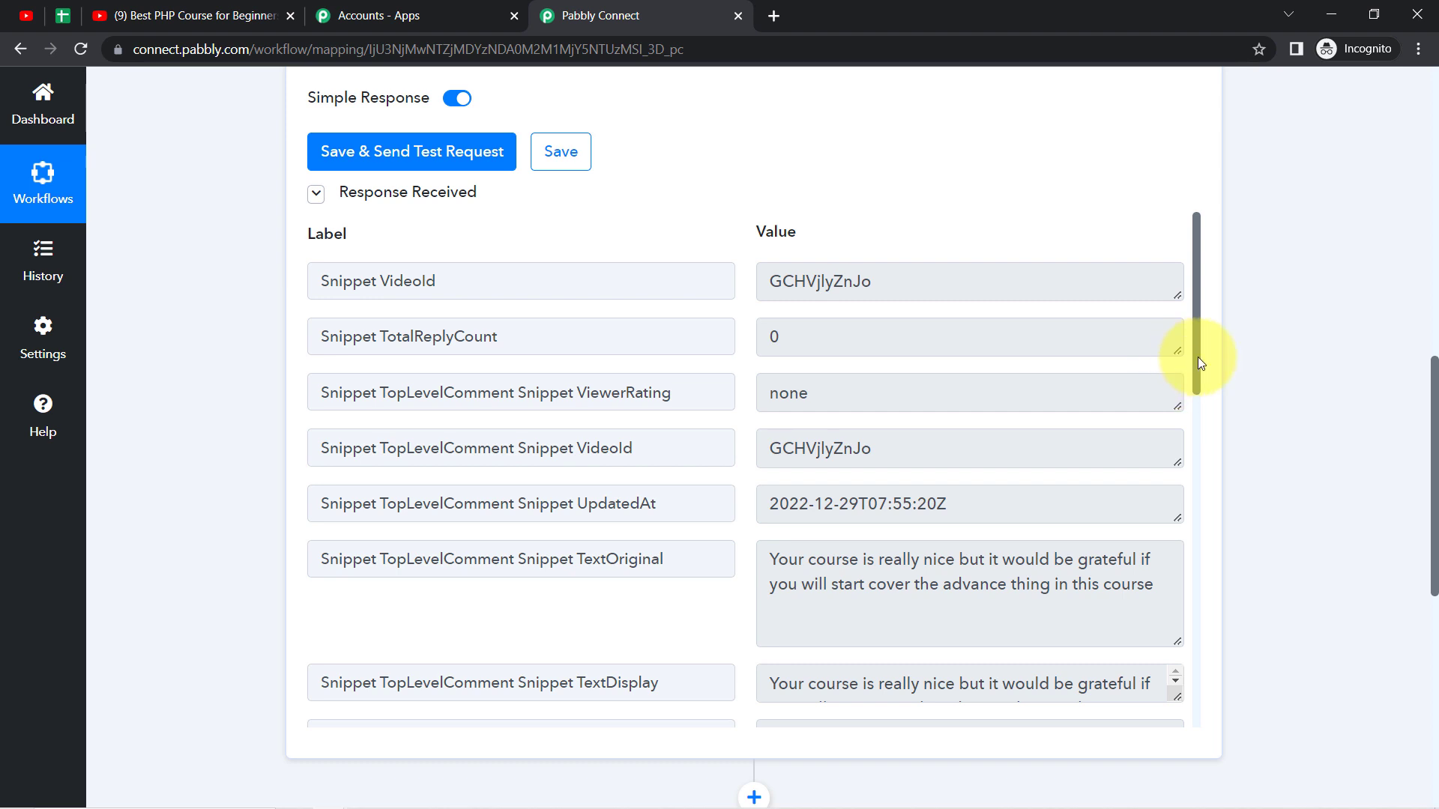
{"action": "left_click_drag", "start_coordinate": [1198, 357], "coordinate": [1199, 599]}
{"action": "left_click_drag", "start_coordinate": [793, 370], "coordinate": [913, 382]}
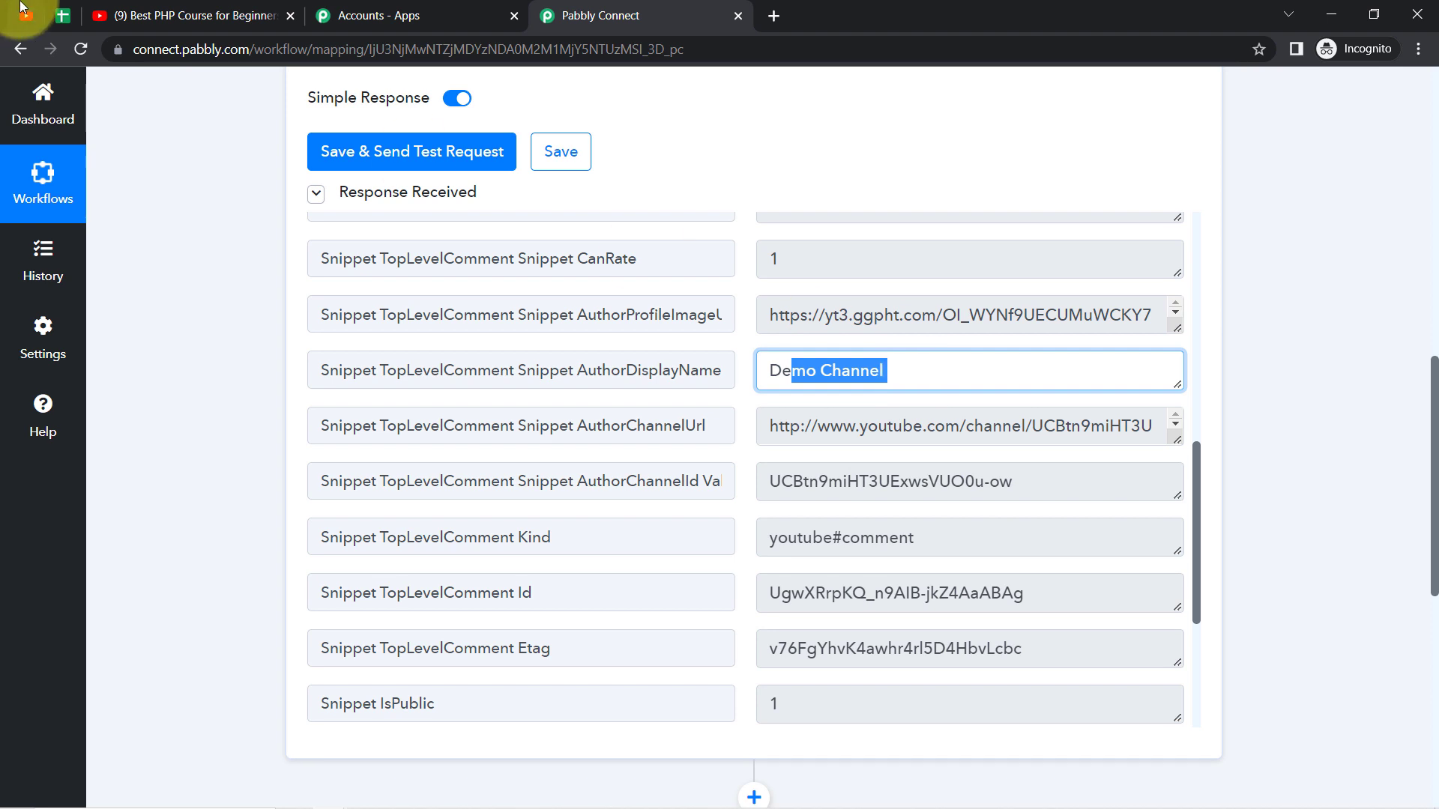
Step: Switch to the All YouTube Videos Comments spreadsheet and review its Date, Comment, Video Link, Video Title and Author columns
{"action": "left_click", "coordinate": [61, 16]}
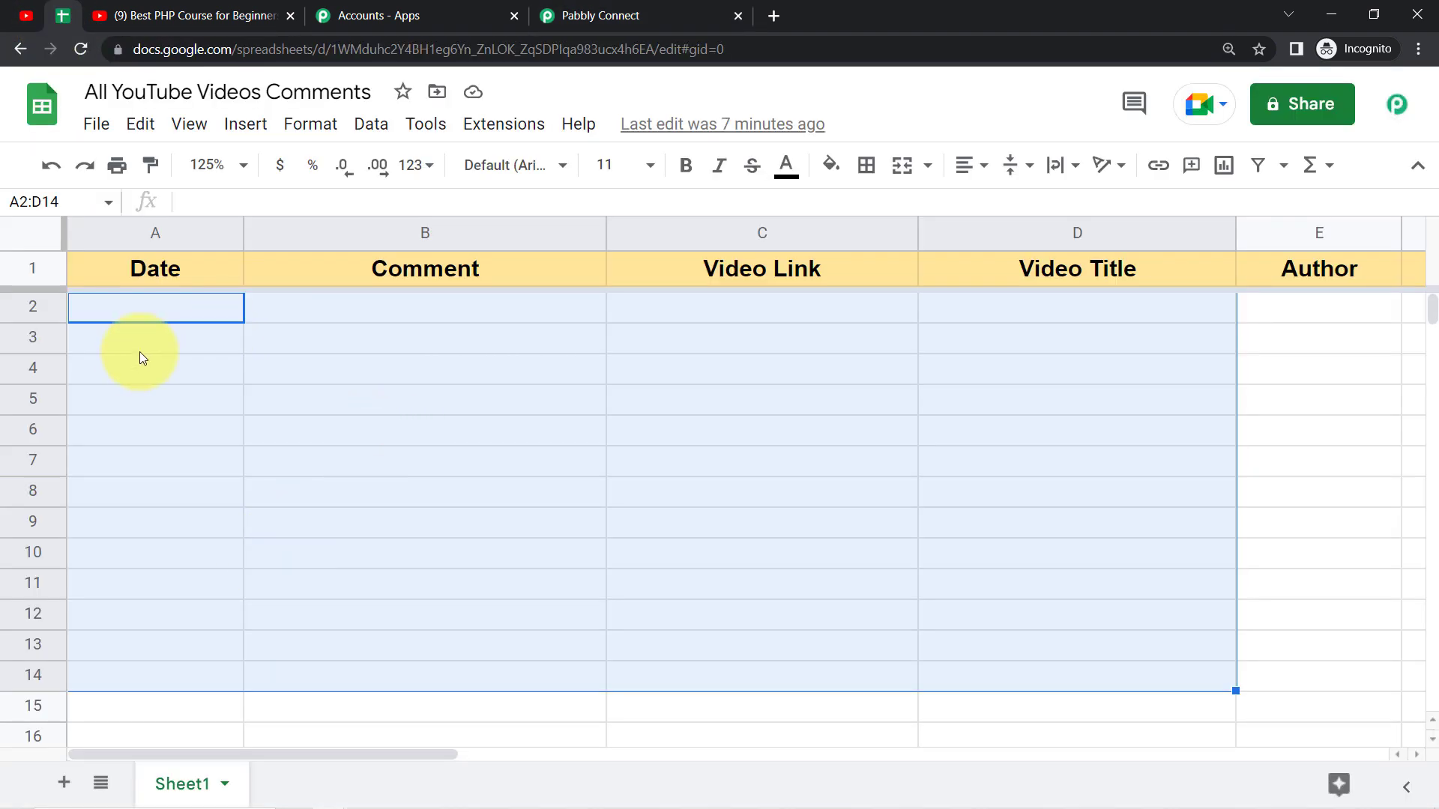
{"action": "left_click", "coordinate": [139, 353]}
{"action": "left_click", "coordinate": [138, 228]}
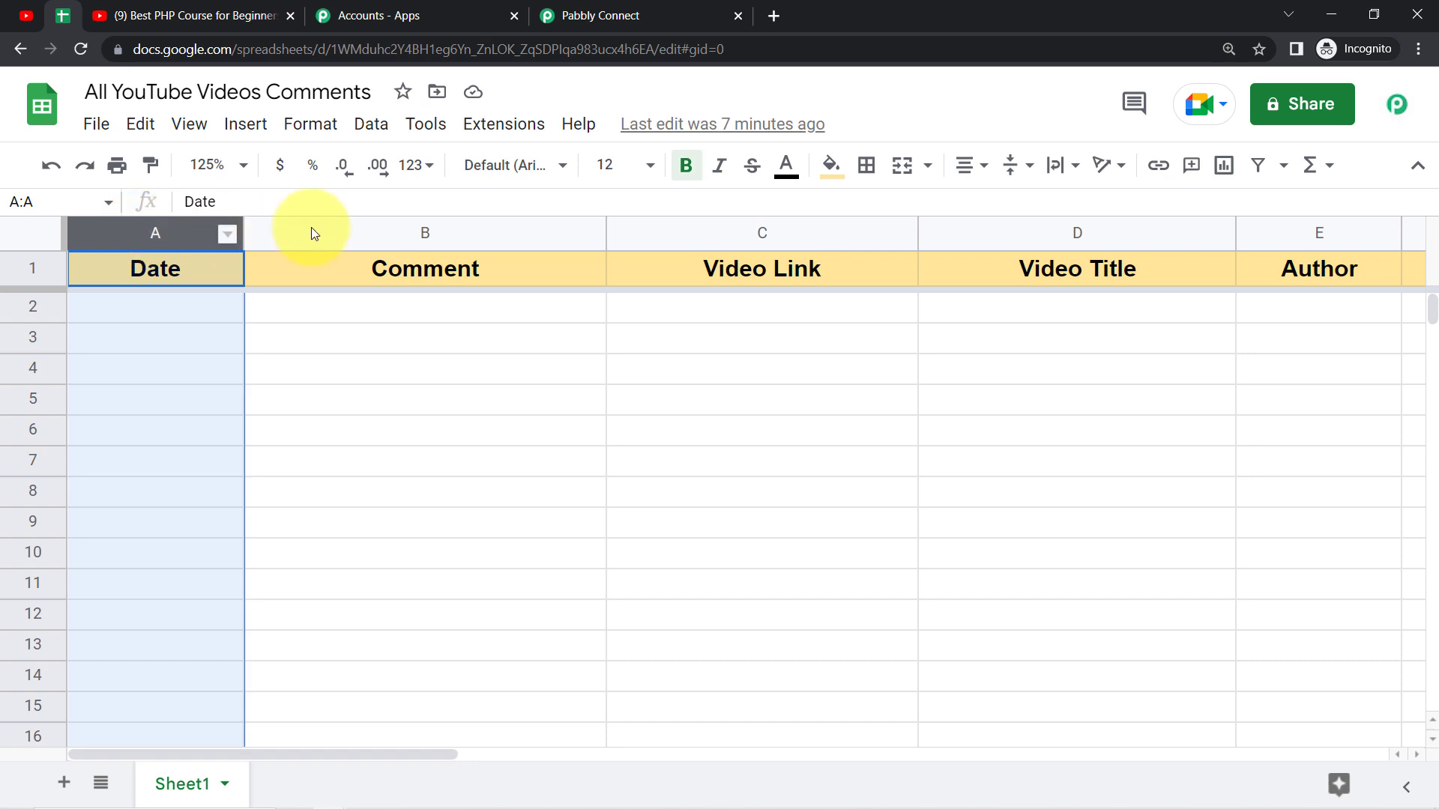
{"action": "left_click", "coordinate": [349, 230]}
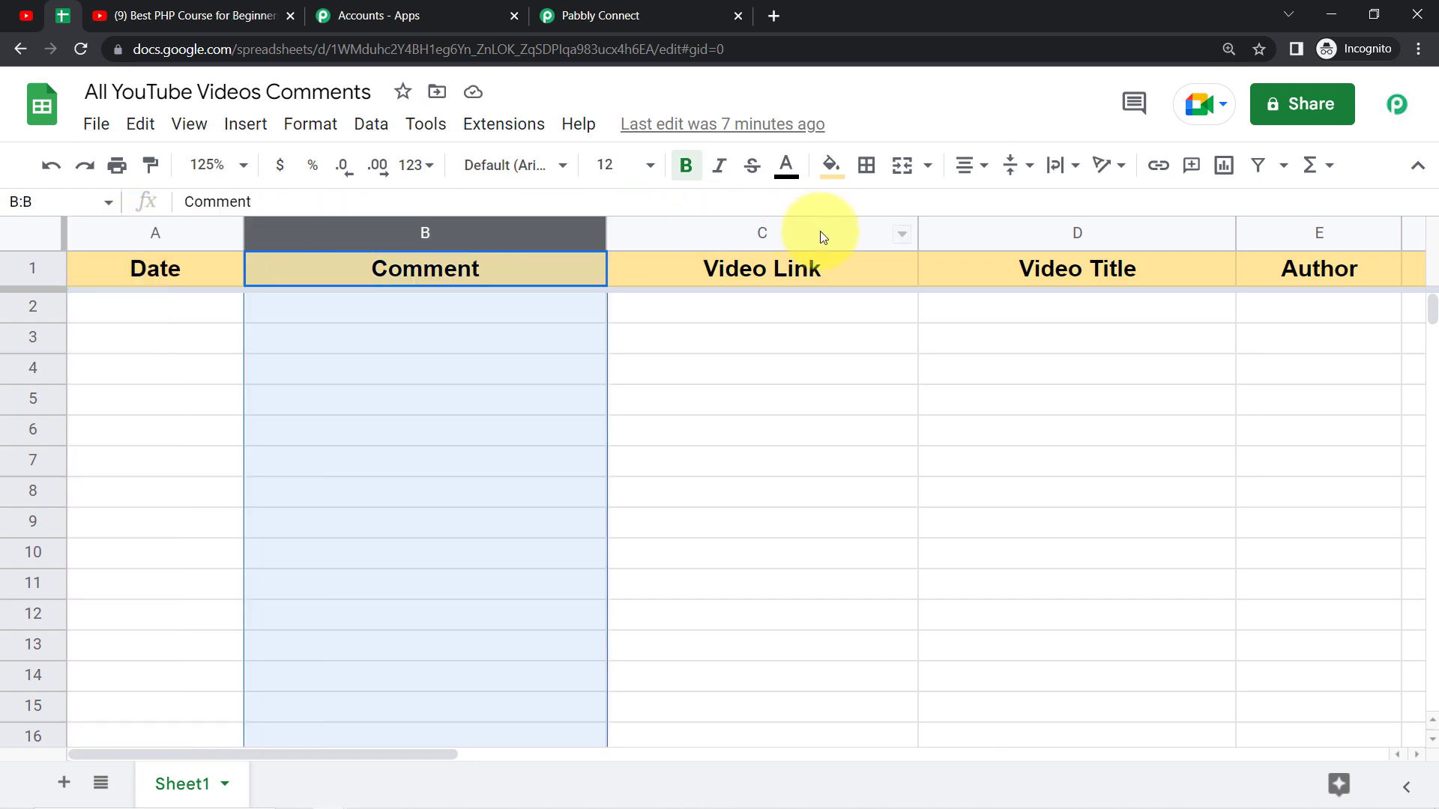
{"action": "left_click", "coordinate": [775, 235]}
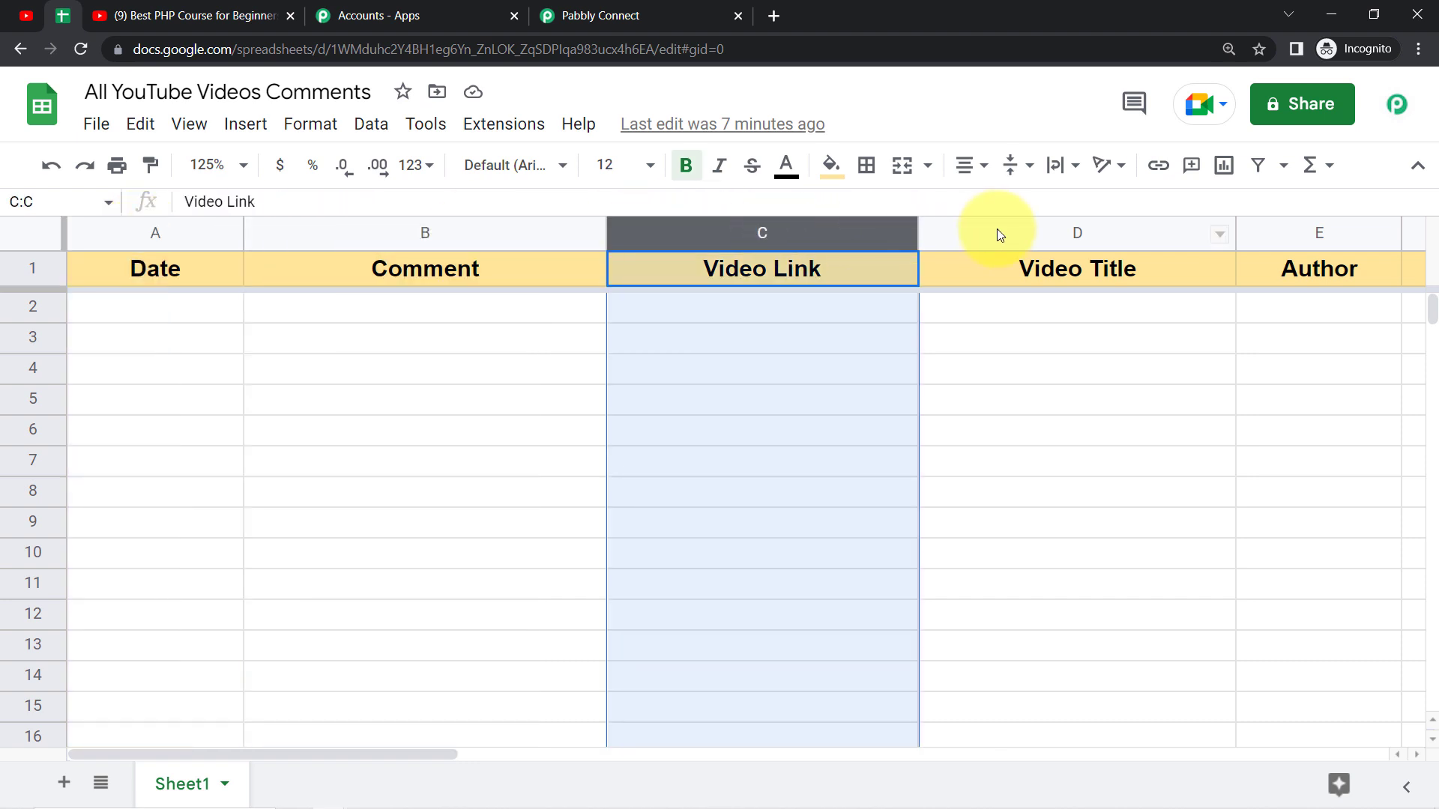
{"action": "left_click", "coordinate": [997, 228]}
{"action": "left_click", "coordinate": [1343, 228]}
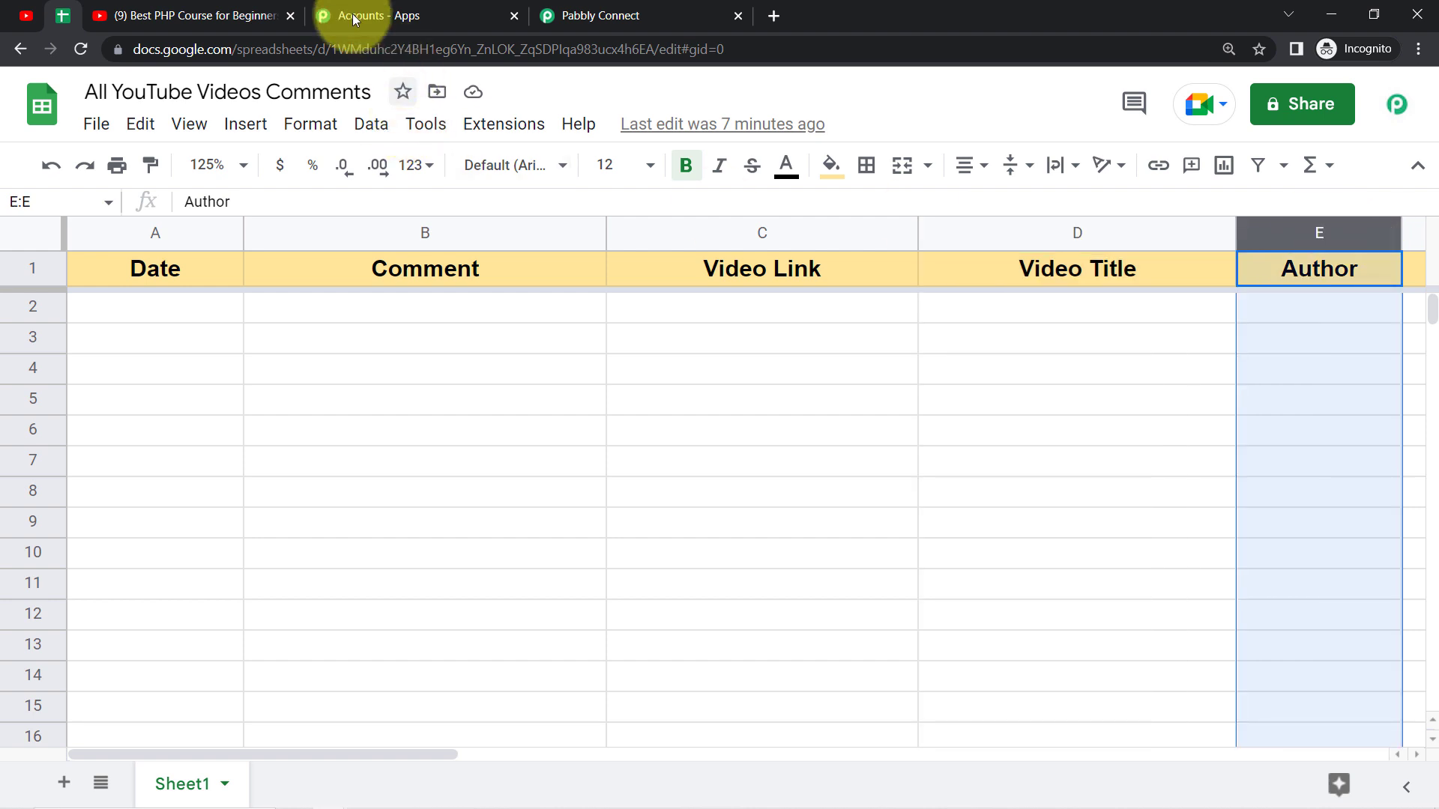
Step: Return to the Pabbly Connect workflow and set its second step to the YouTube app with the List Video by ID action event
{"action": "left_click", "coordinate": [541, 9]}
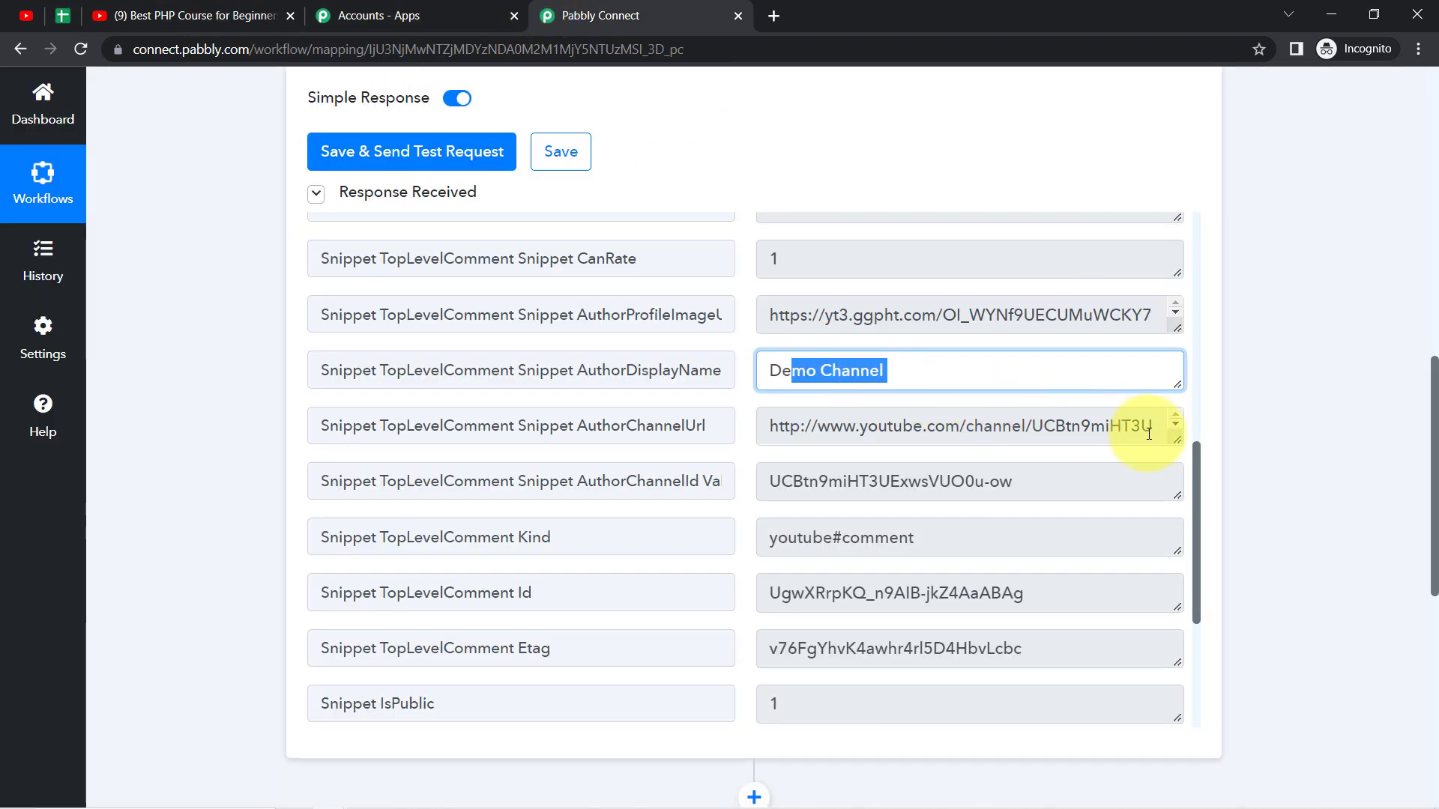
{"action": "left_click_drag", "start_coordinate": [1197, 482], "coordinate": [1127, 233]}
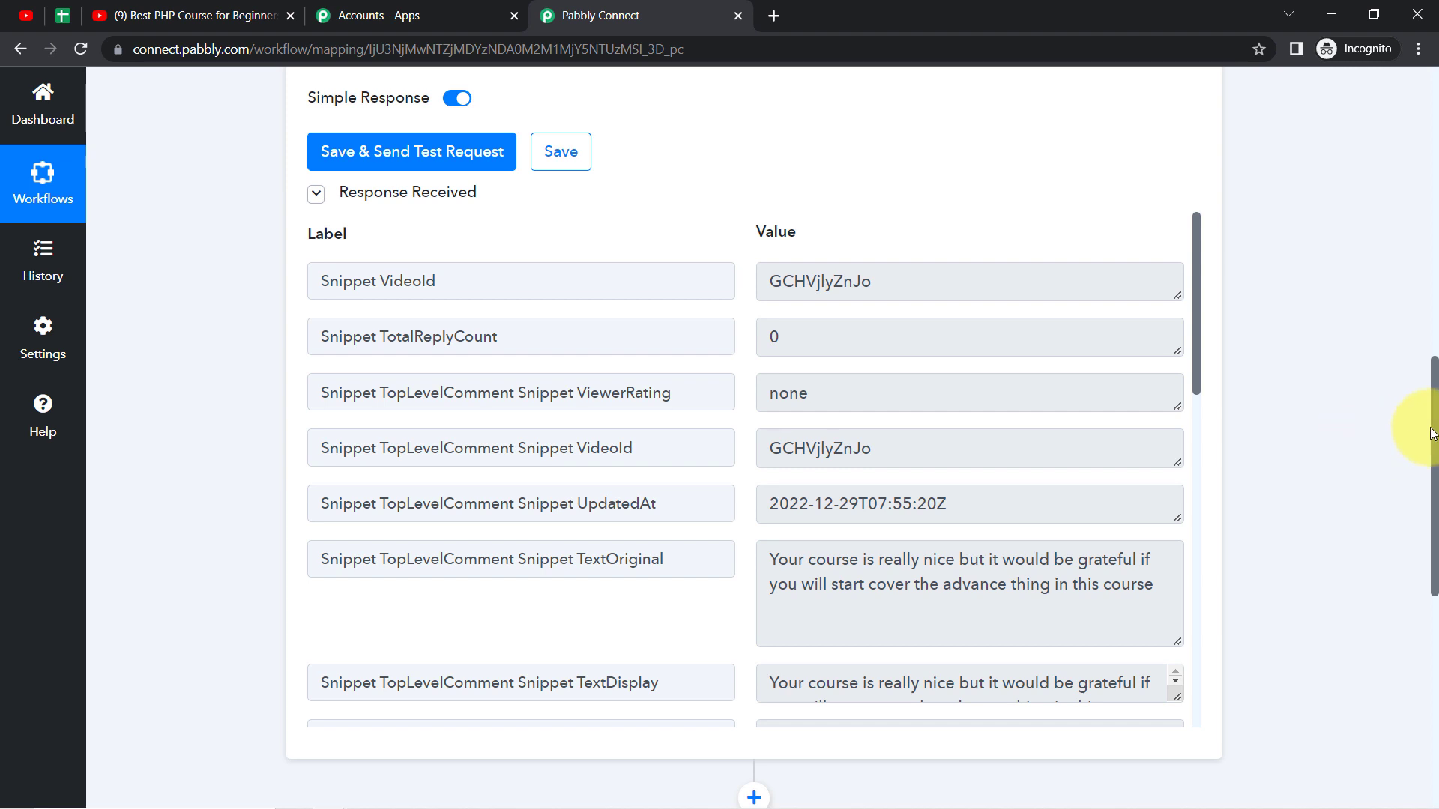
{"action": "left_click_drag", "start_coordinate": [1433, 433], "coordinate": [1426, 619]}
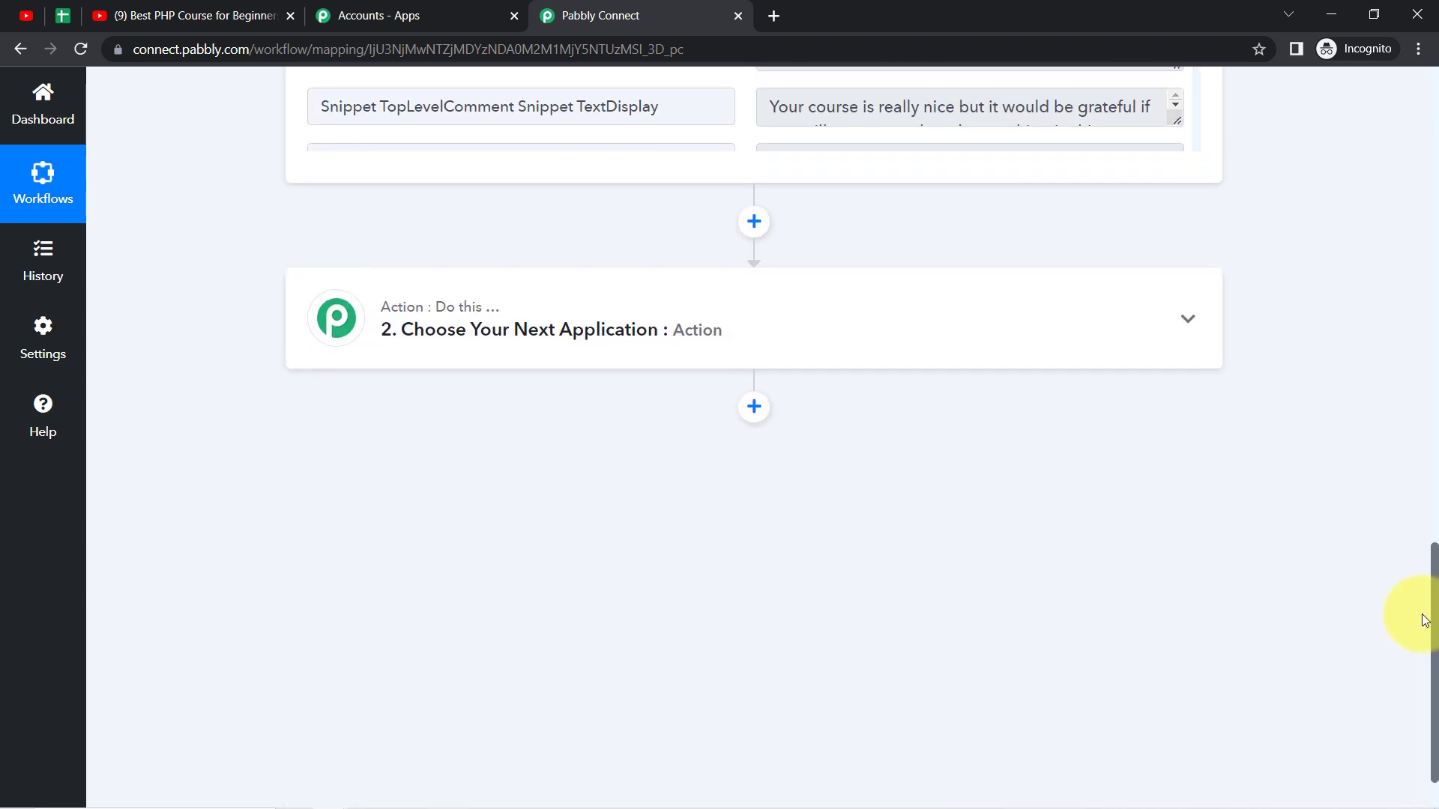
{"action": "left_click", "coordinate": [509, 318]}
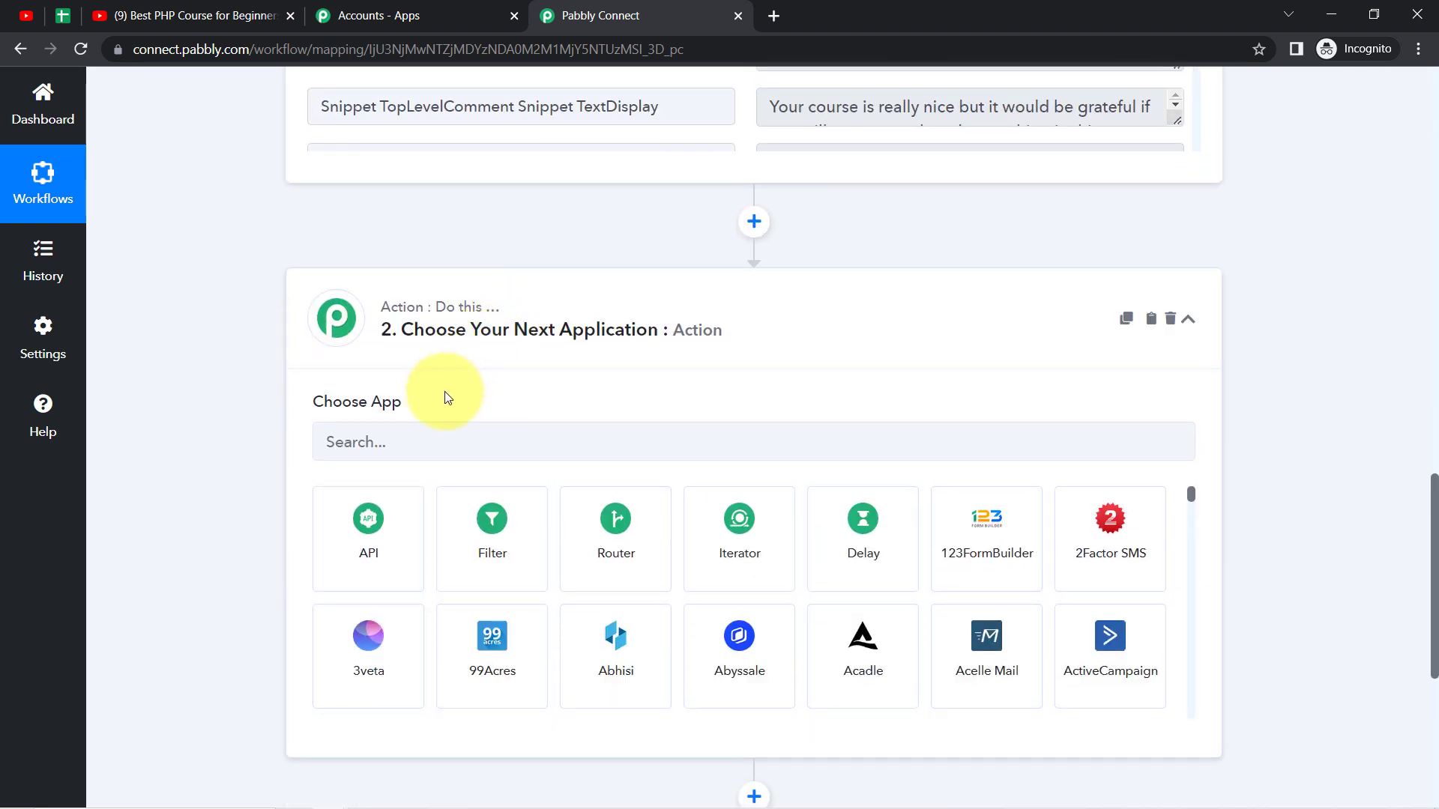
{"action": "left_click", "coordinate": [416, 442]}
{"action": "type", "text": "youtu"}
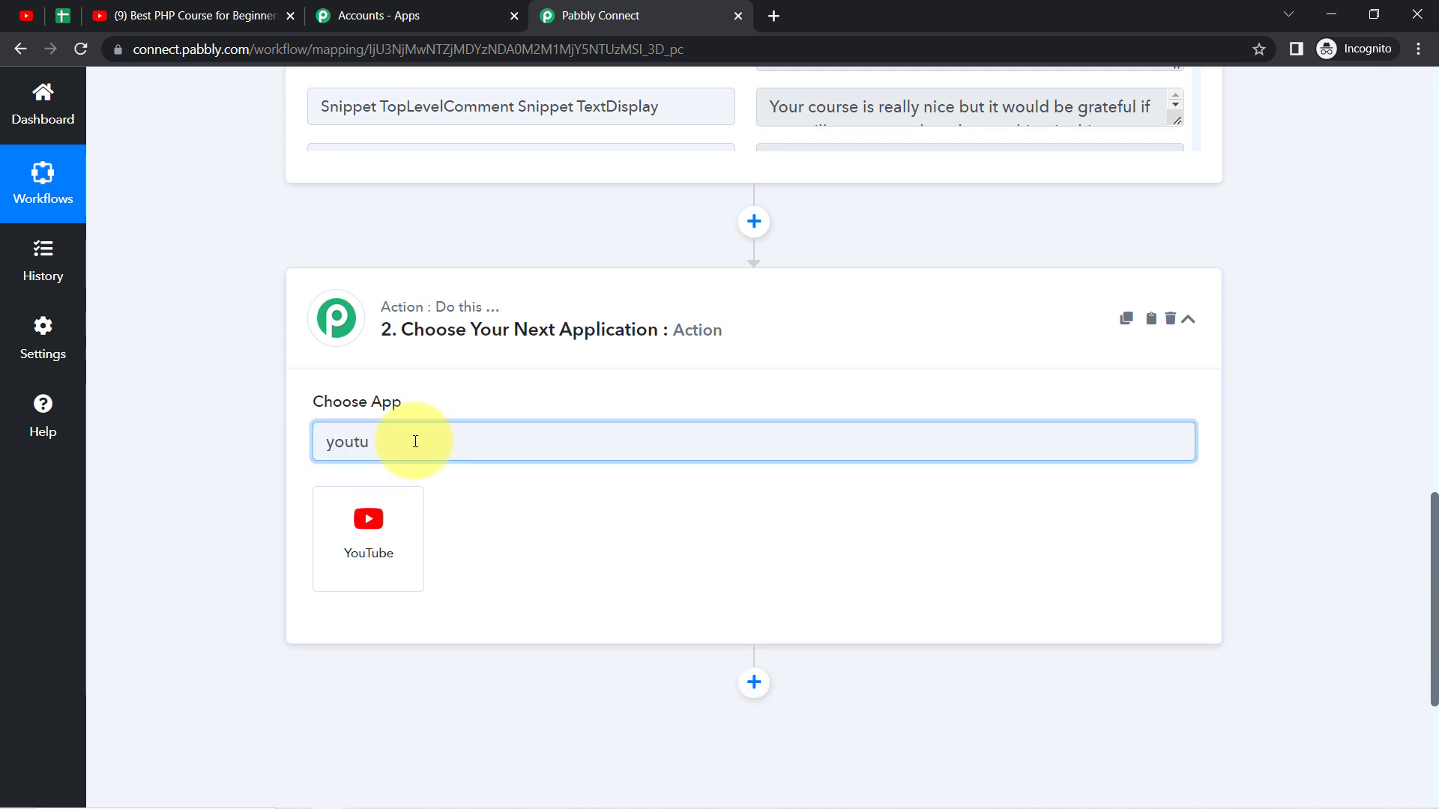
{"action": "left_click", "coordinate": [369, 547]}
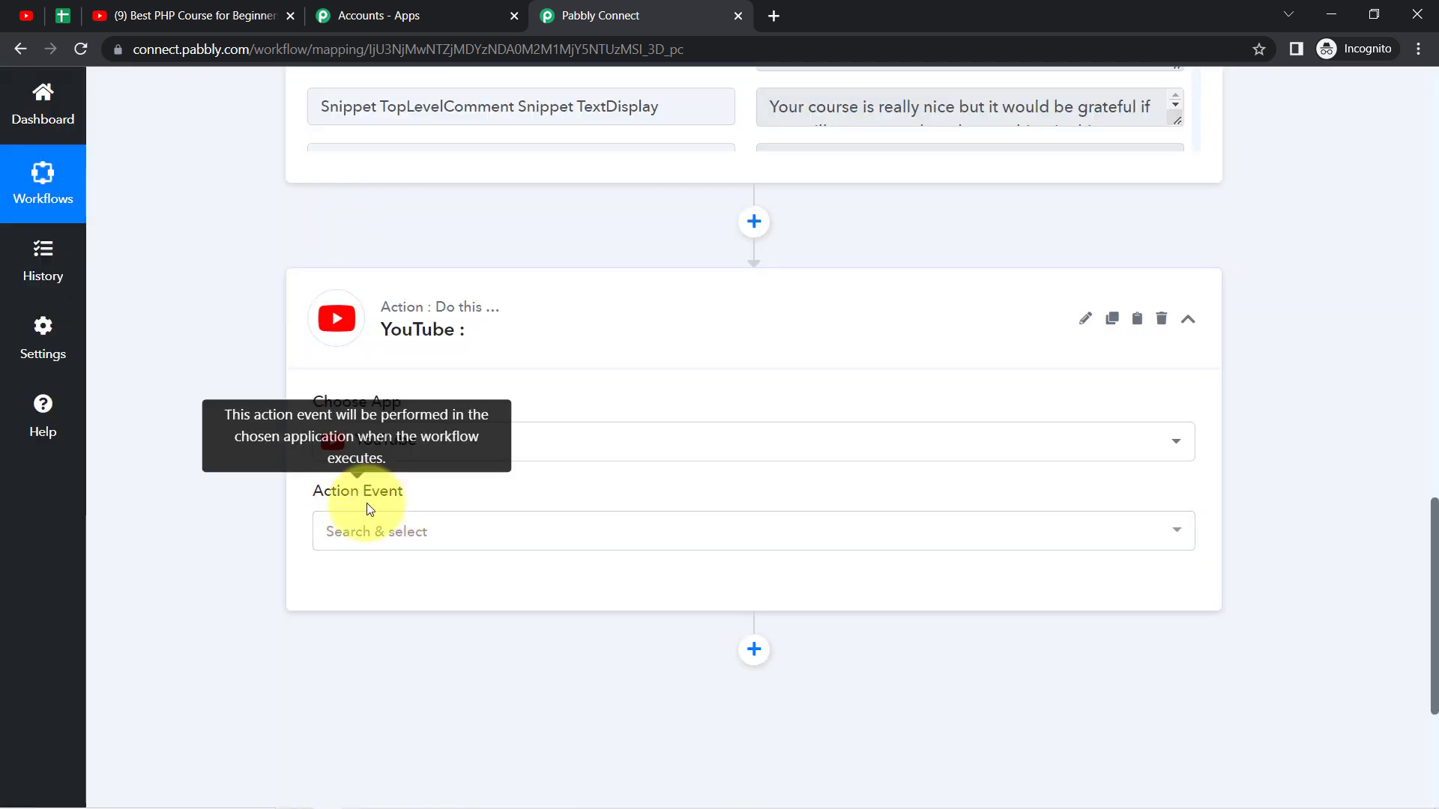
{"action": "left_click", "coordinate": [362, 530]}
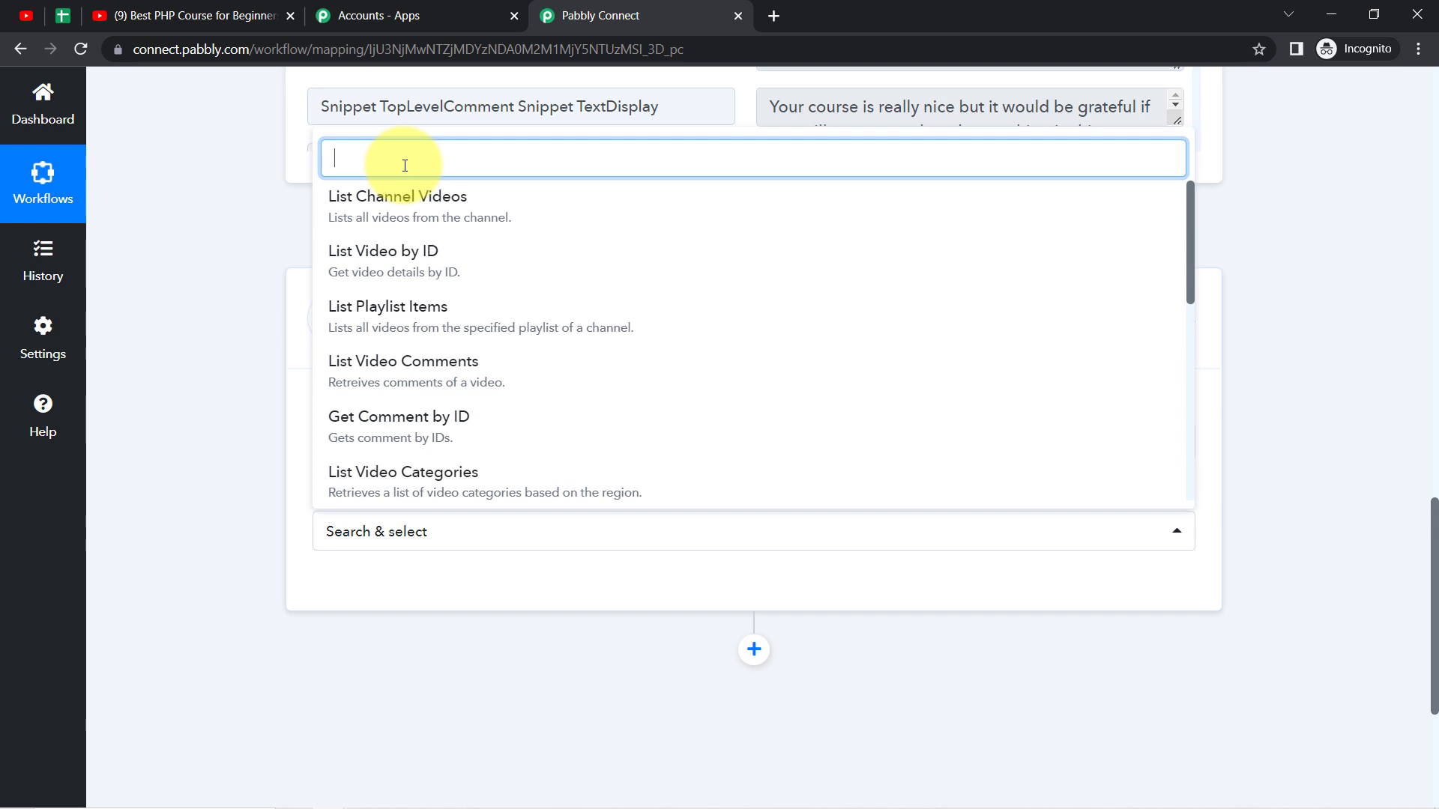
{"action": "type", "text": "list"}
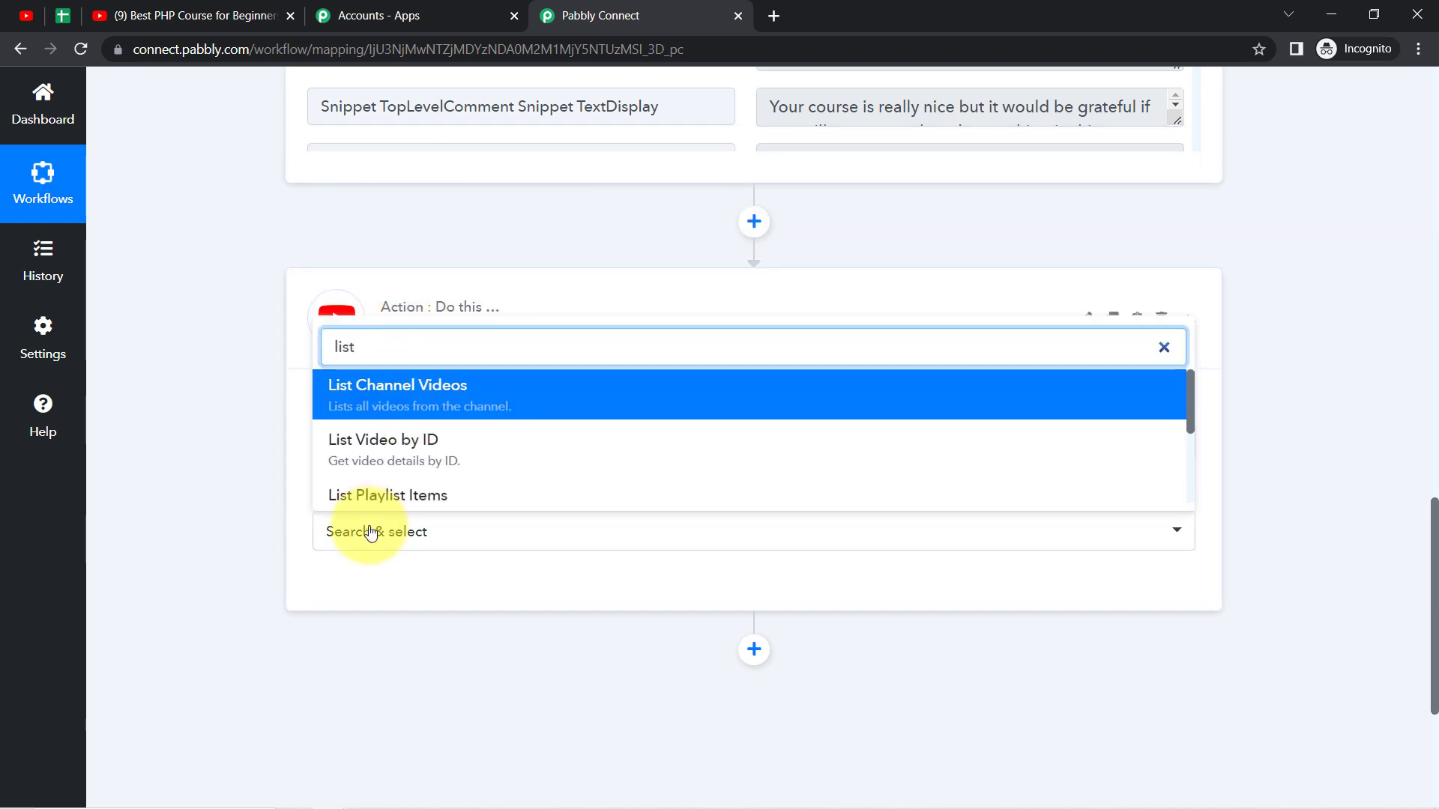
{"action": "left_click", "coordinate": [365, 455]}
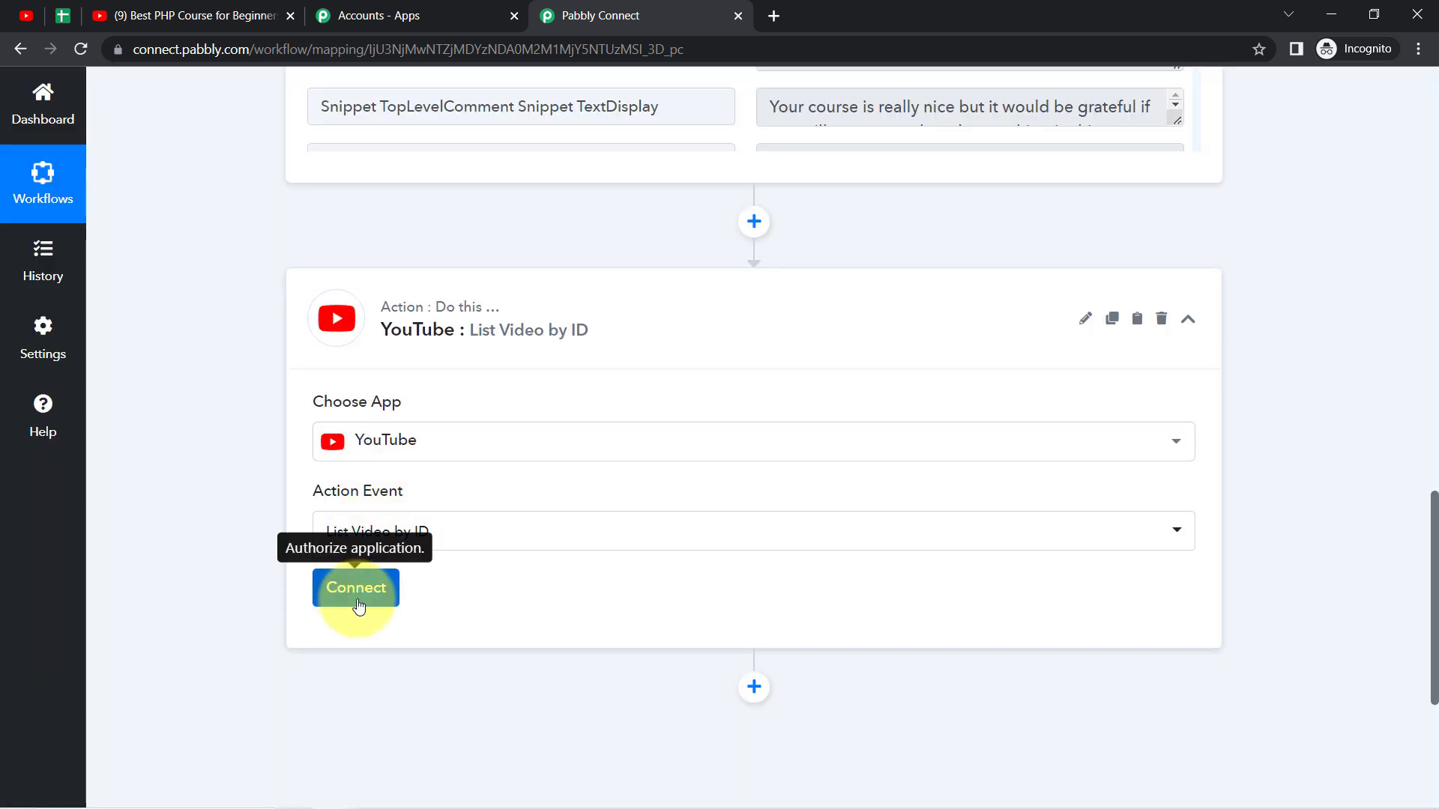
Step: Connect the List Video by ID action using the existing connection YouTube #111 and save it
{"action": "left_click", "coordinate": [357, 599]}
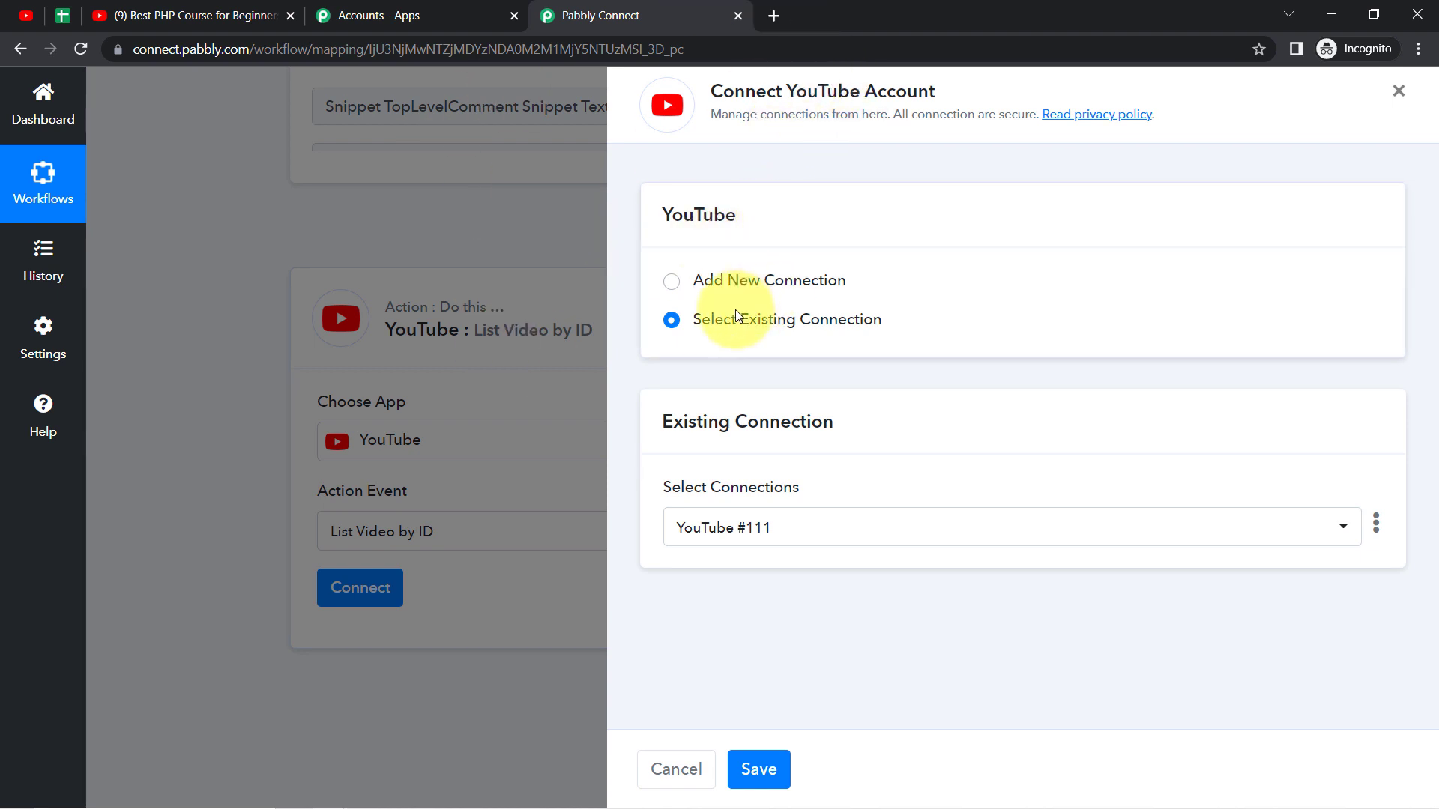
{"action": "left_click", "coordinate": [760, 766]}
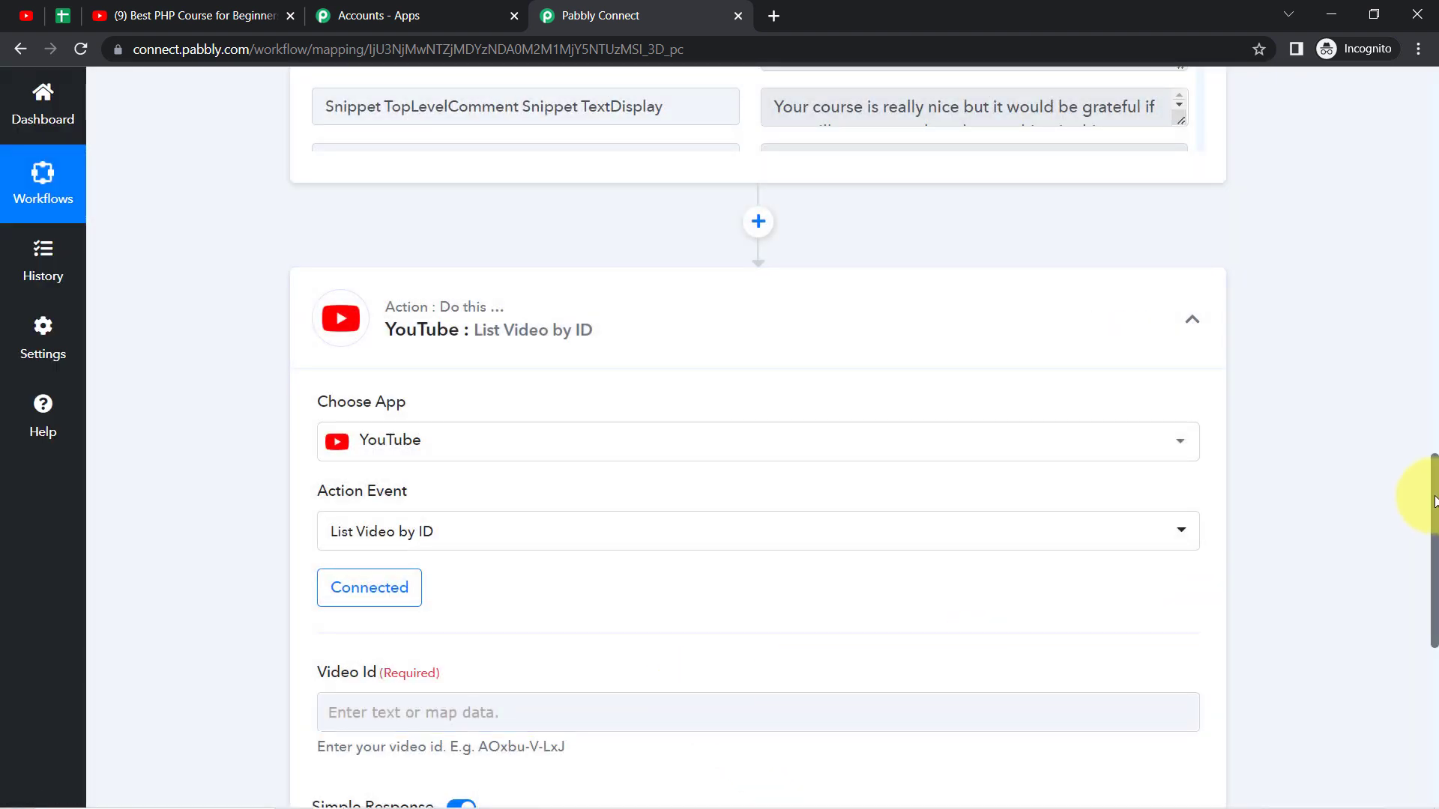
{"action": "left_click_drag", "start_coordinate": [1435, 500], "coordinate": [1435, 563]}
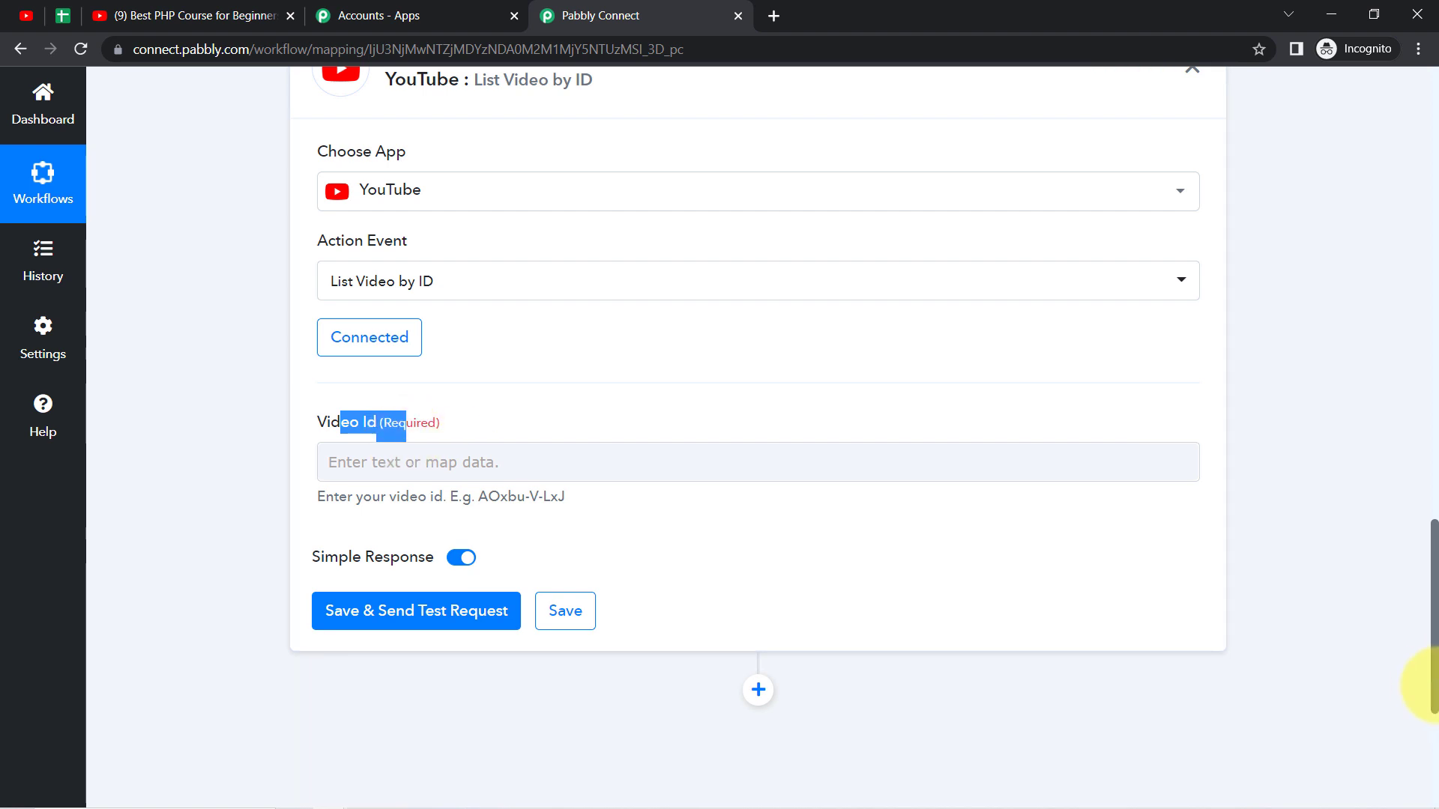
Step: Map the action's Video Id to the trigger's Snippet VideoId value and send the test request
{"action": "left_click_drag", "start_coordinate": [1433, 686], "coordinate": [1414, 459]}
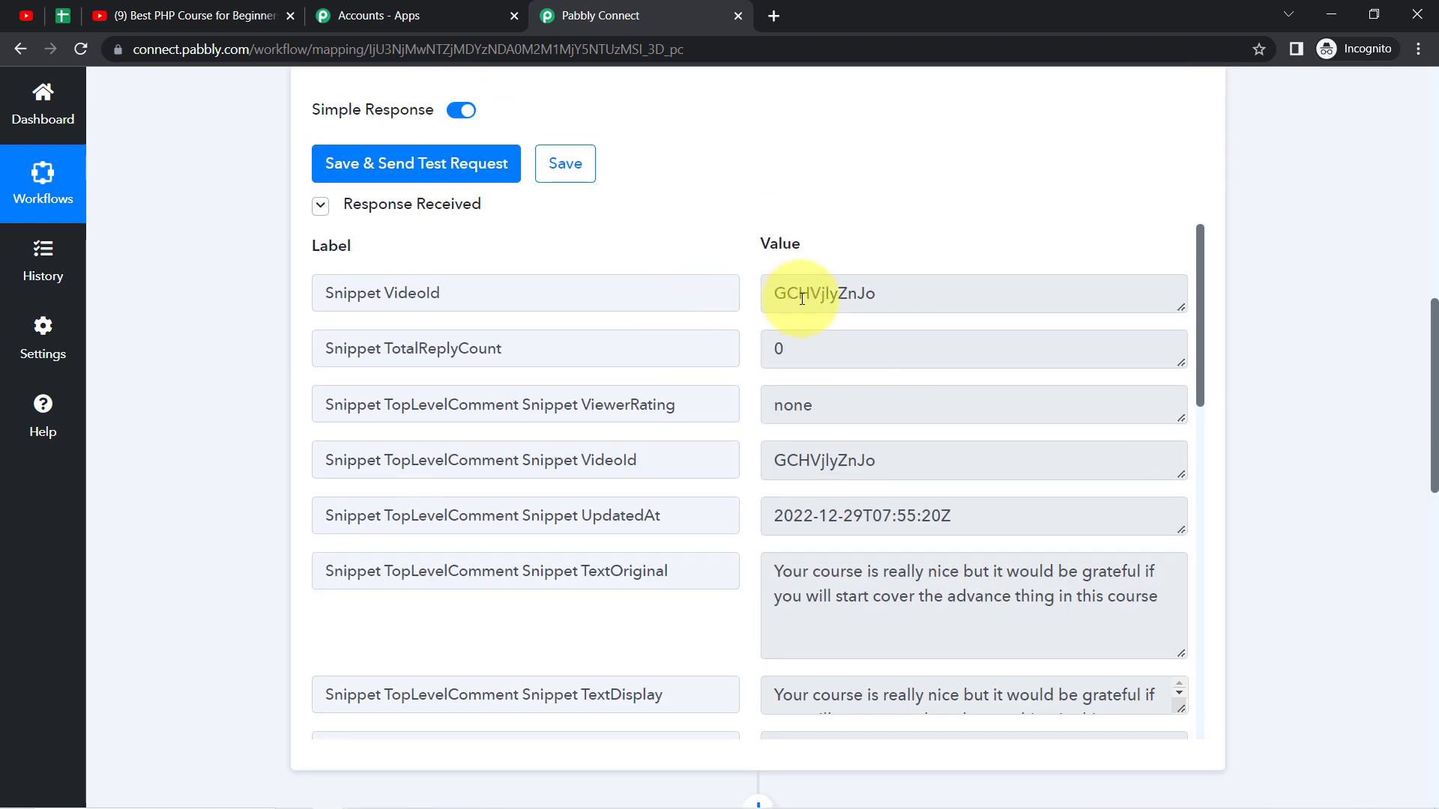
{"action": "left_click_drag", "start_coordinate": [848, 294], "coordinate": [769, 295]}
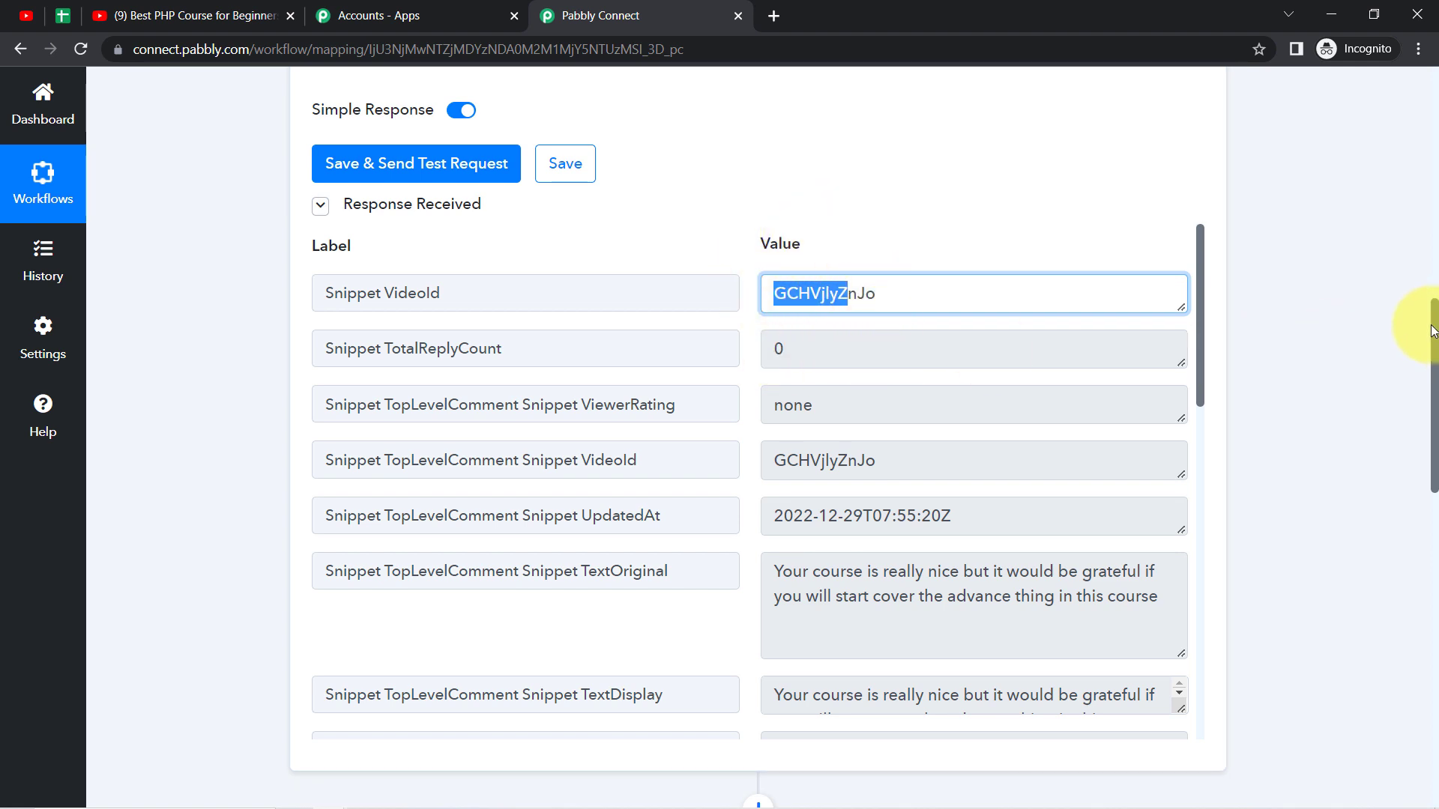
{"action": "left_click_drag", "start_coordinate": [1433, 332], "coordinate": [1433, 450]}
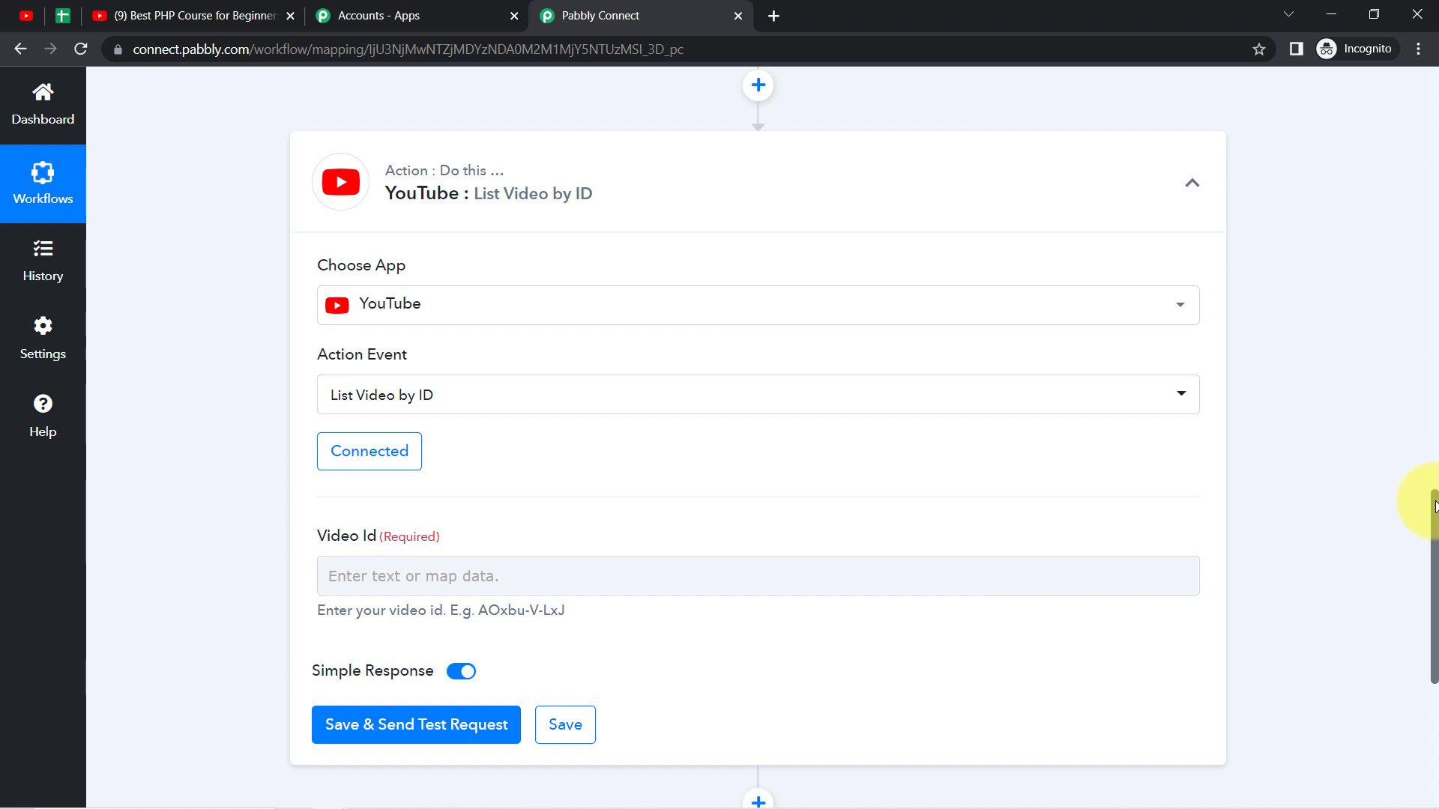
{"action": "left_click_drag", "start_coordinate": [1433, 514], "coordinate": [1432, 589]}
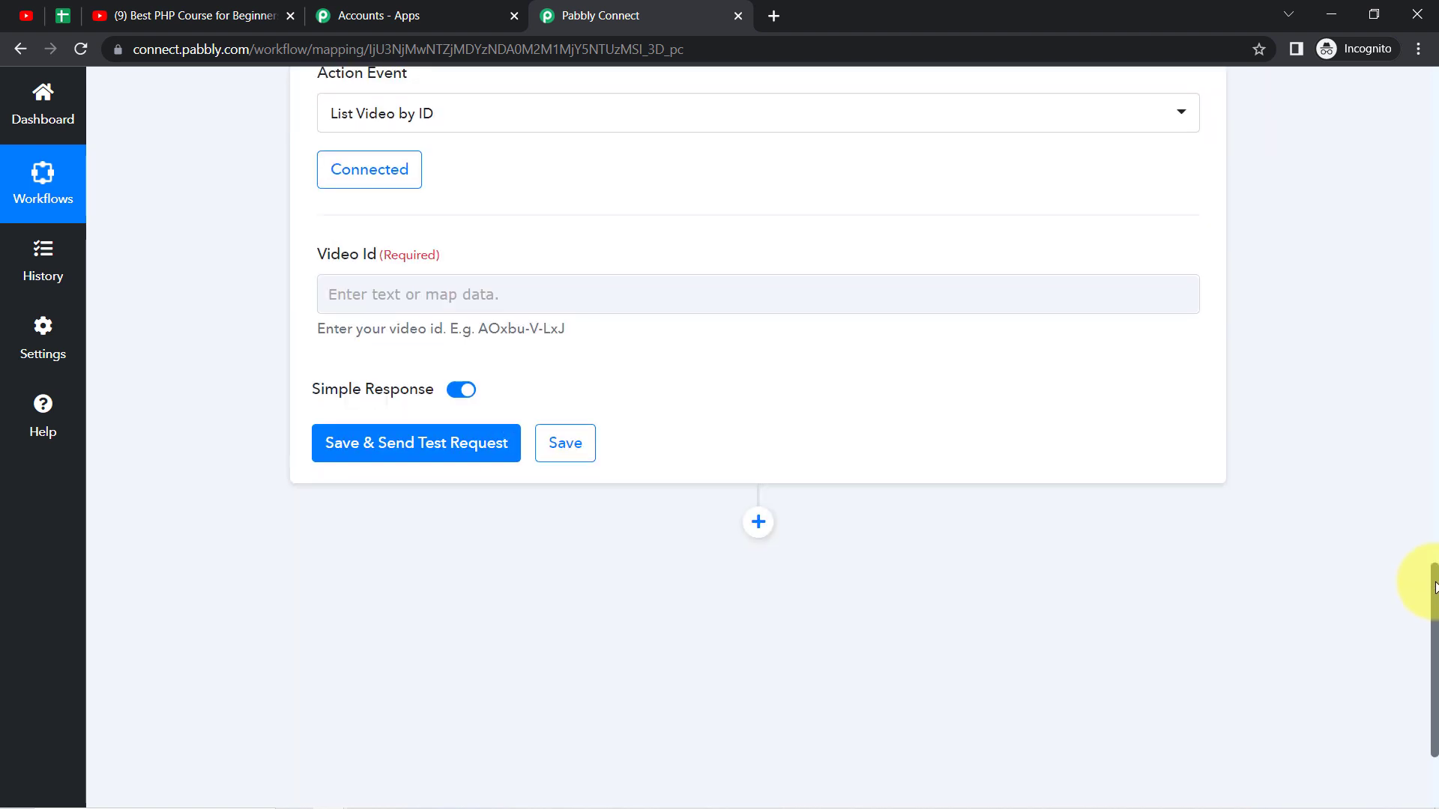
{"action": "left_click", "coordinate": [367, 294]}
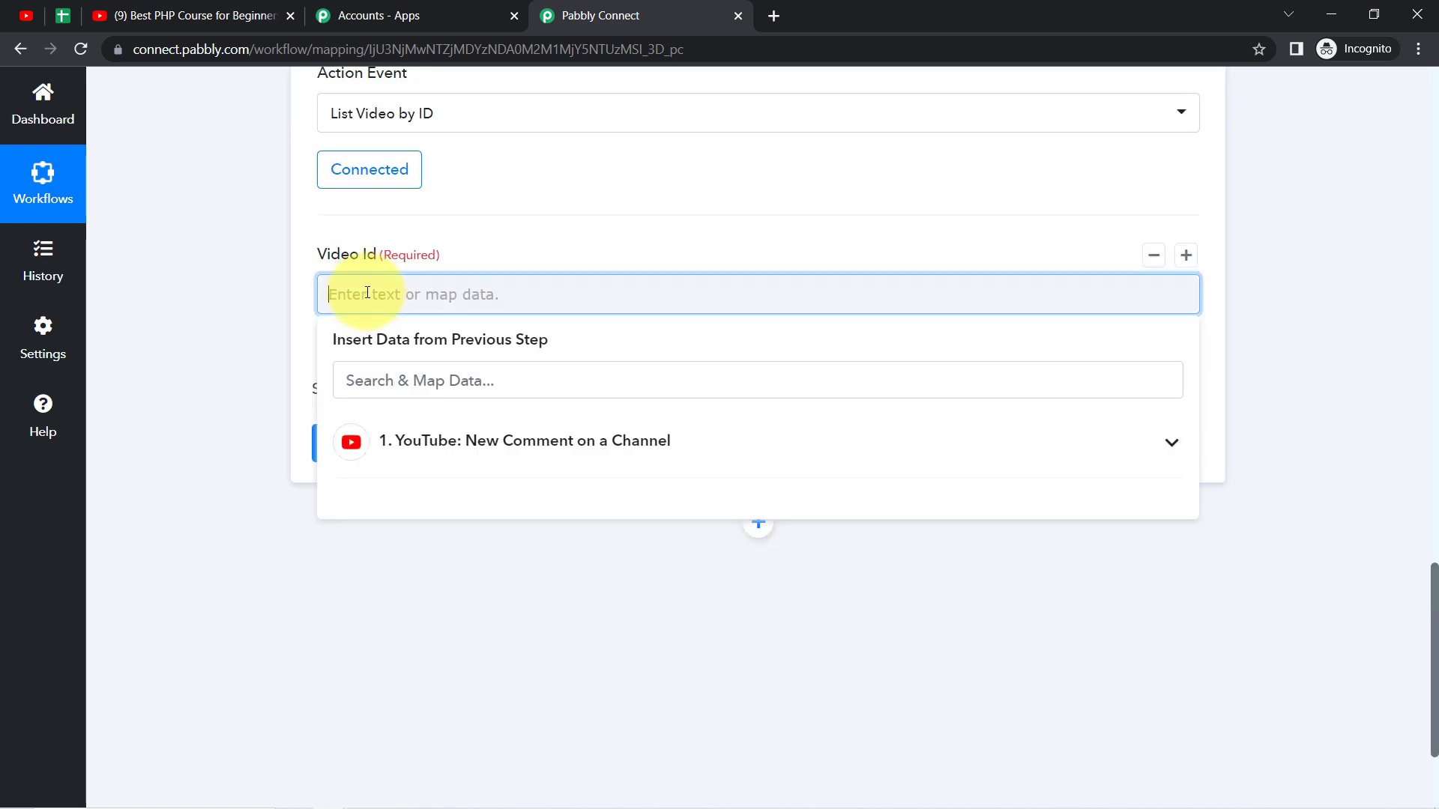
{"action": "left_click", "coordinate": [465, 442]}
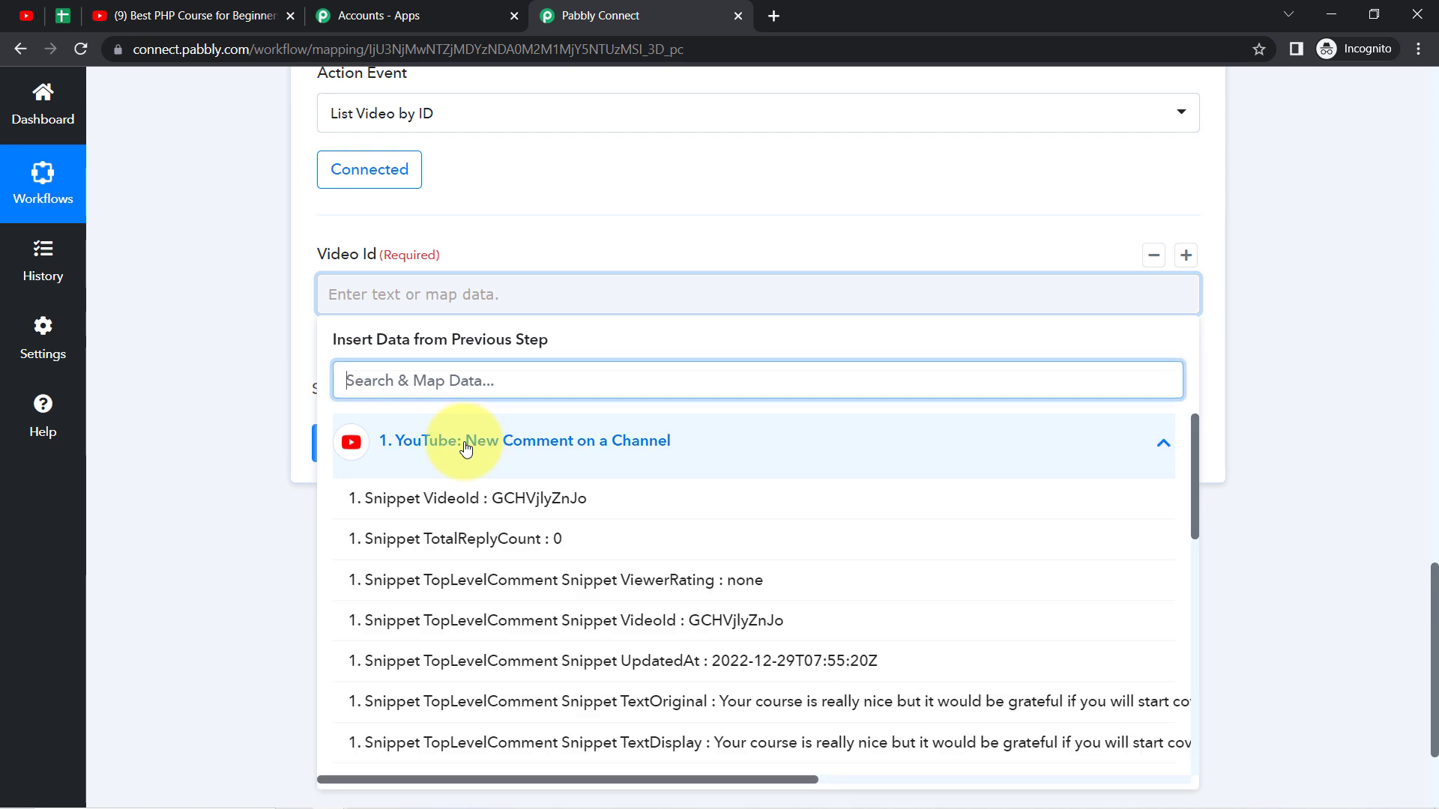
{"action": "left_click", "coordinate": [482, 499]}
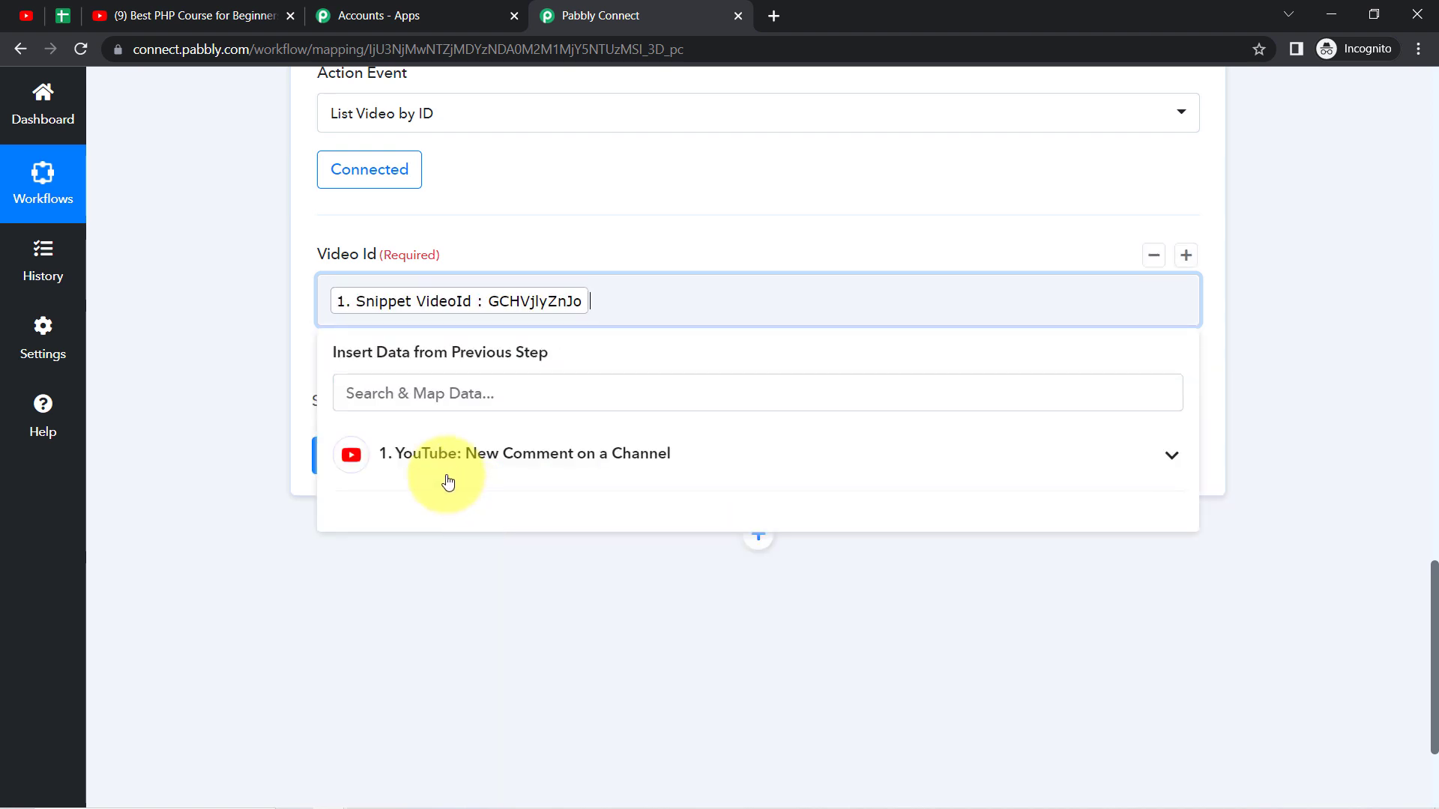
{"action": "left_click", "coordinate": [213, 487]}
{"action": "left_click", "coordinate": [358, 457]}
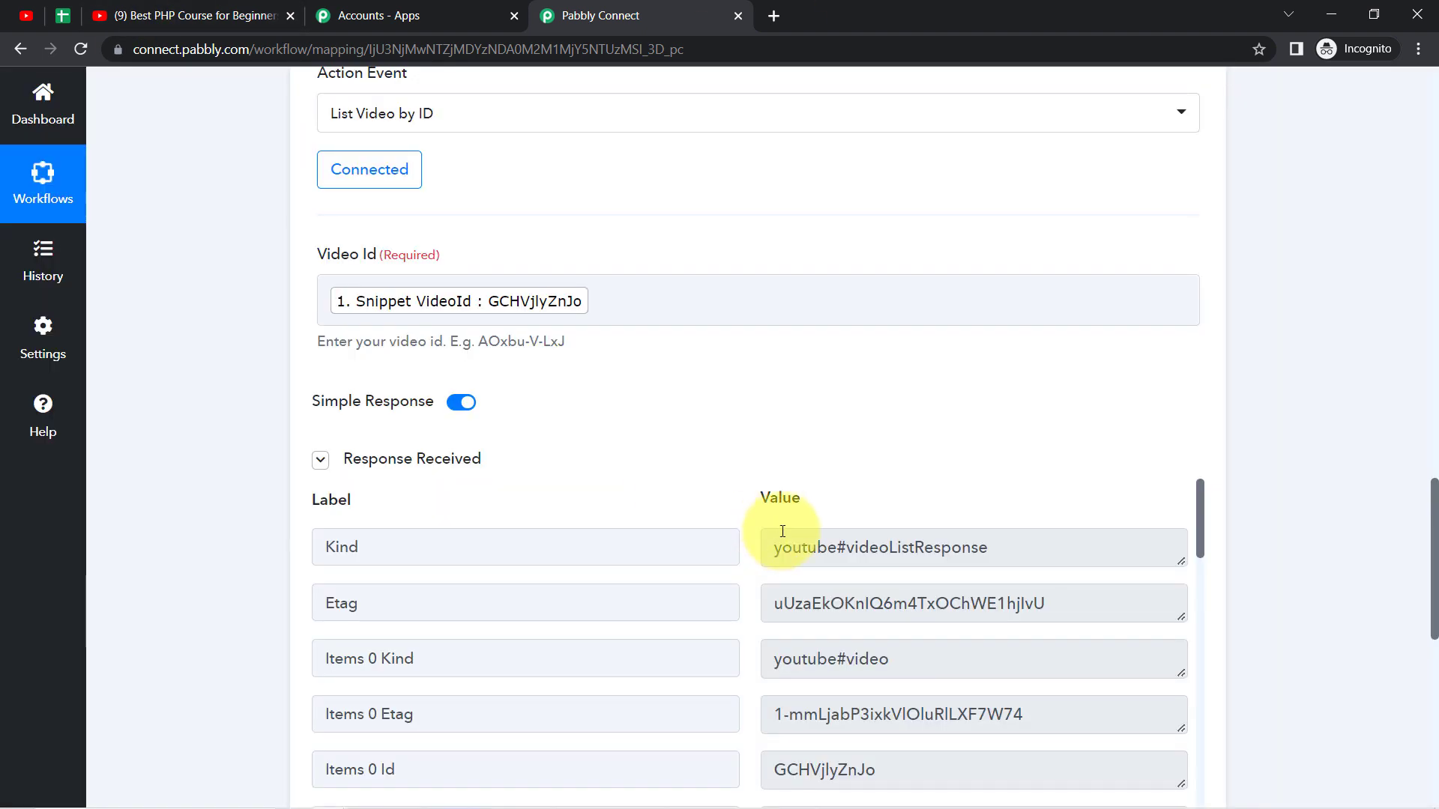
Step: Examine the video title and description values in the List Video by ID response
{"action": "left_click_drag", "start_coordinate": [1434, 517], "coordinate": [1423, 562]}
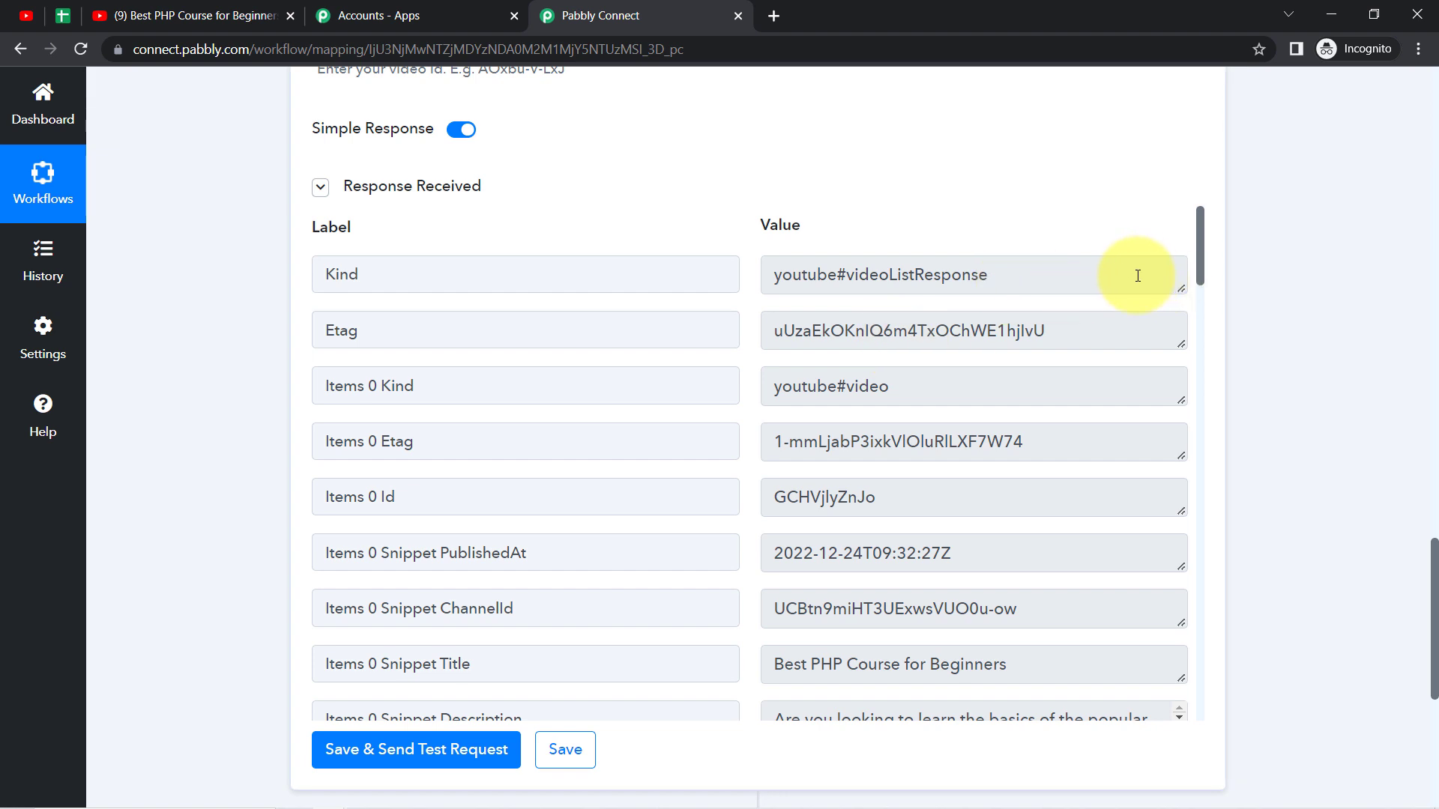
{"action": "left_click_drag", "start_coordinate": [1201, 281], "coordinate": [1200, 310]}
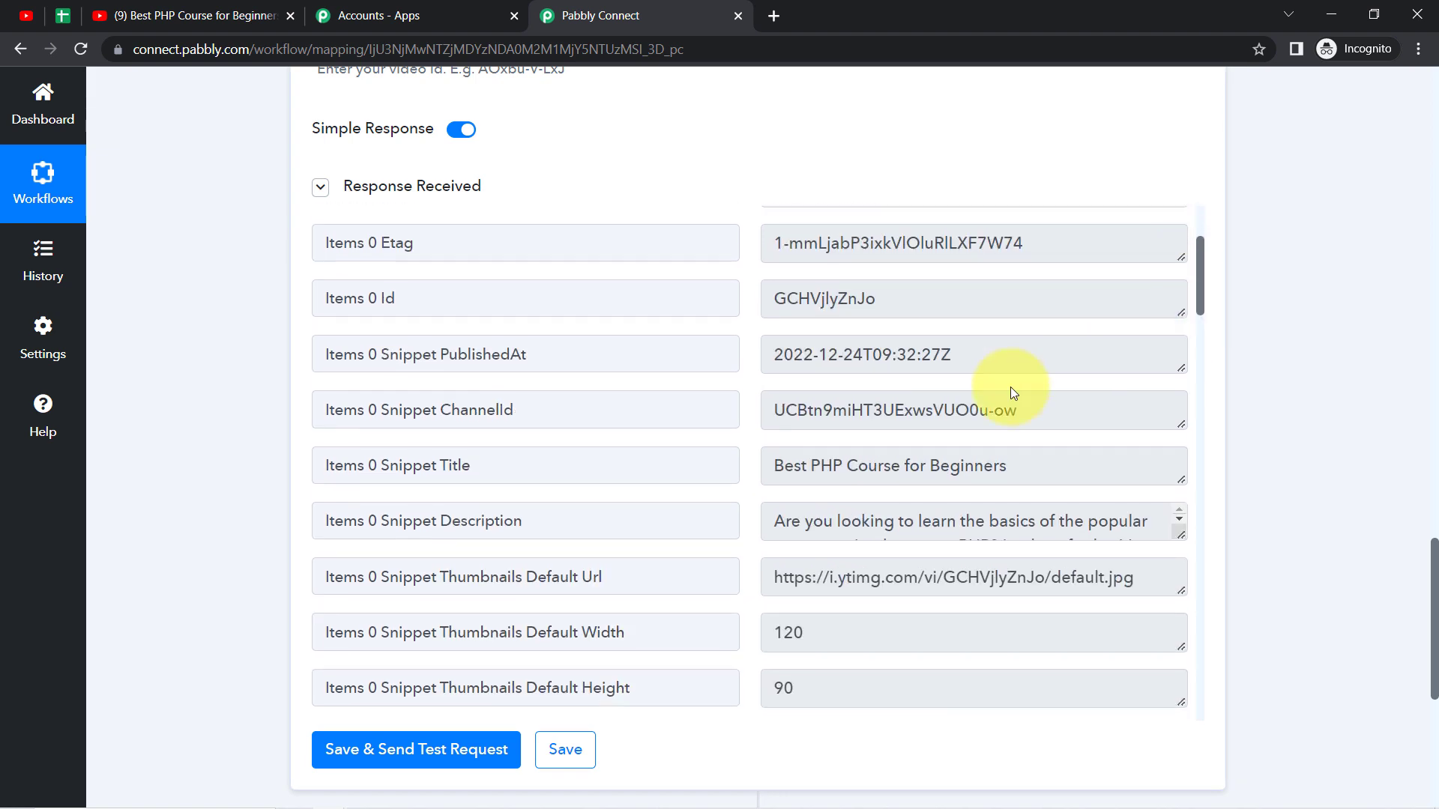
{"action": "left_click_drag", "start_coordinate": [776, 471], "coordinate": [1070, 466]}
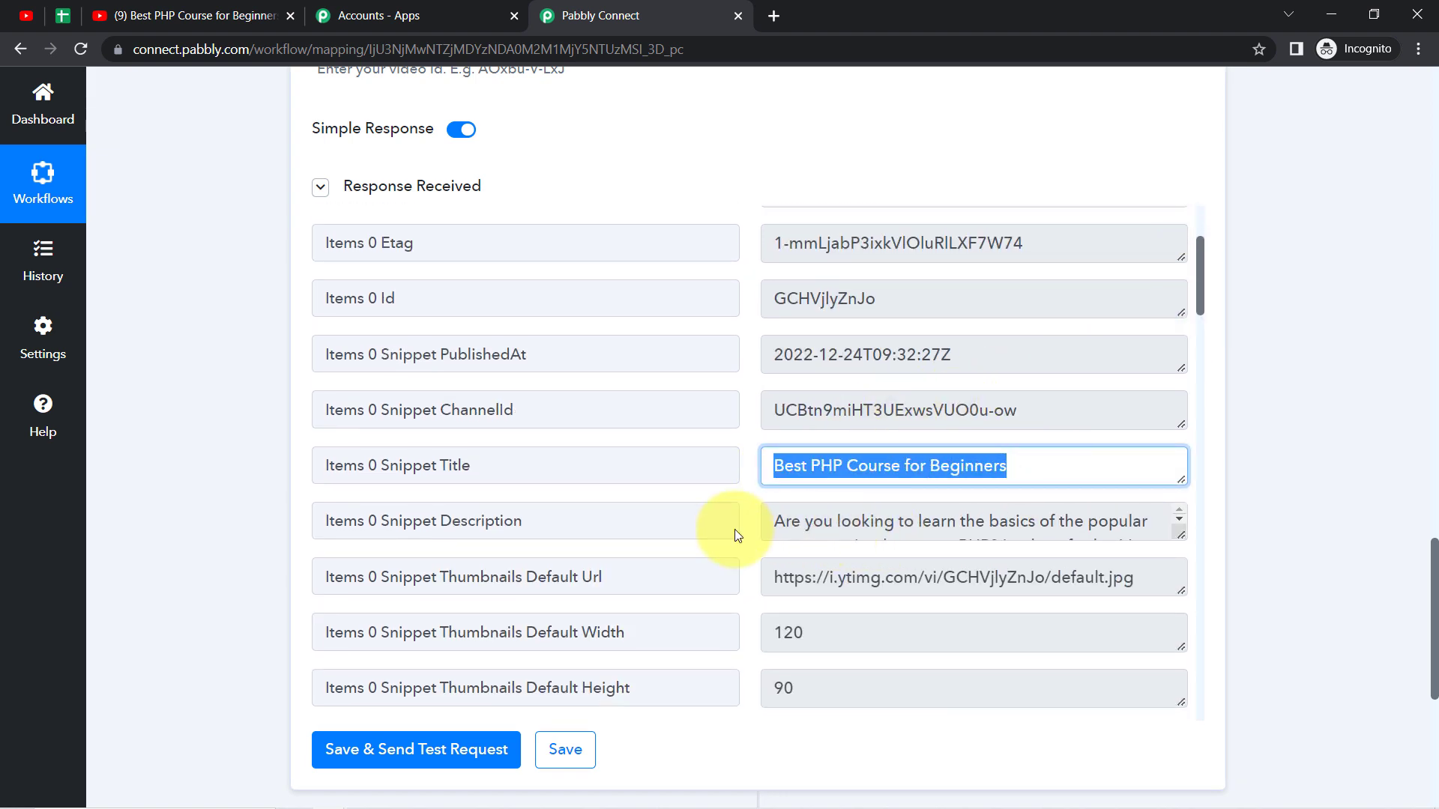
{"action": "left_click_drag", "start_coordinate": [800, 521], "coordinate": [914, 520]}
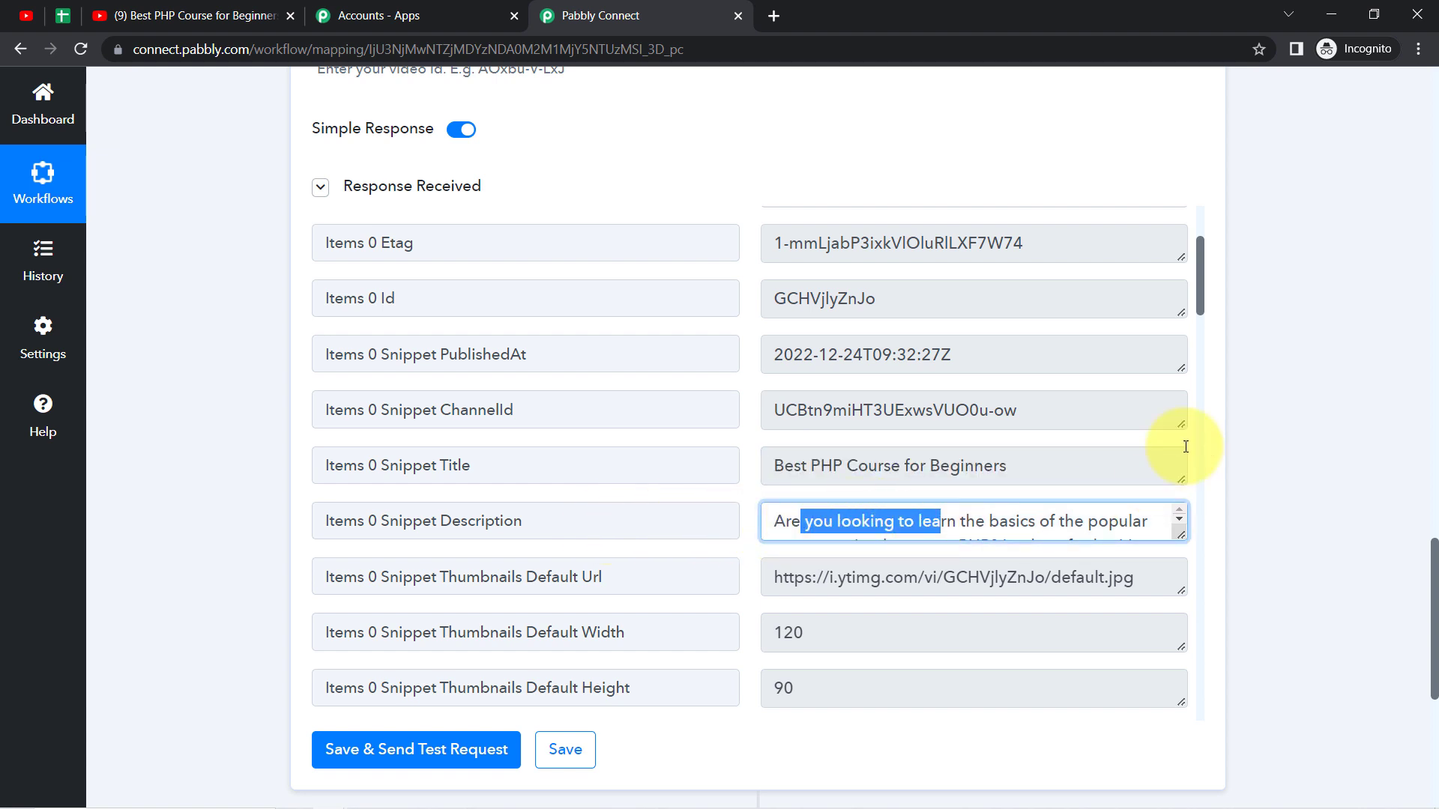
{"action": "left_click_drag", "start_coordinate": [1199, 309], "coordinate": [1172, 540]}
Step: Check the comment author's AuthorDisplayName field and value in the trigger's received response
{"action": "left_click_drag", "start_coordinate": [1433, 574], "coordinate": [1199, 393]}
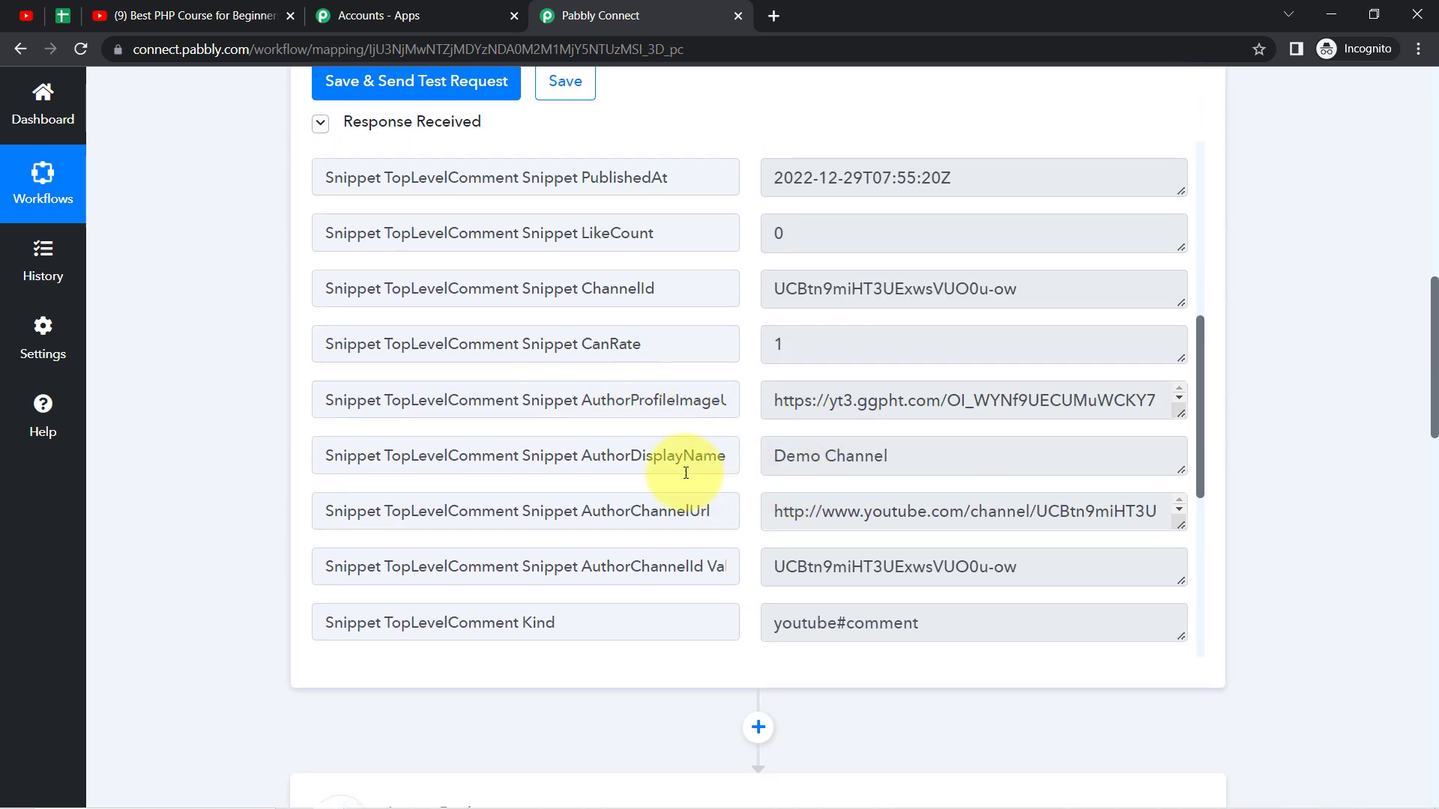
{"action": "left_click_drag", "start_coordinate": [600, 475], "coordinate": [667, 474]}
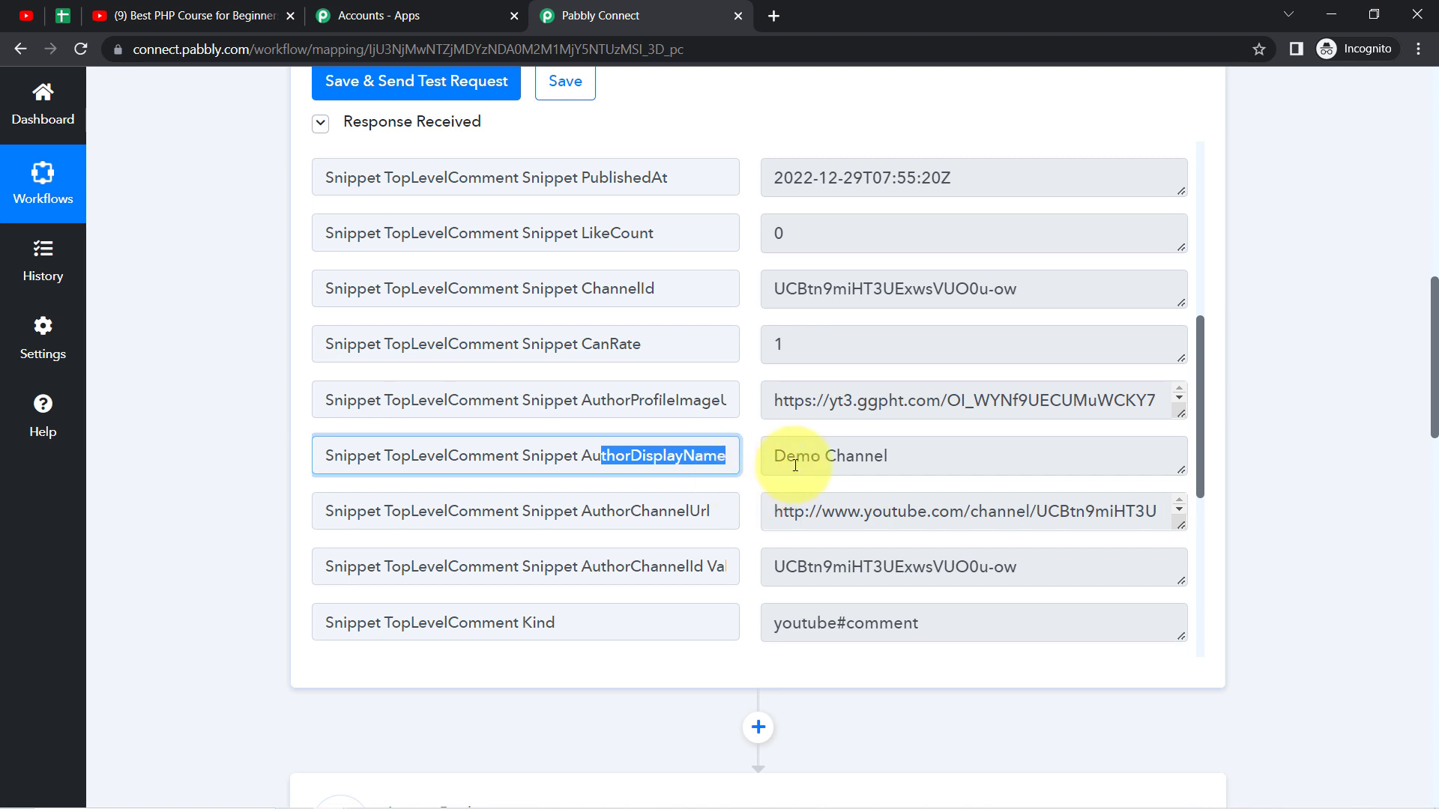
{"action": "left_click_drag", "start_coordinate": [796, 456], "coordinate": [898, 451]}
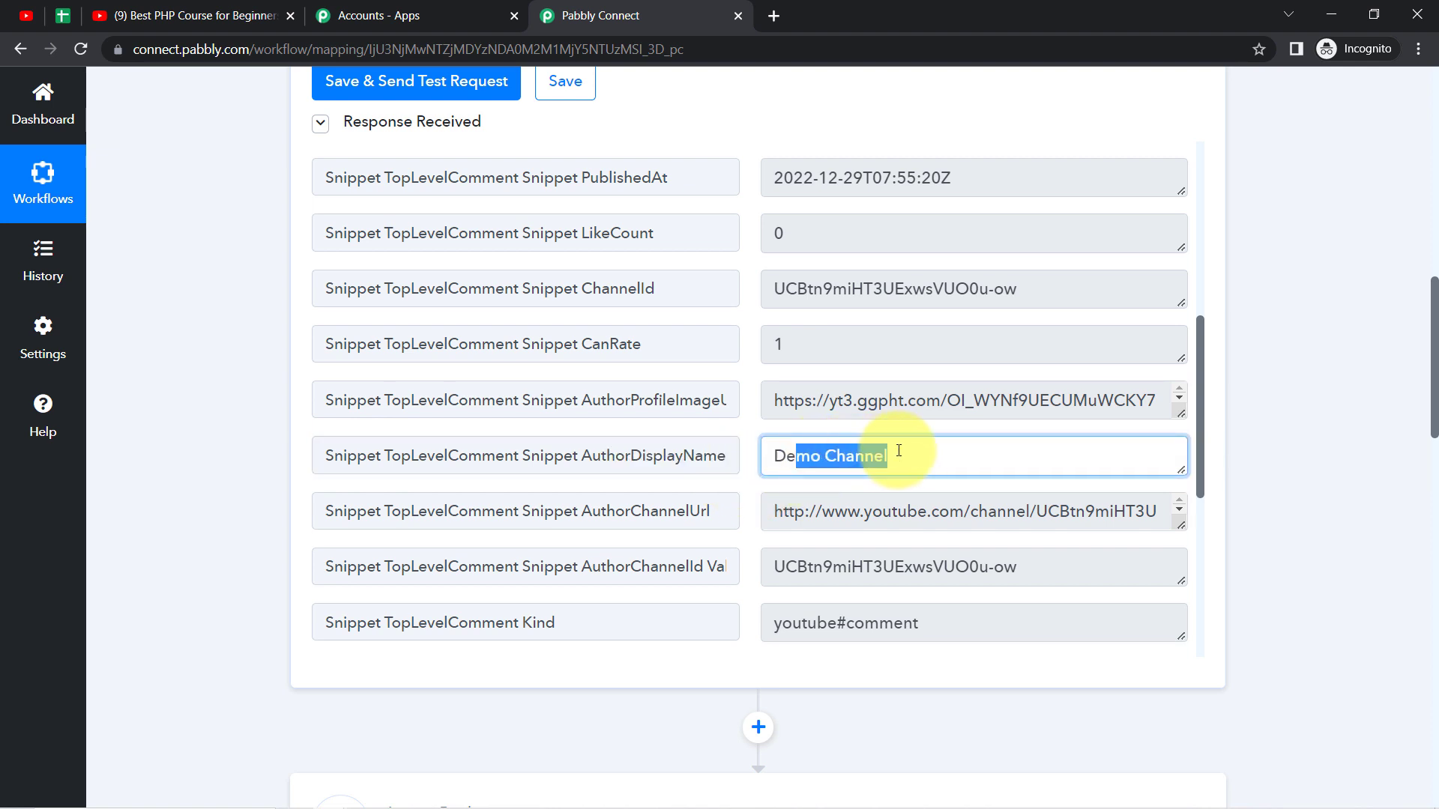
{"action": "left_click", "coordinate": [844, 445]}
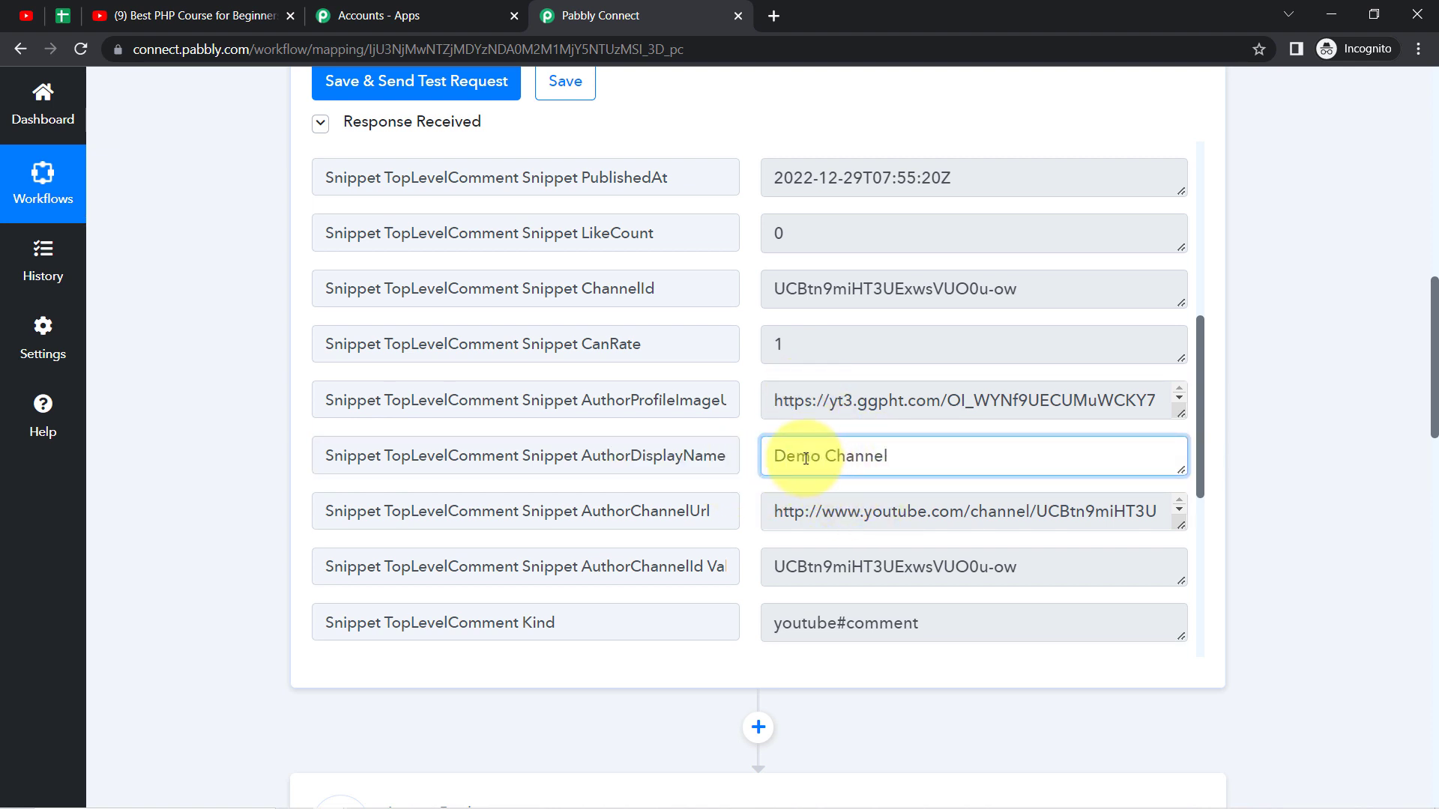
{"action": "left_click_drag", "start_coordinate": [800, 458], "coordinate": [878, 482]}
{"action": "left_click", "coordinate": [848, 449]}
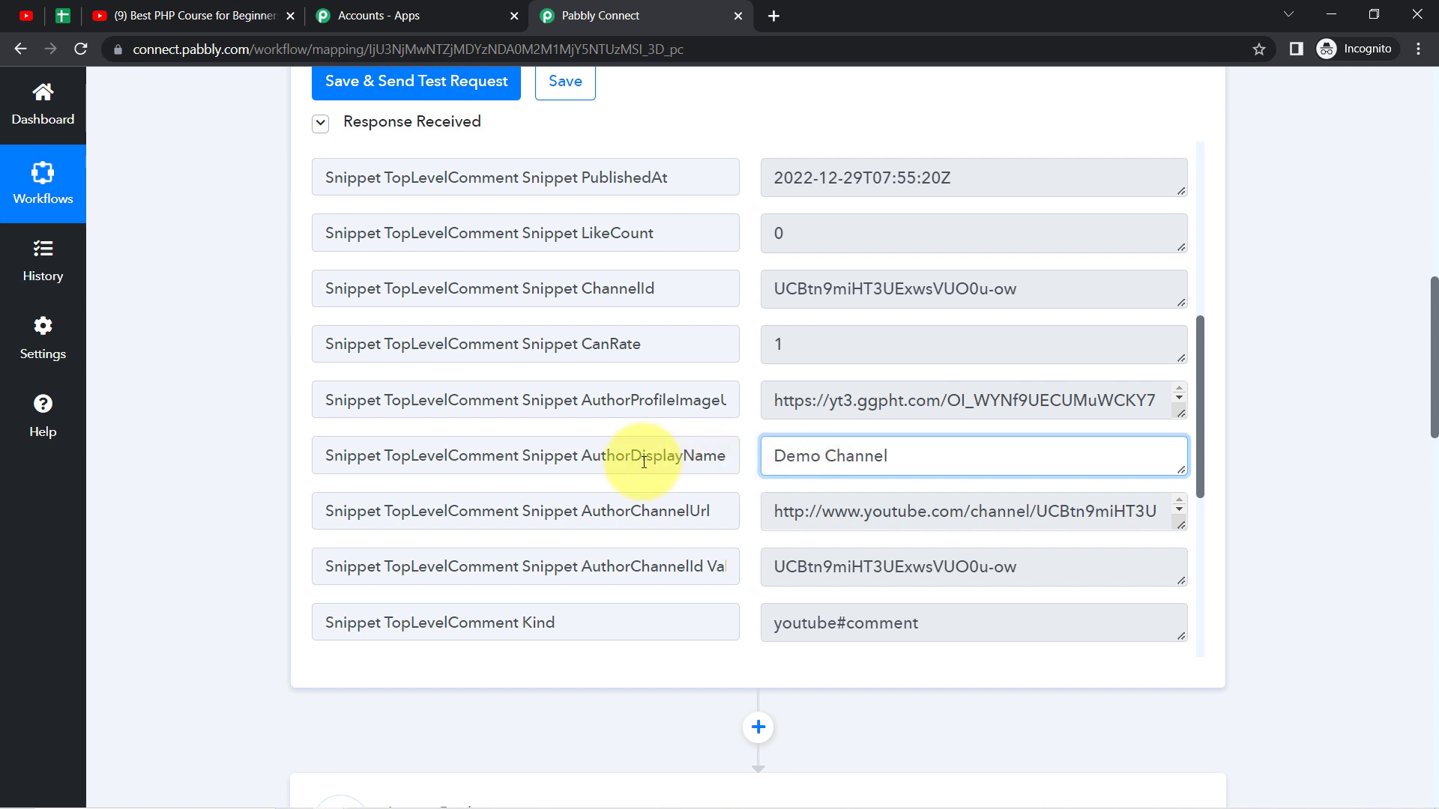
{"action": "left_click_drag", "start_coordinate": [593, 463], "coordinate": [699, 466]}
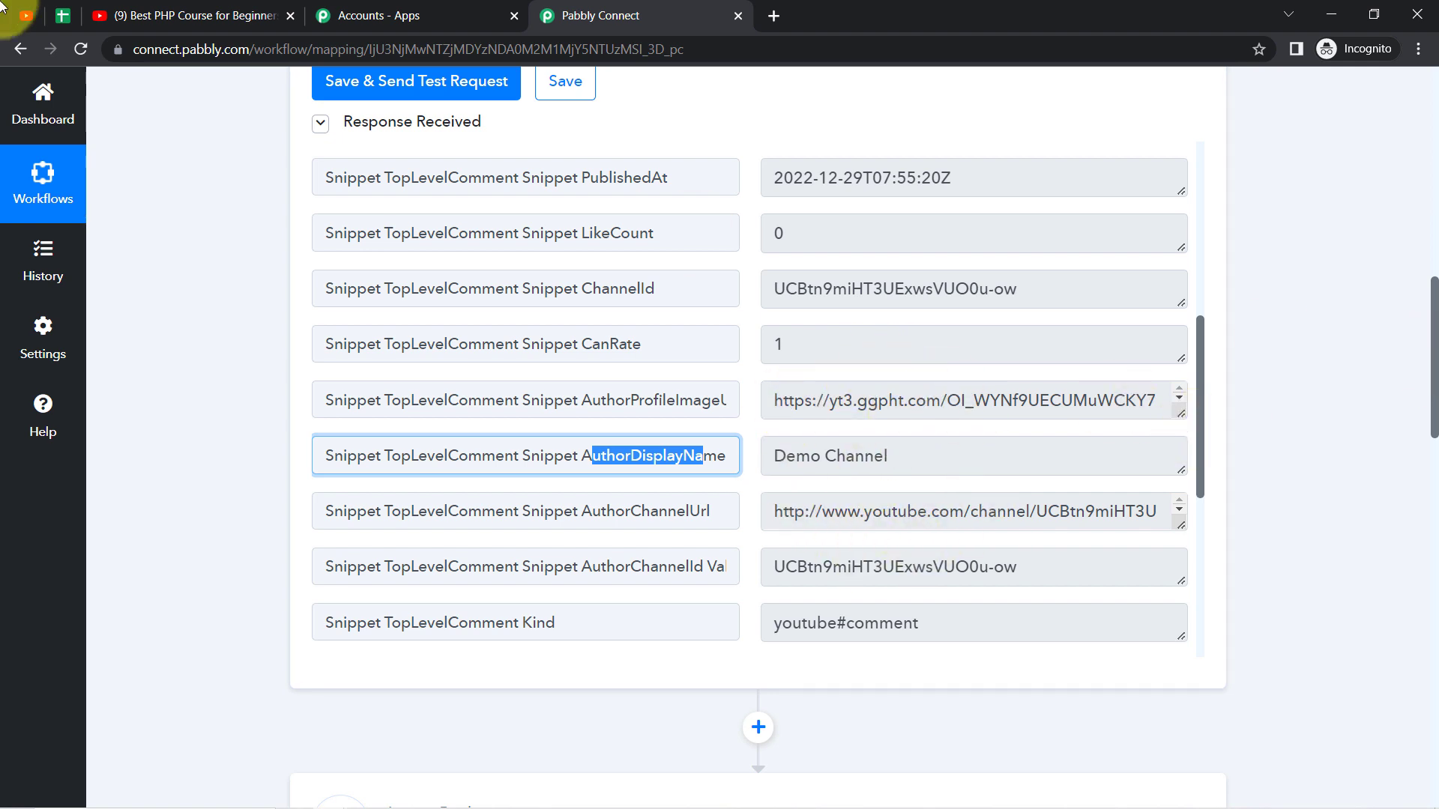
Step: Switch to the All YouTube Videos Comments spreadsheet and review its Date, Comment, Video Link, Video Title and Author columns
{"action": "left_click", "coordinate": [63, 15]}
{"action": "left_click", "coordinate": [118, 369]}
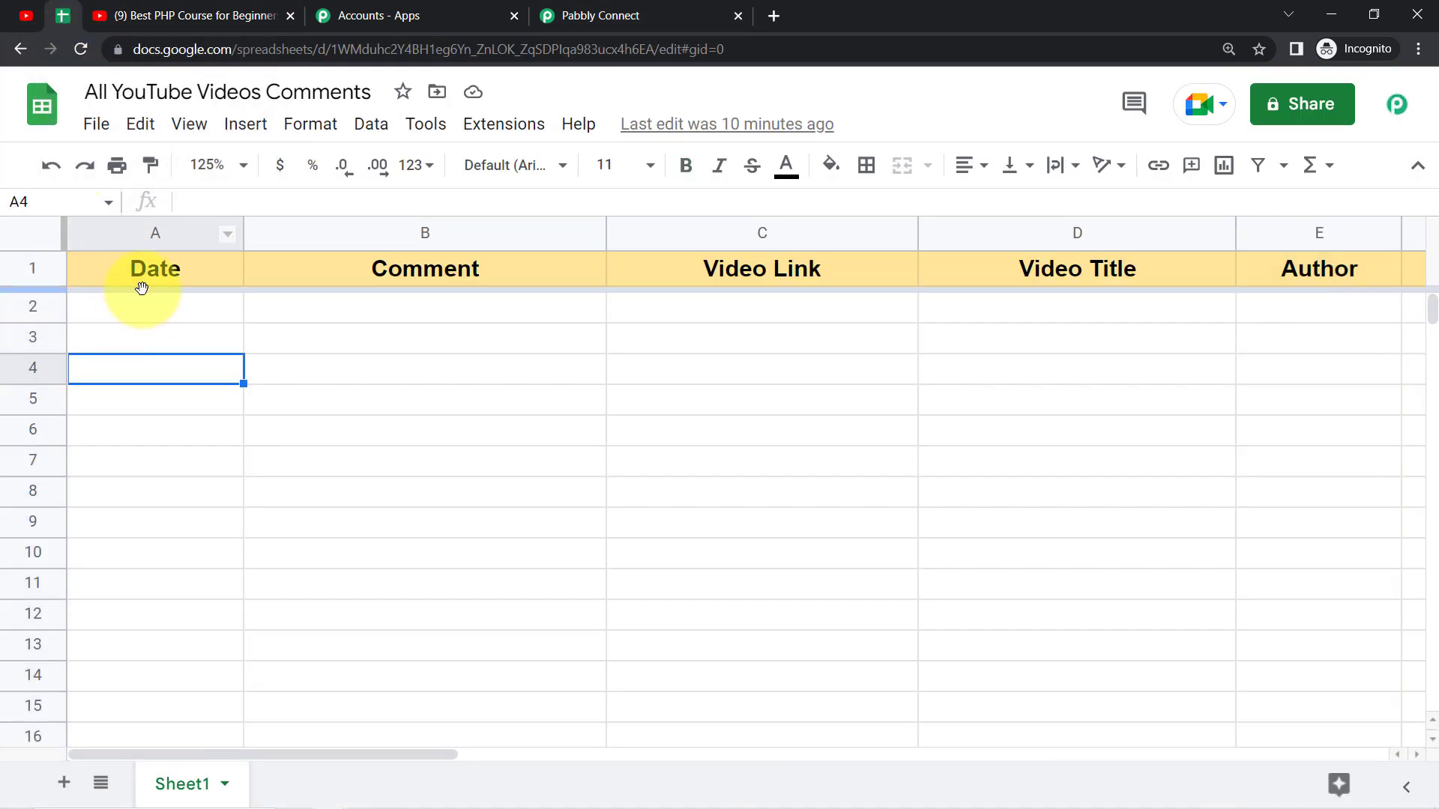
{"action": "left_click", "coordinate": [142, 276]}
{"action": "left_click", "coordinate": [462, 268]}
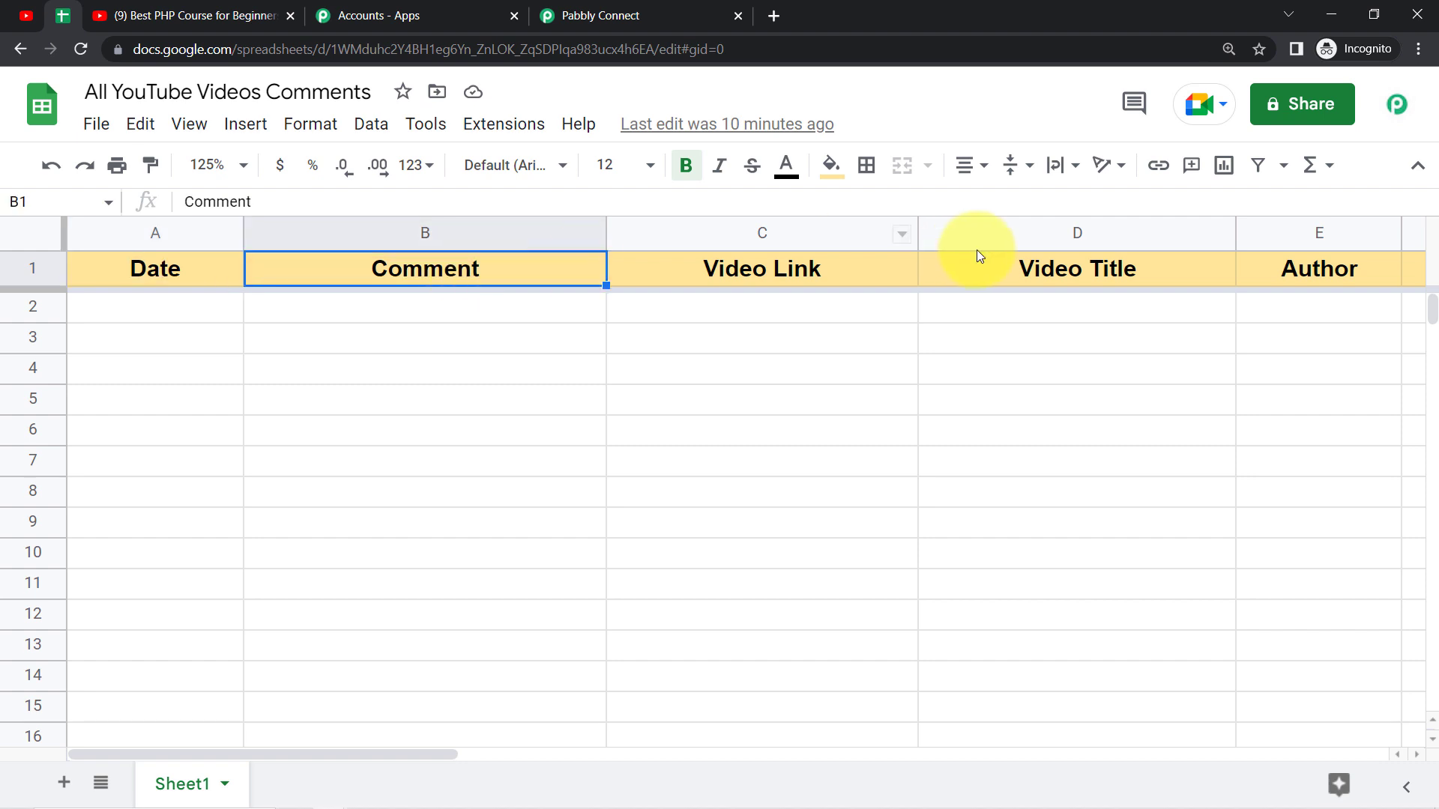
{"action": "left_click", "coordinate": [1107, 270]}
{"action": "left_click", "coordinate": [1302, 269]}
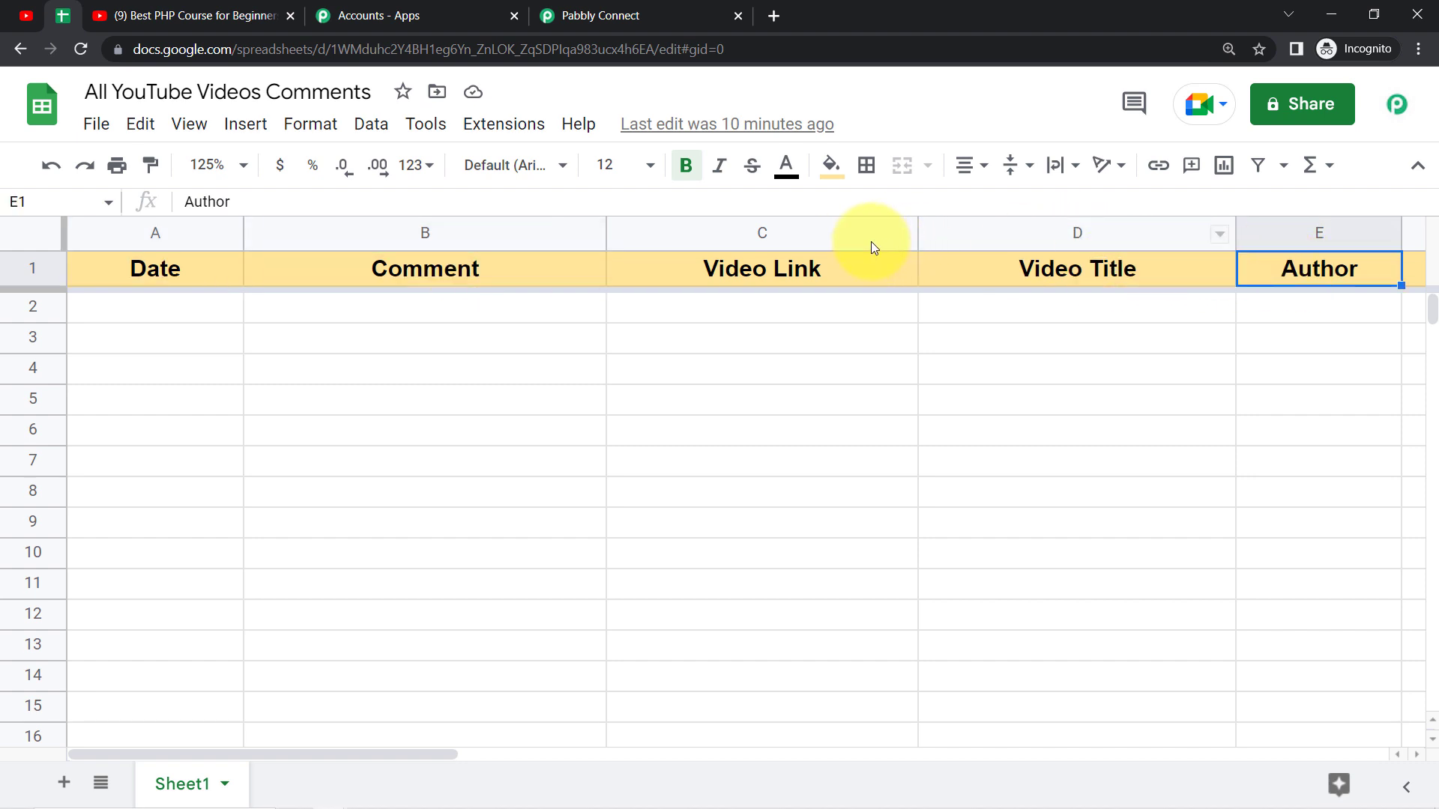
{"action": "left_click", "coordinate": [806, 234]}
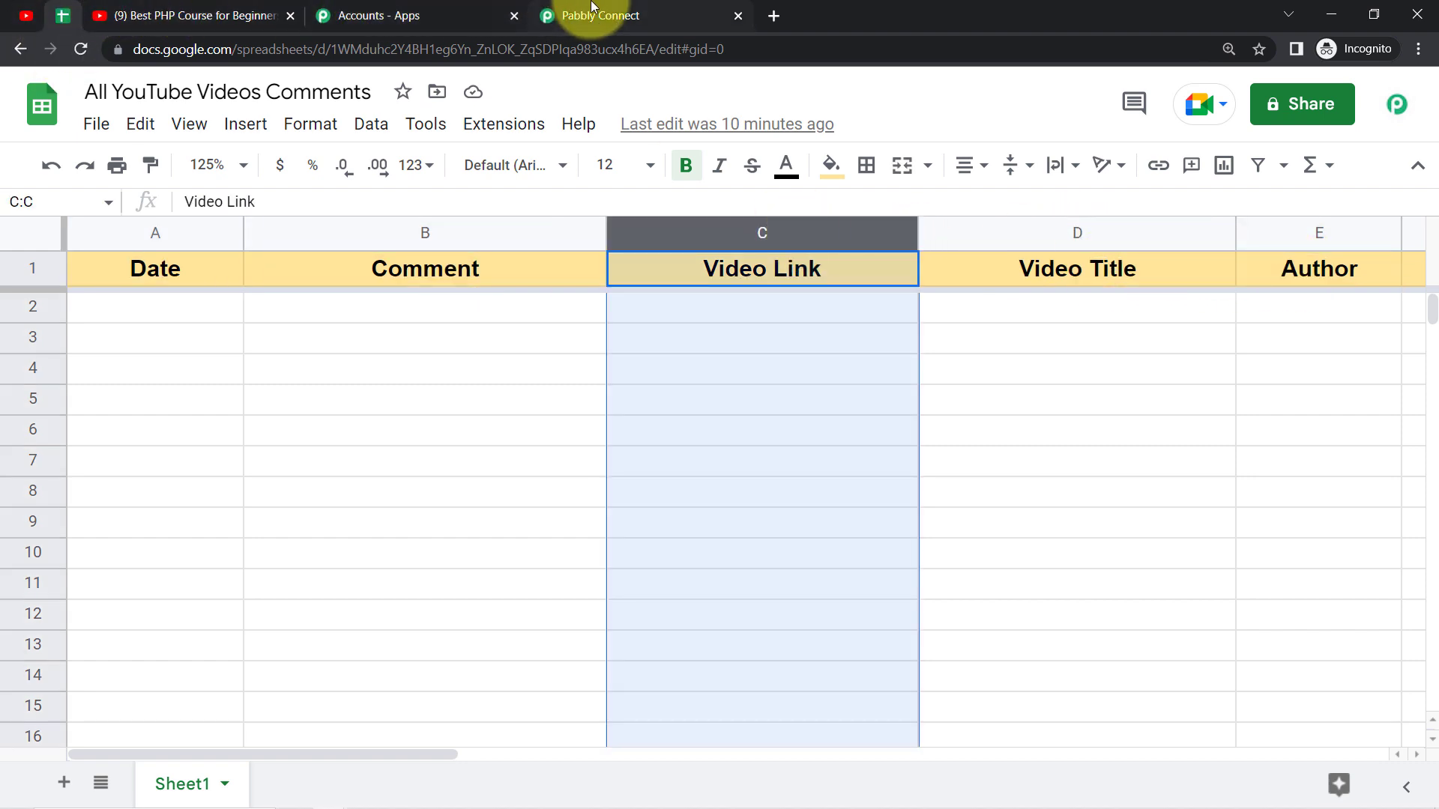
{"action": "left_click", "coordinate": [596, 13]}
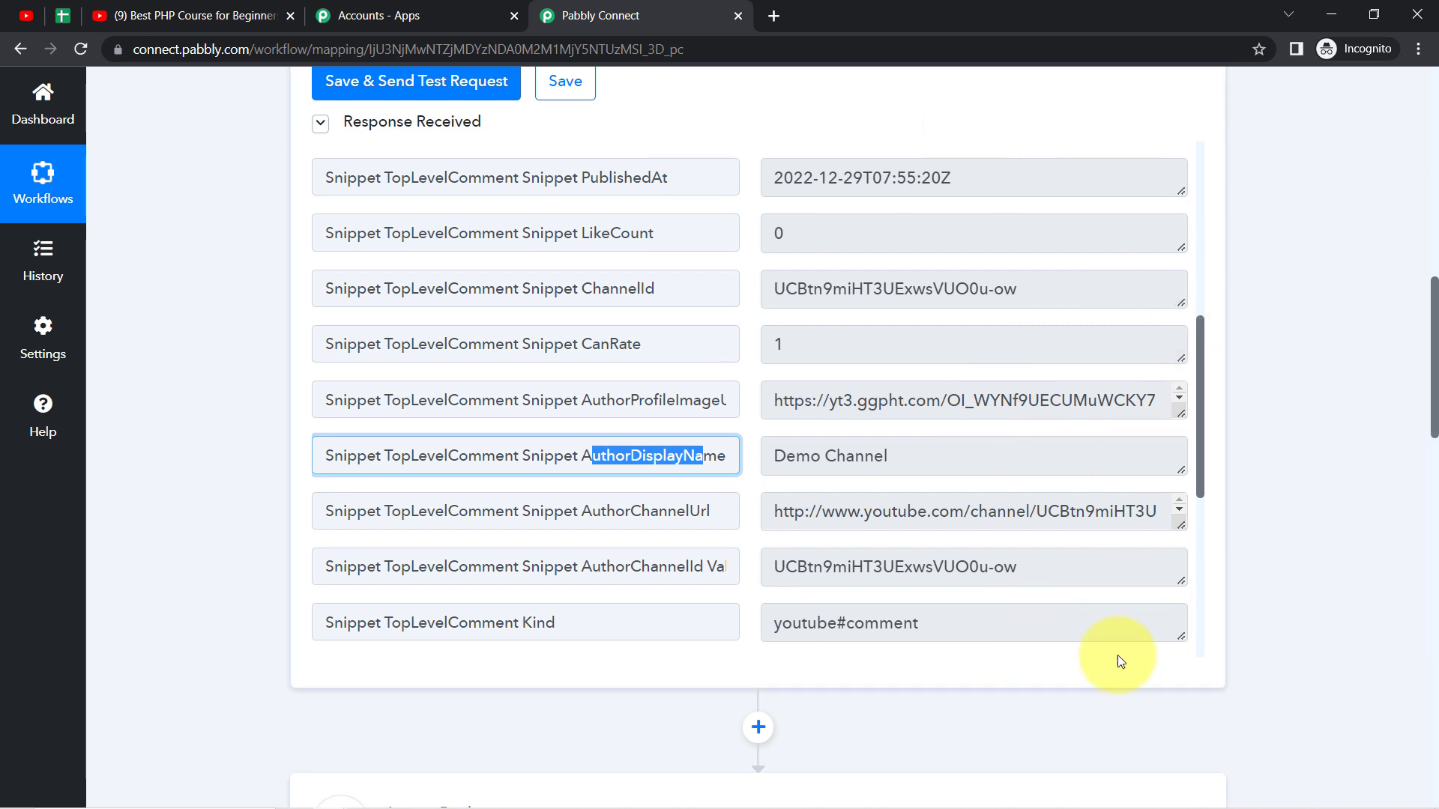
Step: Examine the PHP course video's YouTube address, comparing the fixed watch?v= part with the video ID that ends it
{"action": "left_click", "coordinate": [135, 17]}
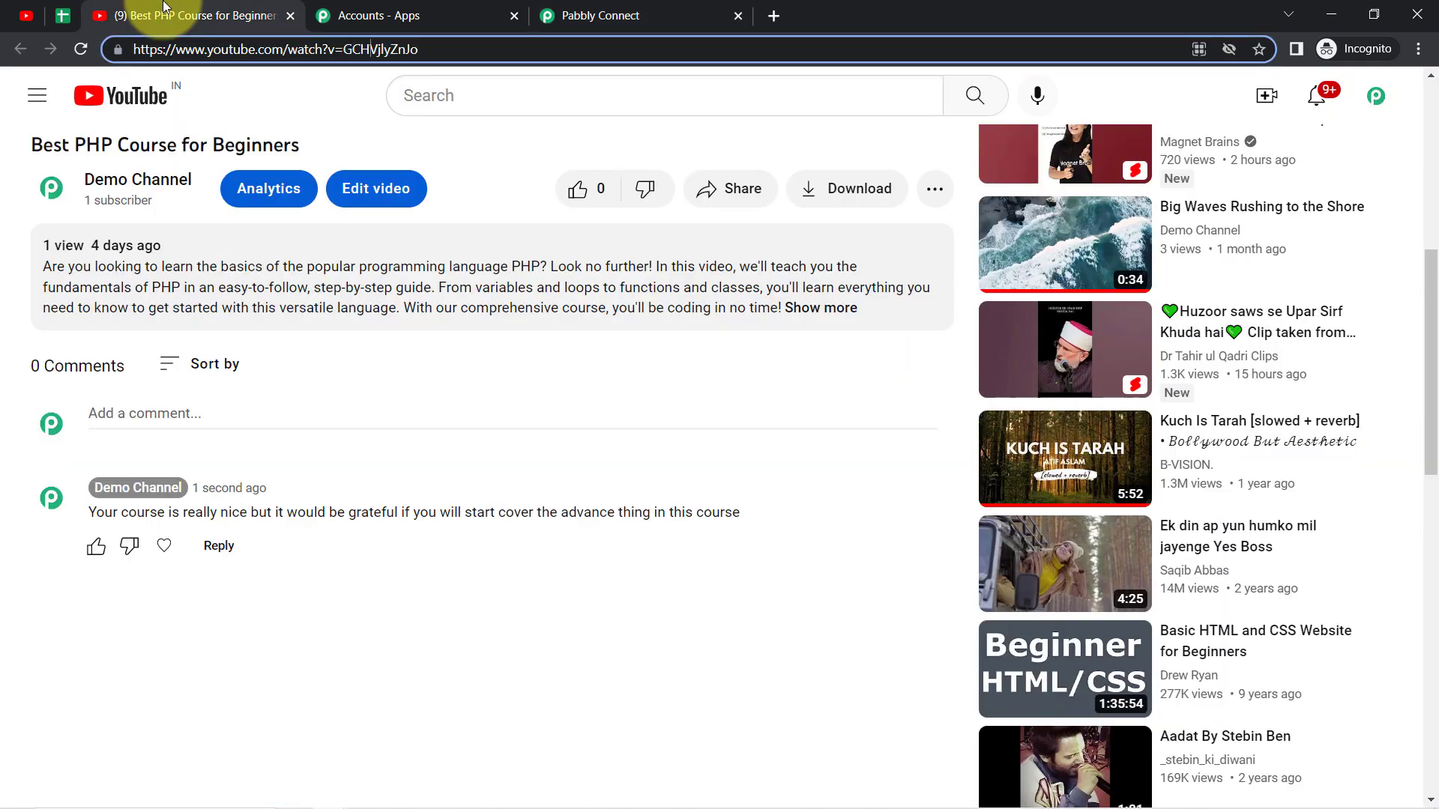
{"action": "left_click", "coordinate": [242, 56]}
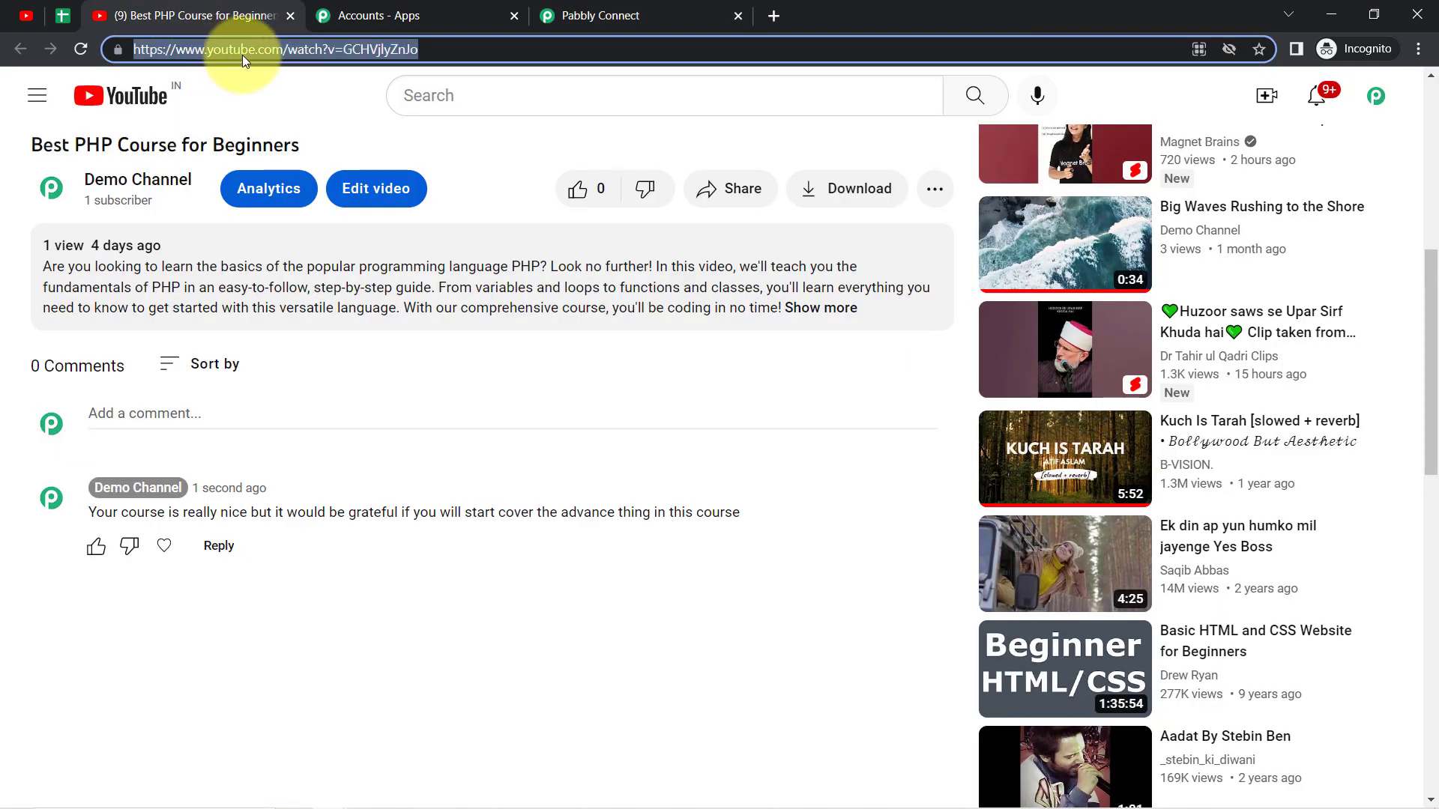
{"action": "left_click", "coordinate": [283, 48]}
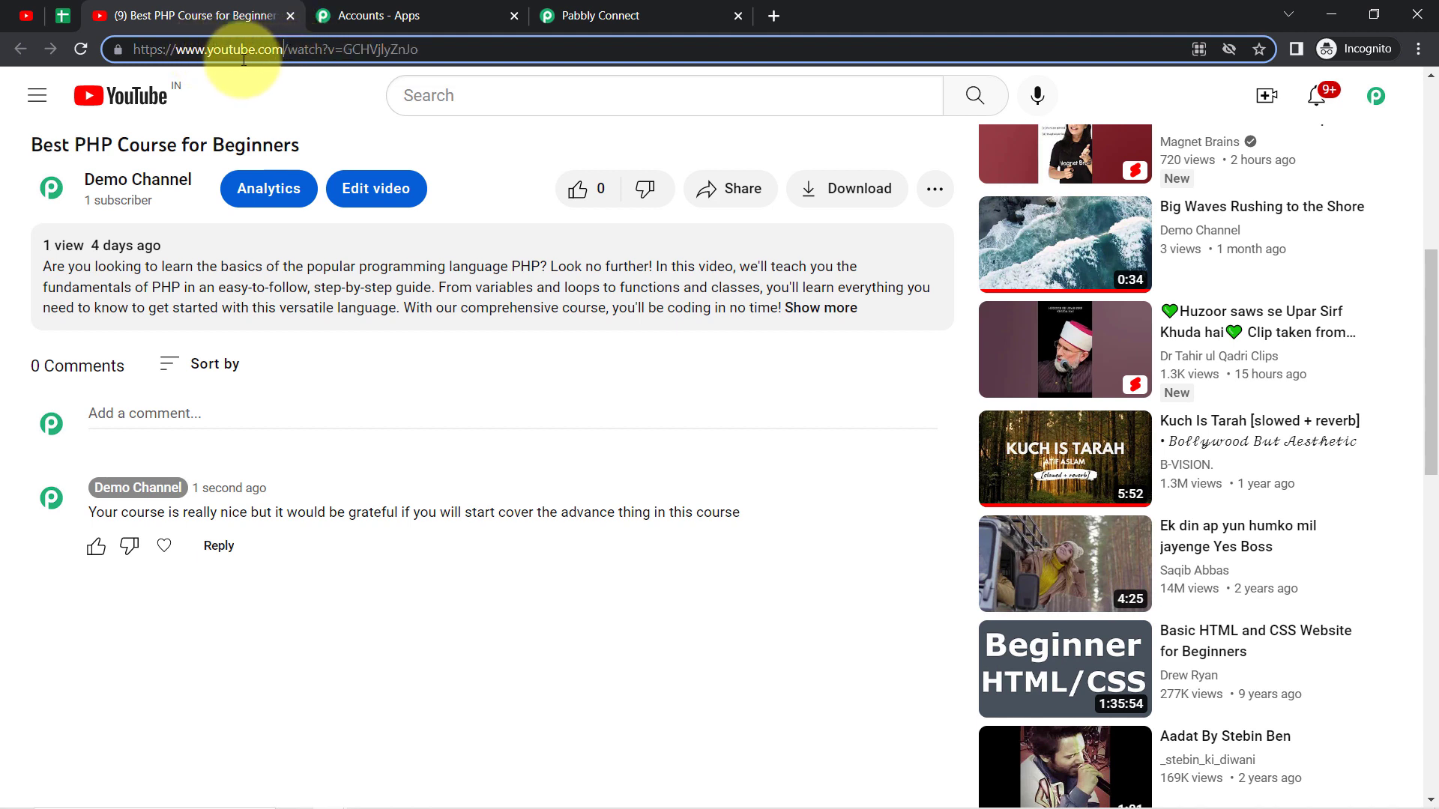
{"action": "left_click", "coordinate": [411, 48]}
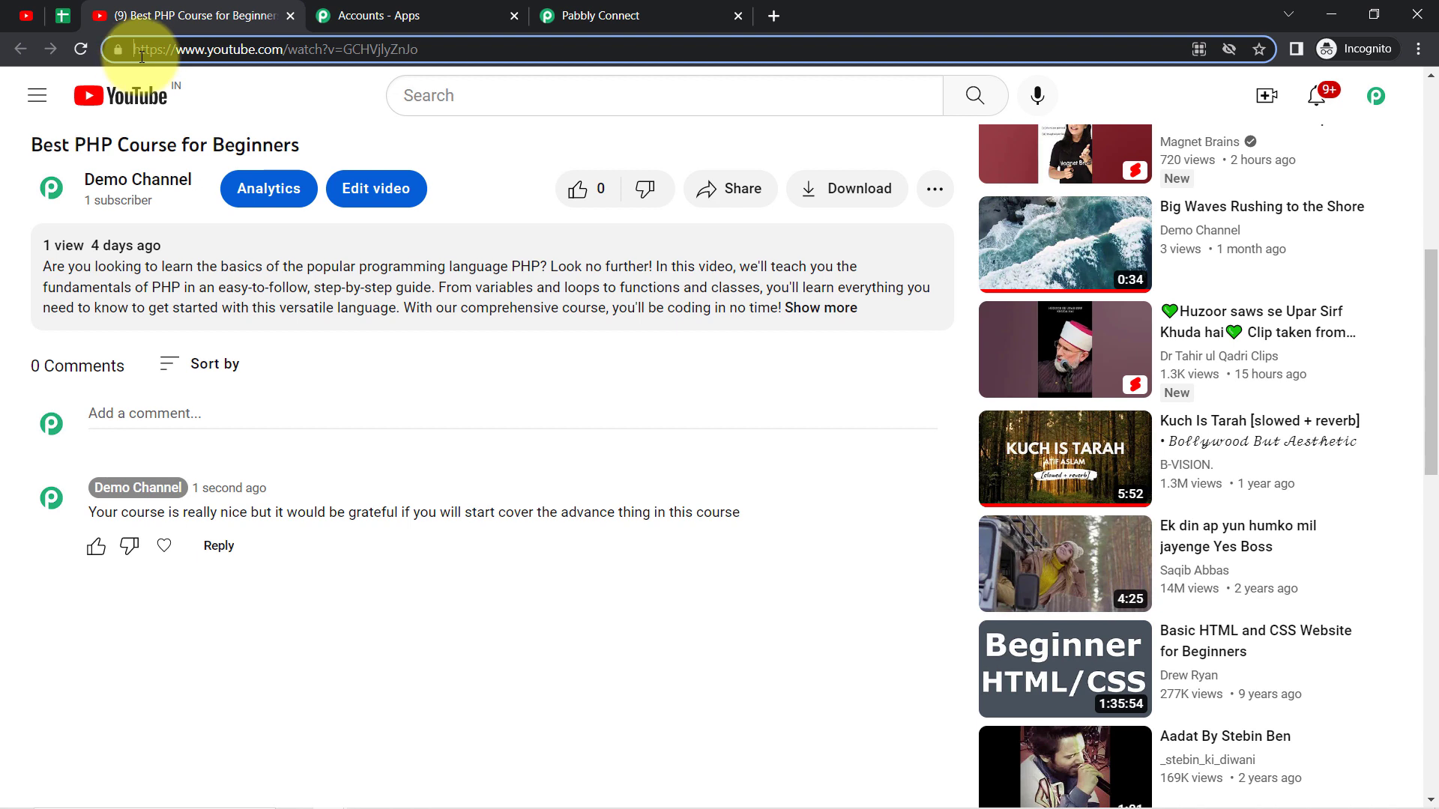
{"action": "left_click_drag", "start_coordinate": [141, 56], "coordinate": [296, 48]}
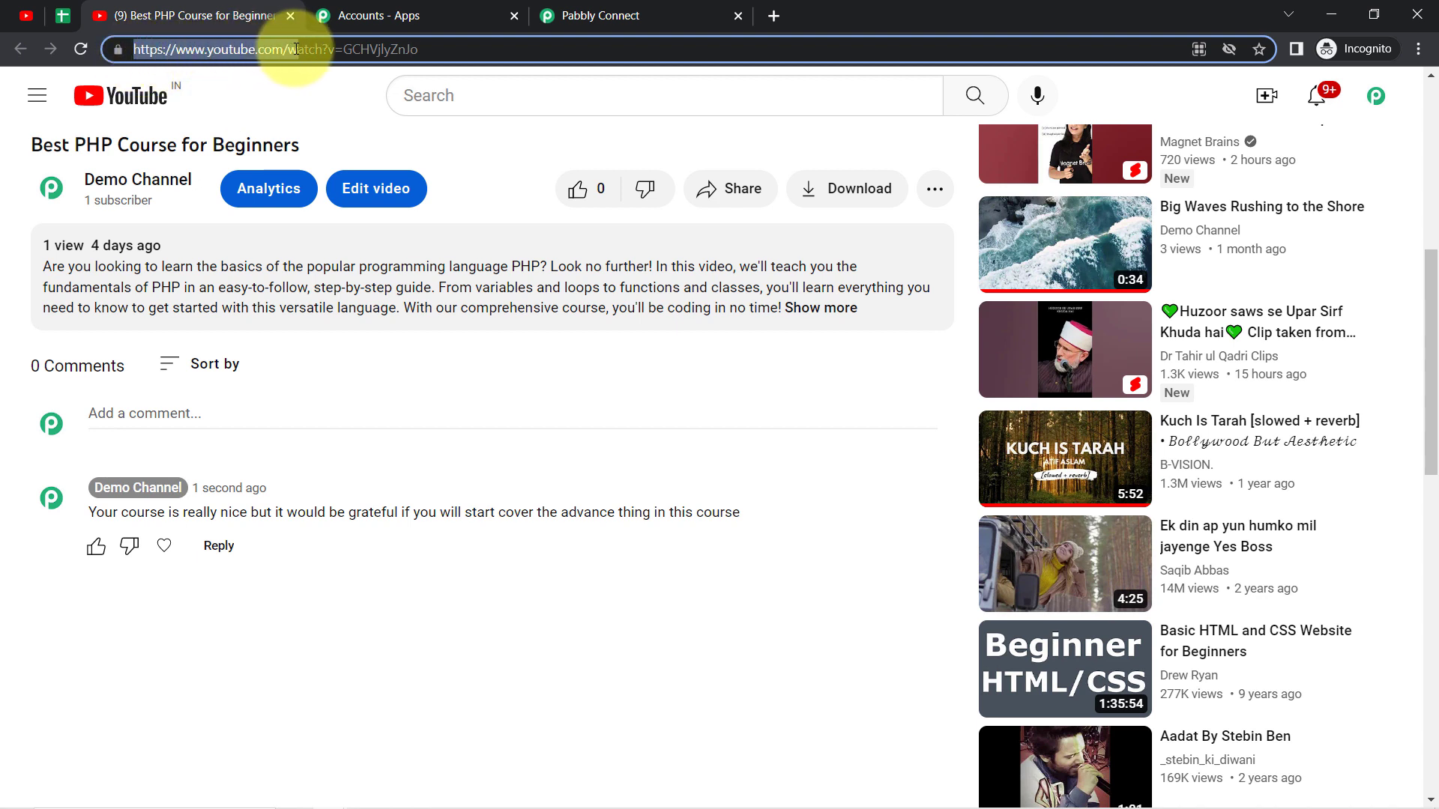
{"action": "left_click", "coordinate": [359, 50]}
{"action": "left_click_drag", "start_coordinate": [347, 51], "coordinate": [436, 60]}
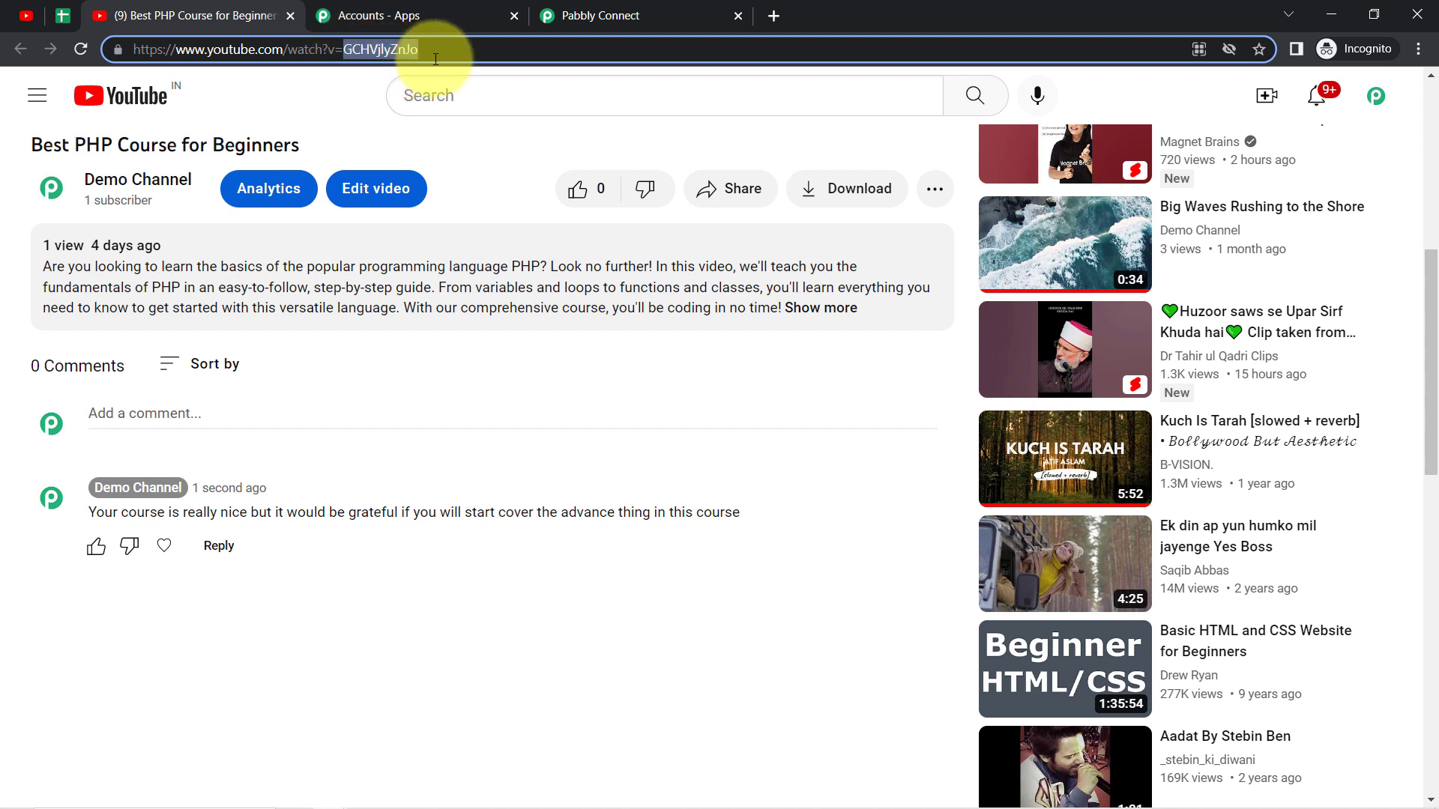
{"action": "triple_click", "coordinate": [325, 50]}
{"action": "double_click", "coordinate": [325, 49]}
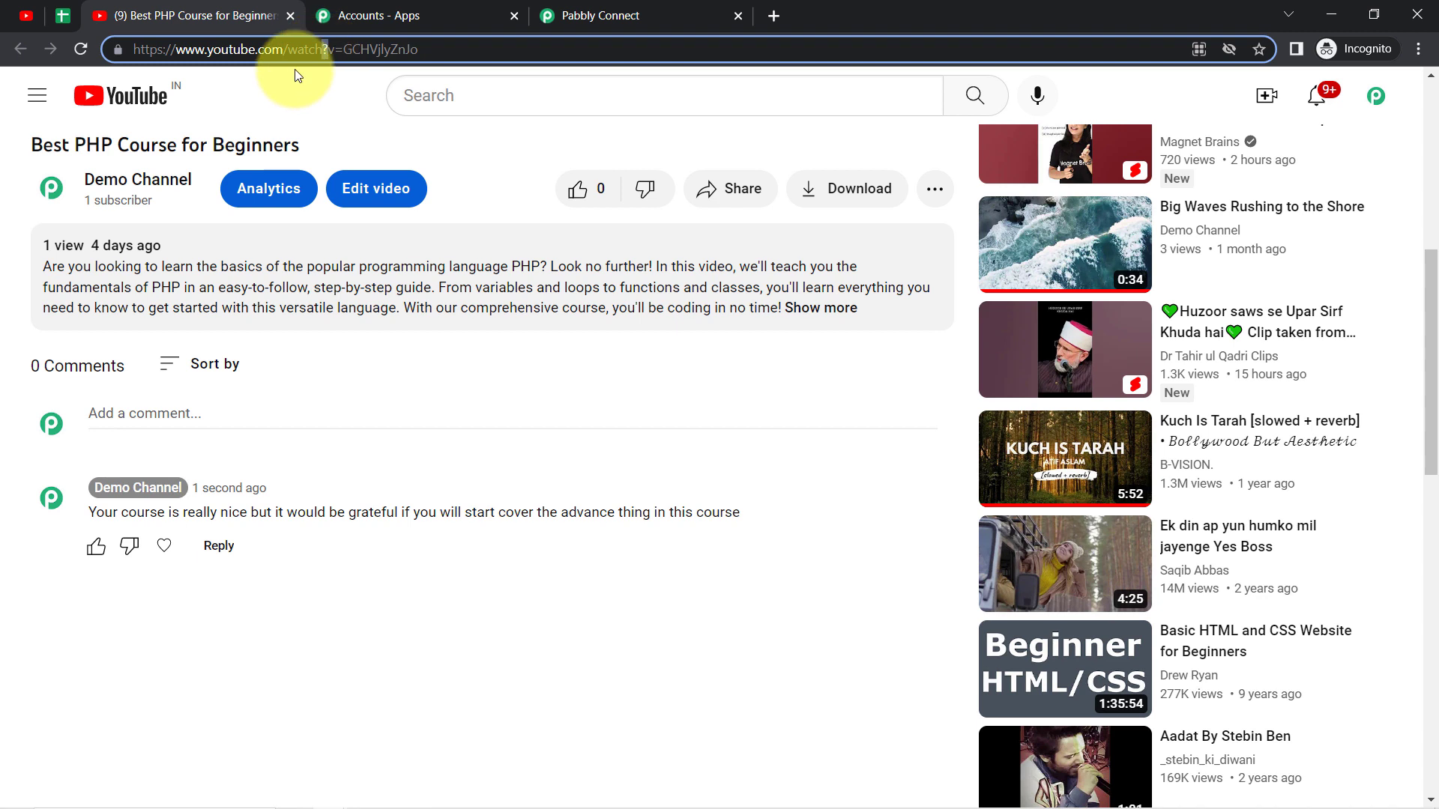
{"action": "triple_click", "coordinate": [347, 49]}
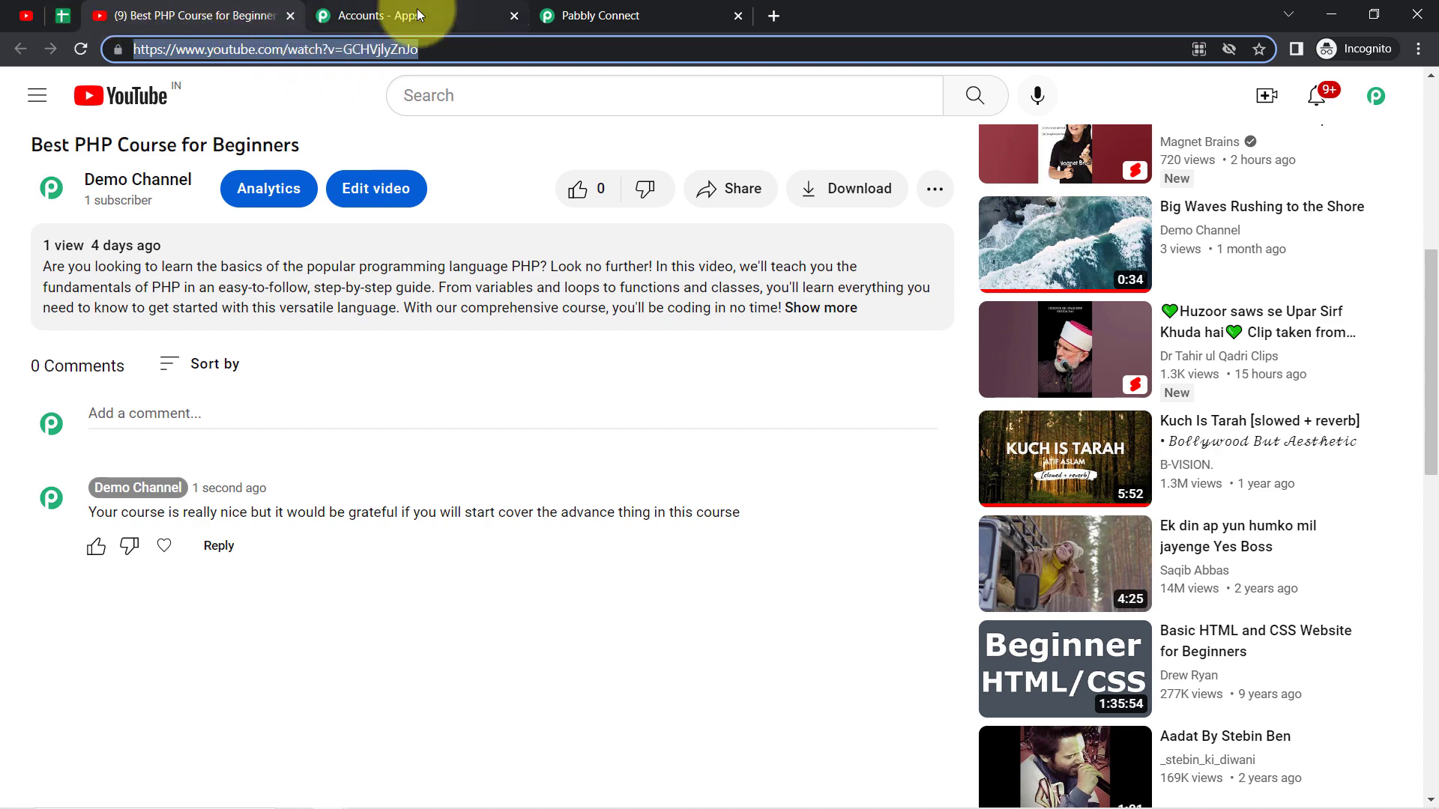
Step: Add a Google Sheets action step after List Video by ID in Pabbly Connect, with the event Add New Row
{"action": "left_click", "coordinate": [599, 15]}
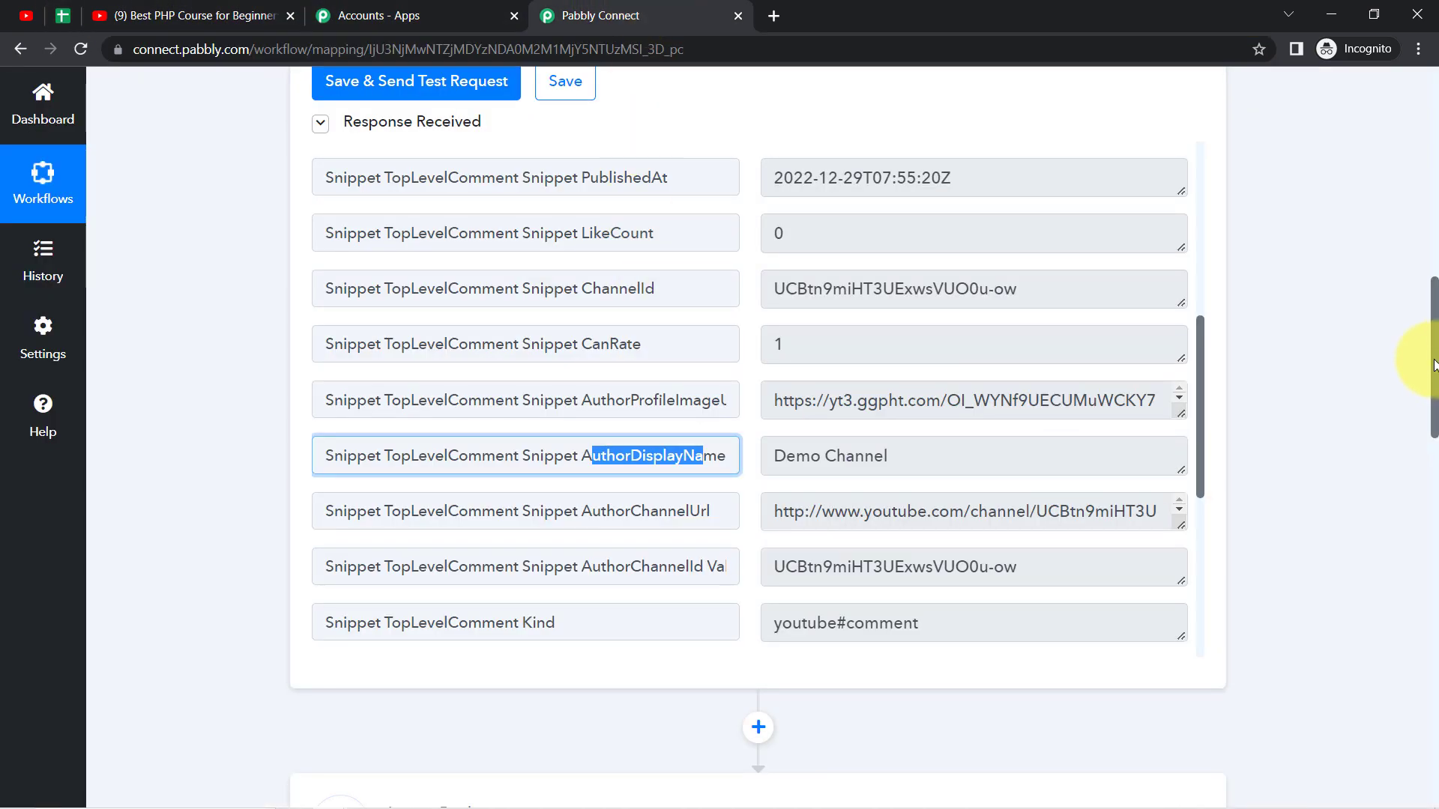
{"action": "left_click_drag", "start_coordinate": [1431, 365], "coordinate": [1420, 762]}
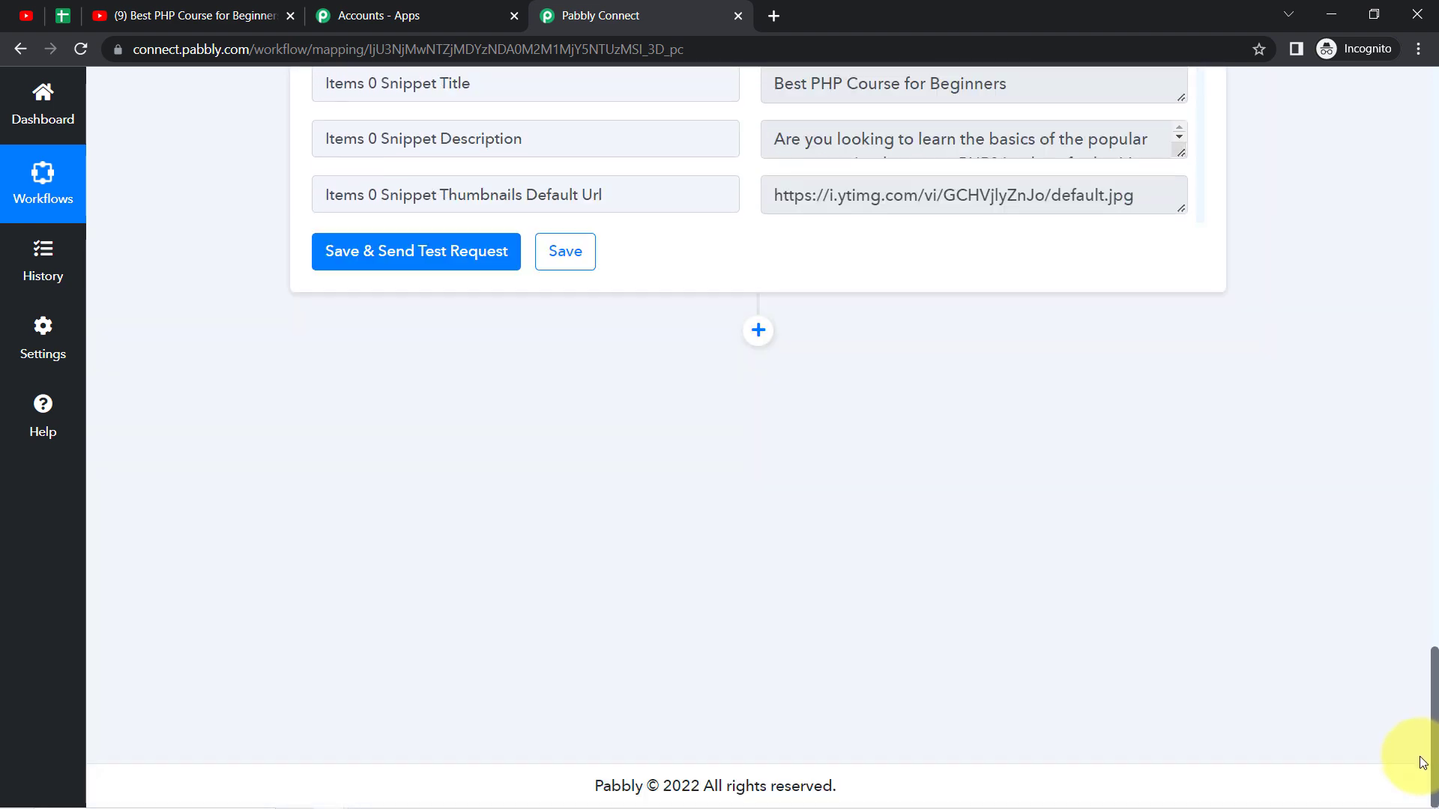
{"action": "left_click", "coordinate": [758, 331]}
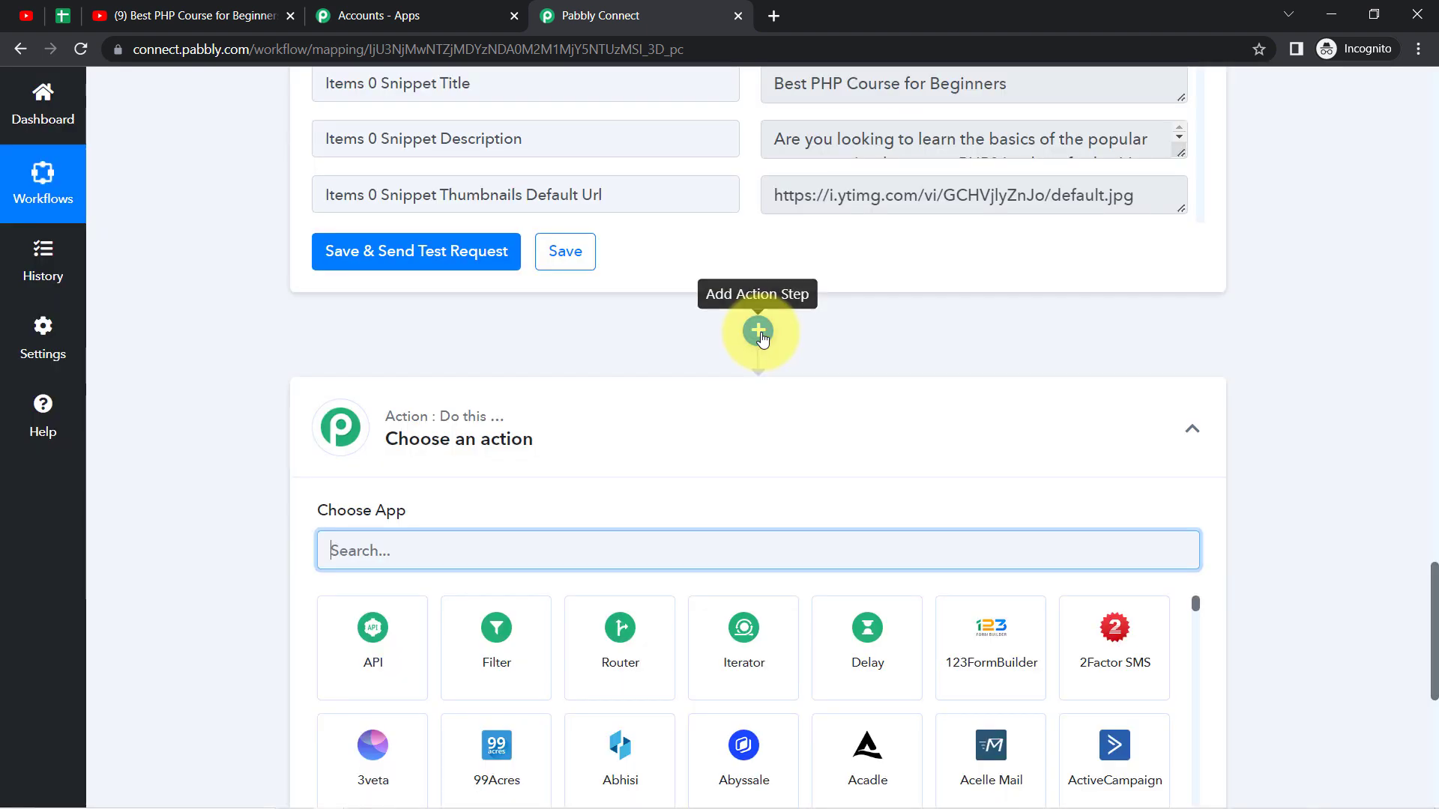
{"action": "type", "text": "google "}
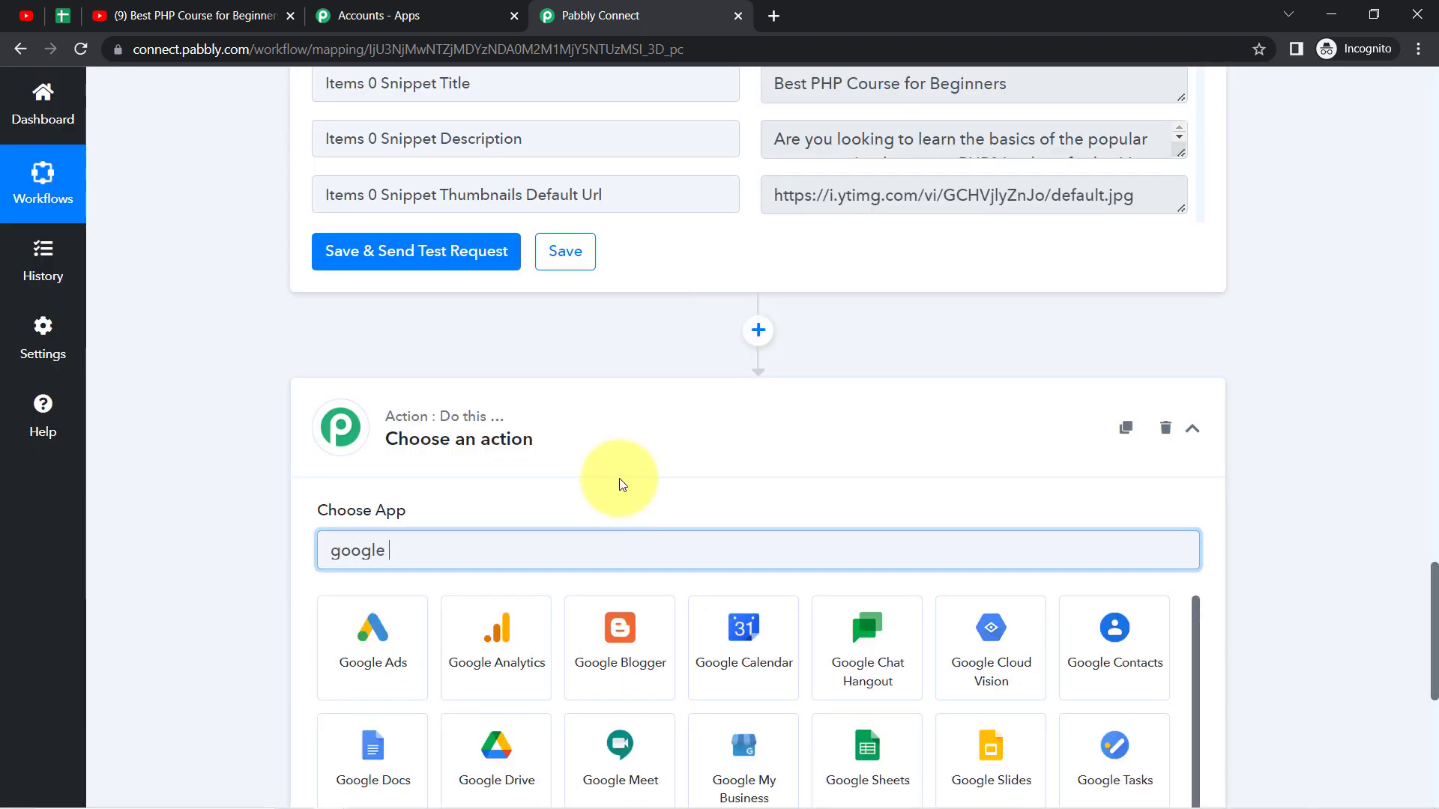
{"action": "type", "text": "sh"}
{"action": "left_click", "coordinate": [376, 631]}
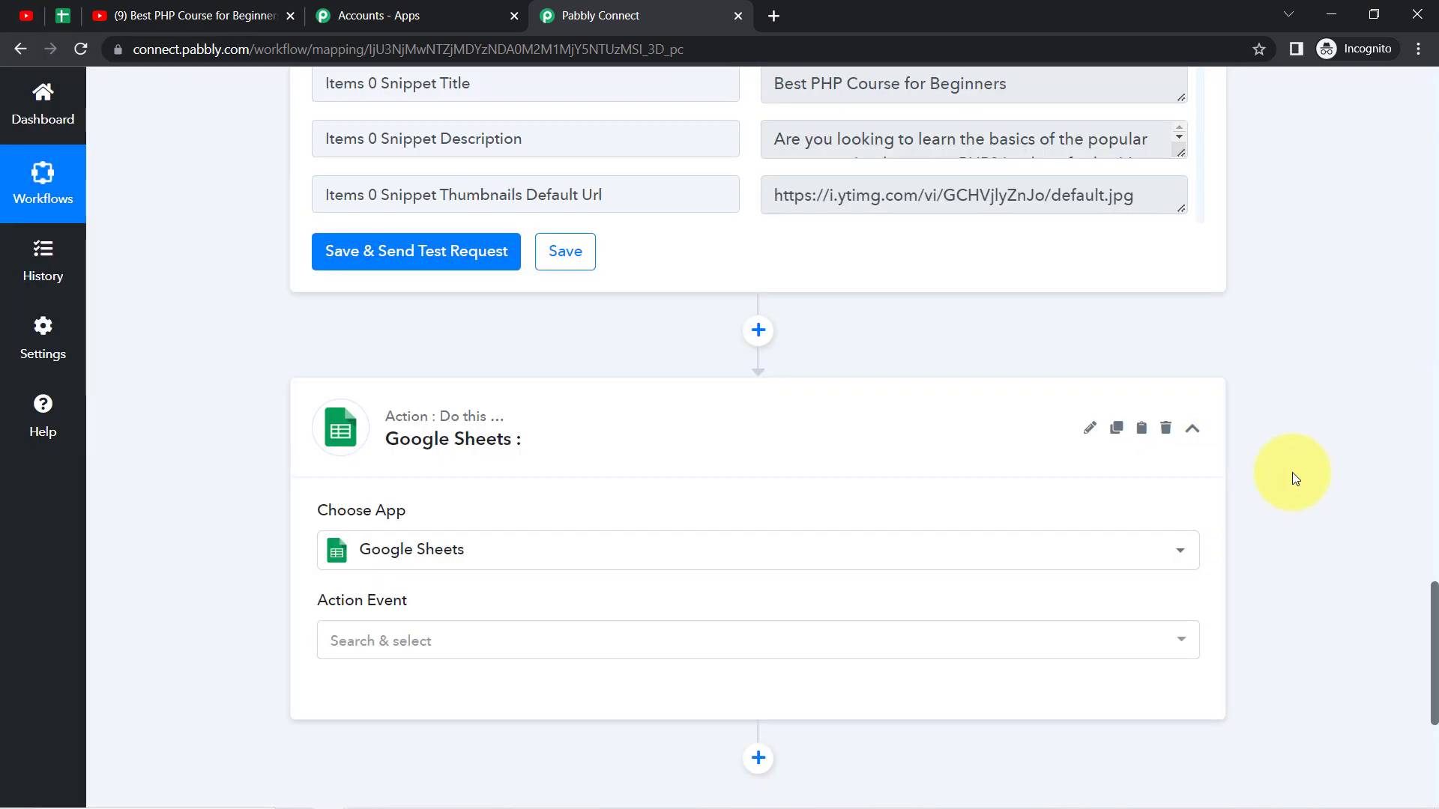
{"action": "left_click_drag", "start_coordinate": [1437, 579], "coordinate": [1432, 643]}
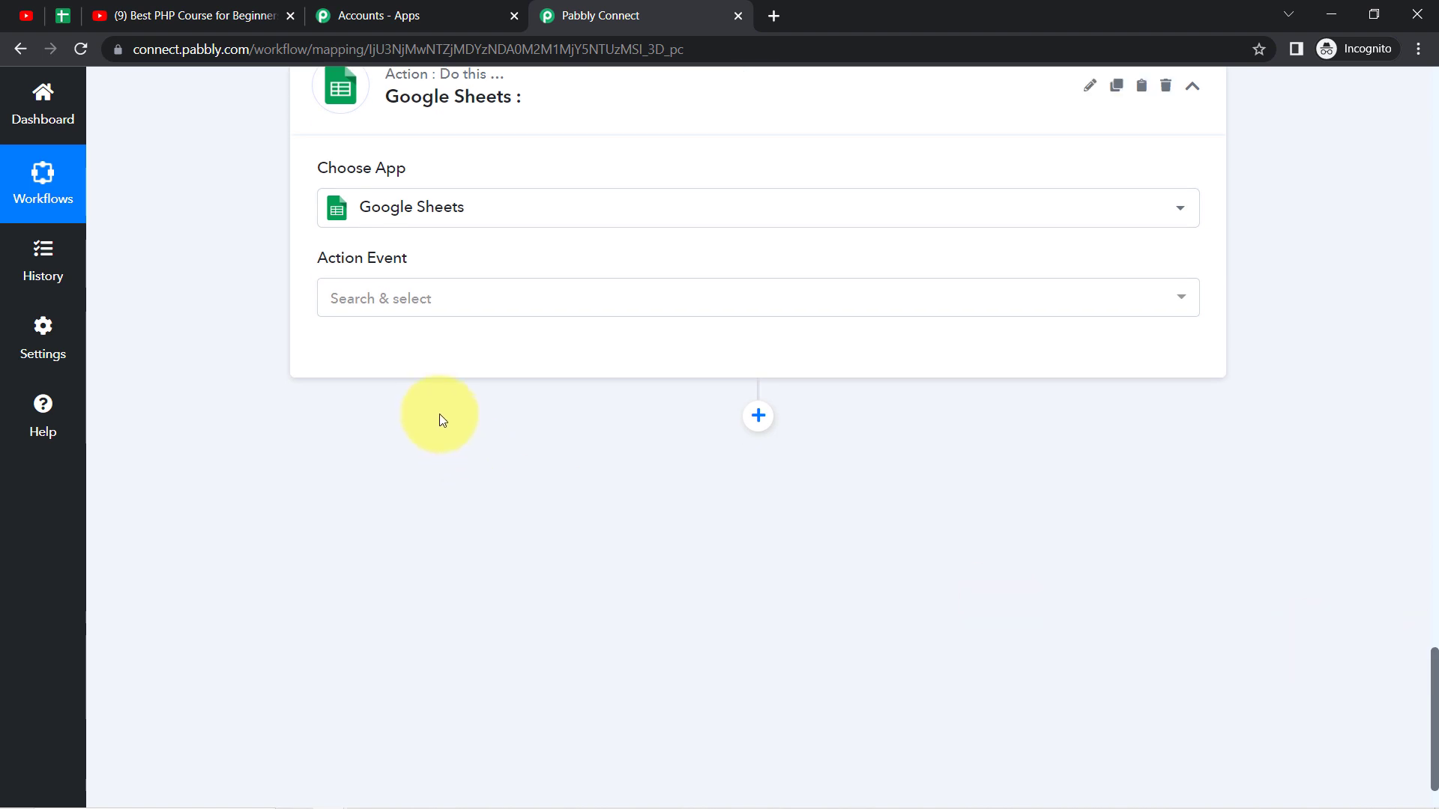
{"action": "left_click", "coordinate": [380, 304]}
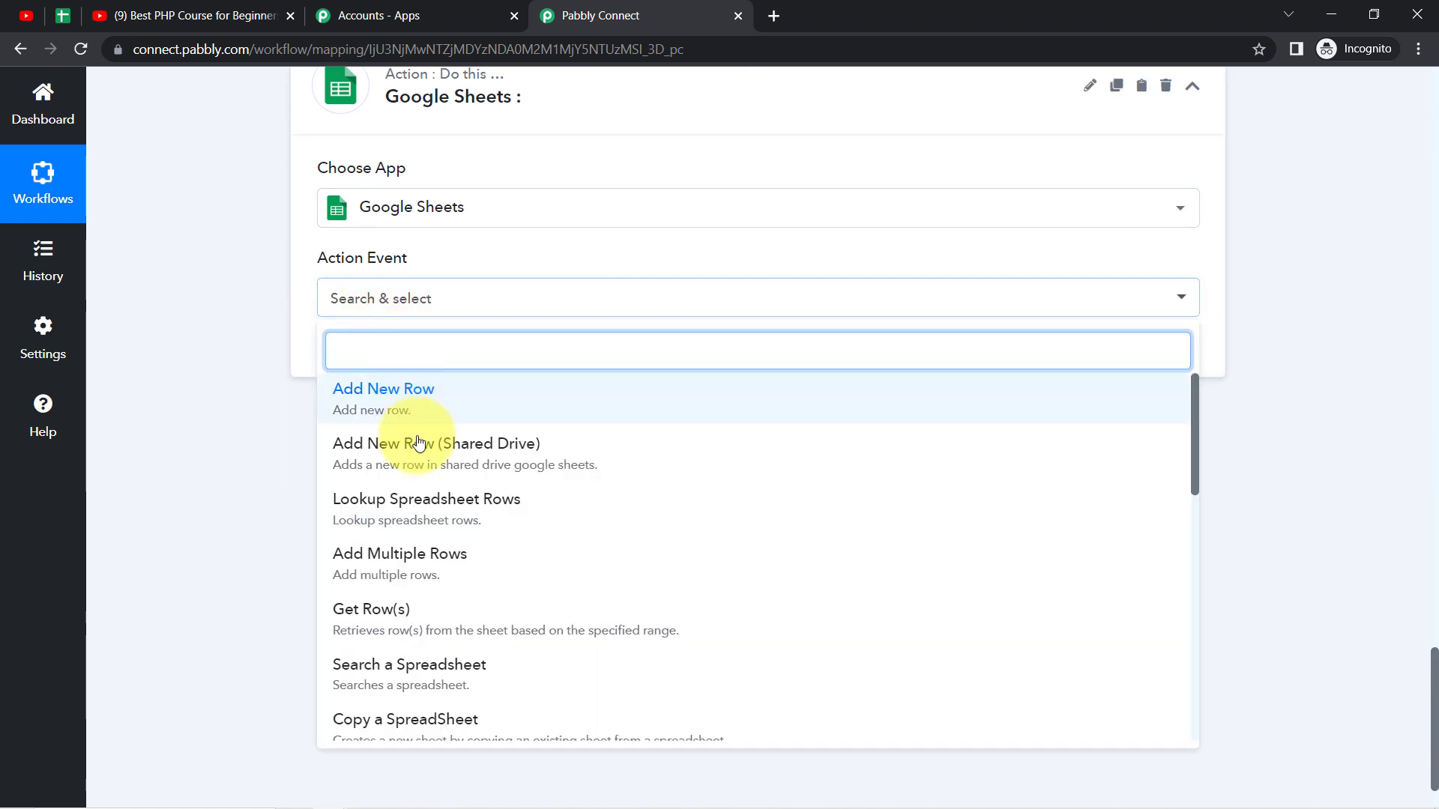
{"action": "left_click", "coordinate": [405, 398]}
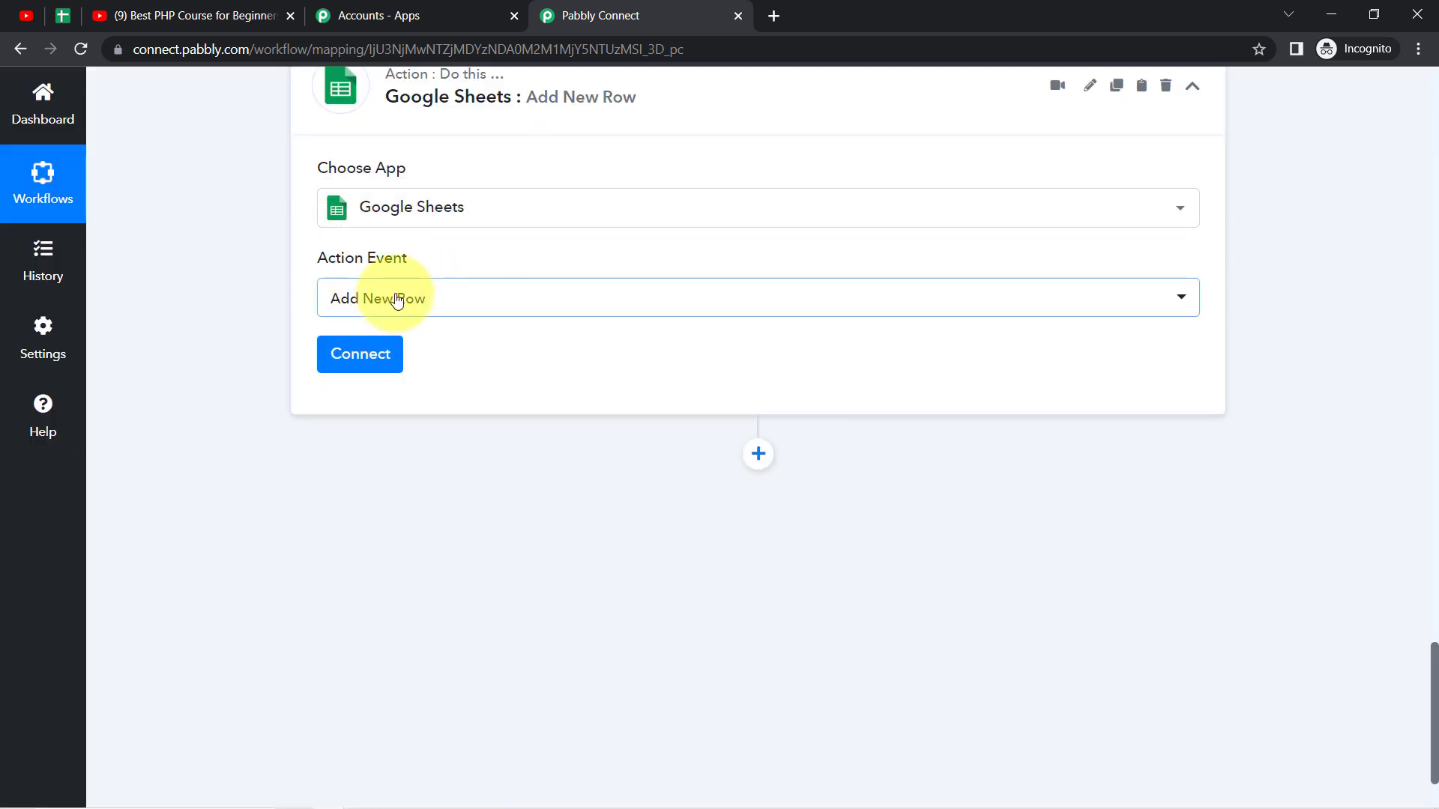
Step: Connect the Add New Row action using the existing connection Google Sheets #815 and save it
{"action": "left_click", "coordinate": [358, 357]}
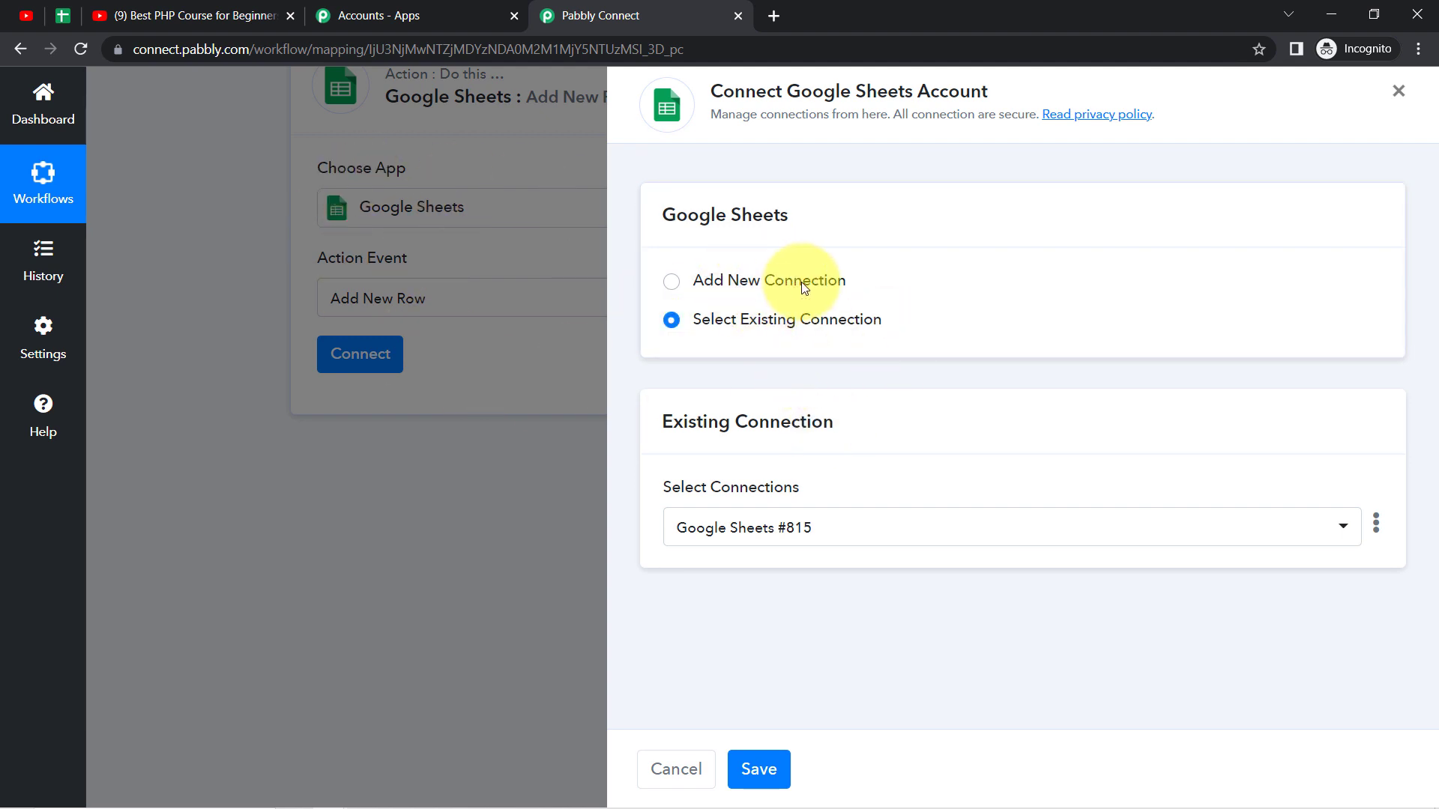
{"action": "left_click", "coordinate": [772, 282]}
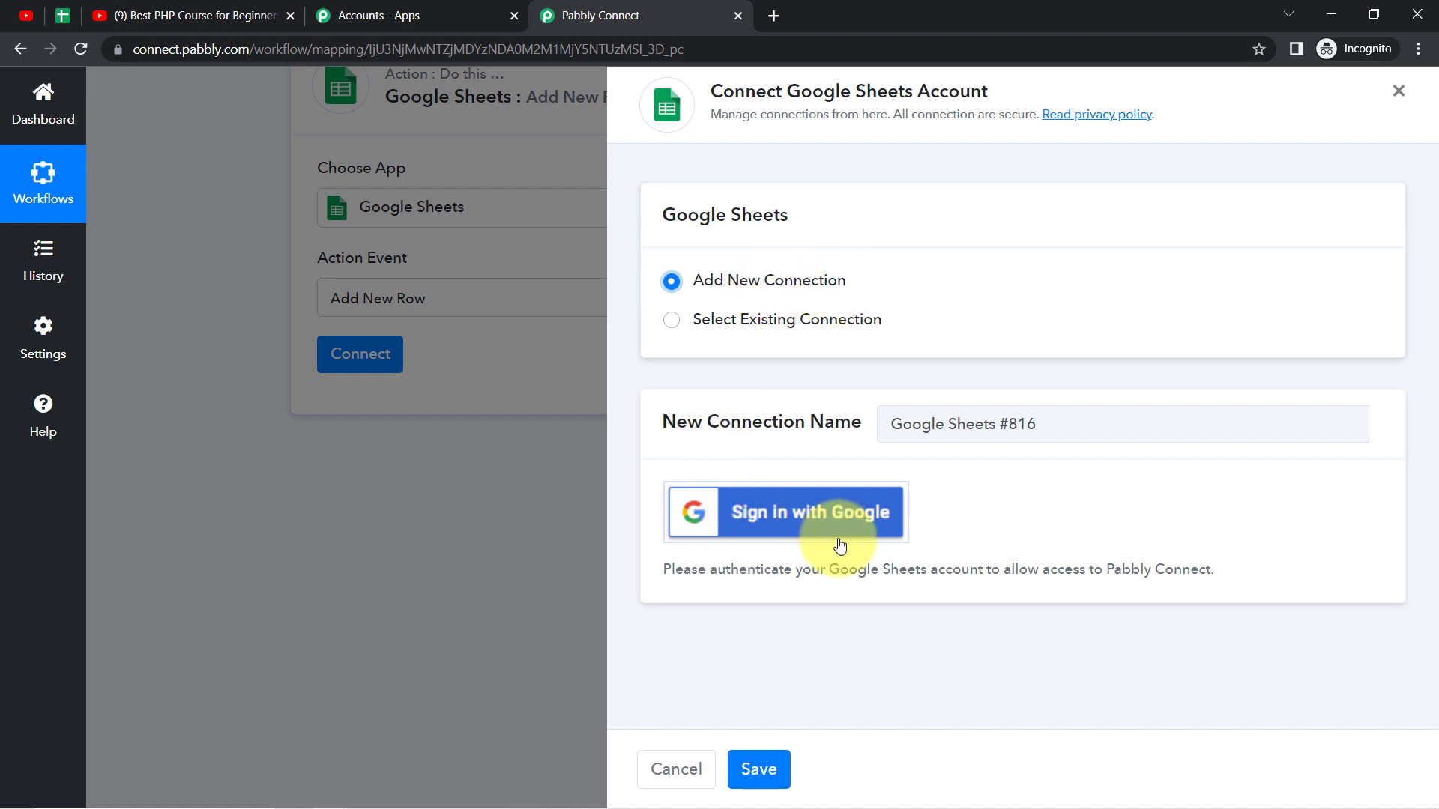
{"action": "left_click", "coordinate": [751, 321]}
{"action": "left_click", "coordinate": [761, 764]}
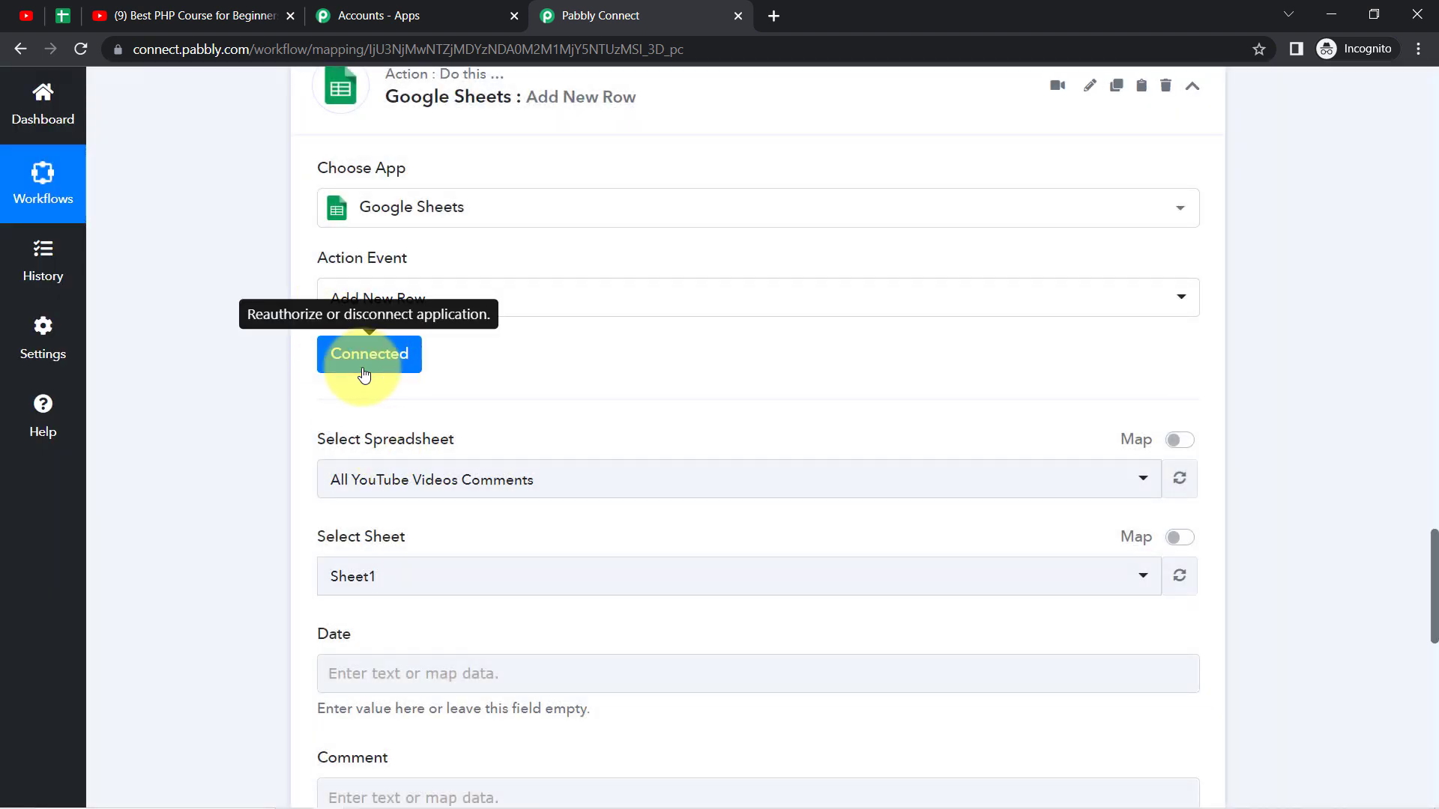
Step: Select the All YouTube Videos Comments spreadsheet for the new row and check the Sheet1 name against the spreadsheet itself
{"action": "left_click", "coordinate": [425, 489]}
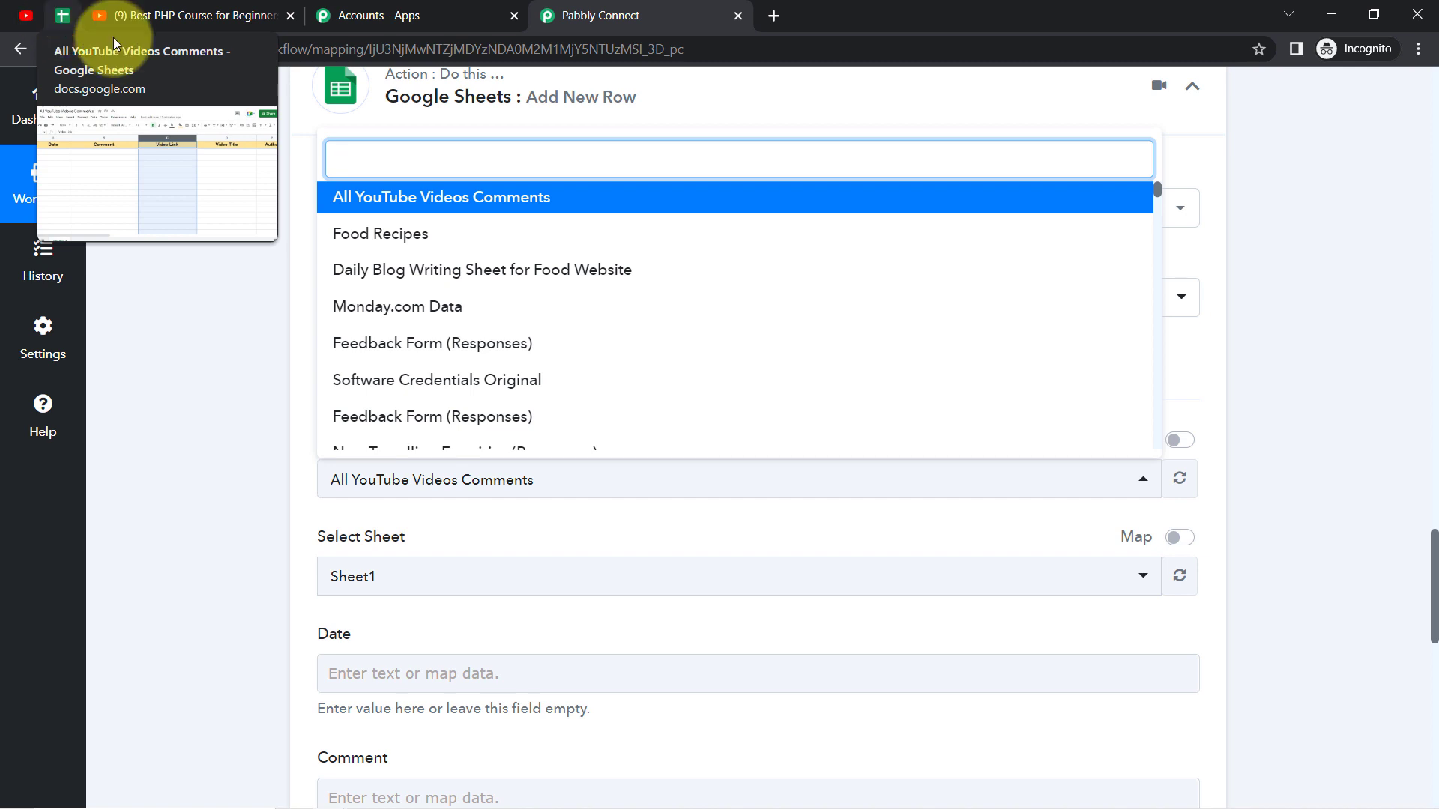
{"action": "left_click", "coordinate": [469, 196]}
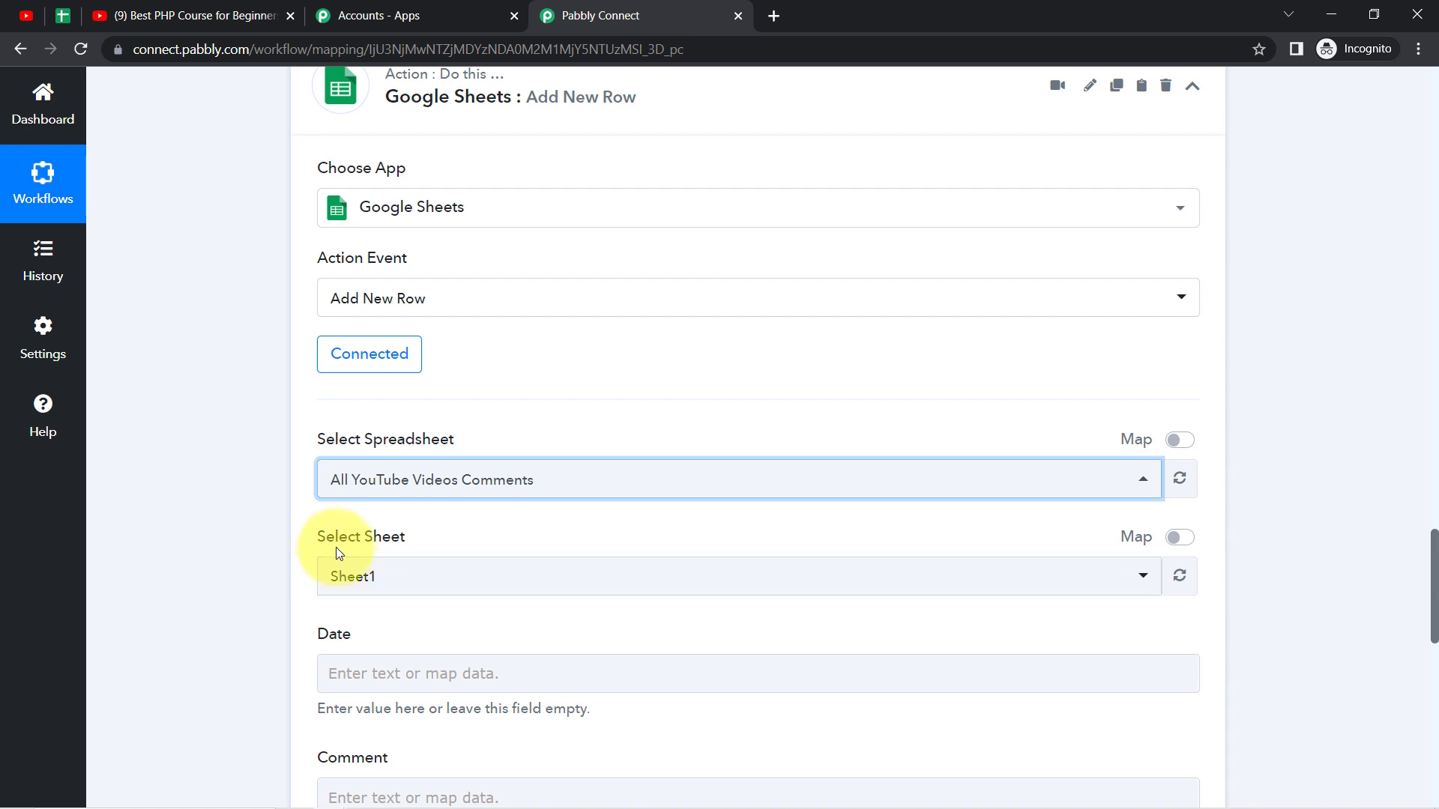
{"action": "left_click_drag", "start_coordinate": [330, 552], "coordinate": [364, 557]}
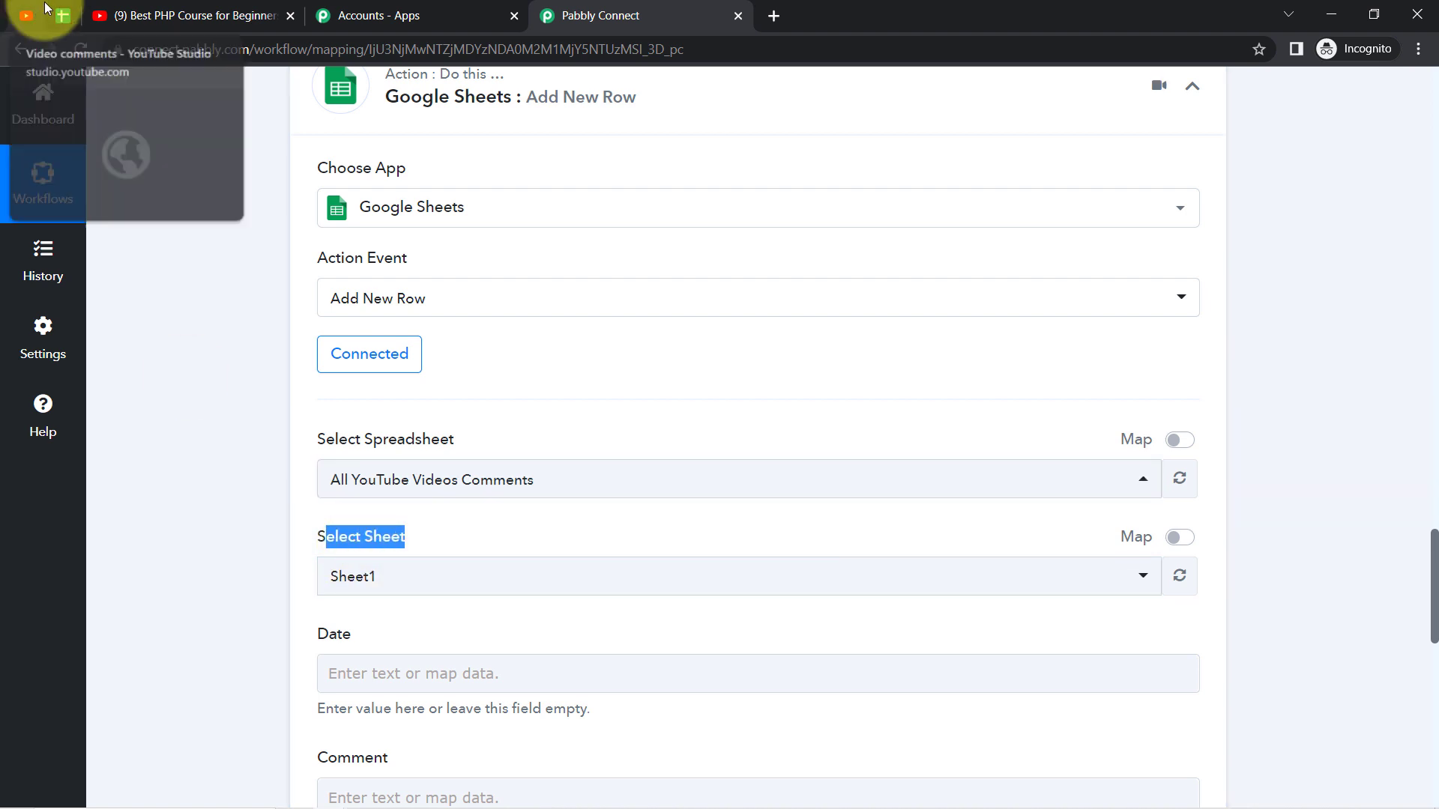
{"action": "left_click", "coordinate": [56, 16]}
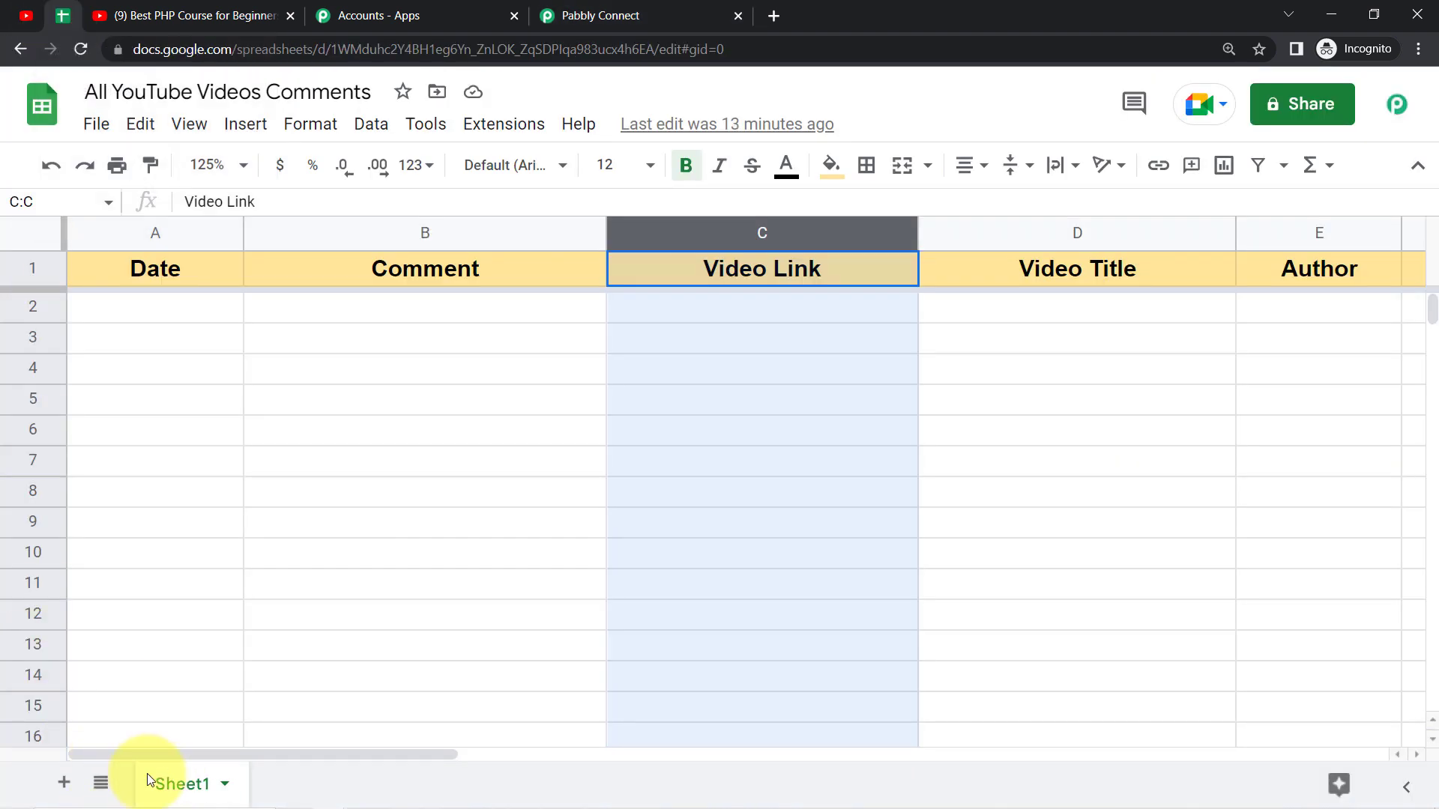
{"action": "left_click", "coordinate": [684, 13]}
{"action": "left_click", "coordinate": [257, 547]}
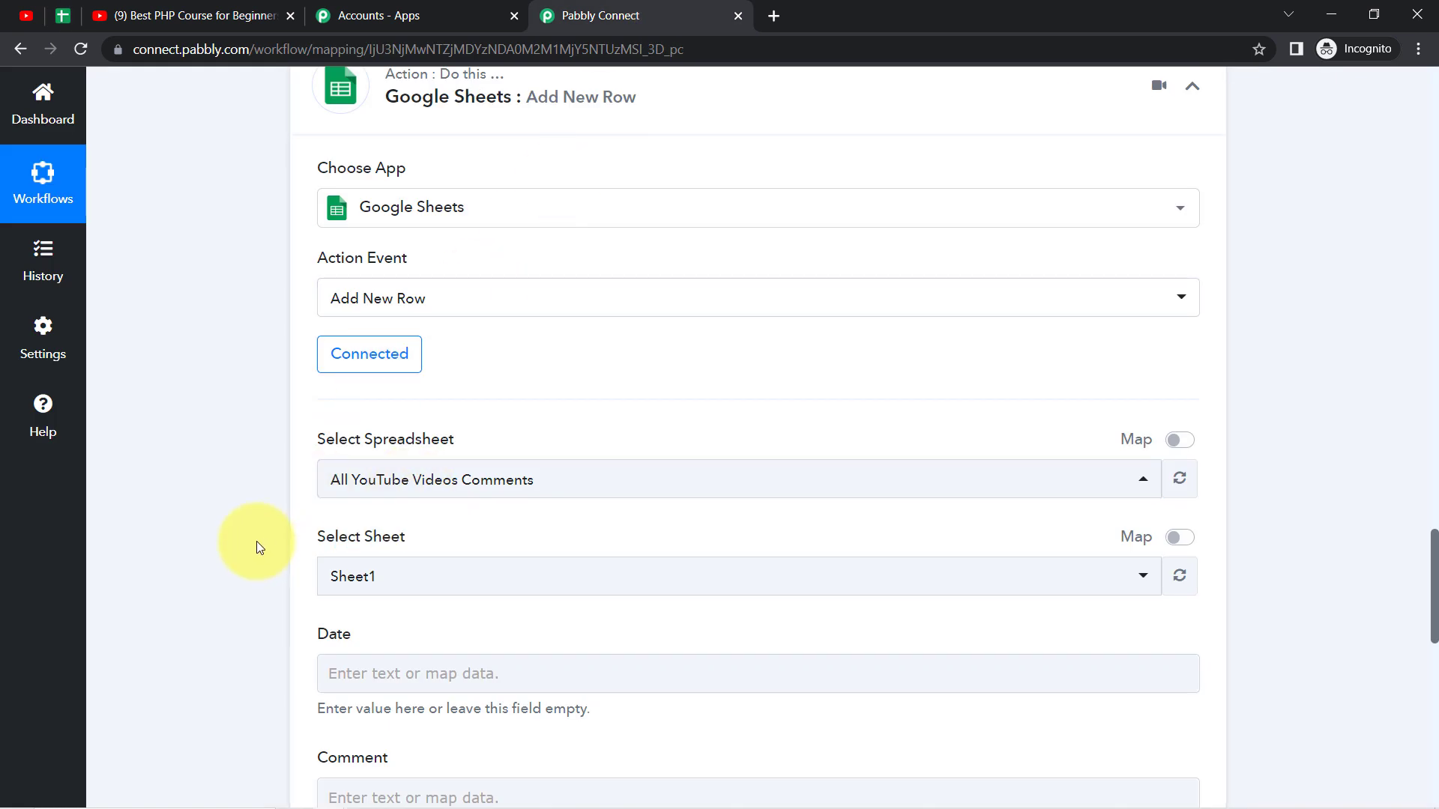
Step: Map the row's Date field to the trigger's Snippet TopLevelComment Snippet UpdatedAt value
{"action": "scroll", "coordinate": [256, 541], "scroll_direction": "down", "scroll_amount": 4}
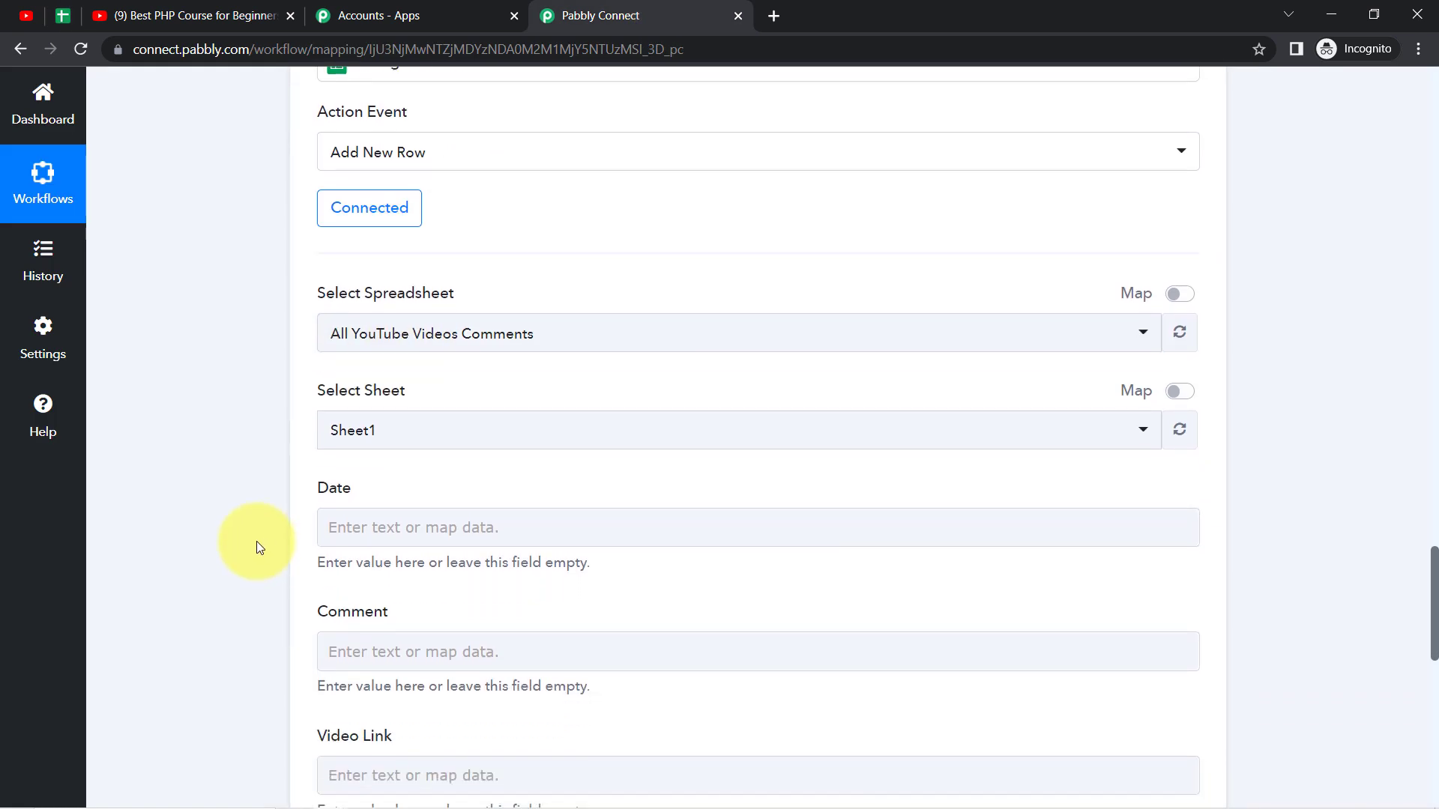
{"action": "scroll", "coordinate": [256, 541], "scroll_direction": "down", "scroll_amount": 2}
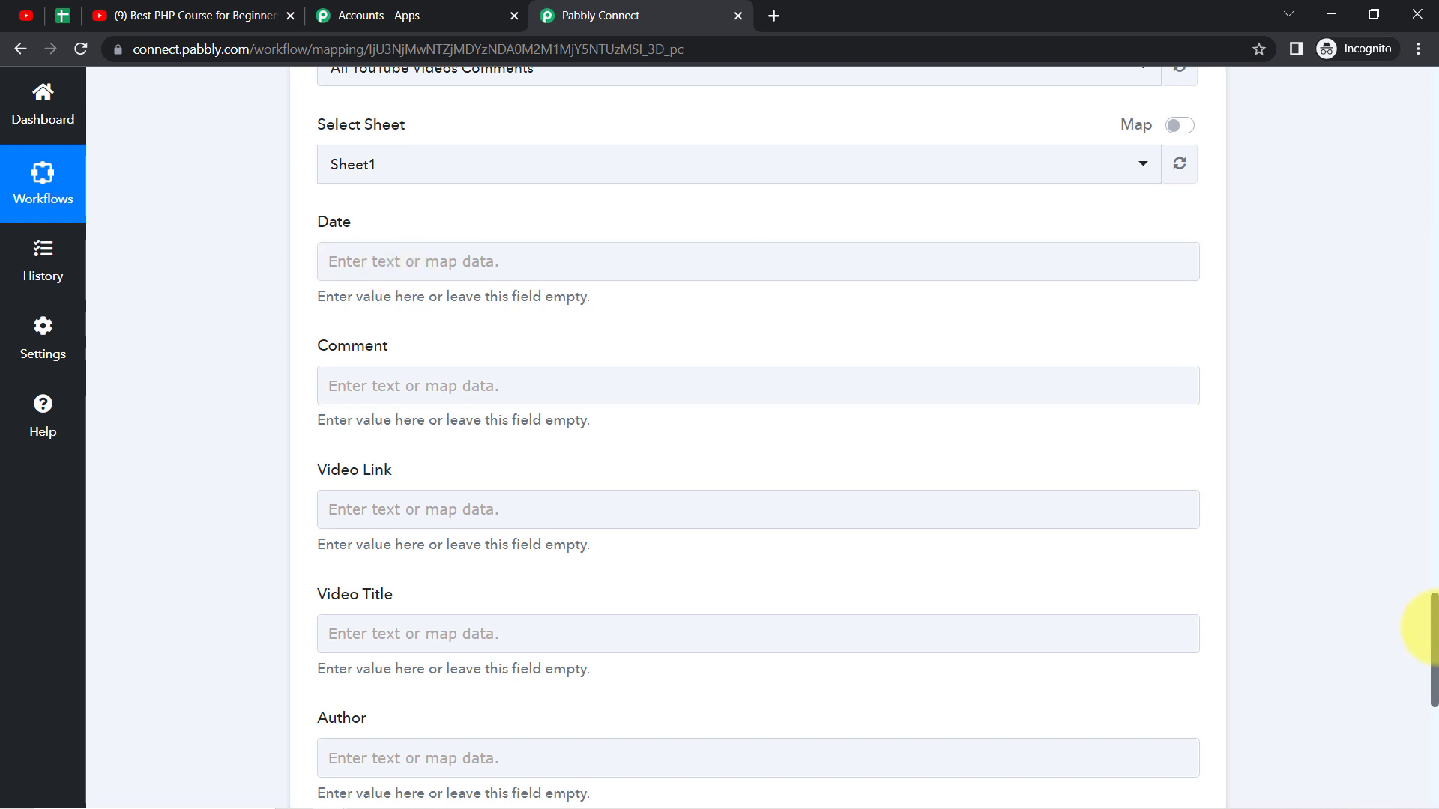
{"action": "mouse_move", "coordinate": [1432, 631]}
{"action": "left_mouse_down"}
{"action": "mouse_move", "coordinate": [1431, 478]}
{"action": "mouse_move", "coordinate": [1413, 421]}
{"action": "mouse_move", "coordinate": [1413, 647]}
{"action": "left_mouse_up"}
{"action": "left_click", "coordinate": [381, 211]}
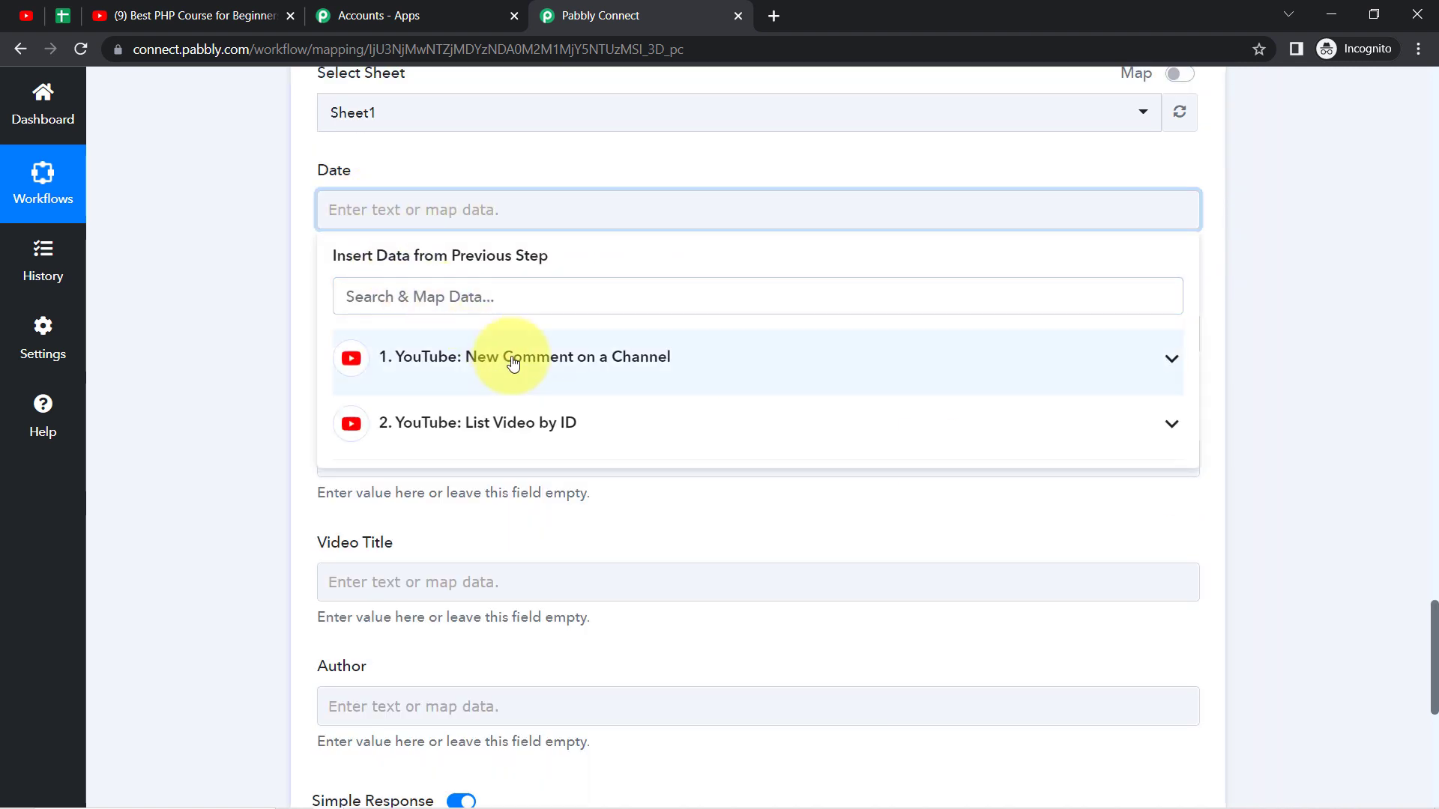
{"action": "left_click", "coordinate": [513, 364]}
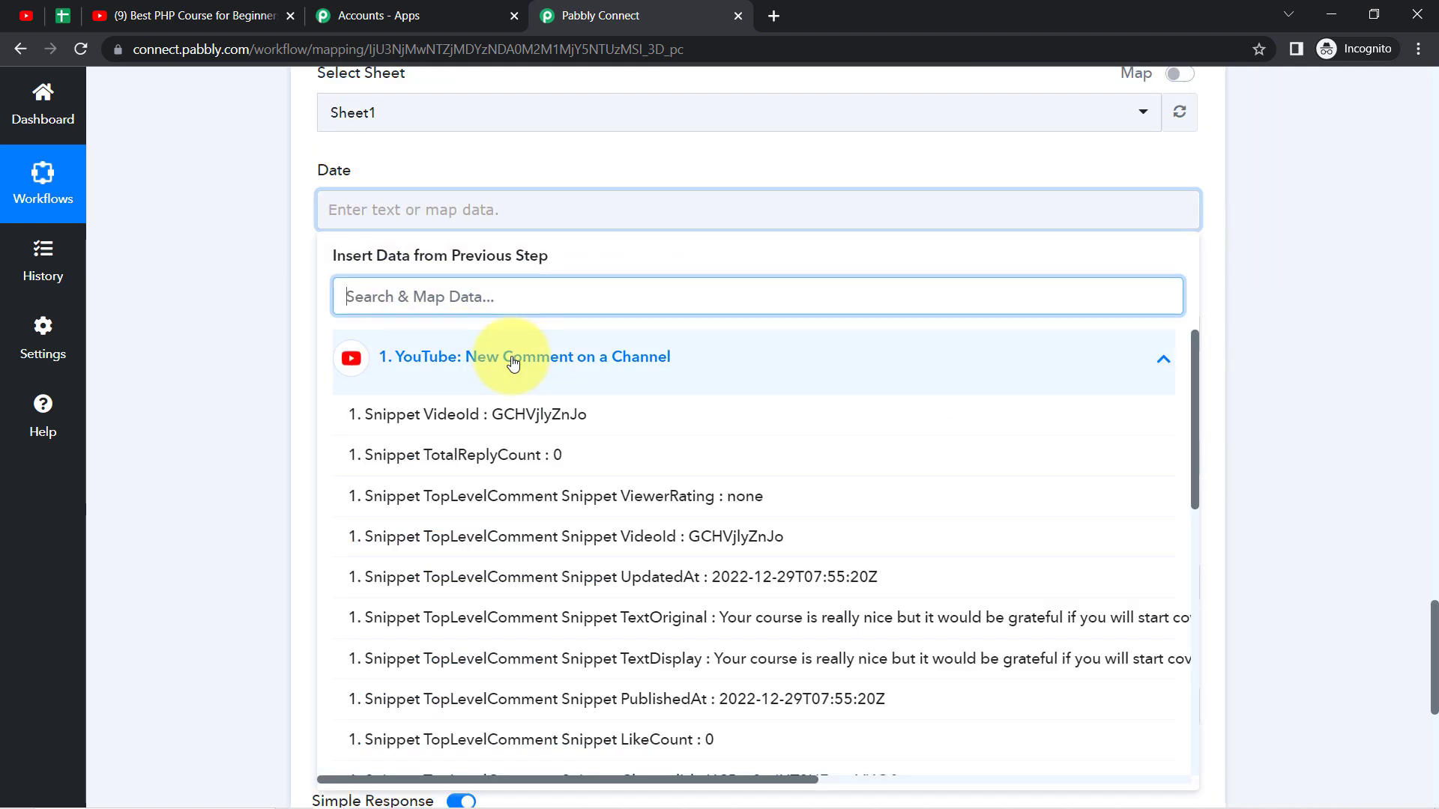
{"action": "left_click", "coordinate": [772, 579]}
{"action": "left_click", "coordinate": [179, 284]}
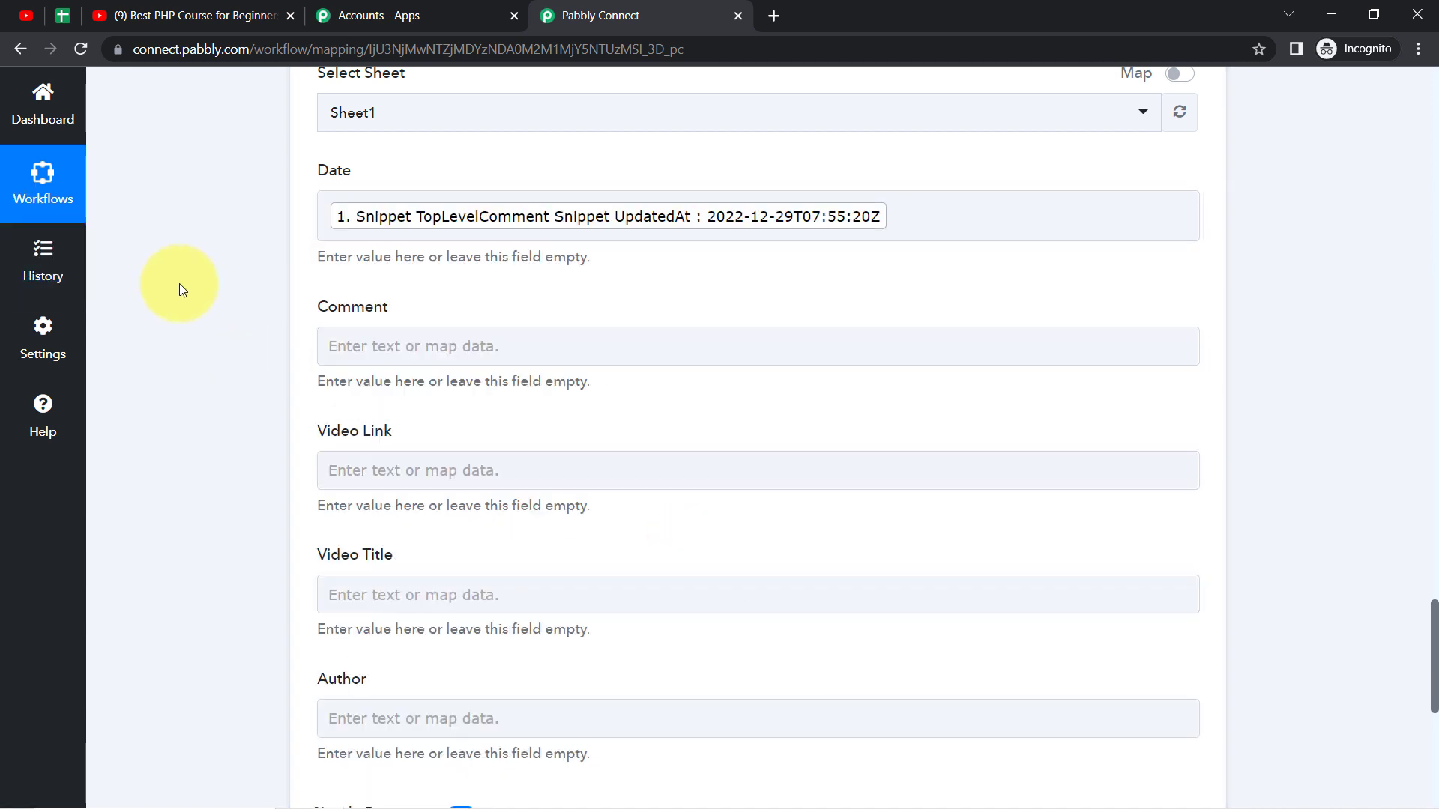
Step: Map the row's Comment field to the trigger's Snippet TopLevelComment Snippet TextOriginal value
{"action": "left_click", "coordinate": [419, 340]}
{"action": "left_click", "coordinate": [588, 509]}
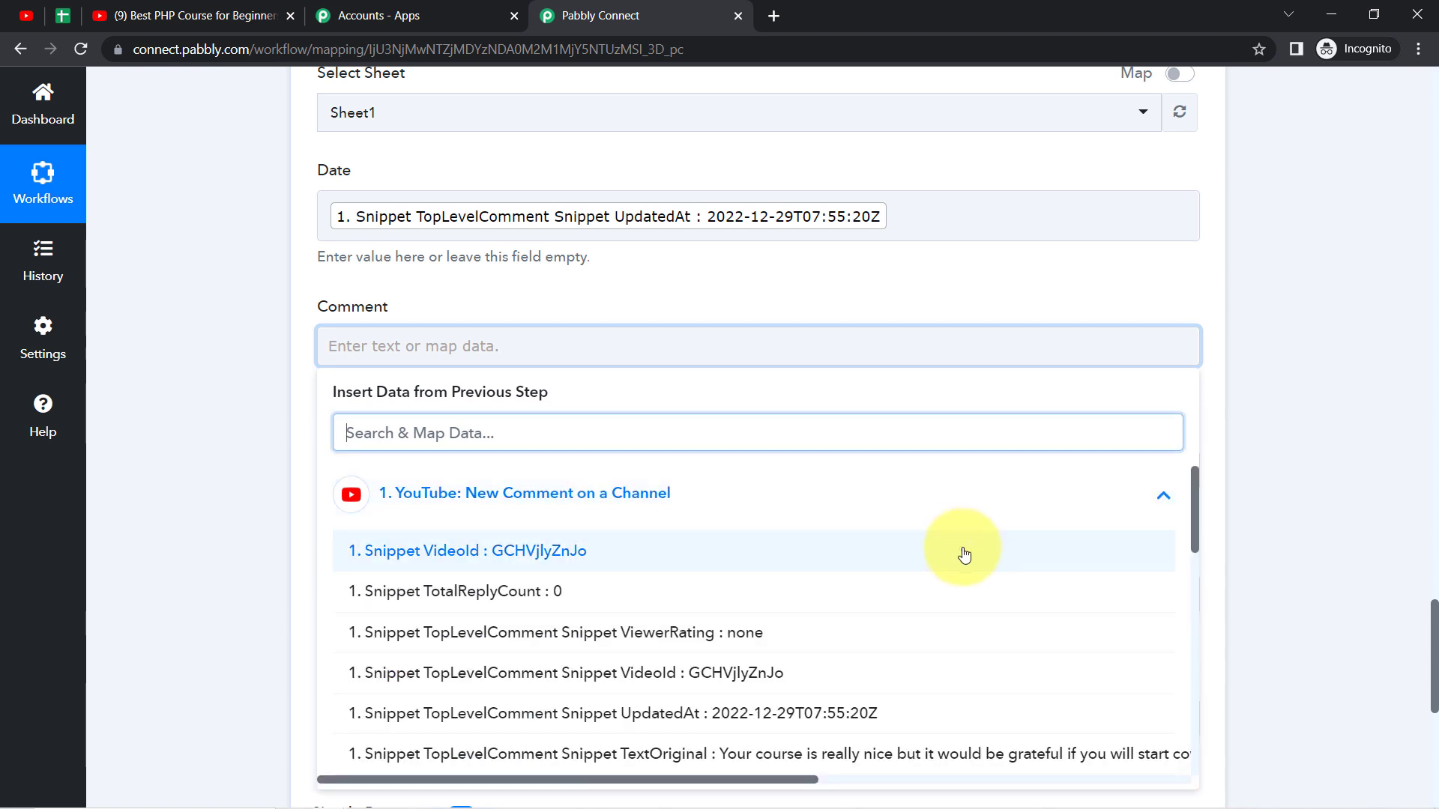
{"action": "left_click_drag", "start_coordinate": [1191, 516], "coordinate": [1193, 557]}
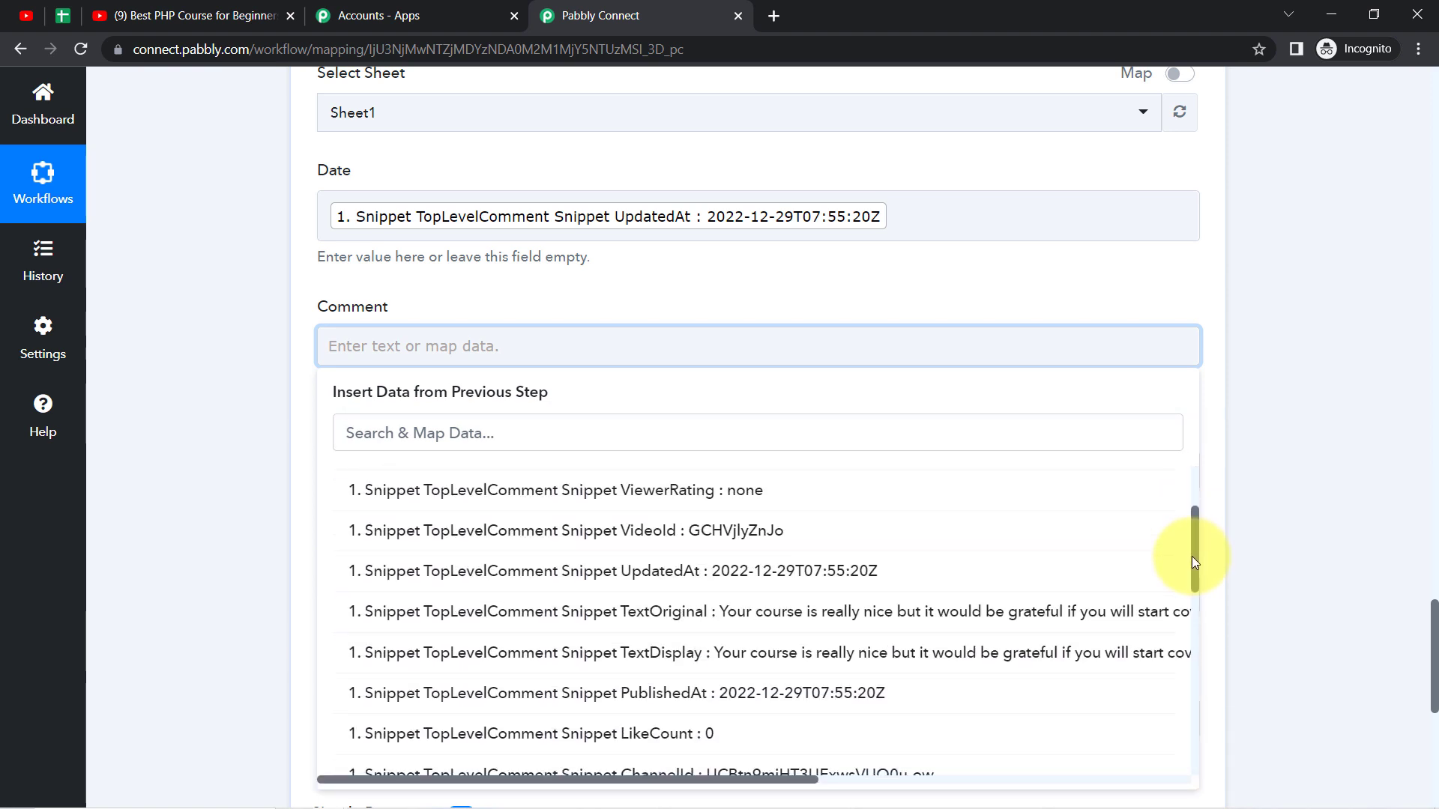
{"action": "left_click", "coordinate": [796, 614]}
{"action": "left_click", "coordinate": [286, 385]}
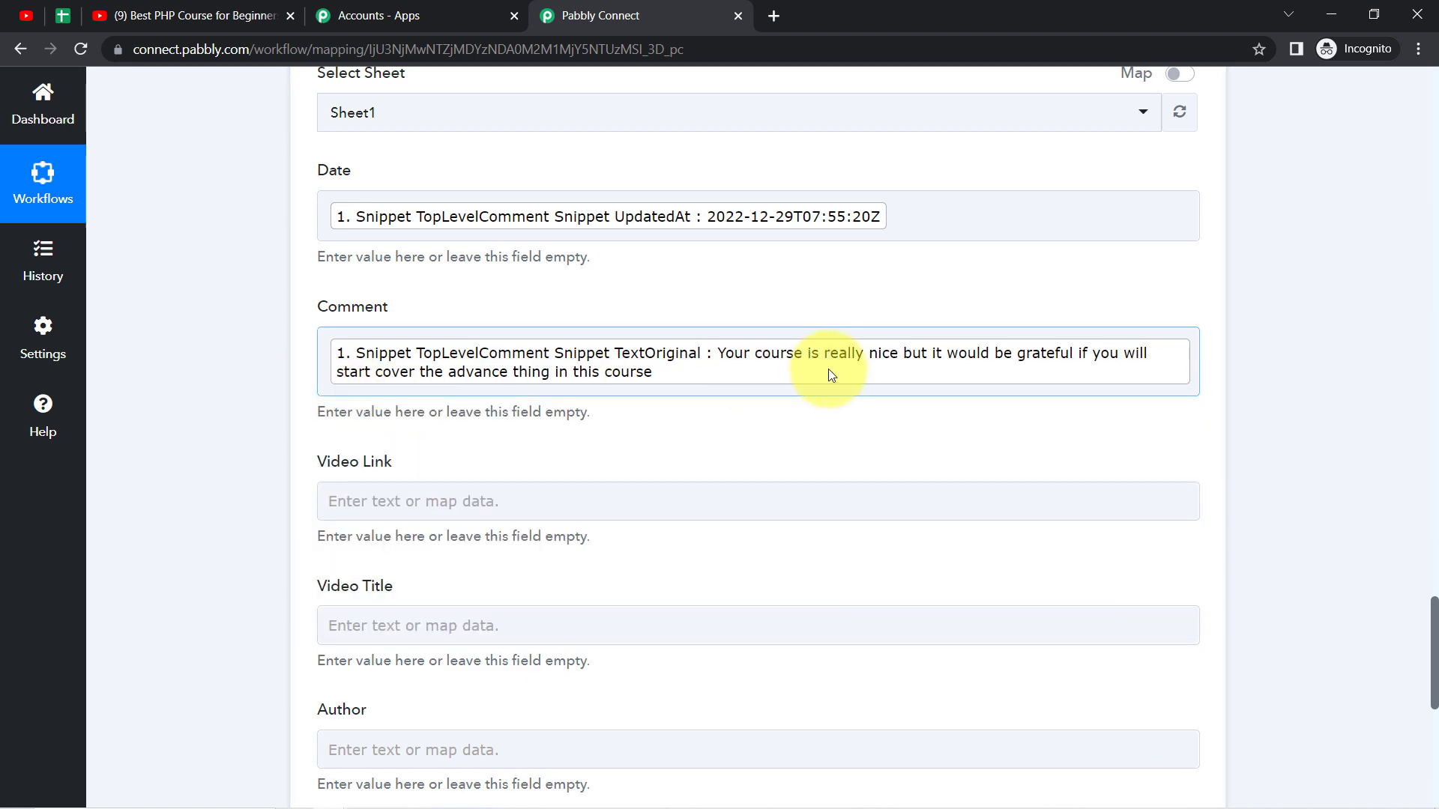
{"action": "left_click_drag", "start_coordinate": [1435, 661], "coordinate": [1434, 696]}
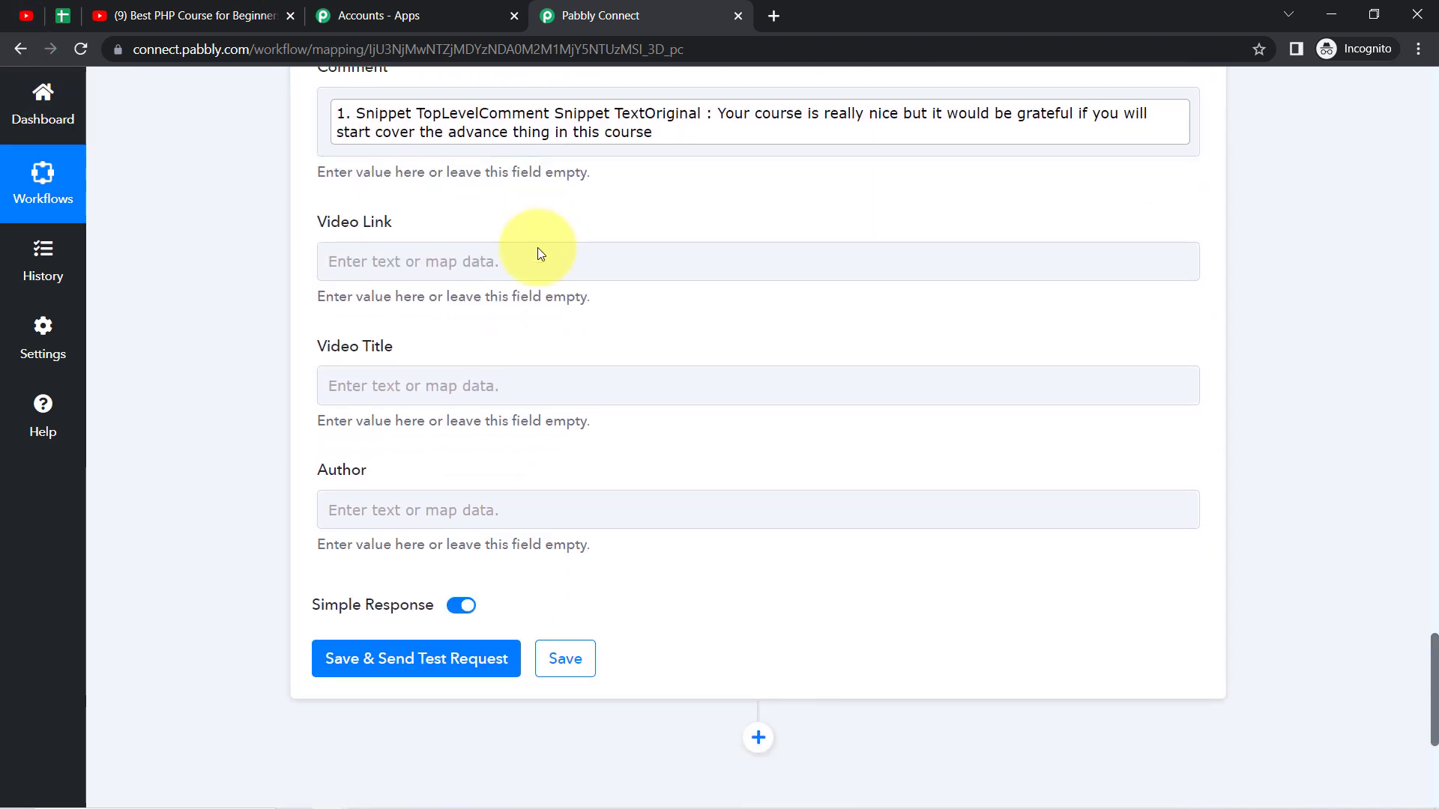
{"action": "left_click", "coordinate": [460, 276]}
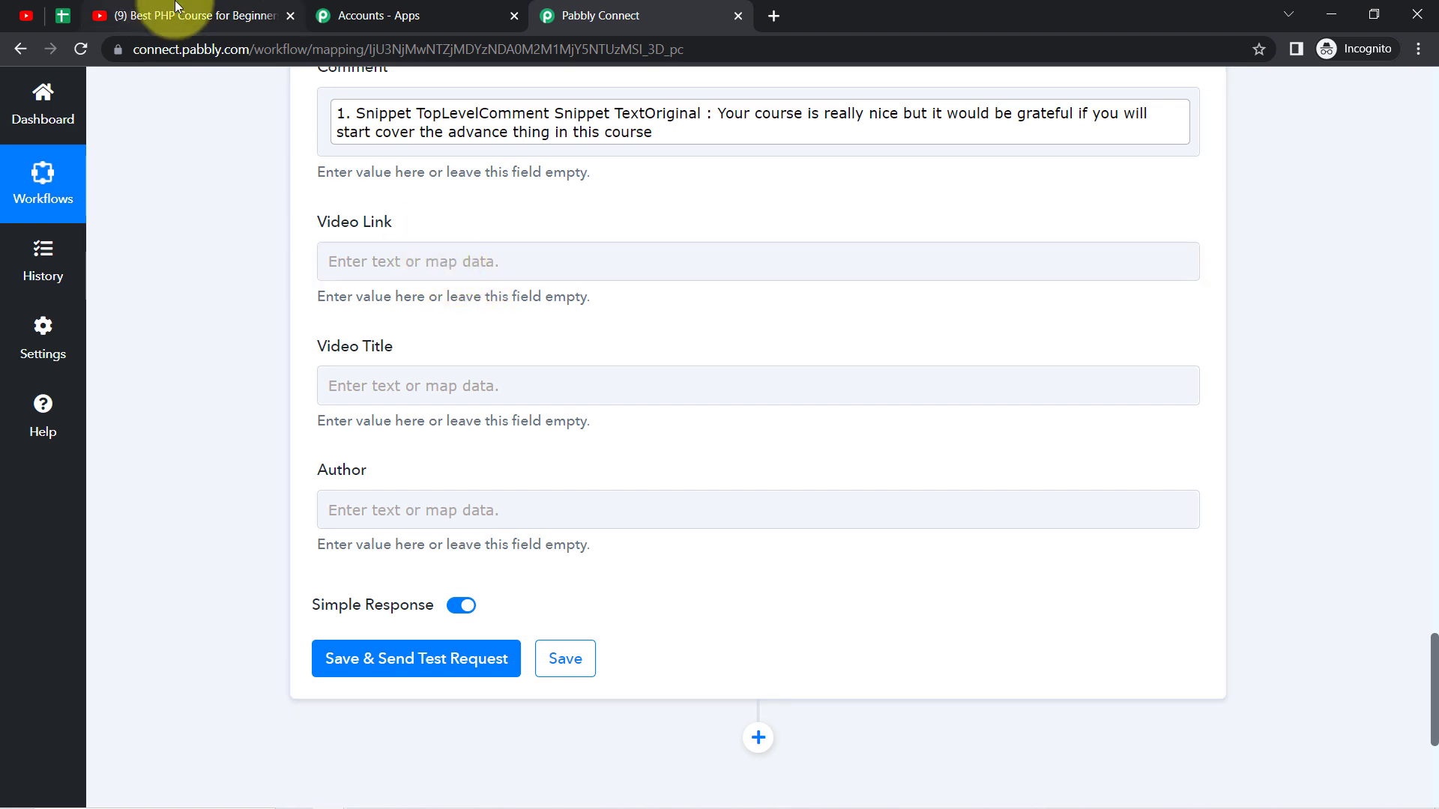
{"action": "left_click", "coordinate": [213, 15]}
{"action": "left_click", "coordinate": [241, 46]}
{"action": "left_click", "coordinate": [318, 49]}
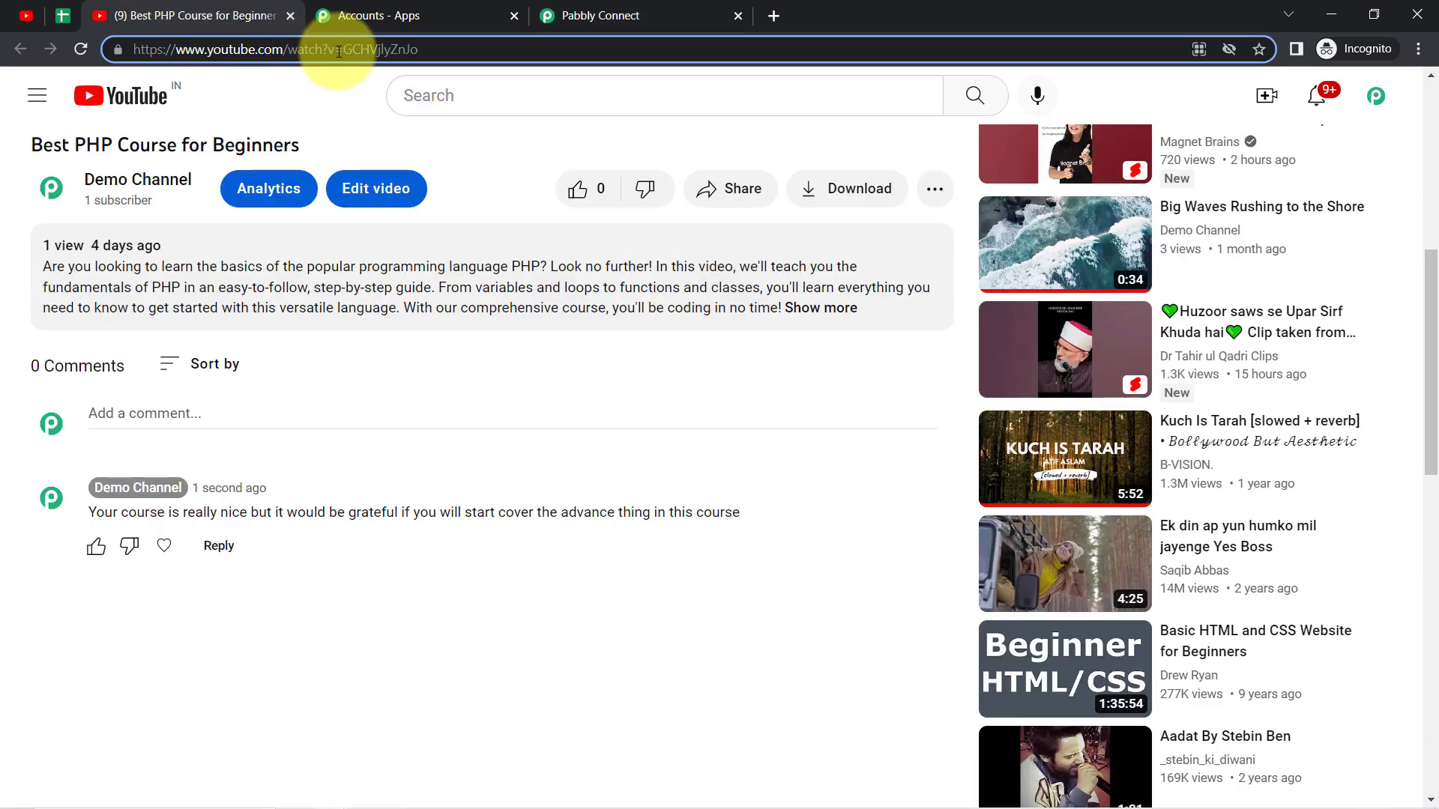
{"action": "left_click_drag", "start_coordinate": [344, 51], "coordinate": [149, 51]}
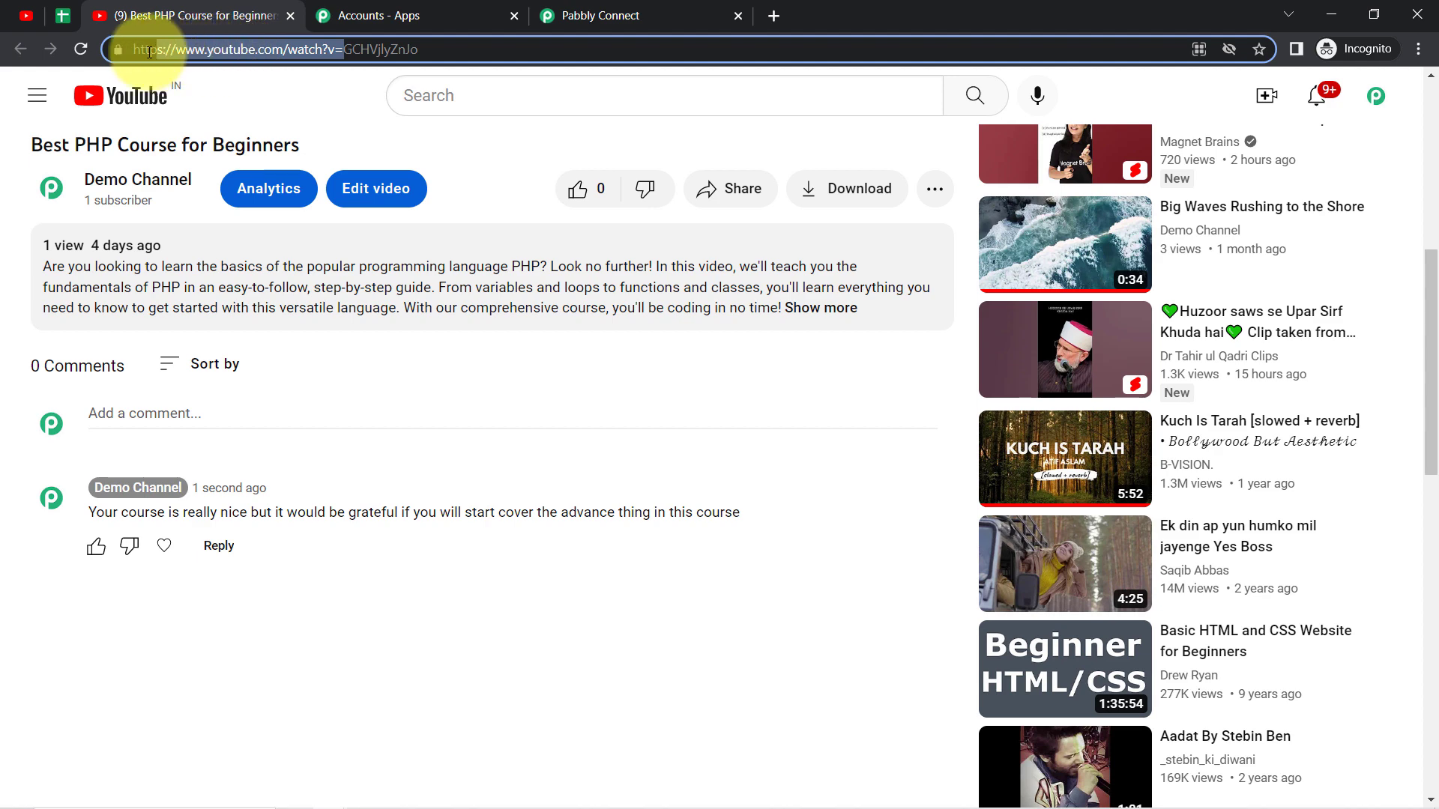
{"action": "left_click", "coordinate": [592, 9]}
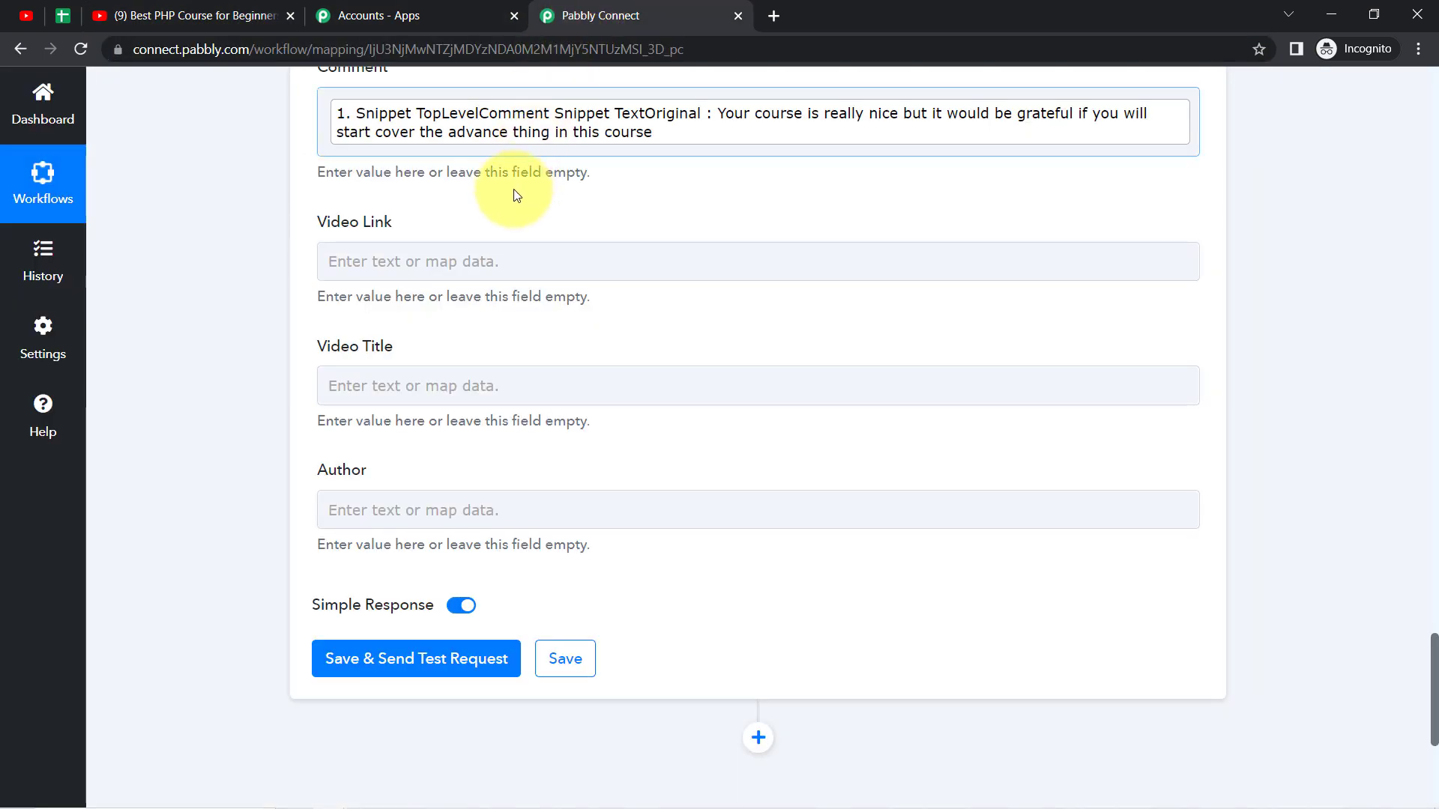
{"action": "left_click", "coordinate": [364, 258]}
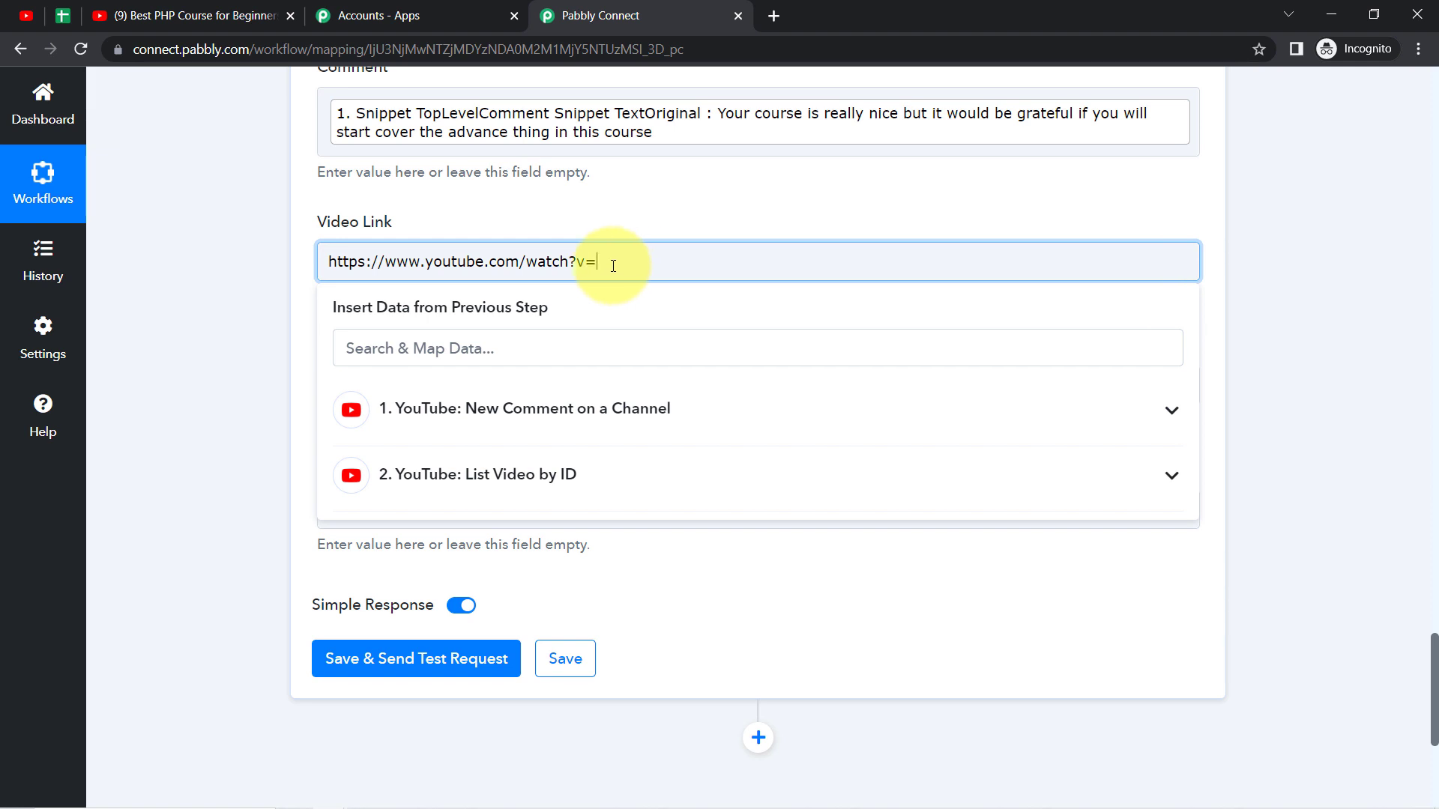
{"action": "left_click", "coordinate": [539, 415]}
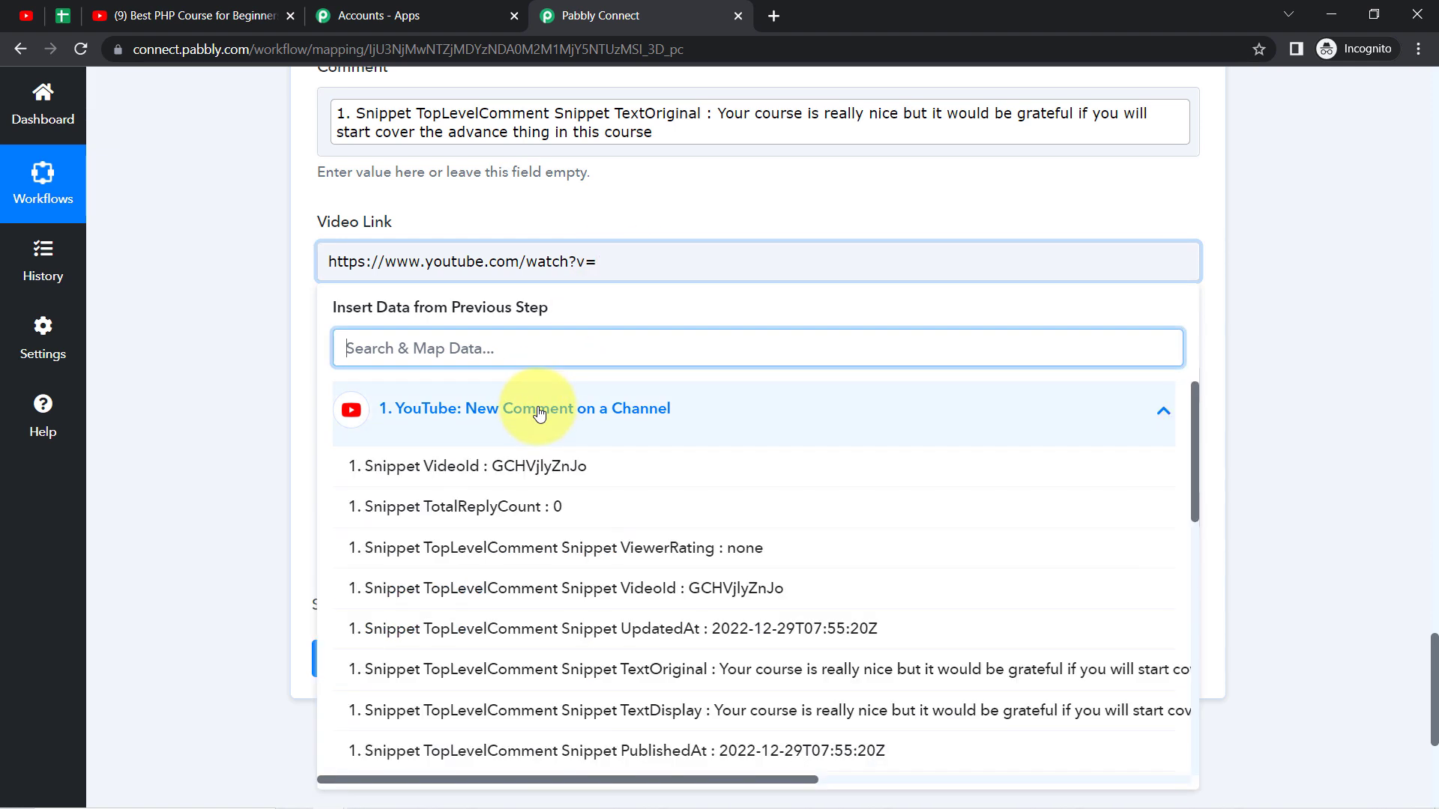
{"action": "left_click", "coordinate": [533, 464]}
{"action": "left_click", "coordinate": [256, 392]}
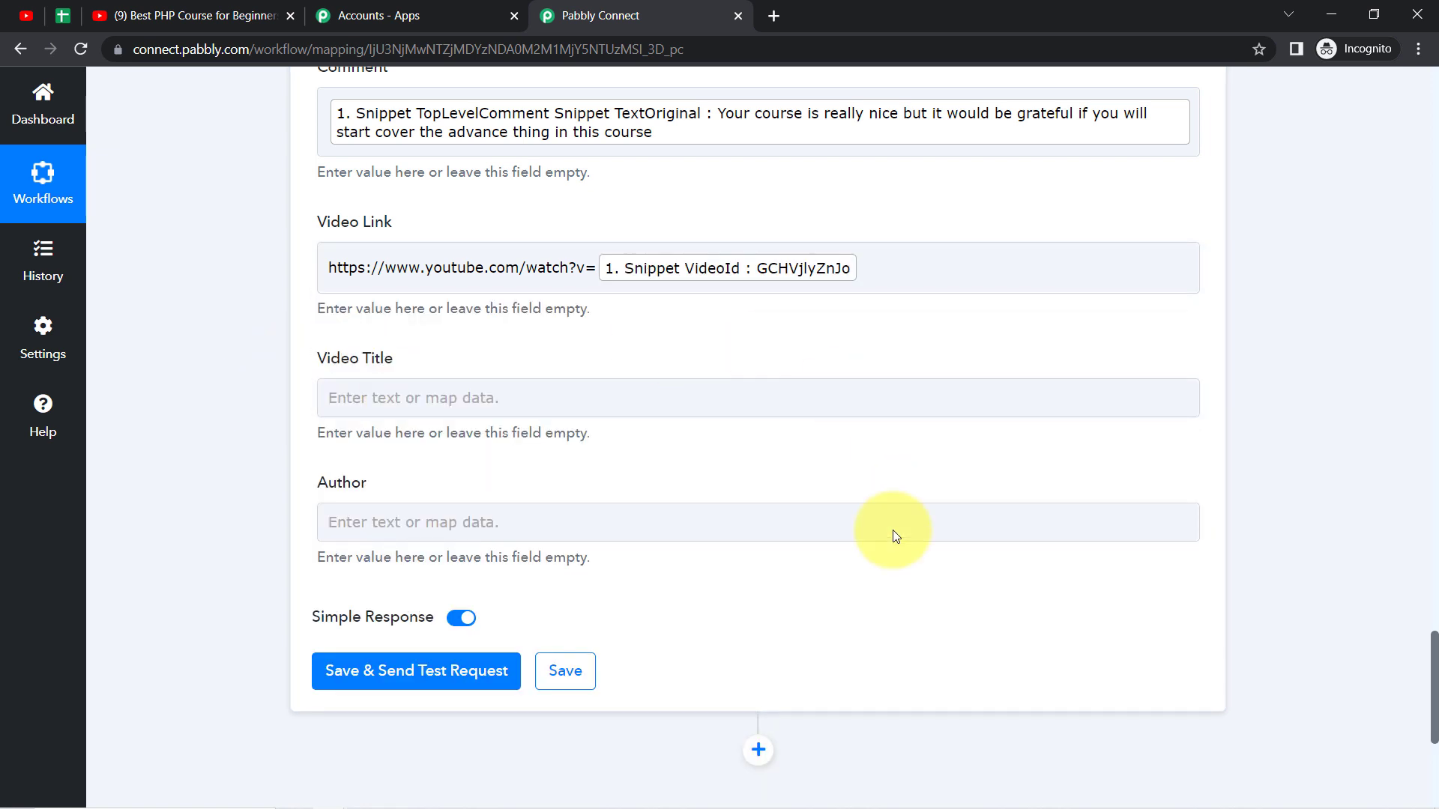
Step: Map the Video Title field to the Items 0 Snippet Title value from the List Video by ID step
{"action": "scroll", "coordinate": [1435, 663], "scroll_direction": "up", "scroll_amount": 4}
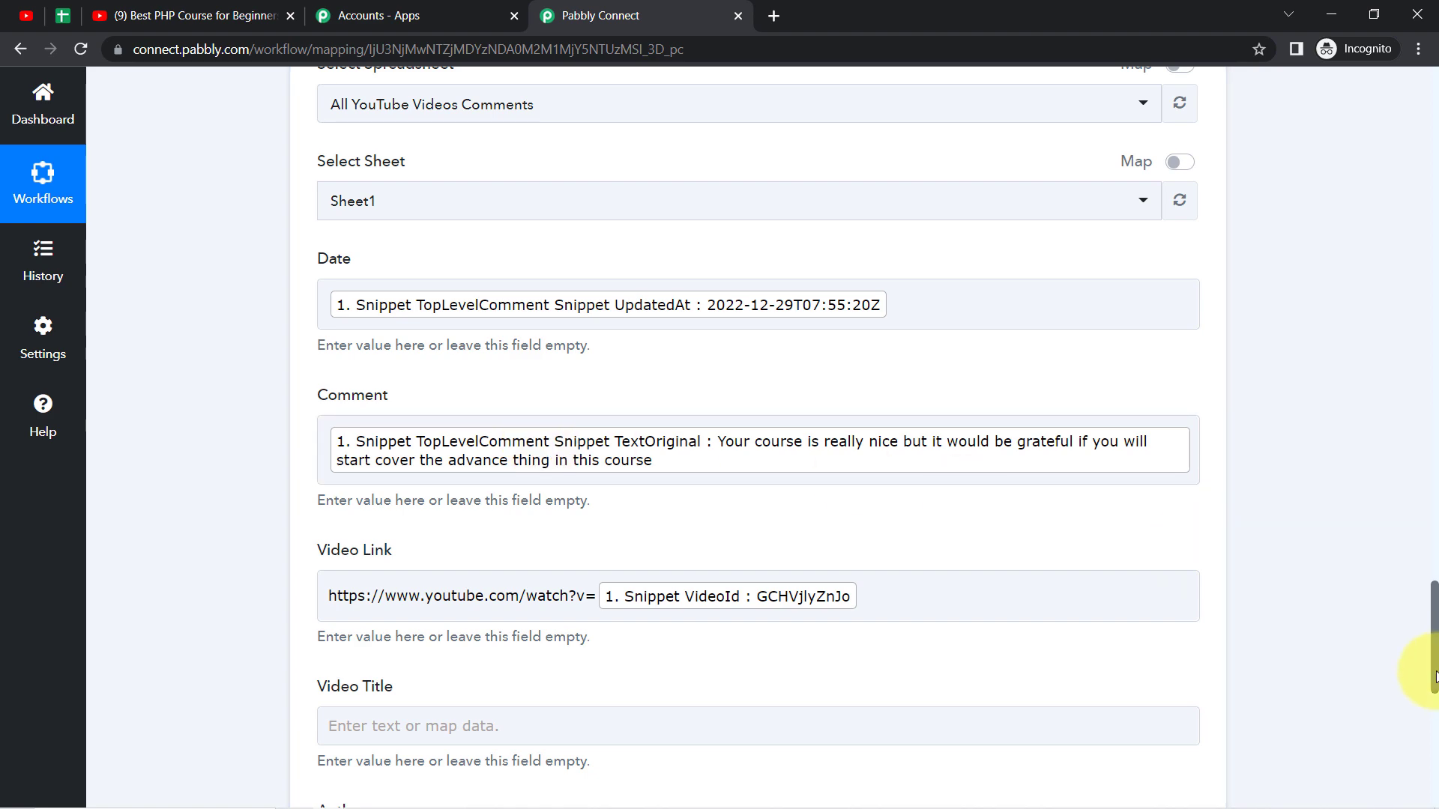
{"action": "left_click_drag", "start_coordinate": [1435, 675], "coordinate": [1400, 665]}
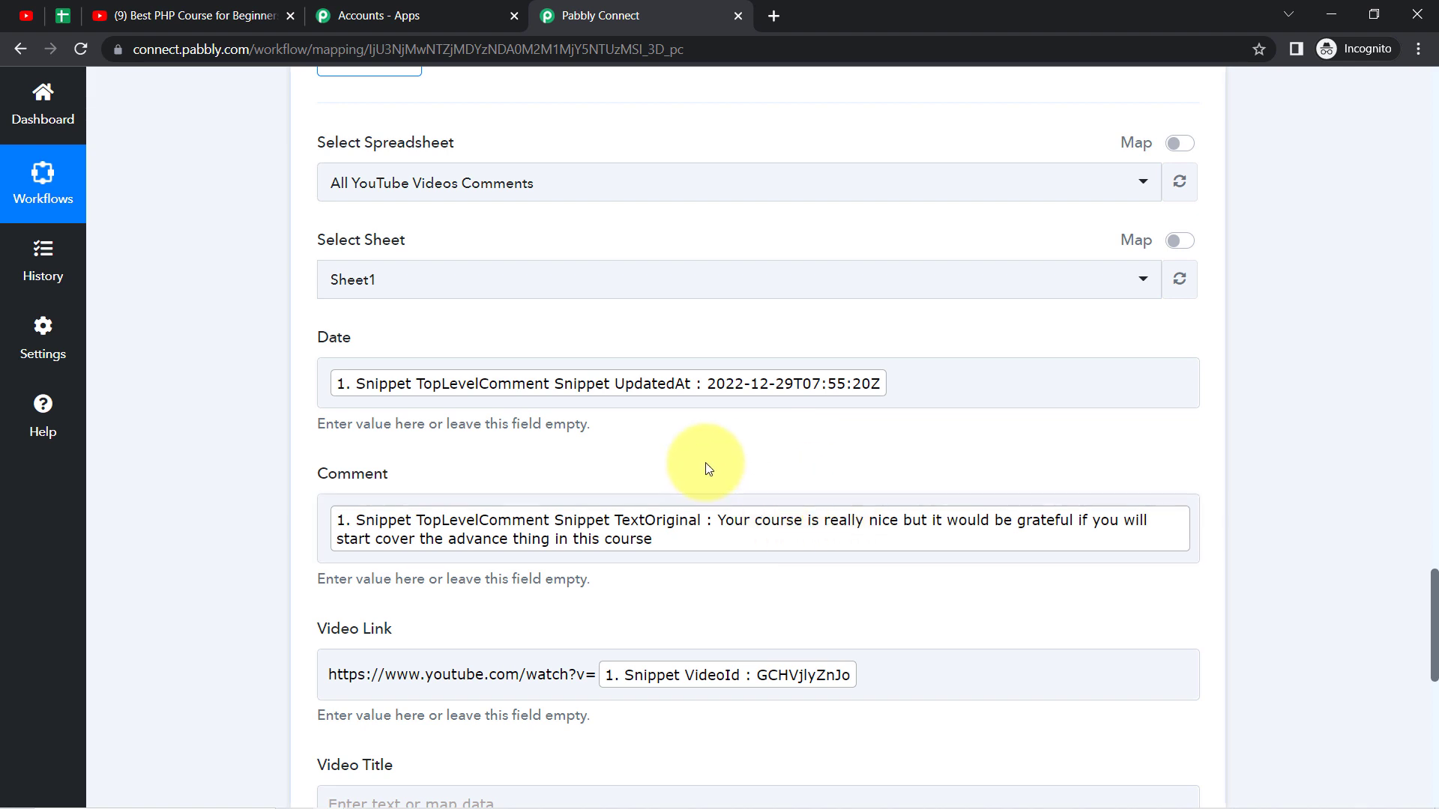
{"action": "left_click", "coordinate": [694, 524]}
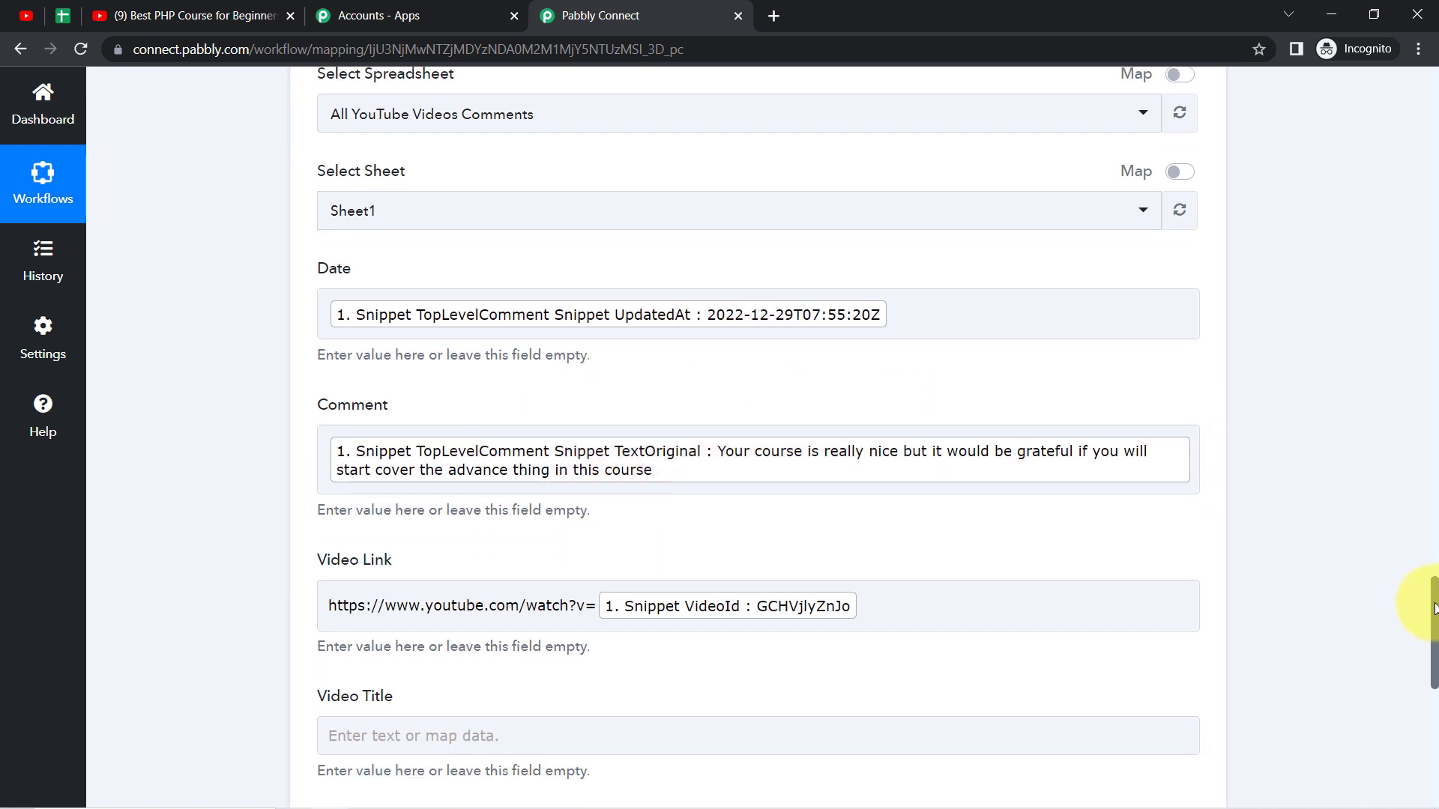
{"action": "scroll", "coordinate": [1016, 636], "scroll_direction": "down", "scroll_amount": 3}
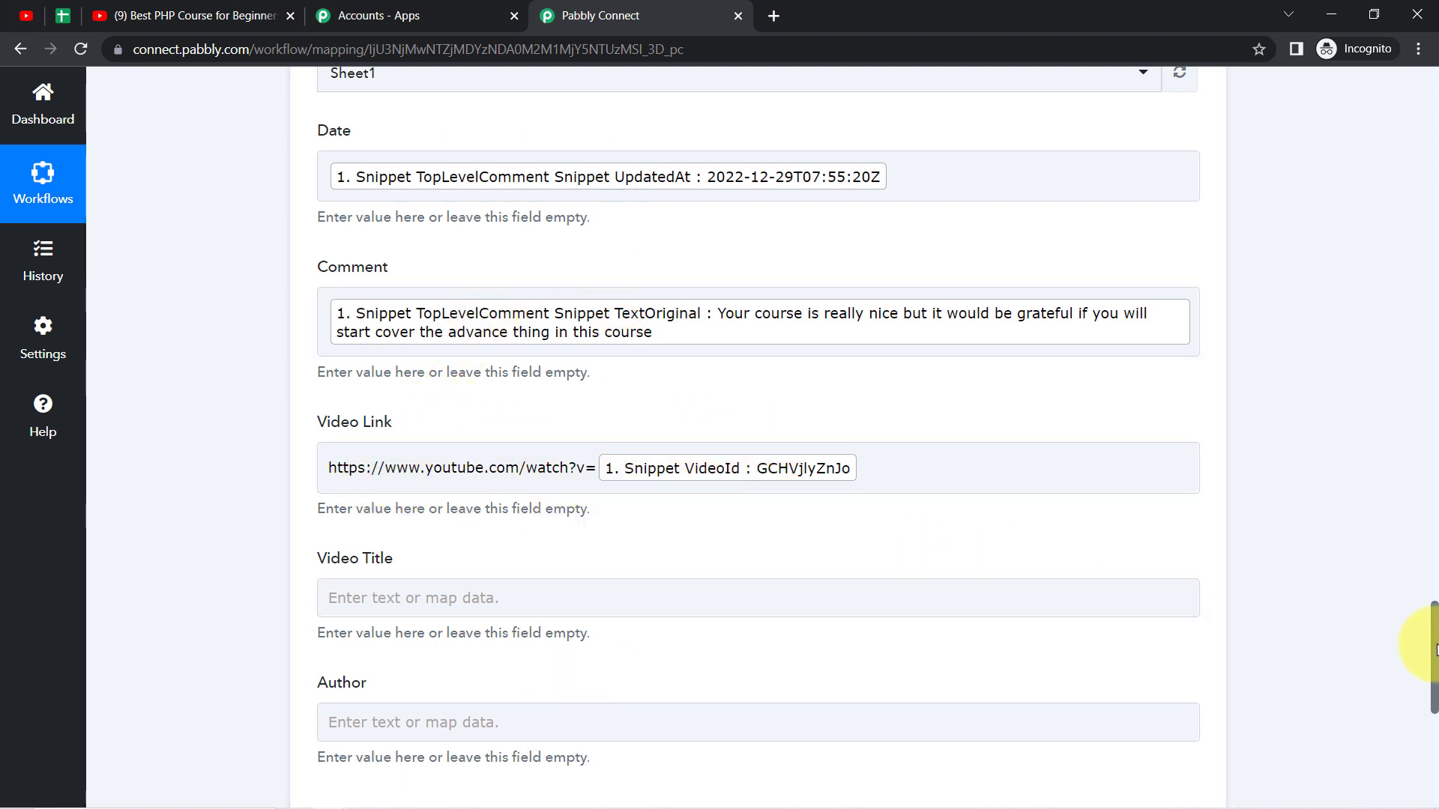
{"action": "scroll", "coordinate": [1424, 659], "scroll_direction": "down", "scroll_amount": 2}
{"action": "scroll", "coordinate": [1349, 634], "scroll_direction": "down", "scroll_amount": 1}
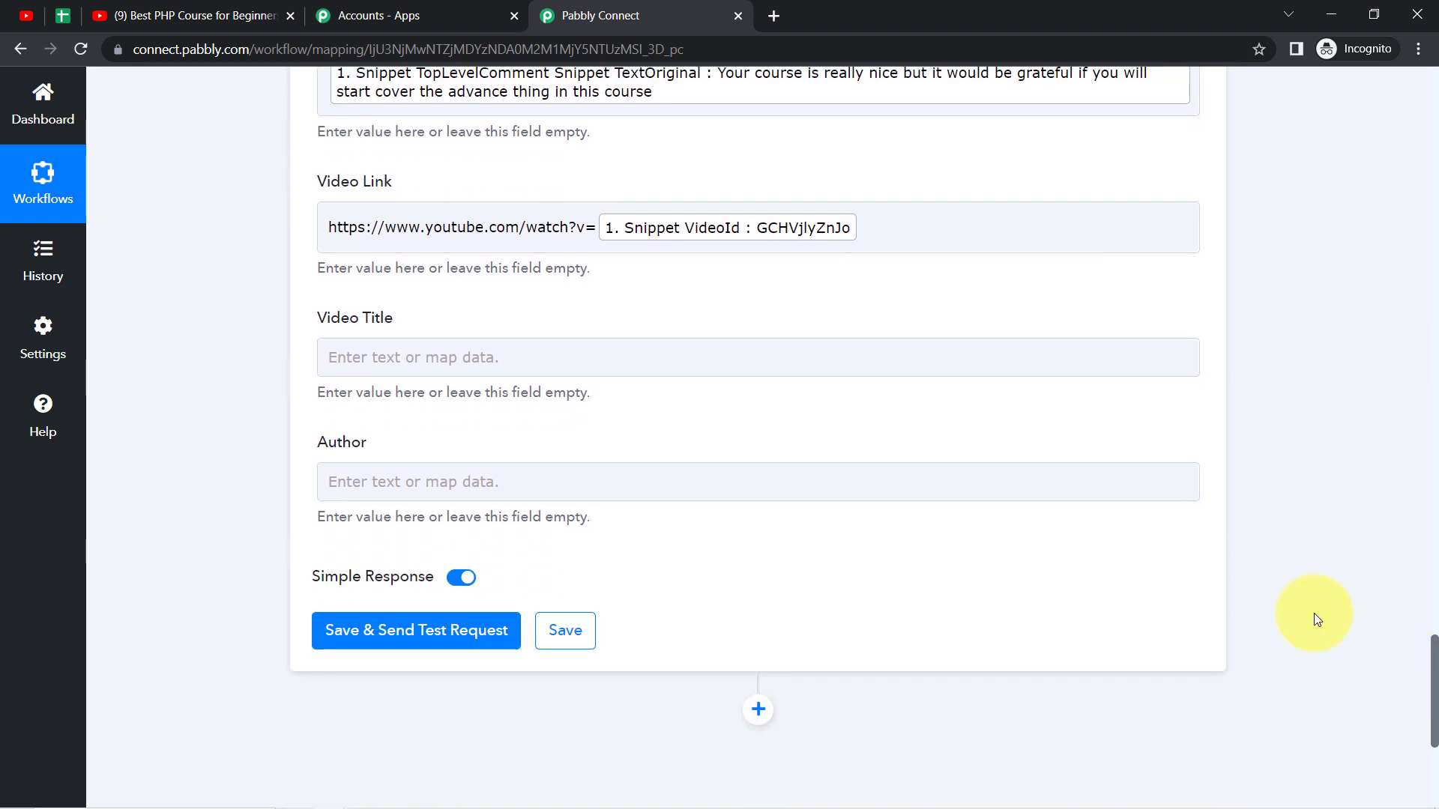
{"action": "left_click", "coordinate": [470, 367]}
{"action": "scroll", "coordinate": [1433, 660], "scroll_direction": "down", "scroll_amount": 1}
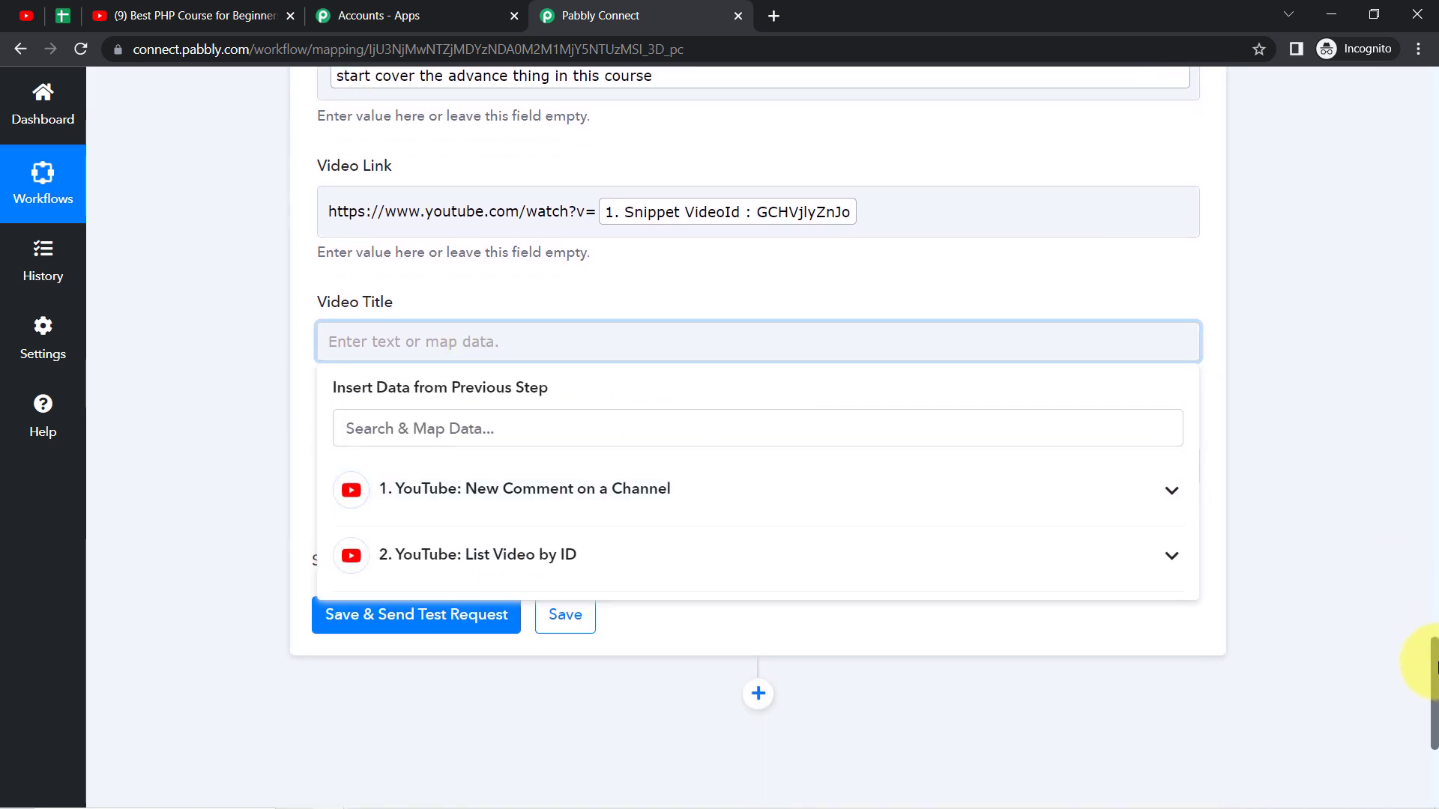
{"action": "scroll", "coordinate": [1431, 712], "scroll_direction": "down", "scroll_amount": 1}
{"action": "left_click", "coordinate": [572, 383]}
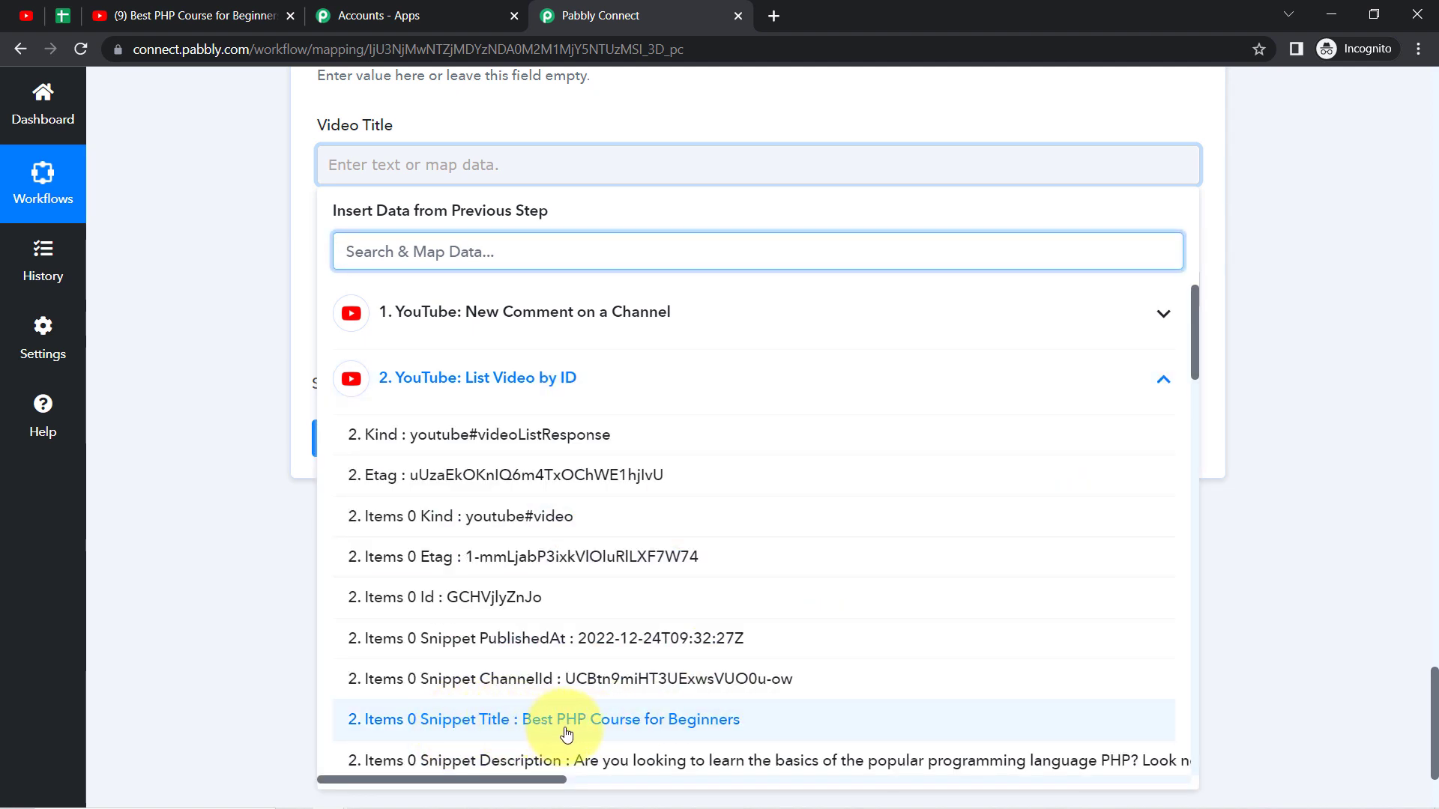
{"action": "left_click", "coordinate": [653, 721]}
{"action": "left_click", "coordinate": [195, 347]}
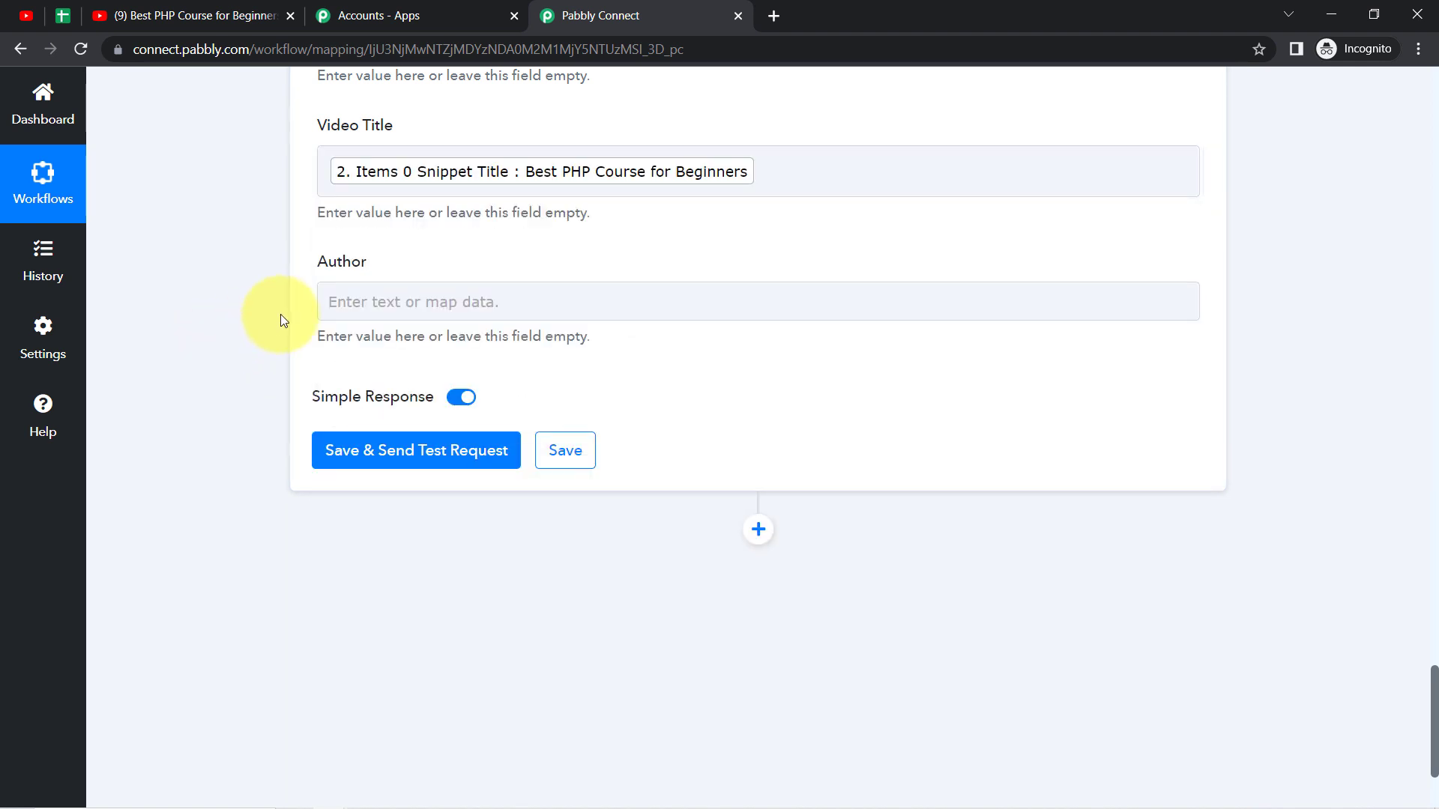
Step: Find the author data and map the Author field to the trigger's Snippet TopLevelComment Snippet AuthorDisplayName value
{"action": "left_click", "coordinate": [361, 298]}
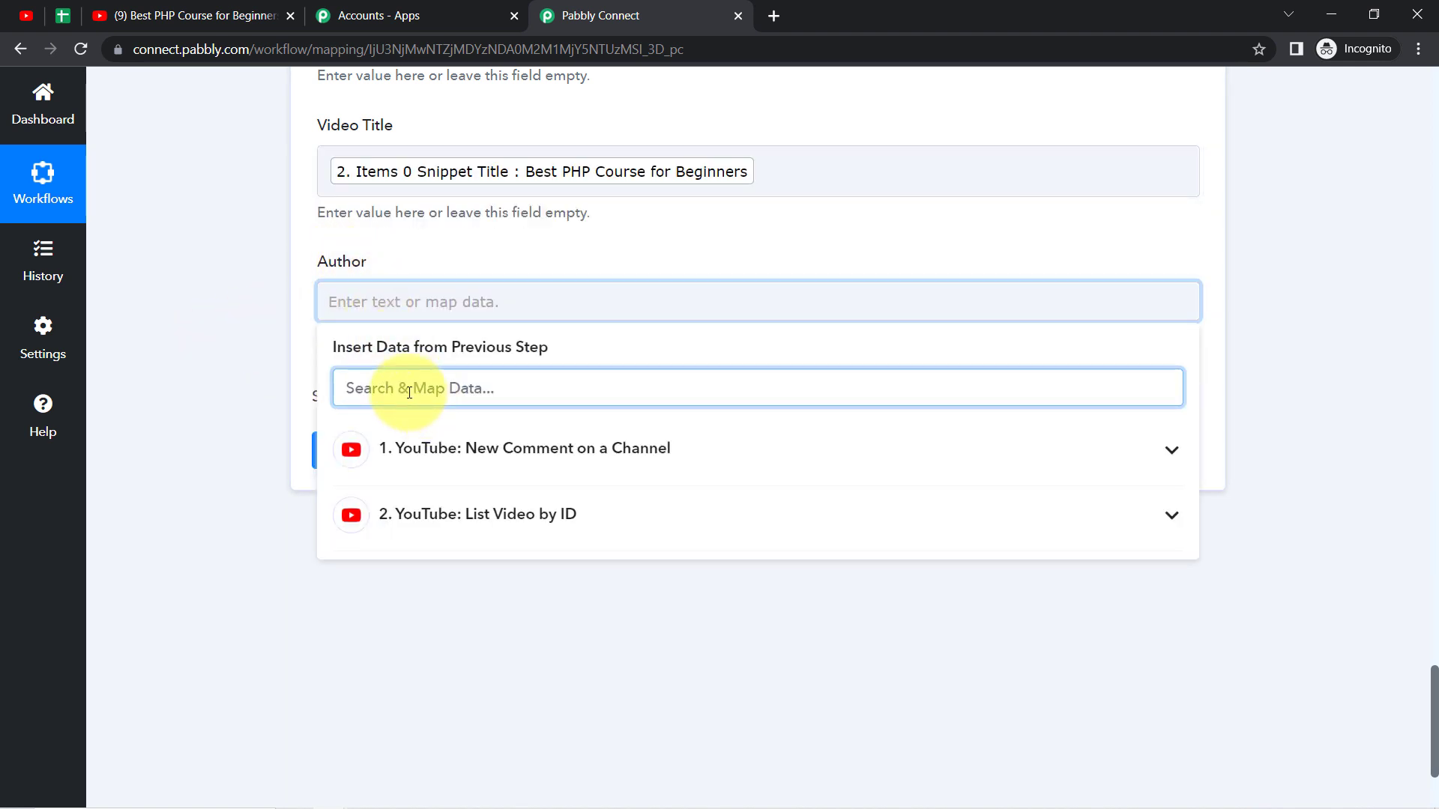
{"action": "type", "text": "auth"}
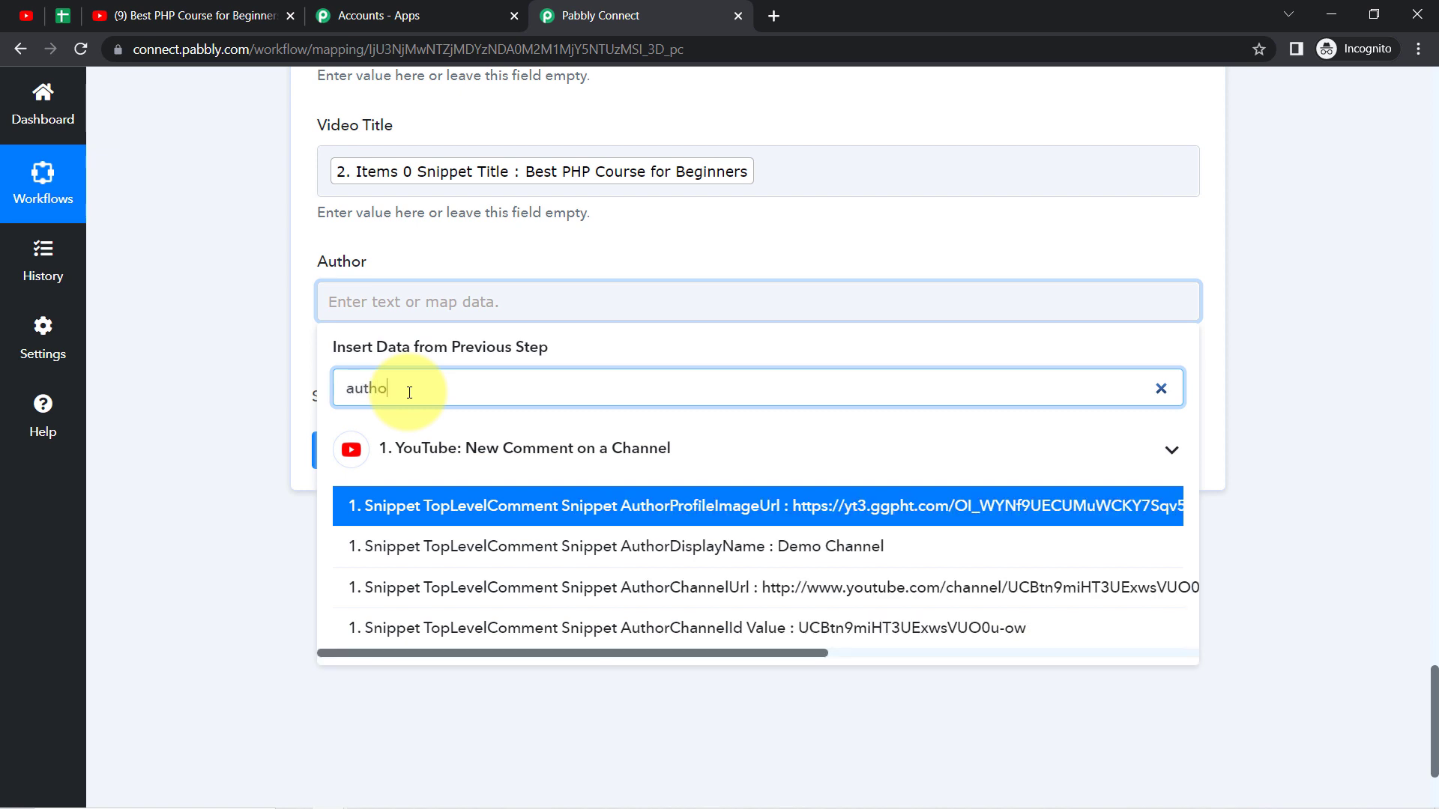
{"action": "type", "text": "o"}
{"action": "left_click", "coordinate": [645, 551]}
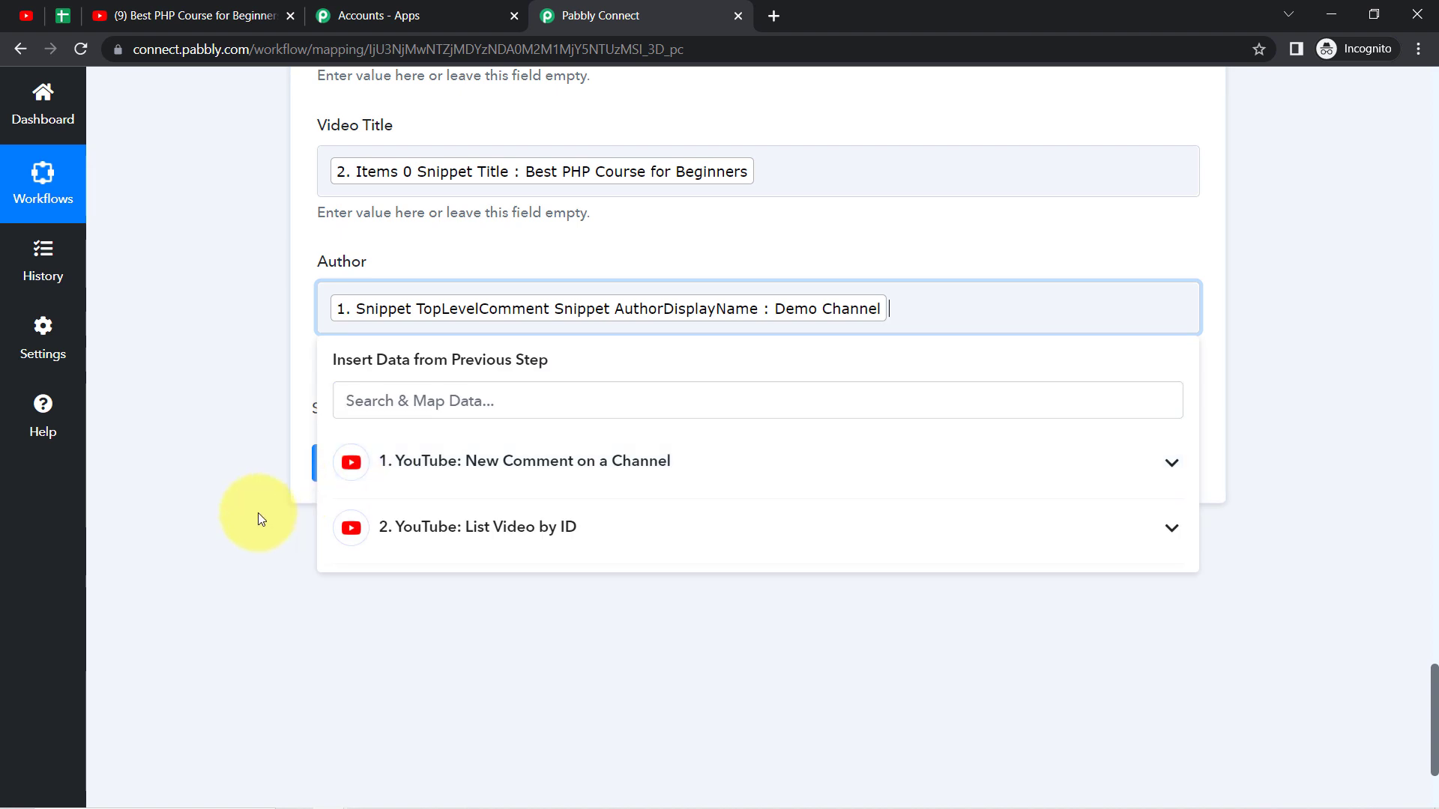
{"action": "left_click", "coordinate": [258, 512]}
Step: Save the Add New Row action with a test request and check the new row in the Google Sheets spreadsheet
{"action": "left_click", "coordinate": [363, 461]}
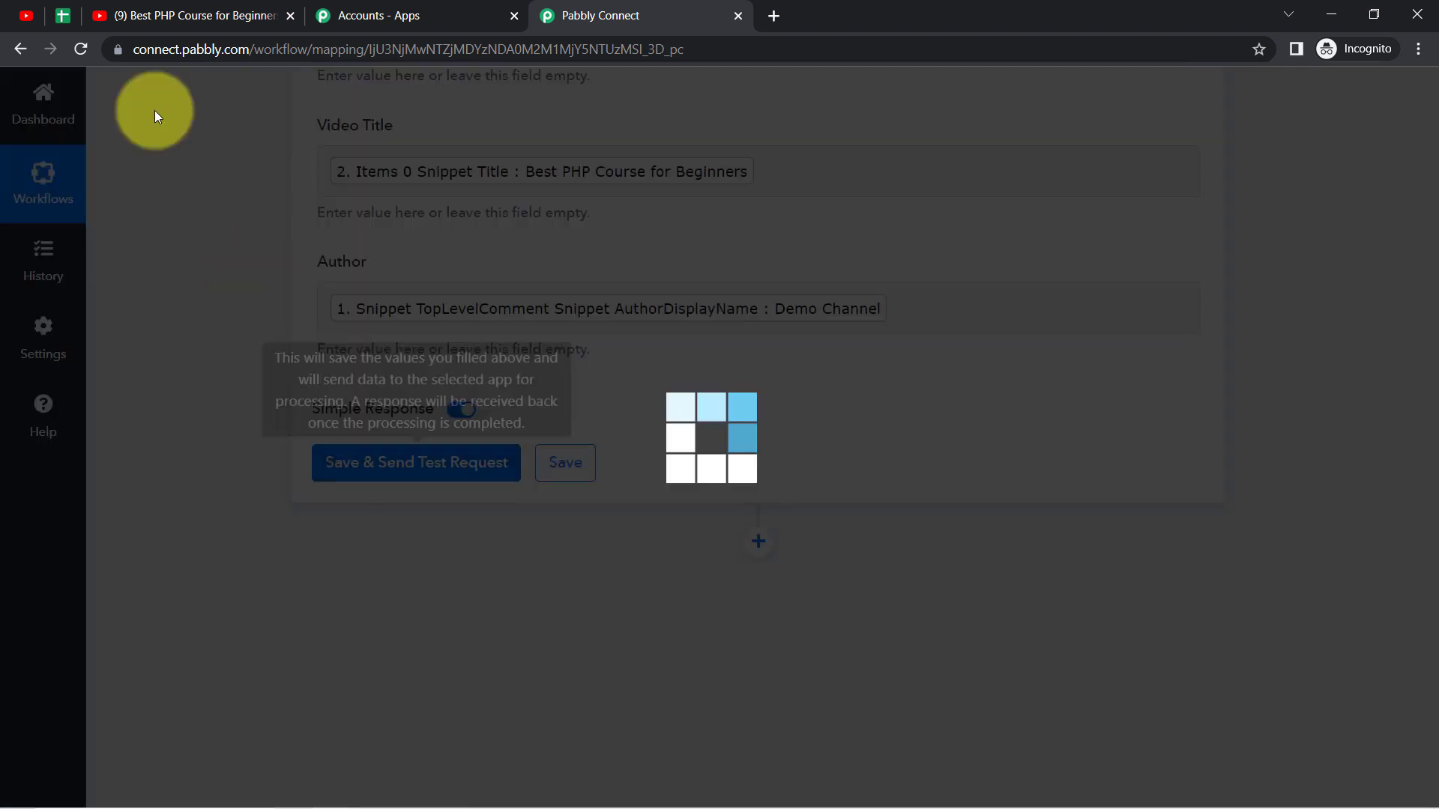
{"action": "left_click", "coordinate": [66, 9]}
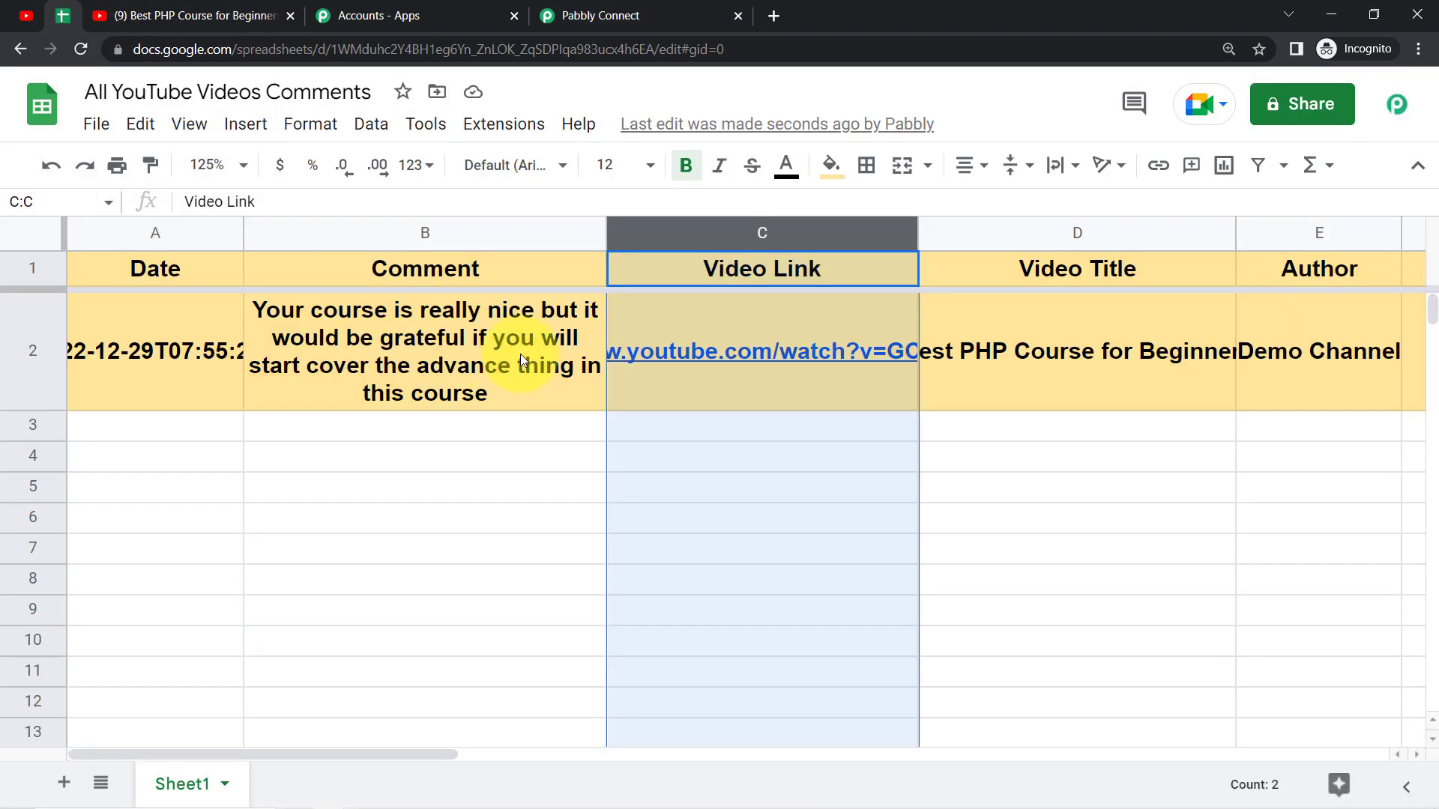
{"action": "left_click", "coordinate": [353, 522]}
Step: Set the font size of the whole row 2 to 12 and reset its fill color
{"action": "left_click", "coordinate": [11, 341]}
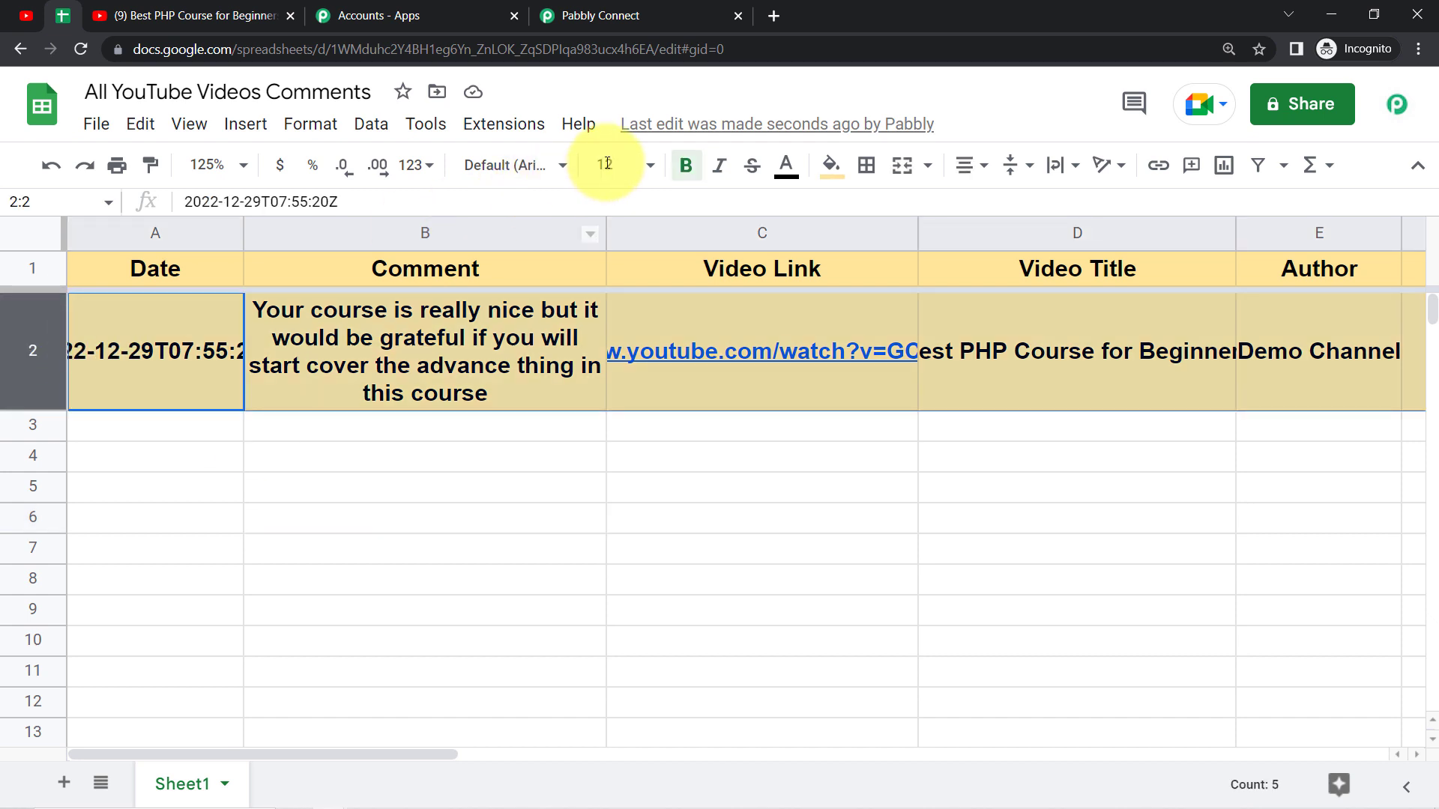
{"action": "left_click", "coordinate": [649, 165]}
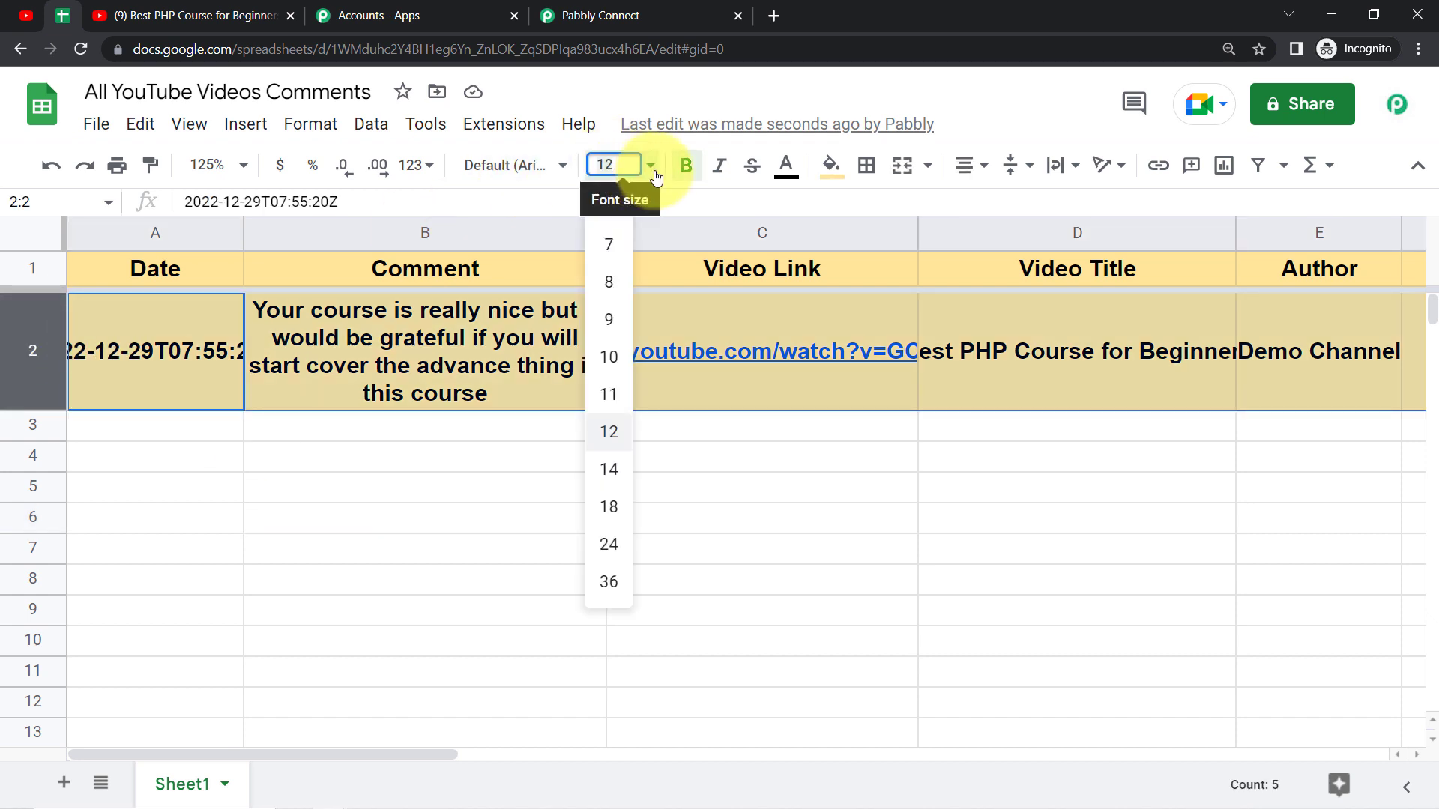
{"action": "left_click", "coordinate": [608, 425]}
{"action": "left_click", "coordinate": [829, 165]}
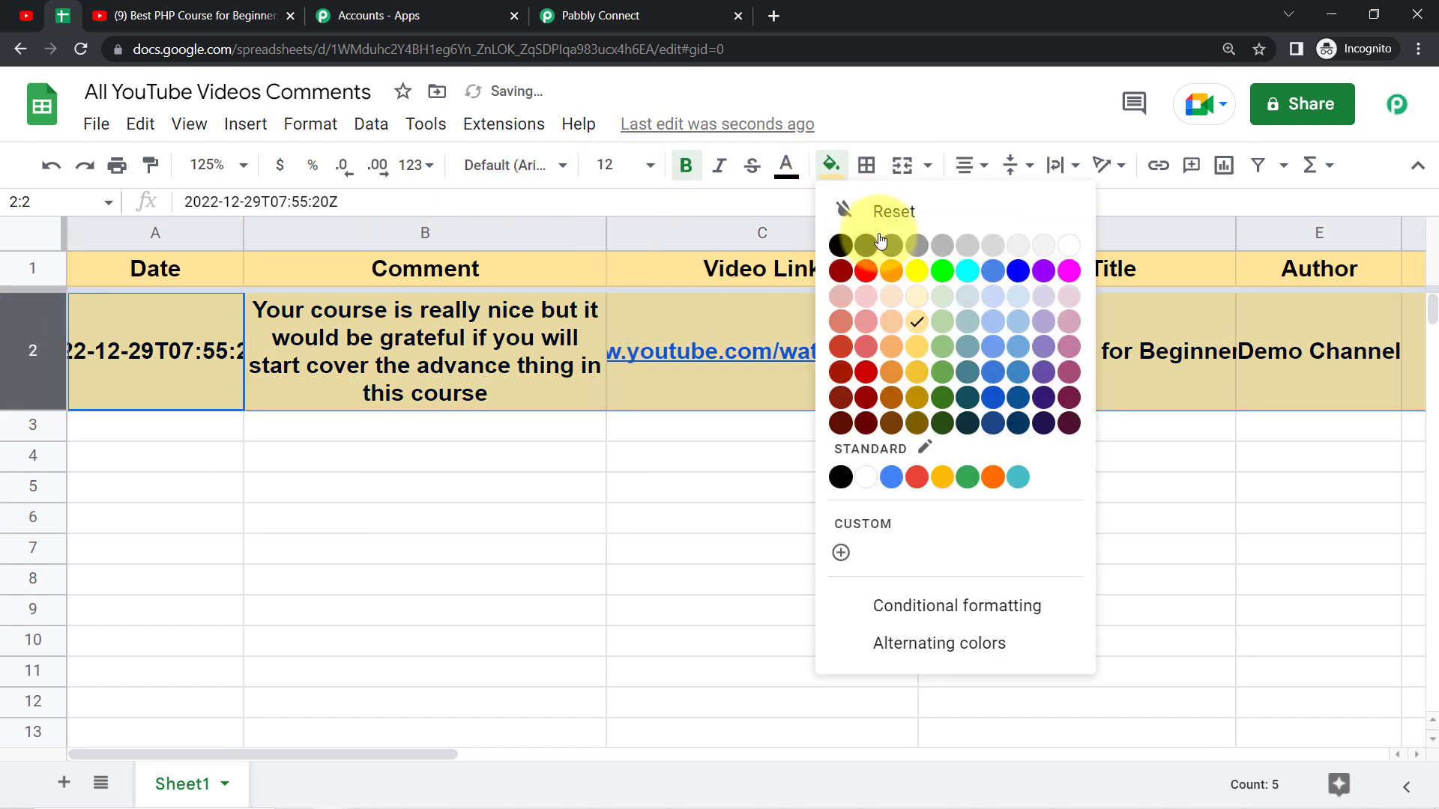
{"action": "left_click", "coordinate": [869, 215]}
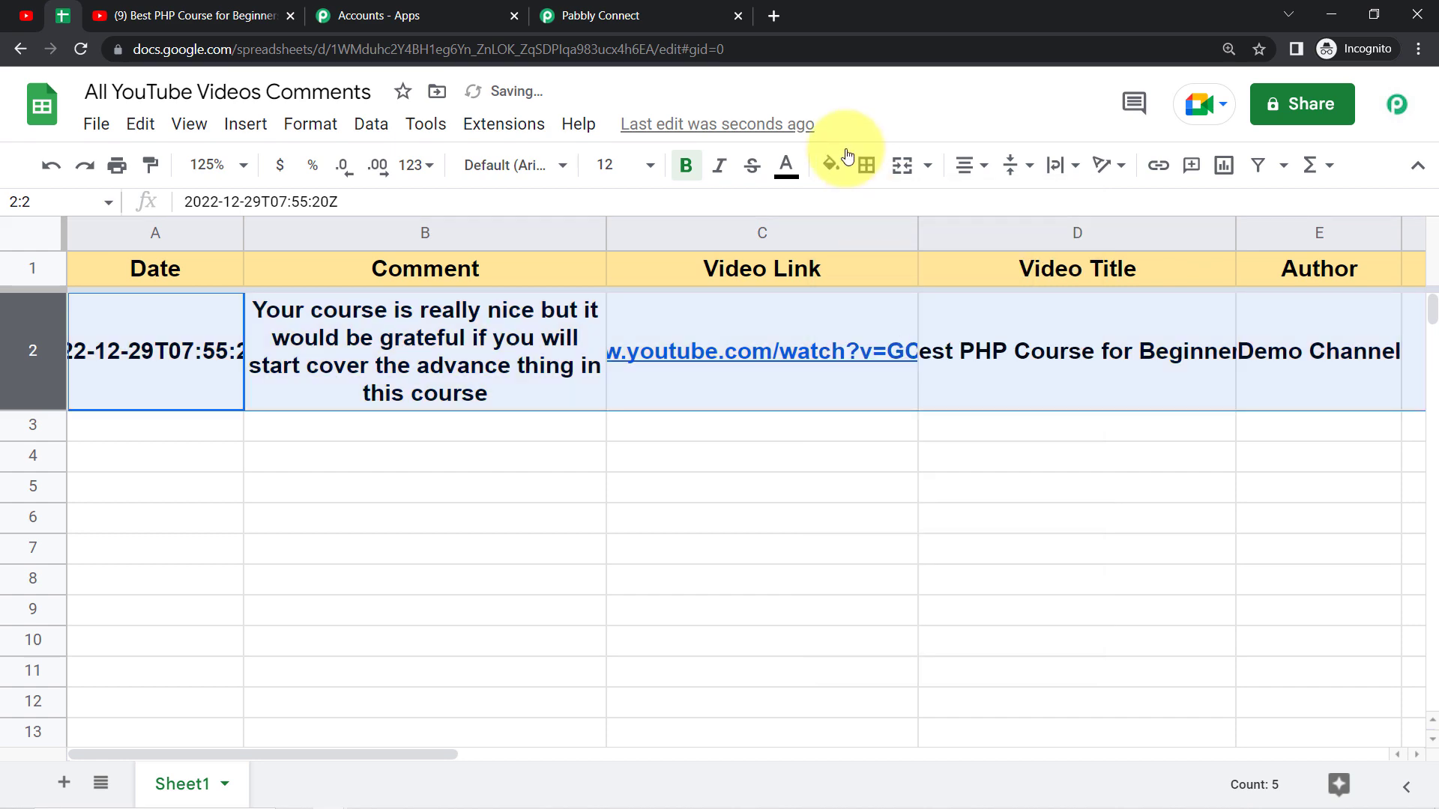
Step: Remove the bold formatting from row 2 and align its contents to the left
{"action": "left_click", "coordinate": [685, 165]}
{"action": "left_click", "coordinate": [966, 168]}
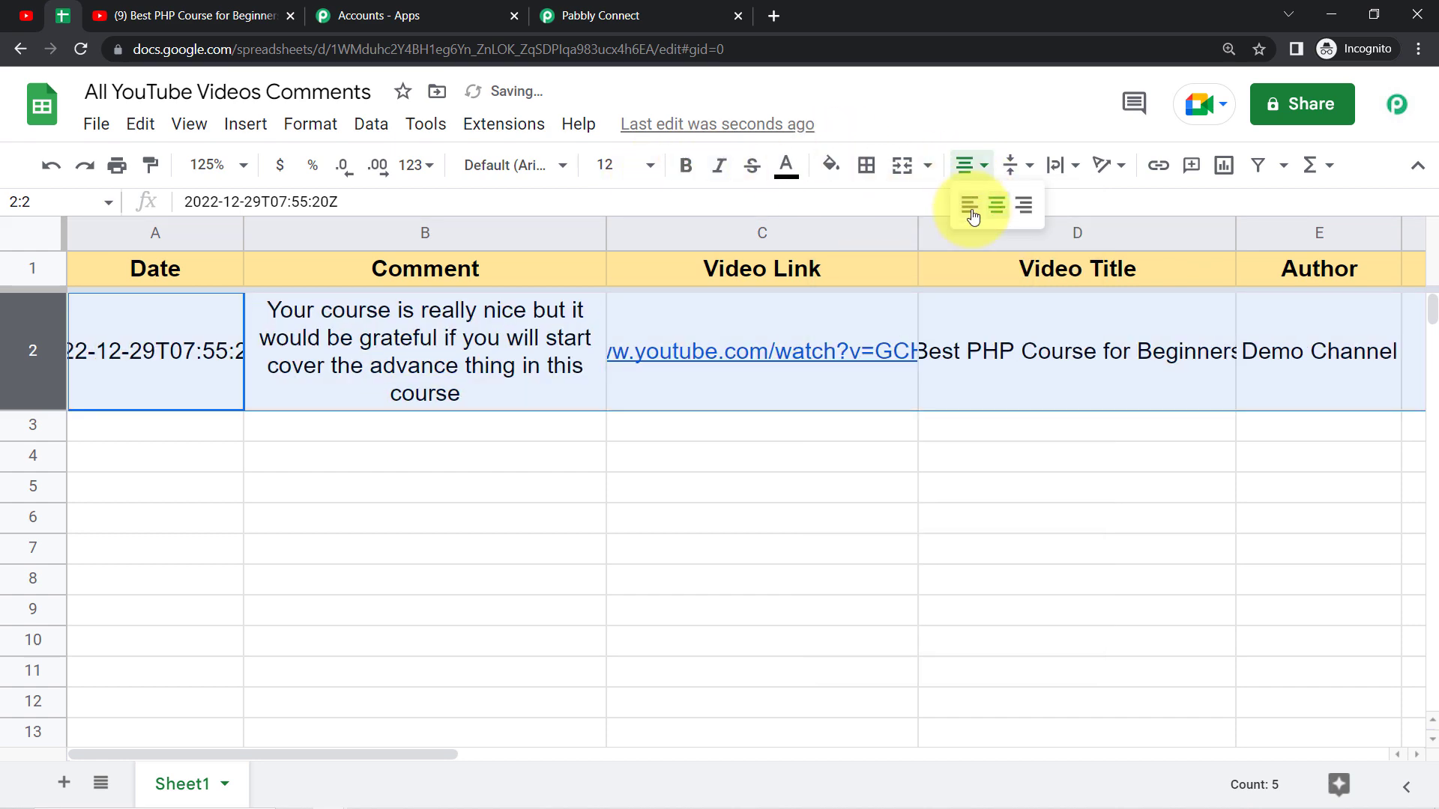
{"action": "left_click", "coordinate": [972, 217]}
{"action": "left_click", "coordinate": [663, 458]}
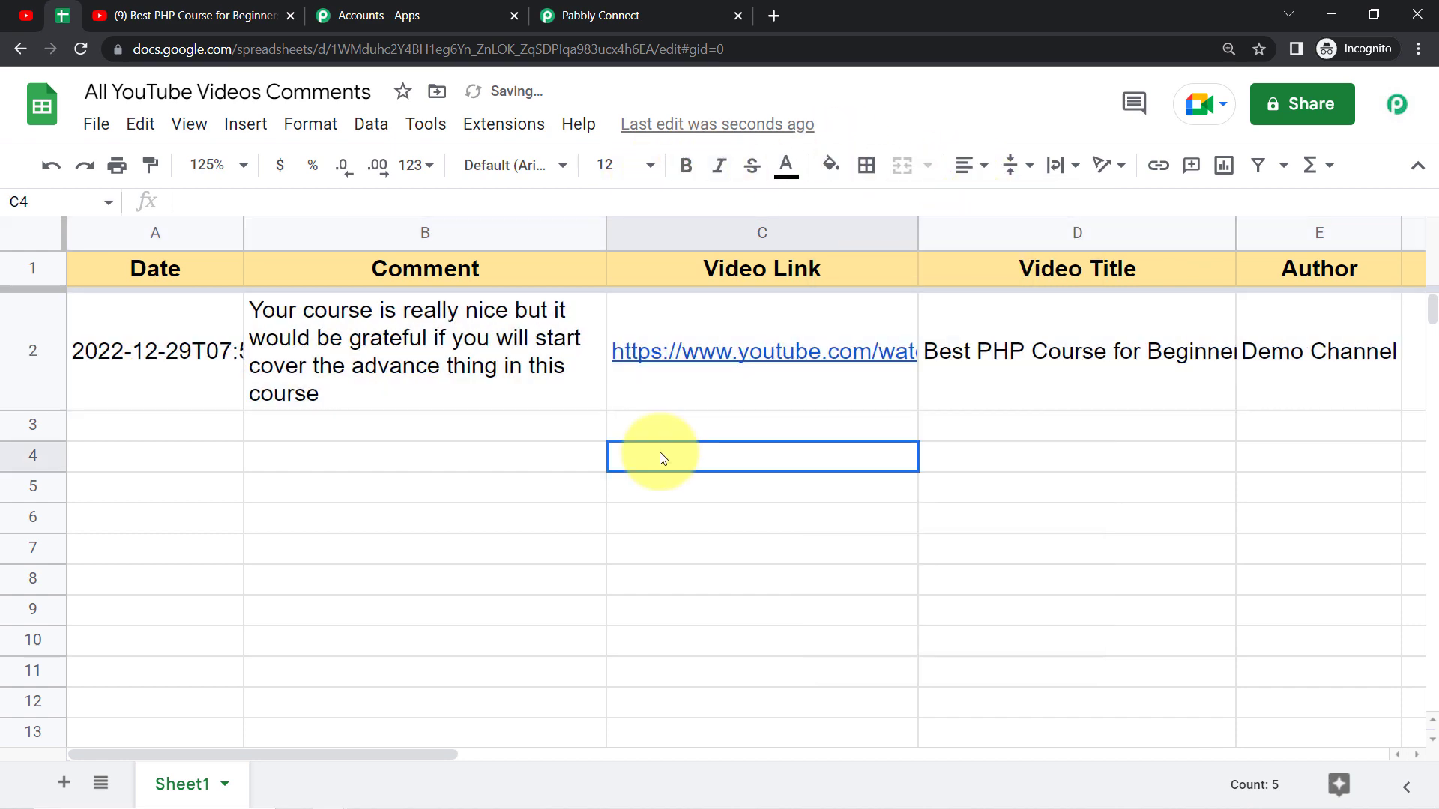
Step: Examine the full date and time text in cell A2 of the Date column without changing it
{"action": "left_click", "coordinate": [153, 349]}
{"action": "double_click", "coordinate": [257, 335]}
{"action": "left_click_drag", "start_coordinate": [285, 313], "coordinate": [178, 310]}
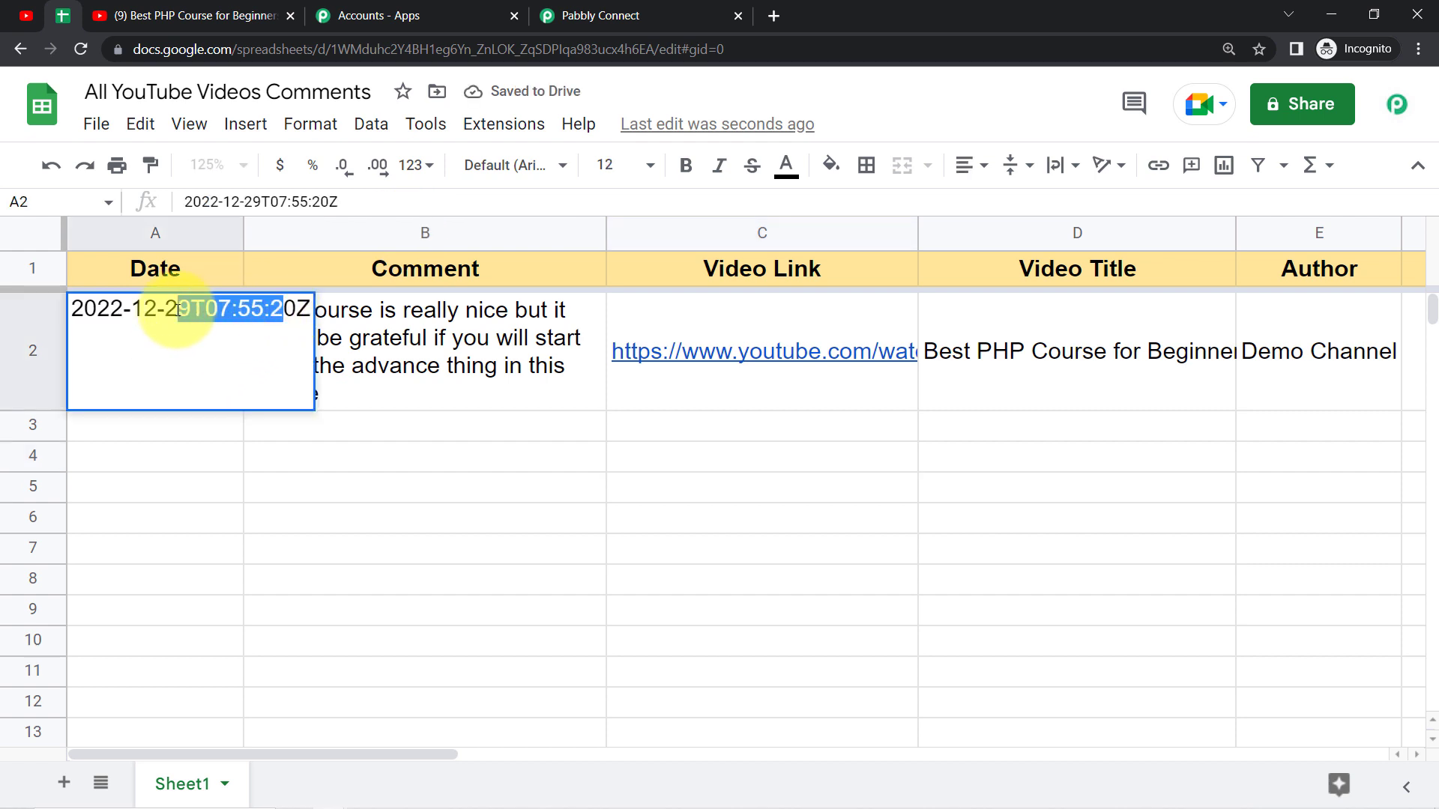
{"action": "left_click", "coordinate": [159, 458]}
{"action": "left_click", "coordinate": [138, 234]}
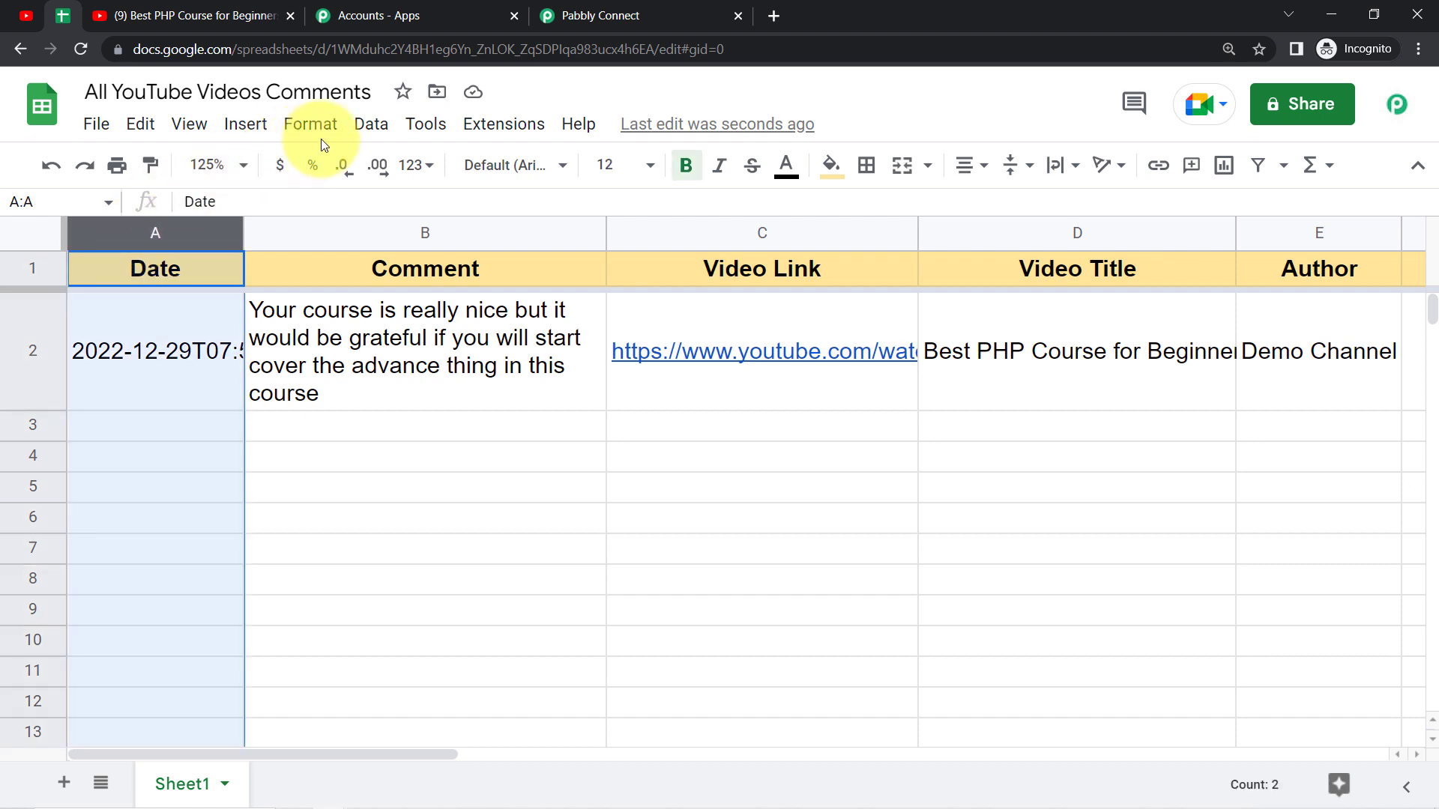
{"action": "left_click", "coordinate": [380, 127]}
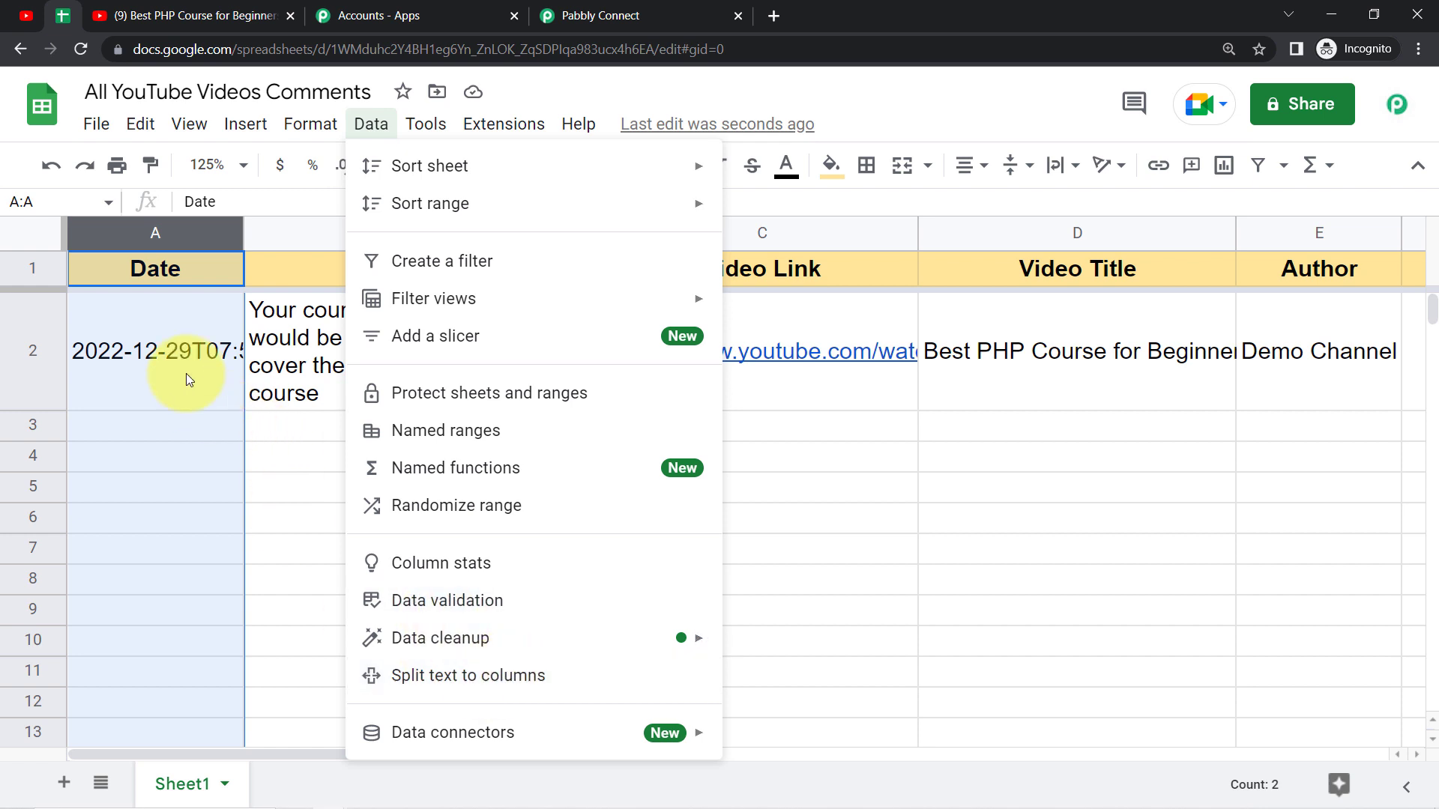
{"action": "double_click", "coordinate": [201, 328]}
{"action": "left_click_drag", "start_coordinate": [205, 310], "coordinate": [167, 311]}
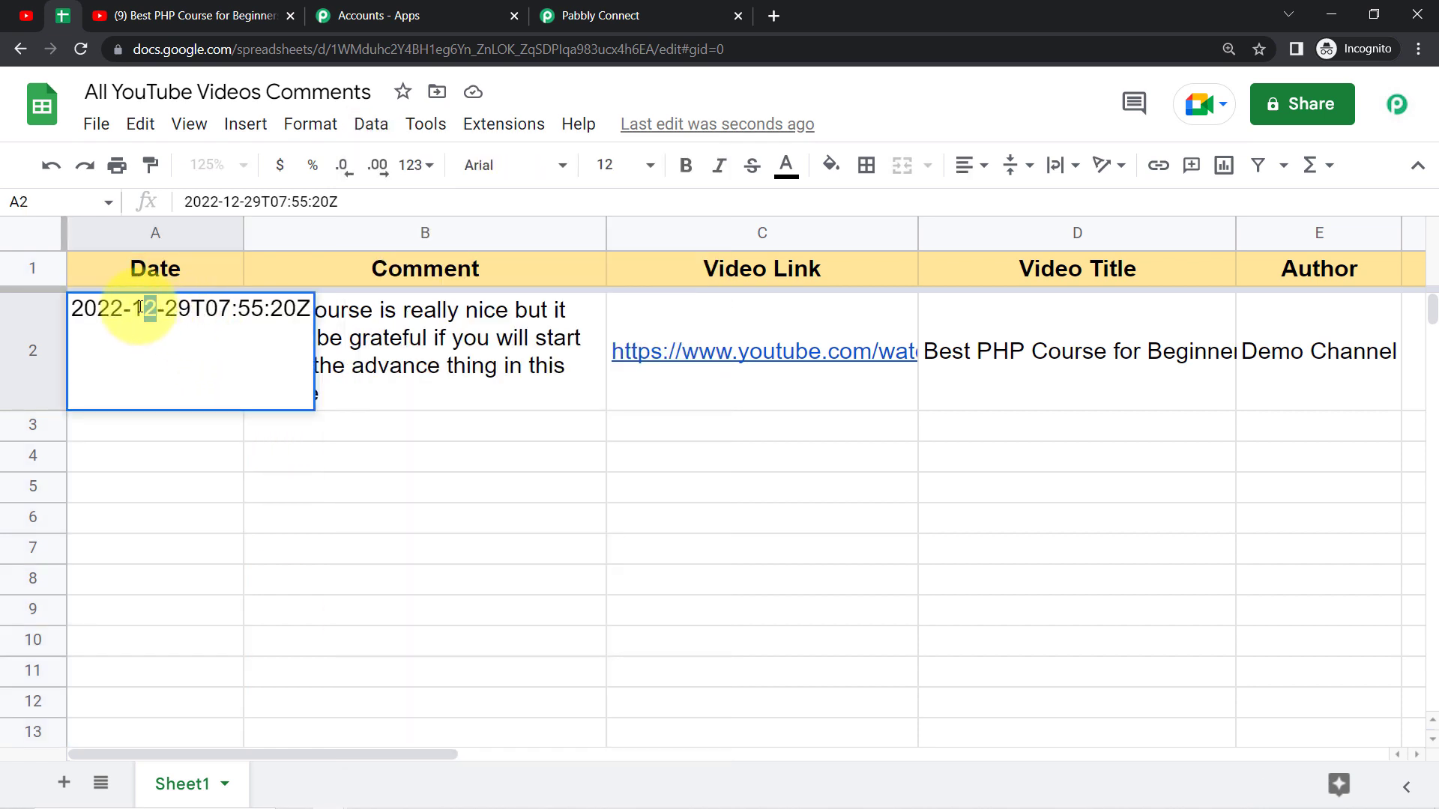
{"action": "left_click", "coordinate": [236, 301]}
{"action": "left_click", "coordinate": [357, 502]}
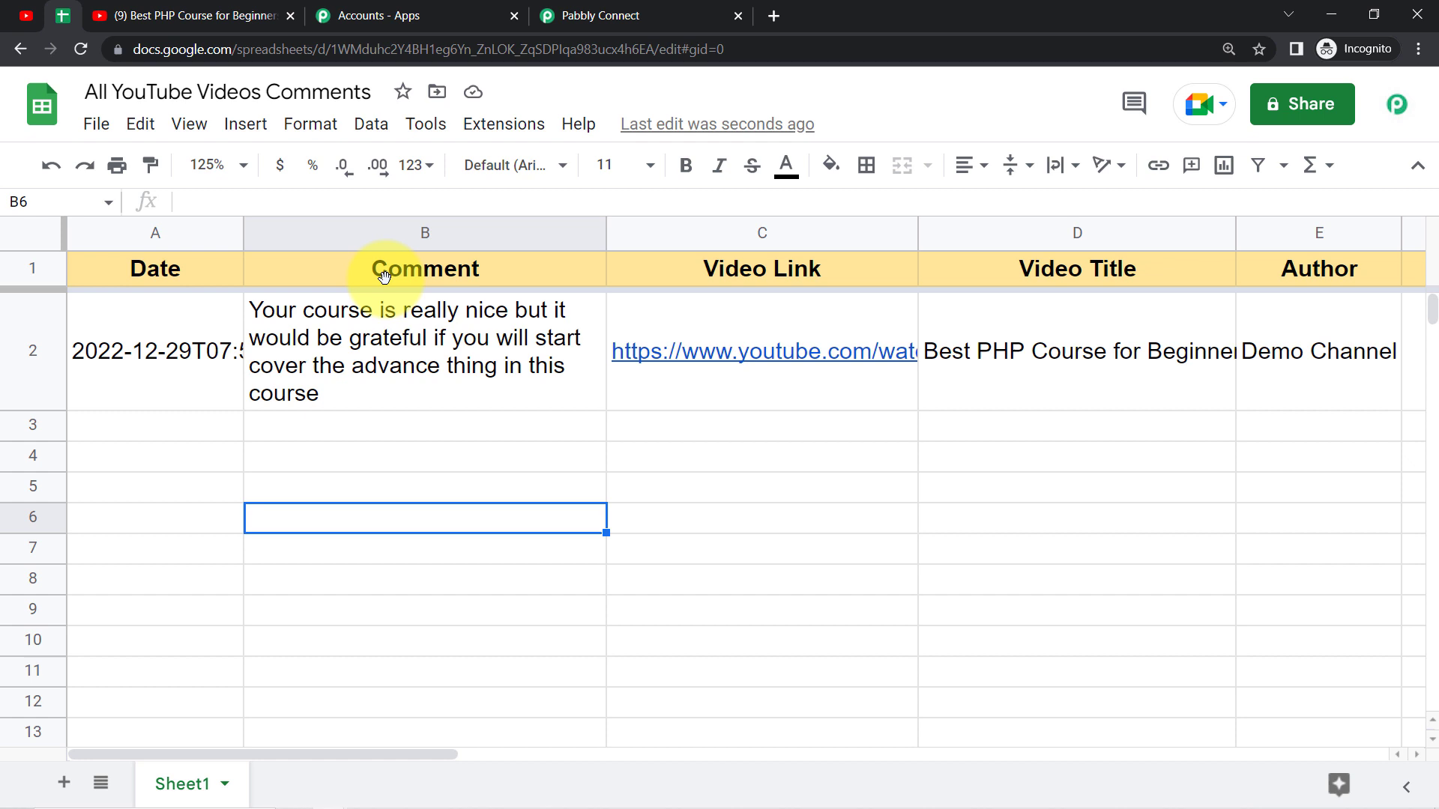
Step: Open the video link from cell C2, pause the video and go to its comments section
{"action": "left_click", "coordinate": [409, 236]}
{"action": "left_click", "coordinate": [791, 232]}
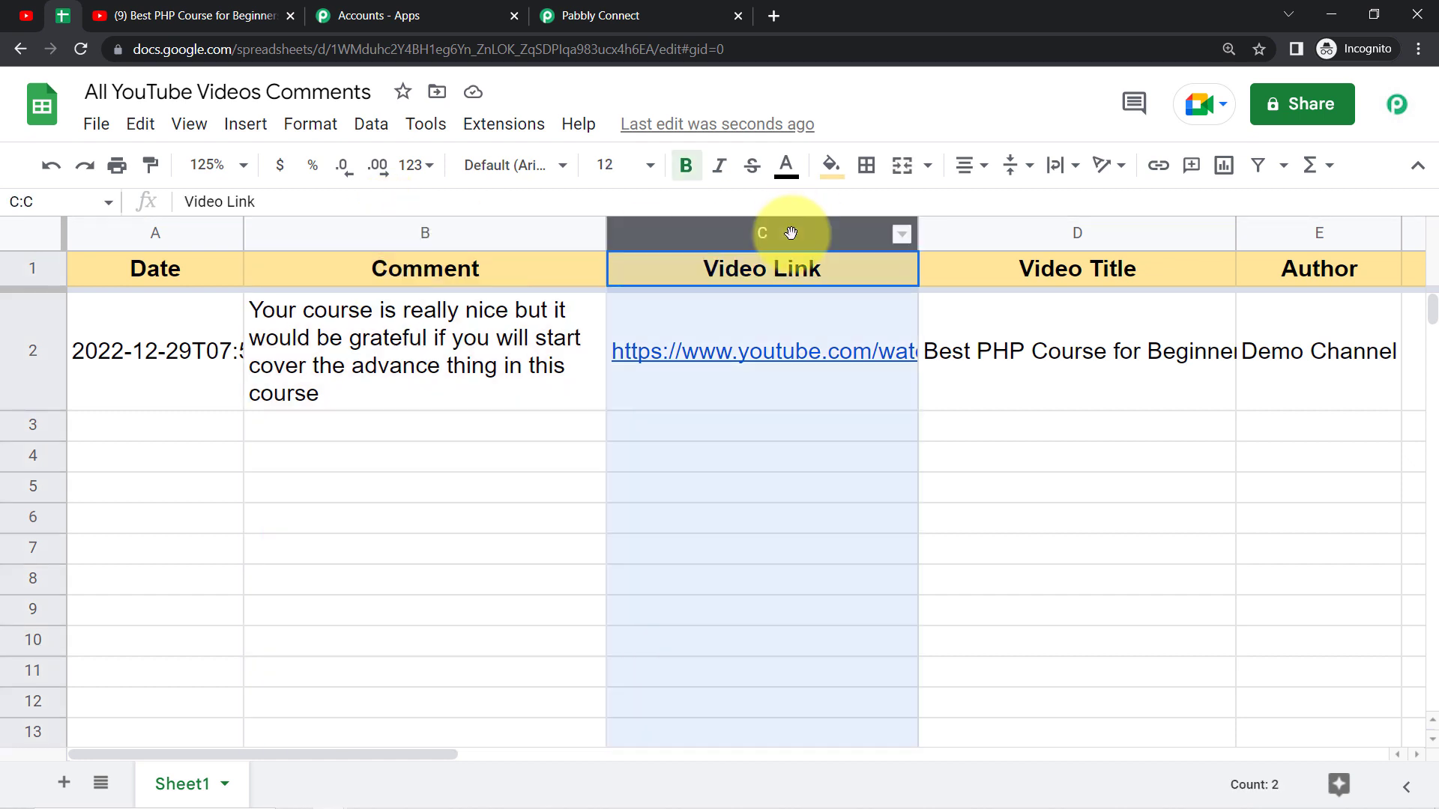
{"action": "left_click", "coordinate": [763, 323]}
{"action": "left_click", "coordinate": [686, 436]}
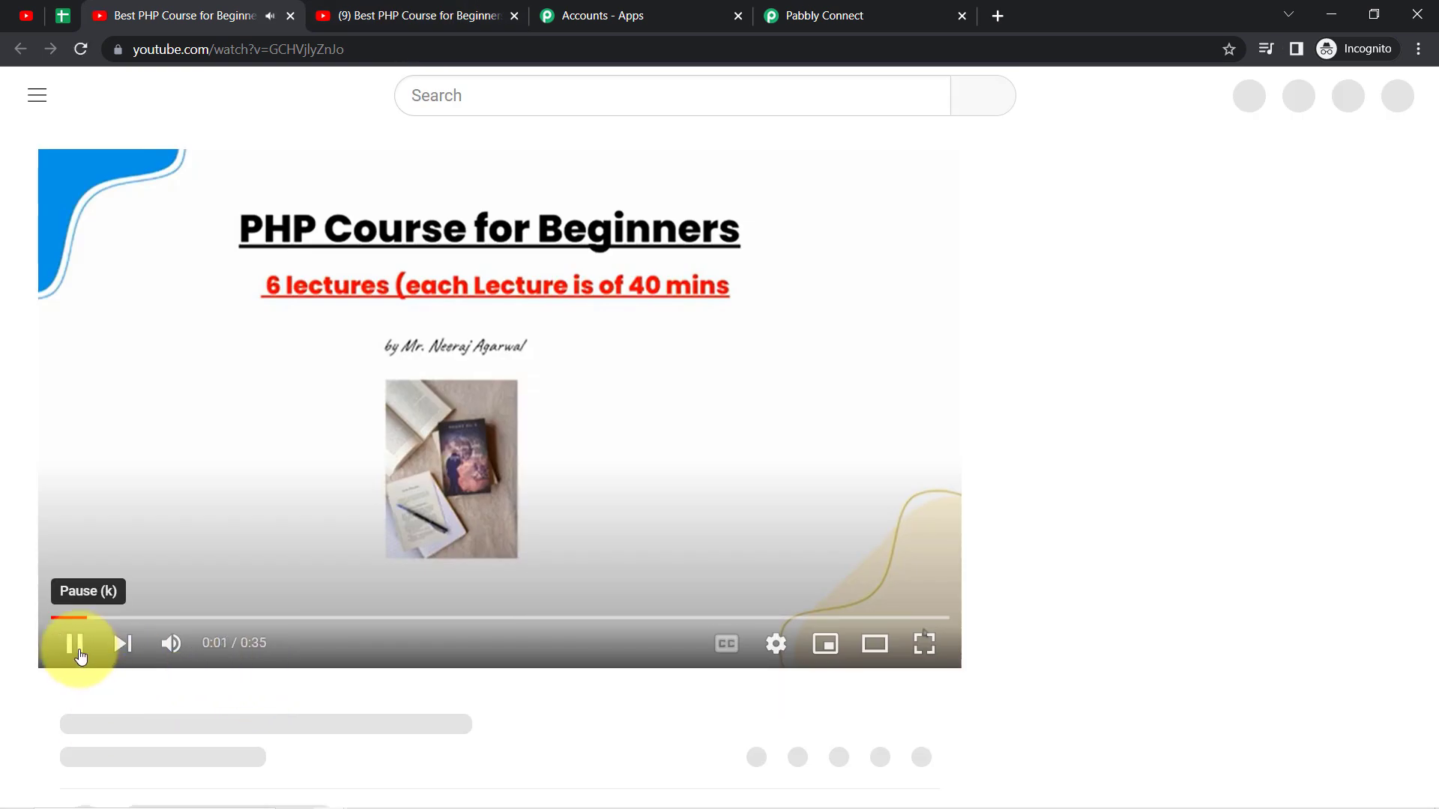
{"action": "left_click", "coordinate": [75, 652]}
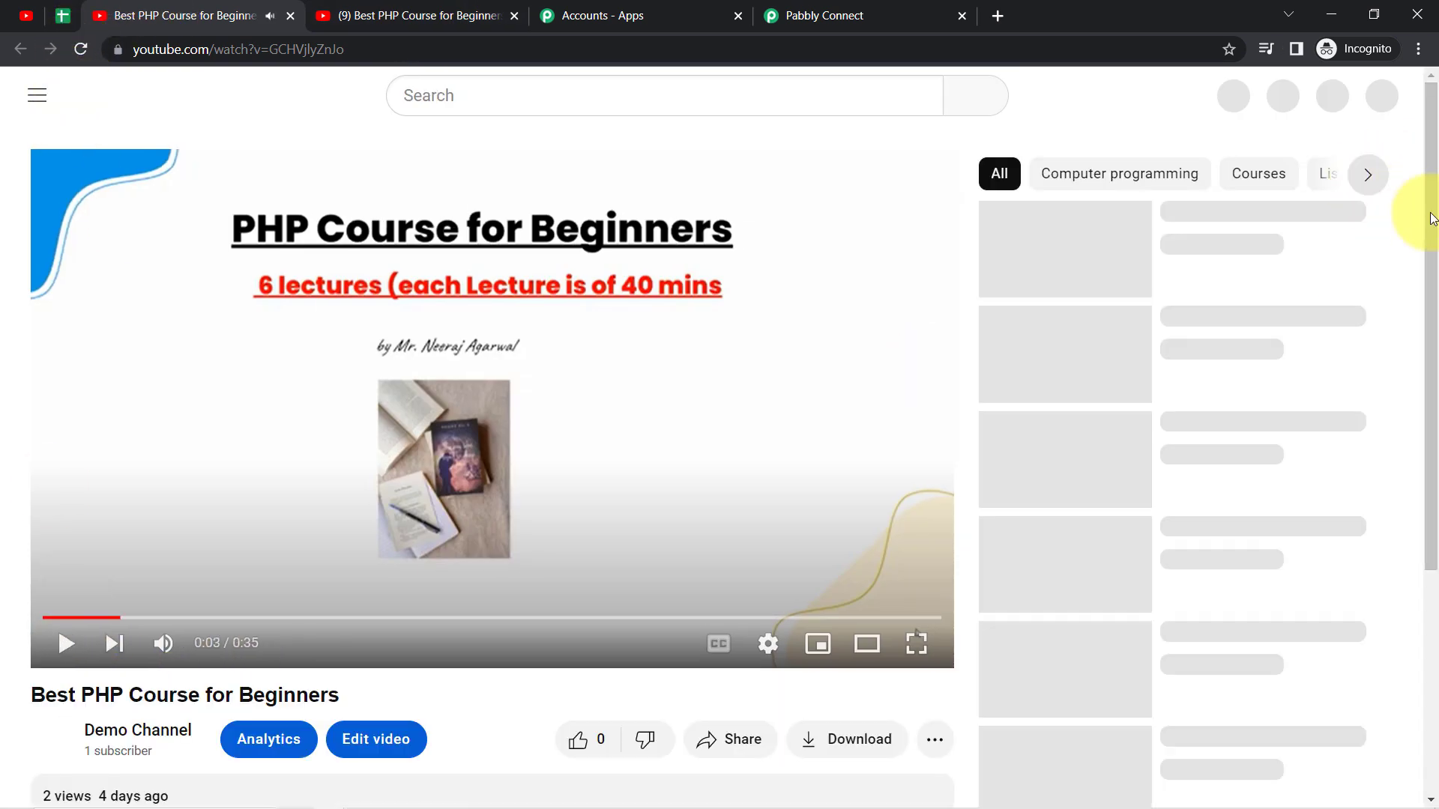
{"action": "left_click_drag", "start_coordinate": [1438, 219], "coordinate": [1422, 497]}
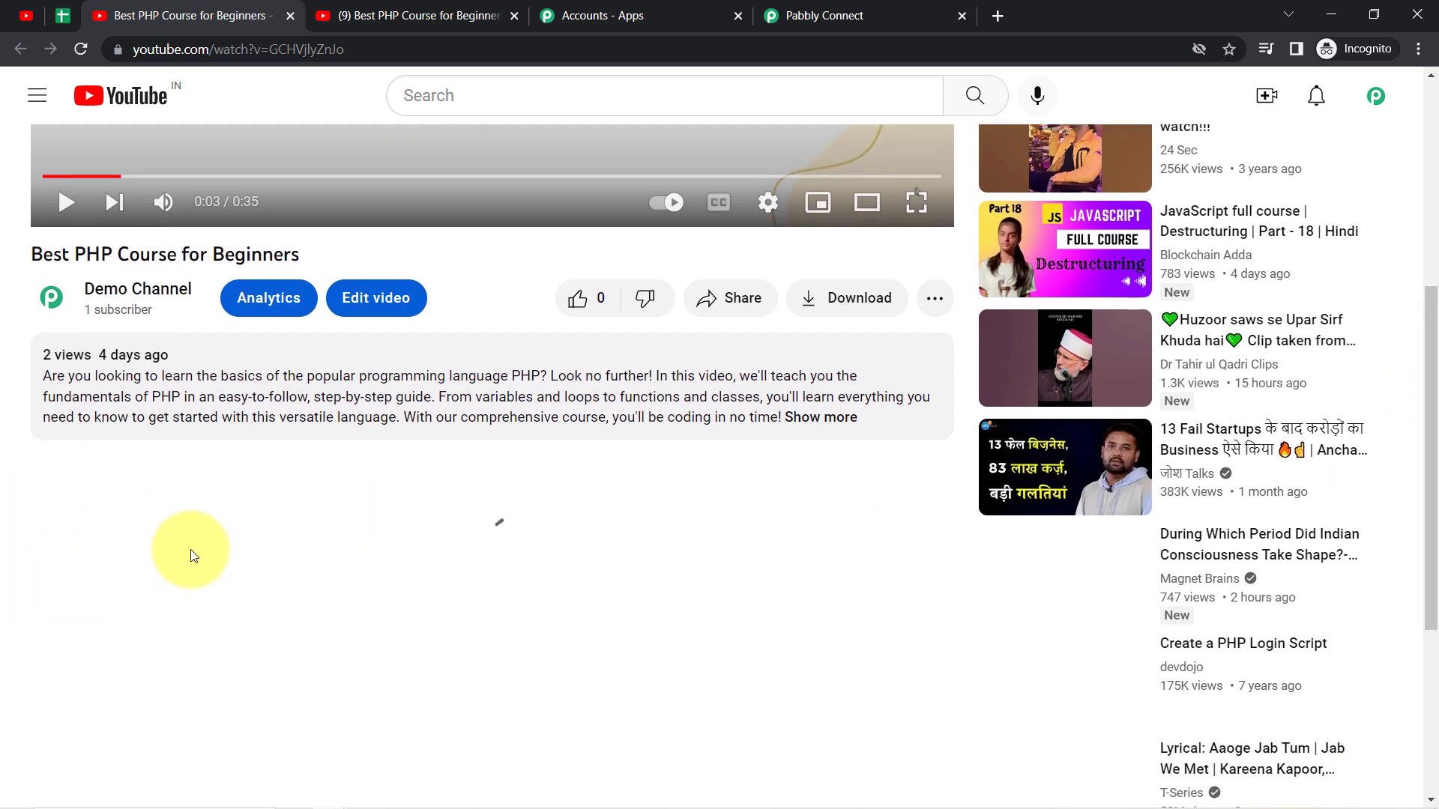
Step: Return to the Google Sheets spreadsheet and review the video title, author and other entries across row 2
{"action": "left_click", "coordinate": [68, 21]}
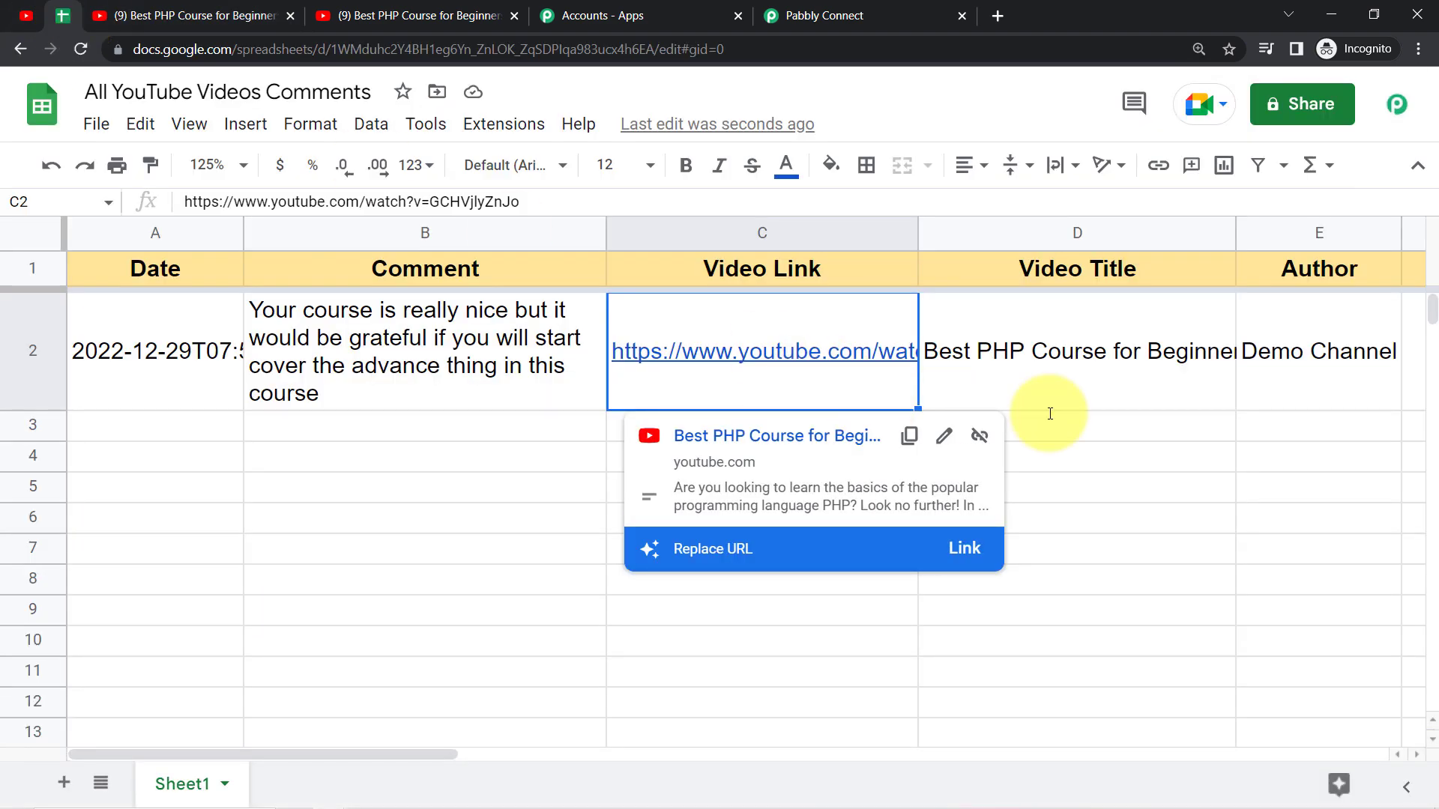
{"action": "left_click", "coordinate": [1128, 373]}
{"action": "key", "text": "Right"}
{"action": "key", "text": "Right"}
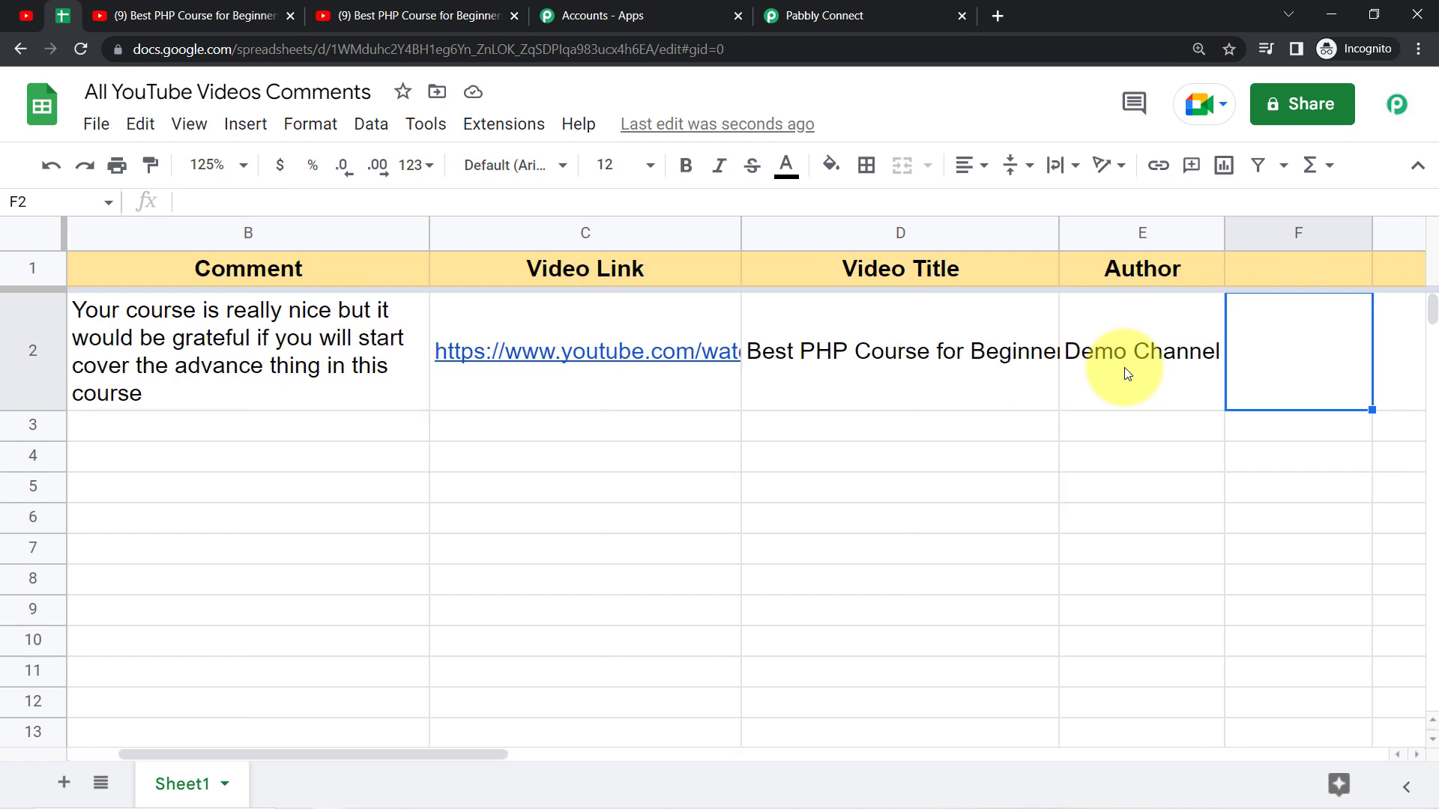
{"action": "key", "text": "Left"}
{"action": "key", "text": "Left"}
{"action": "key", "text": "Left"}
{"action": "key", "text": "Left"}
{"action": "key", "text": "Left"}
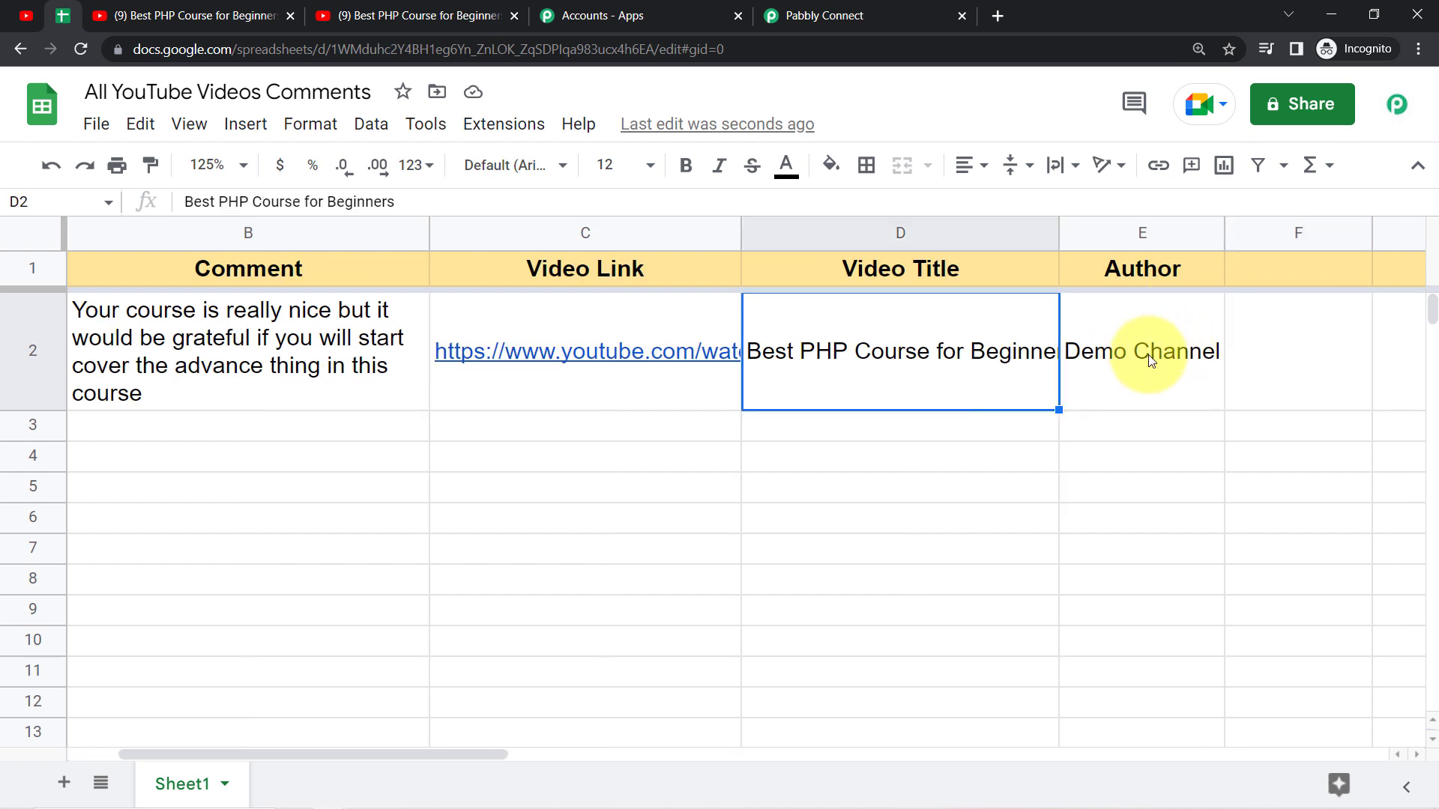
Step: Compare the comment in YouTube Studio and on the video page with row 2 of the Google Sheets spreadsheet
{"action": "left_click", "coordinate": [30, 15]}
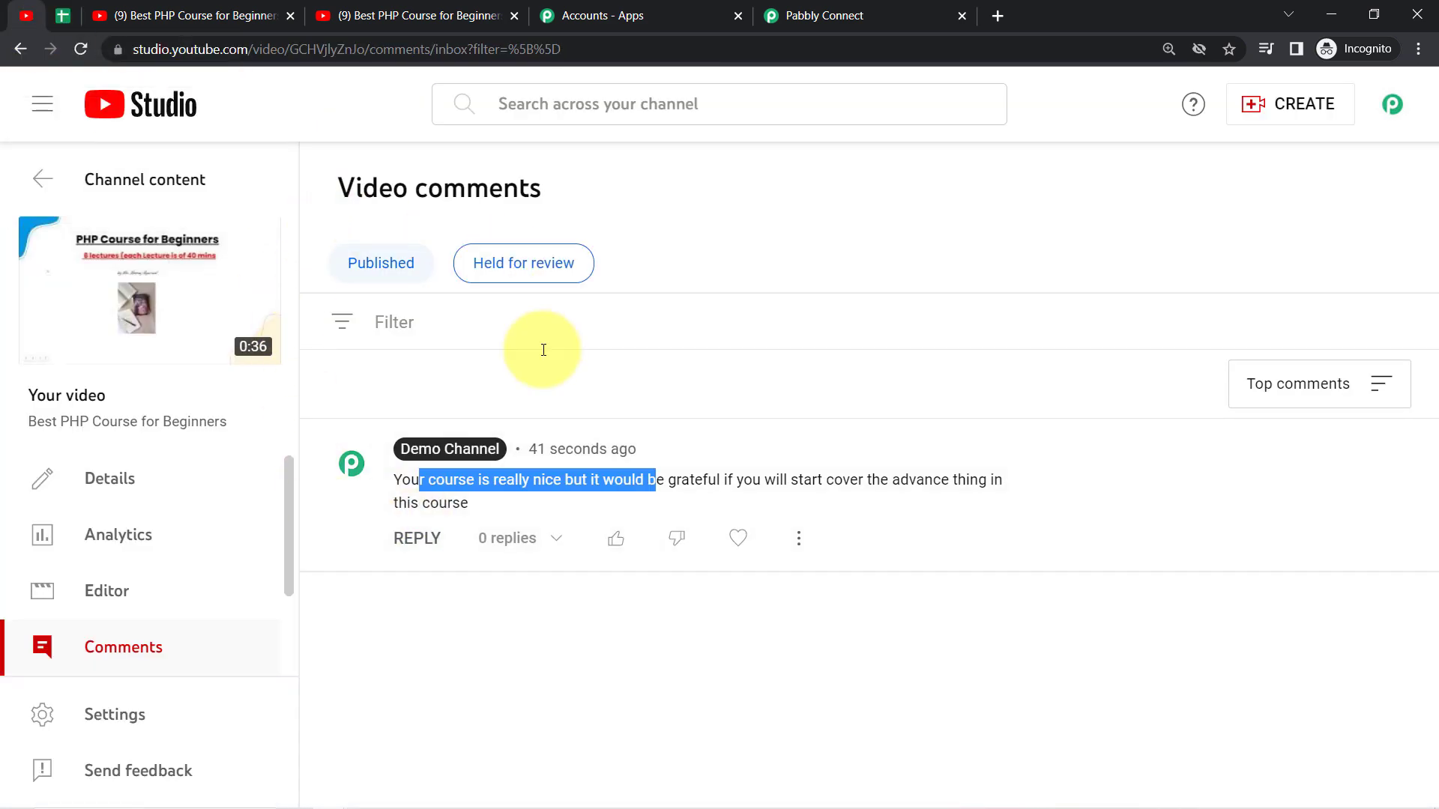
{"action": "left_click", "coordinate": [196, 16]}
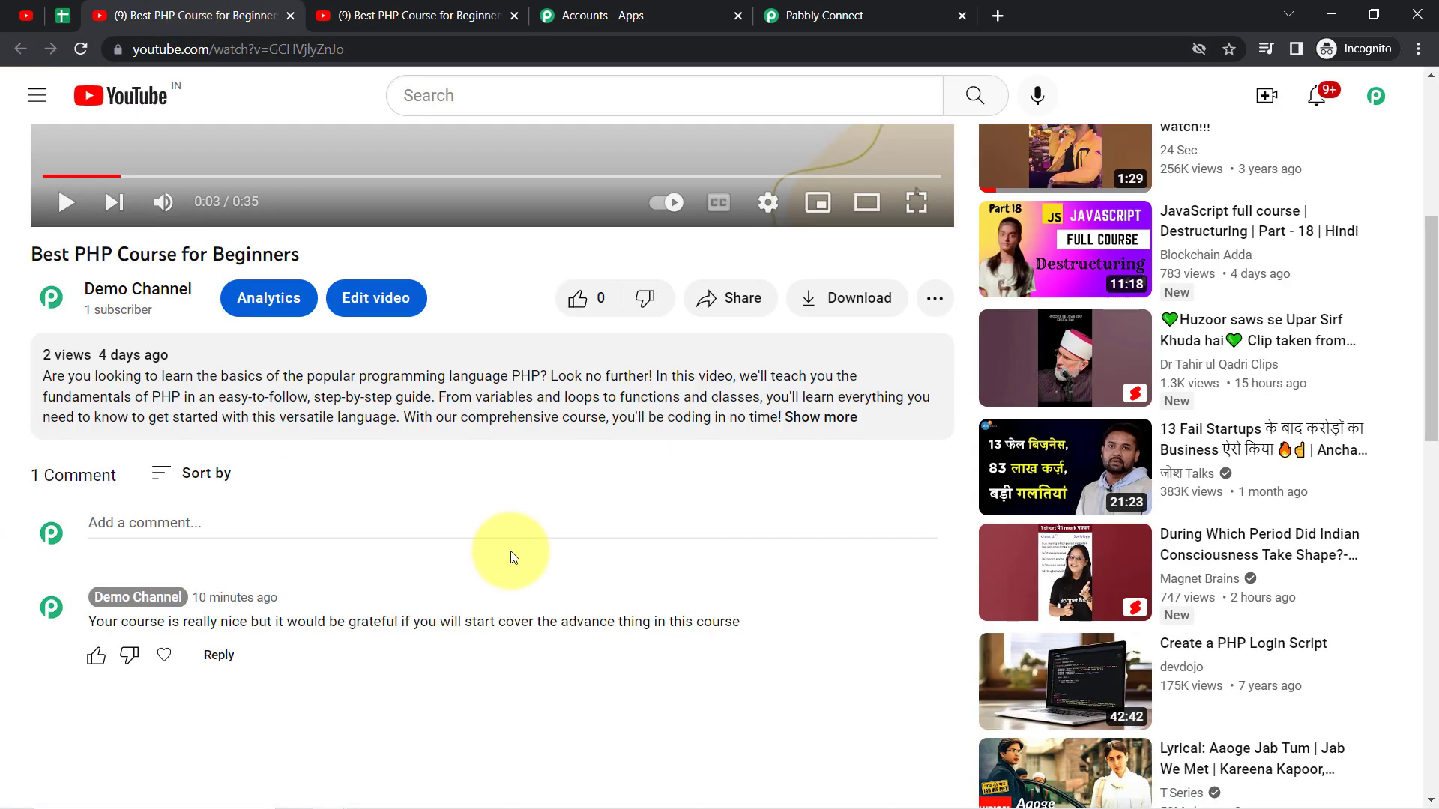
{"action": "left_click", "coordinate": [64, 14]}
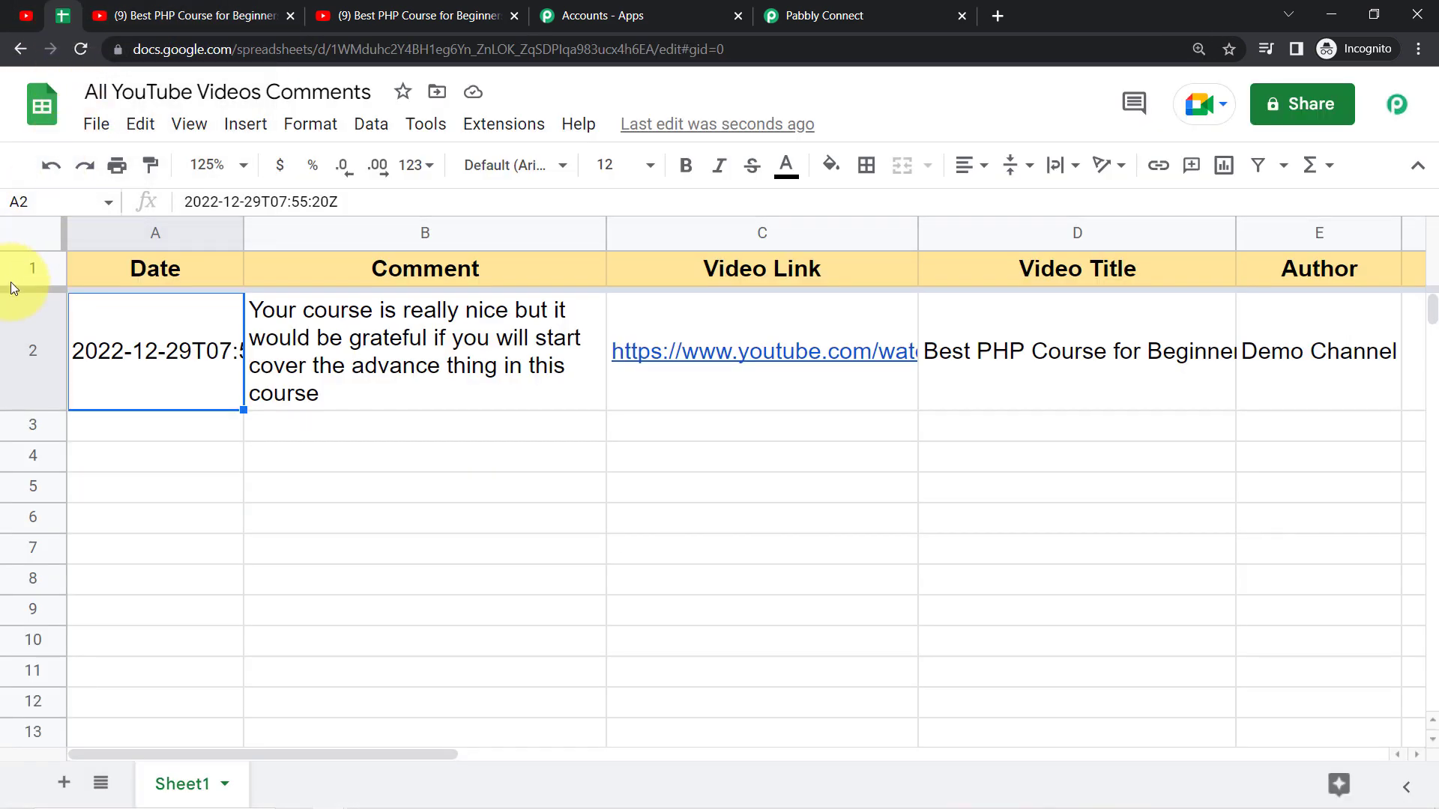
{"action": "left_click", "coordinate": [6, 347]}
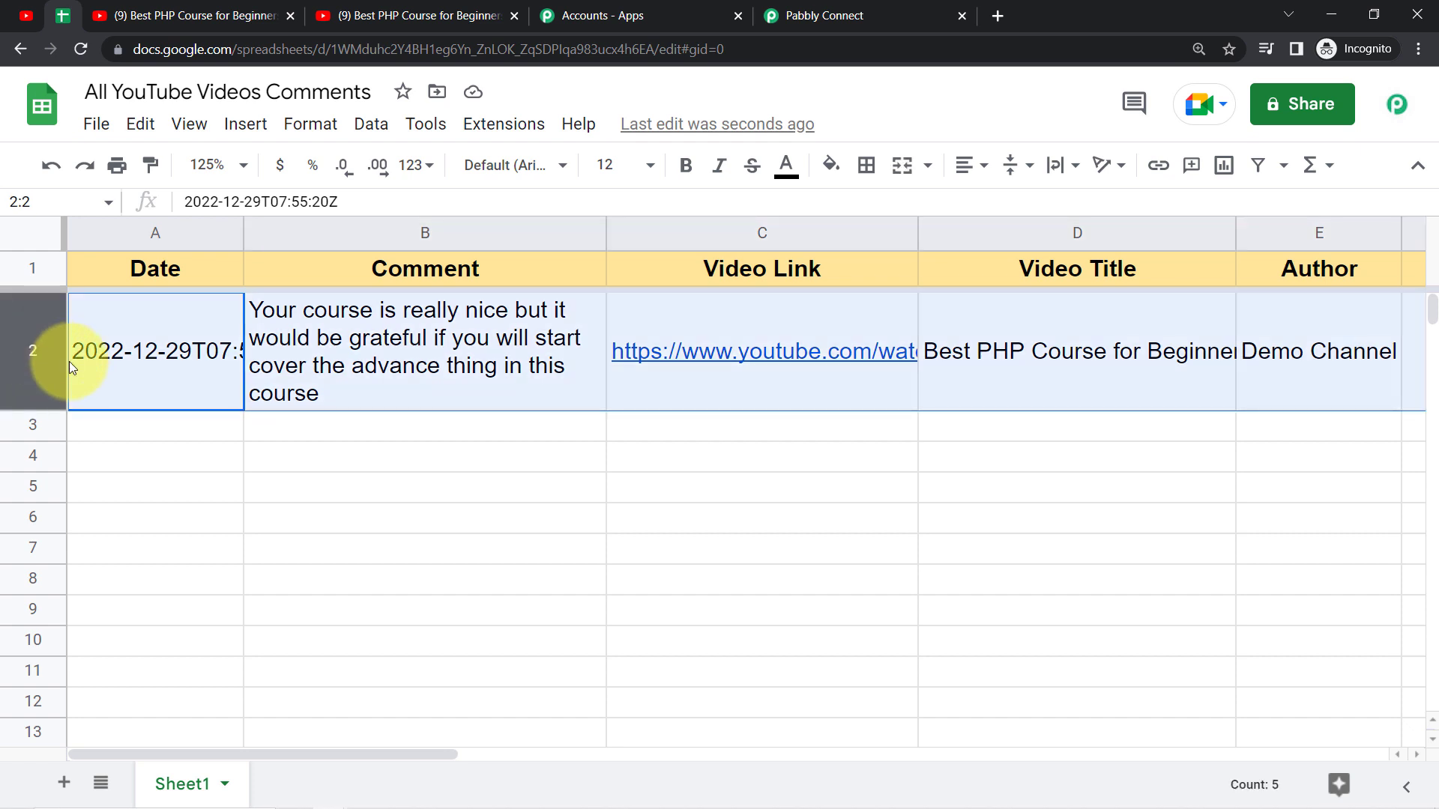
{"action": "left_click", "coordinate": [488, 547]}
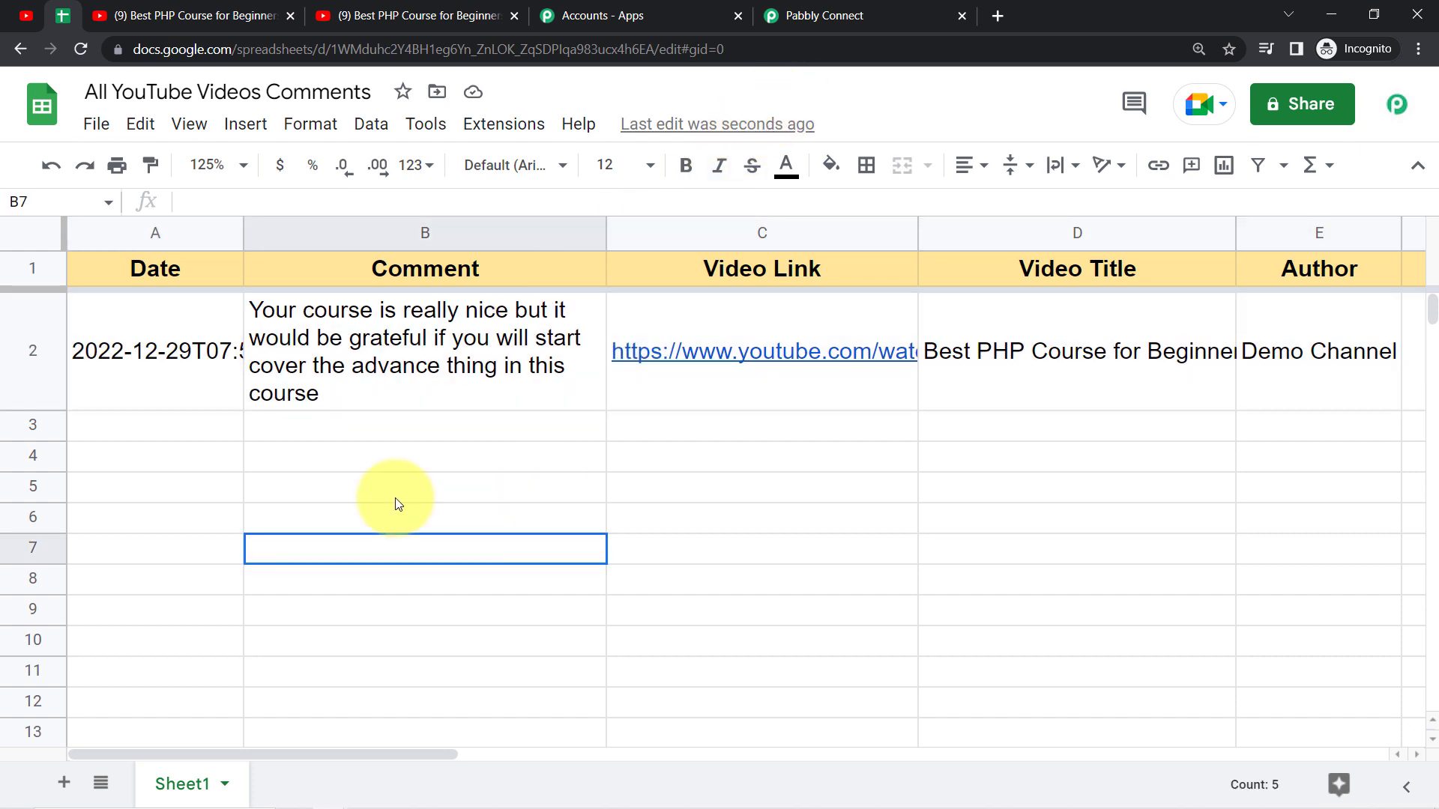
{"action": "left_click_drag", "start_coordinate": [39, 377], "coordinate": [43, 483]}
Step: Switch to Pabbly Connect and collapse the New Comment on a Channel trigger and the List Video by ID and Add New Row actions
{"action": "left_click", "coordinate": [827, 11]}
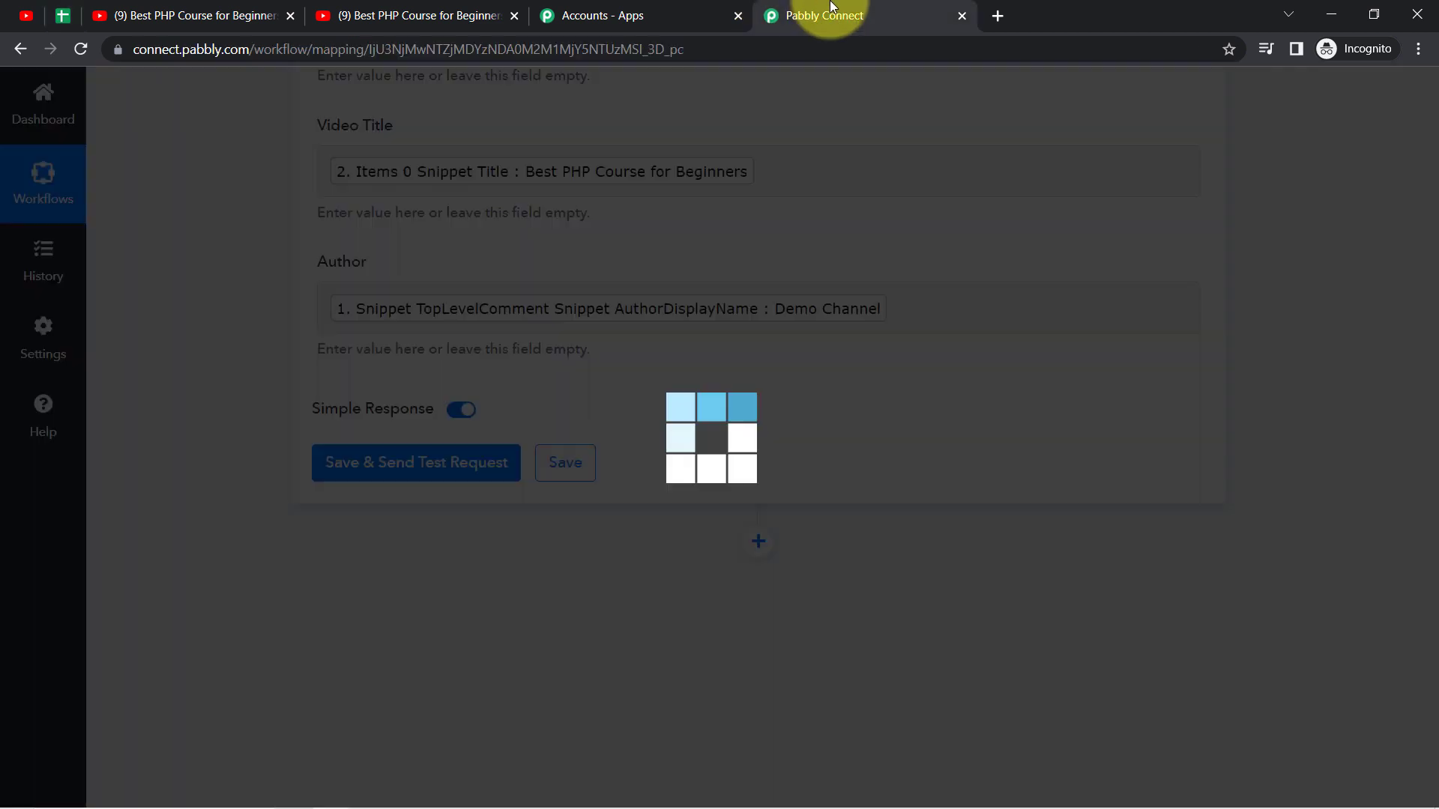
{"action": "left_click_drag", "start_coordinate": [1433, 659], "coordinate": [1433, 116]}
{"action": "mouse_move", "coordinate": [1040, 370]}
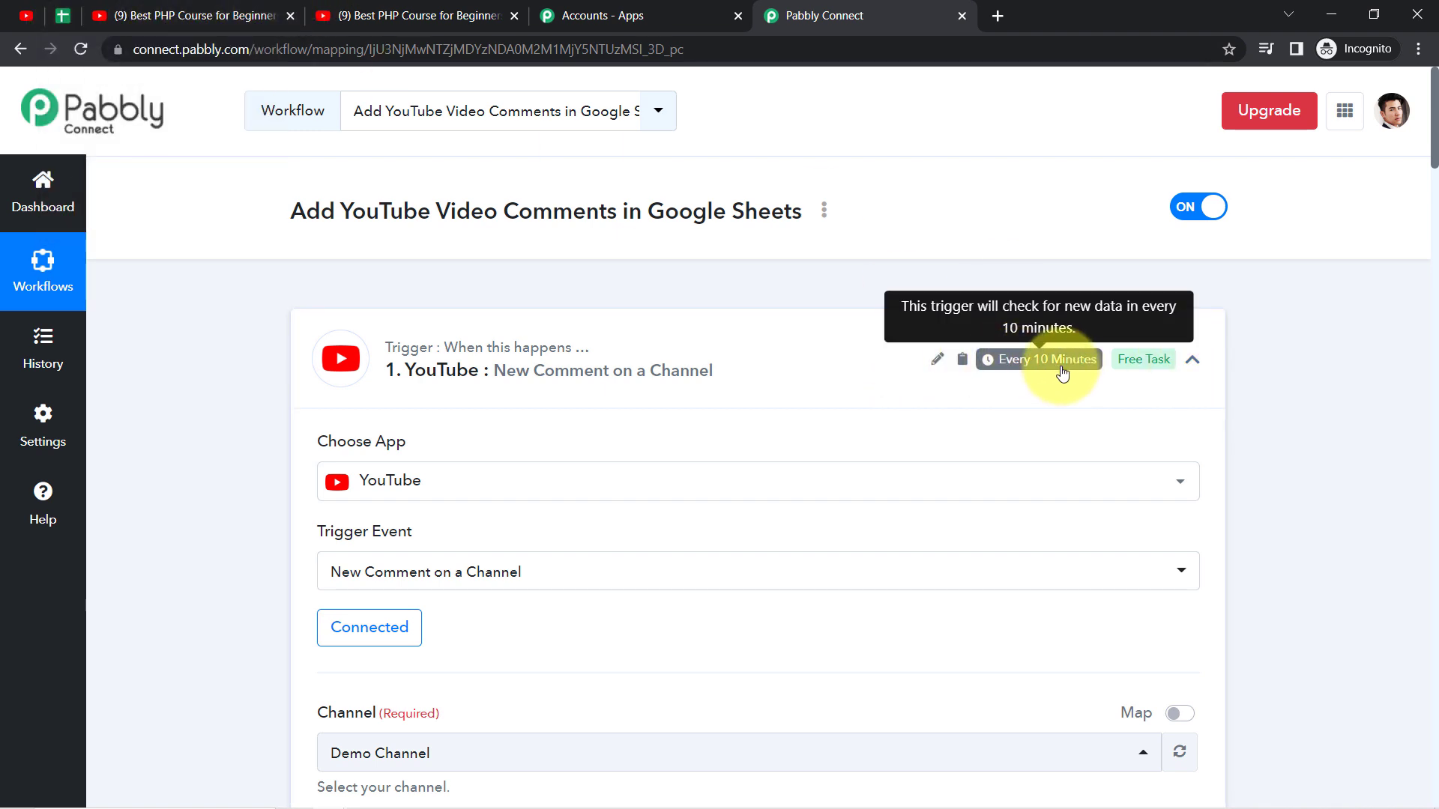
{"action": "left_click", "coordinate": [556, 350]}
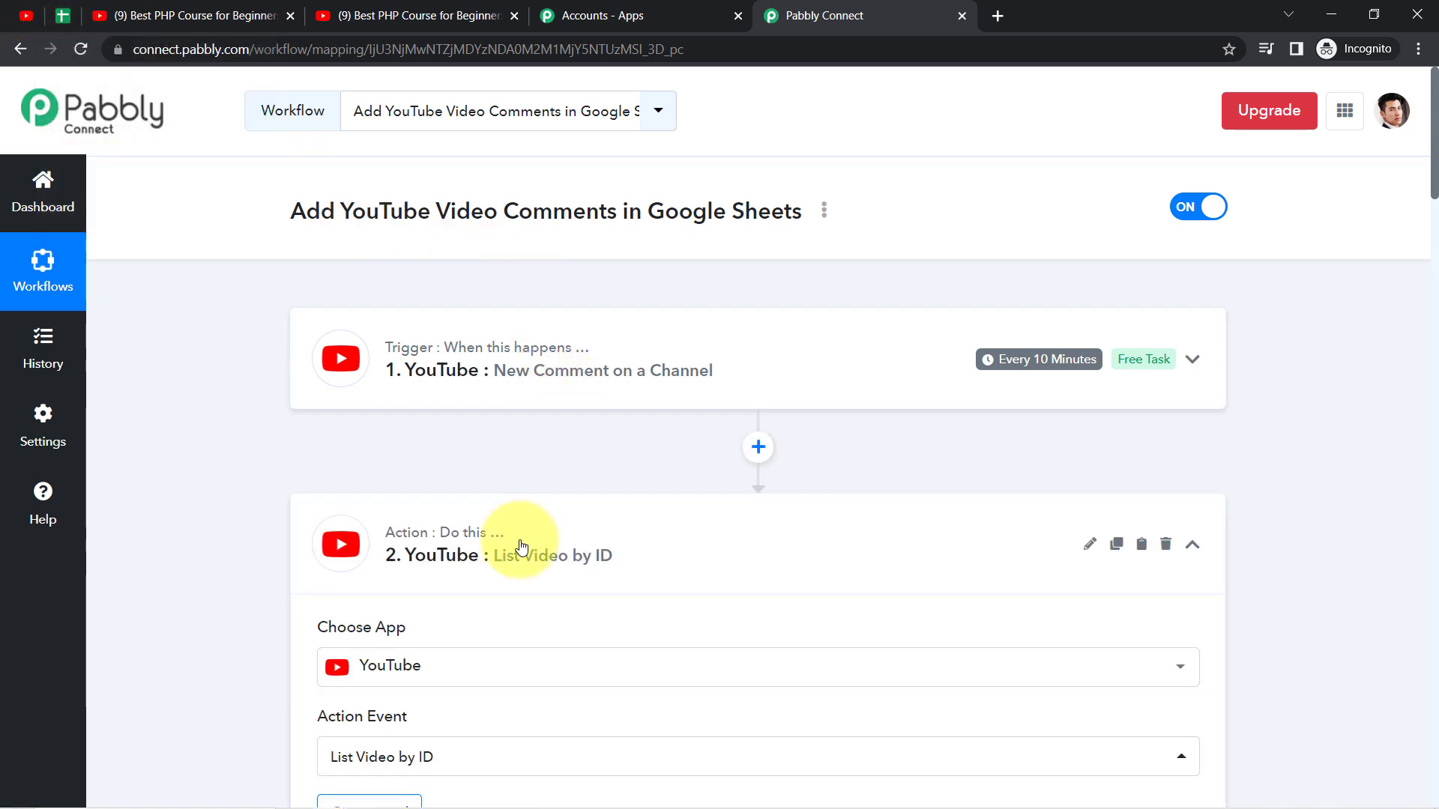
{"action": "left_click", "coordinate": [522, 545]}
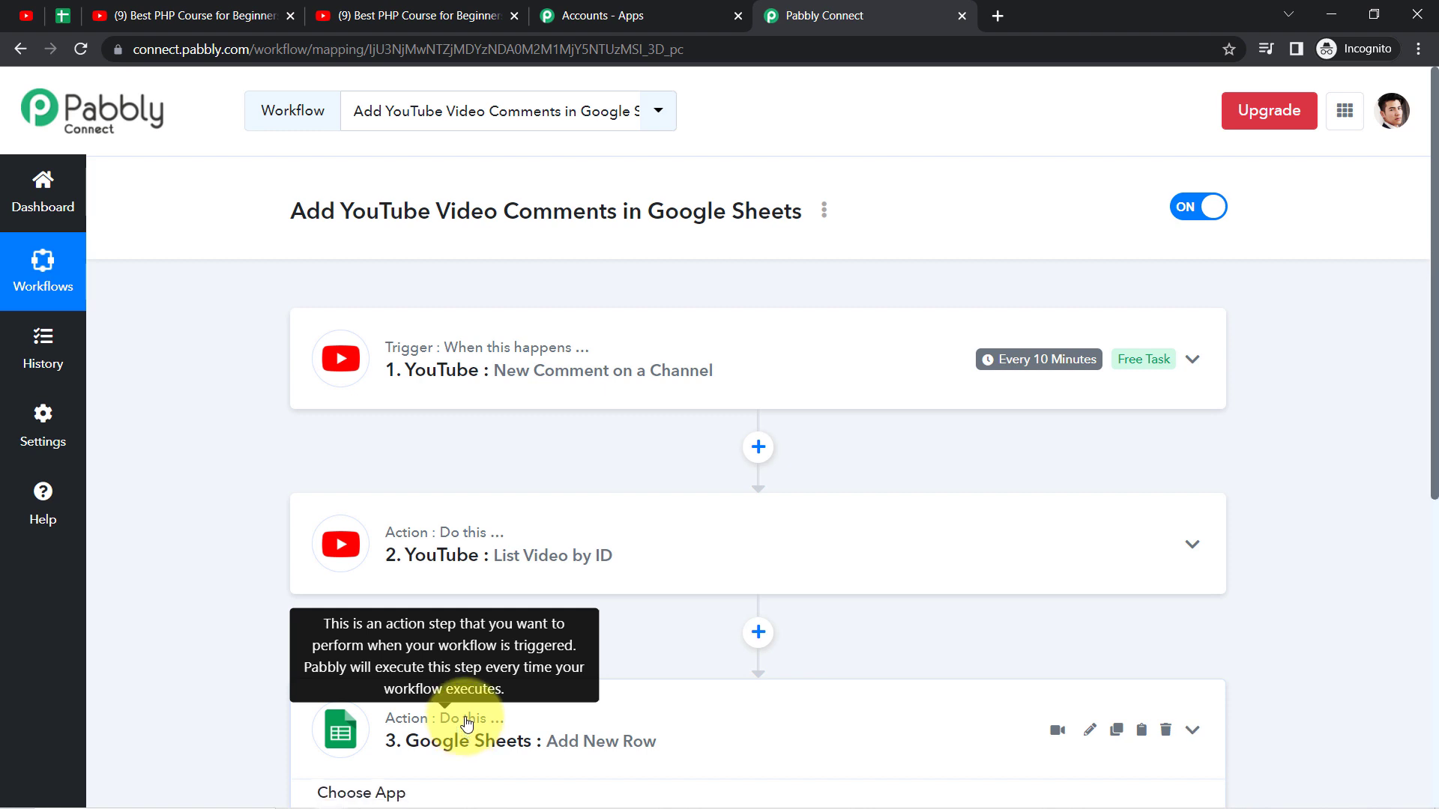
{"action": "left_click", "coordinate": [466, 723]}
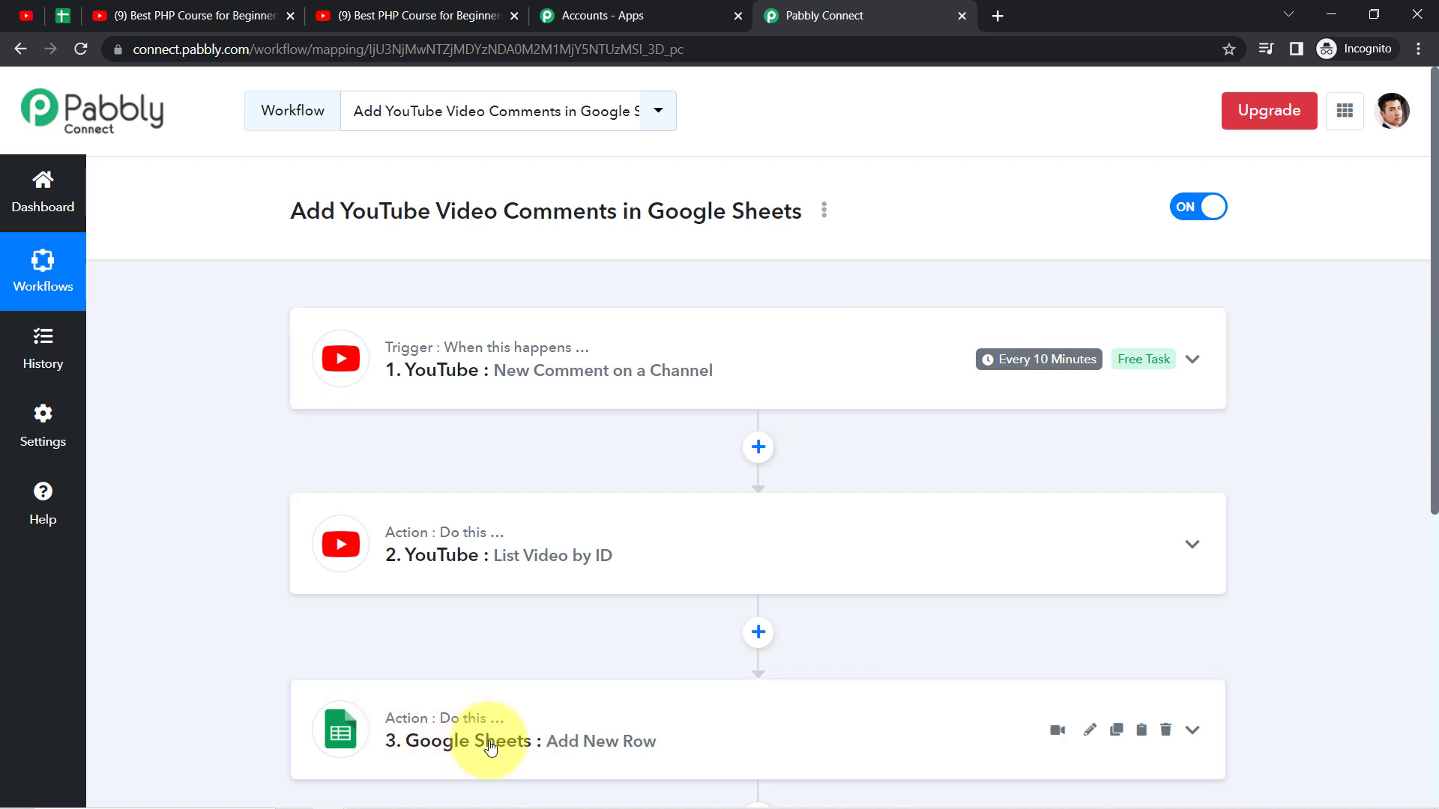
Step: Generate the share link for the Add YouTube Video Comments in Google Sheets workflow and select its full URL
{"action": "left_click", "coordinate": [824, 213]}
{"action": "left_click", "coordinate": [687, 312]}
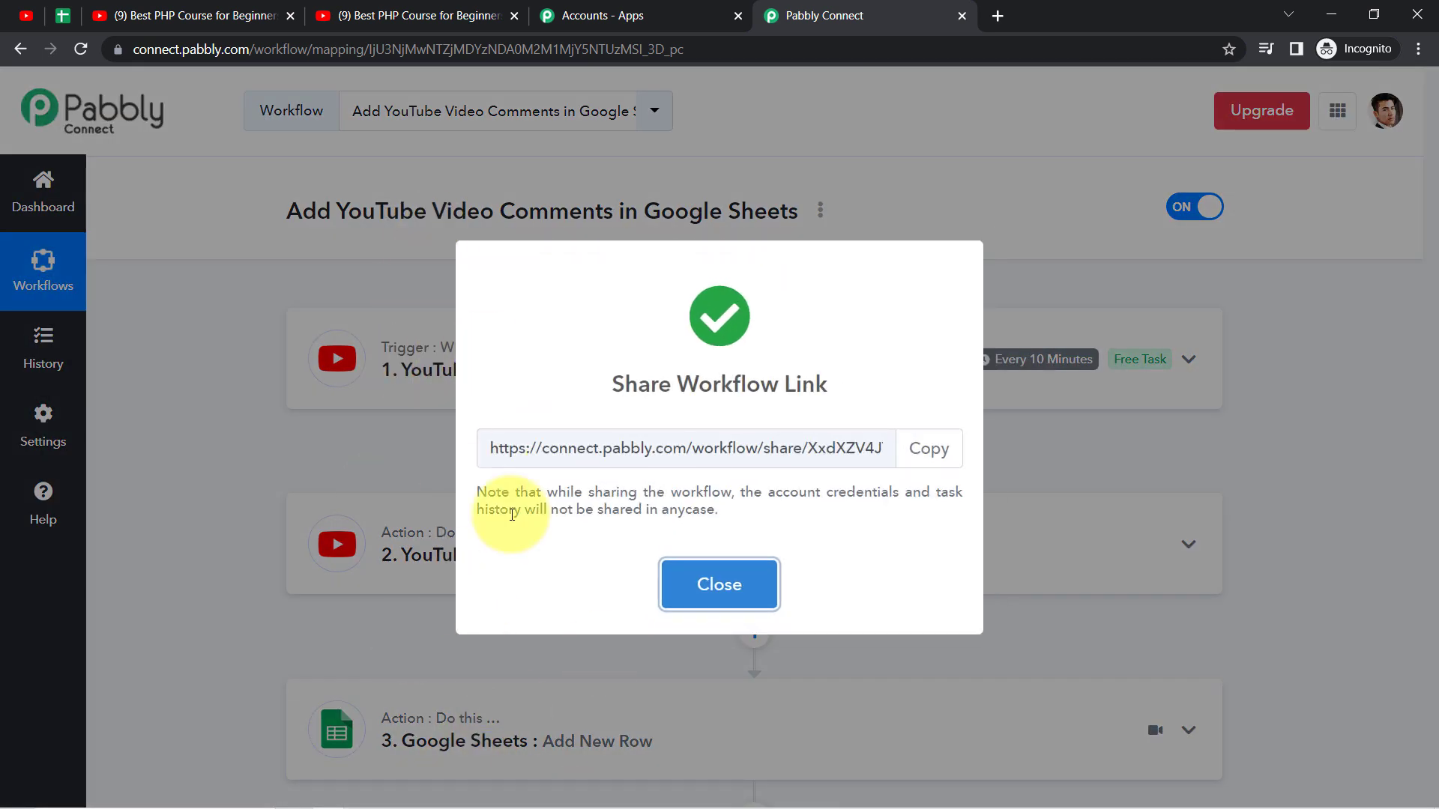
{"action": "left_click", "coordinate": [626, 453]}
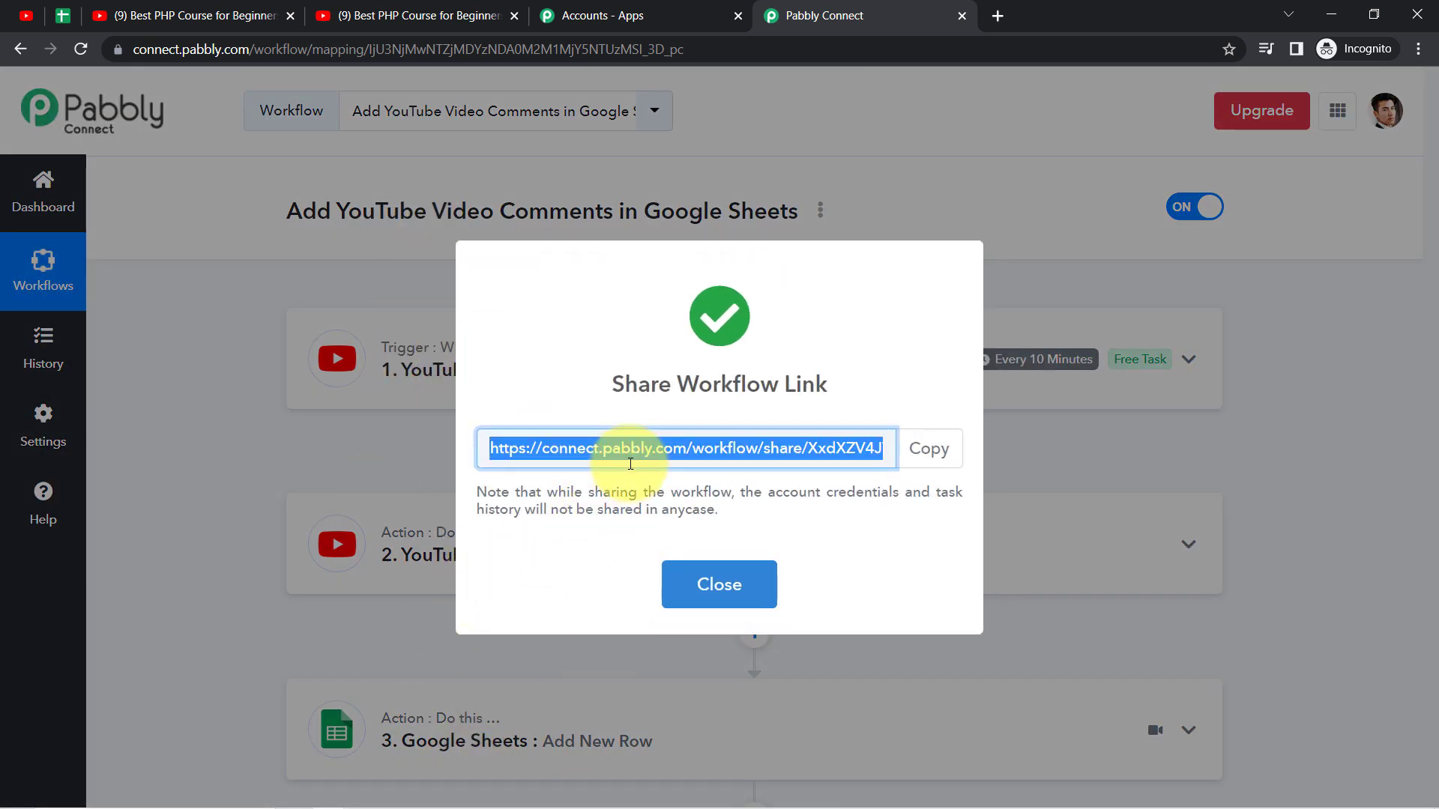
{"action": "triple_click", "coordinate": [700, 449]}
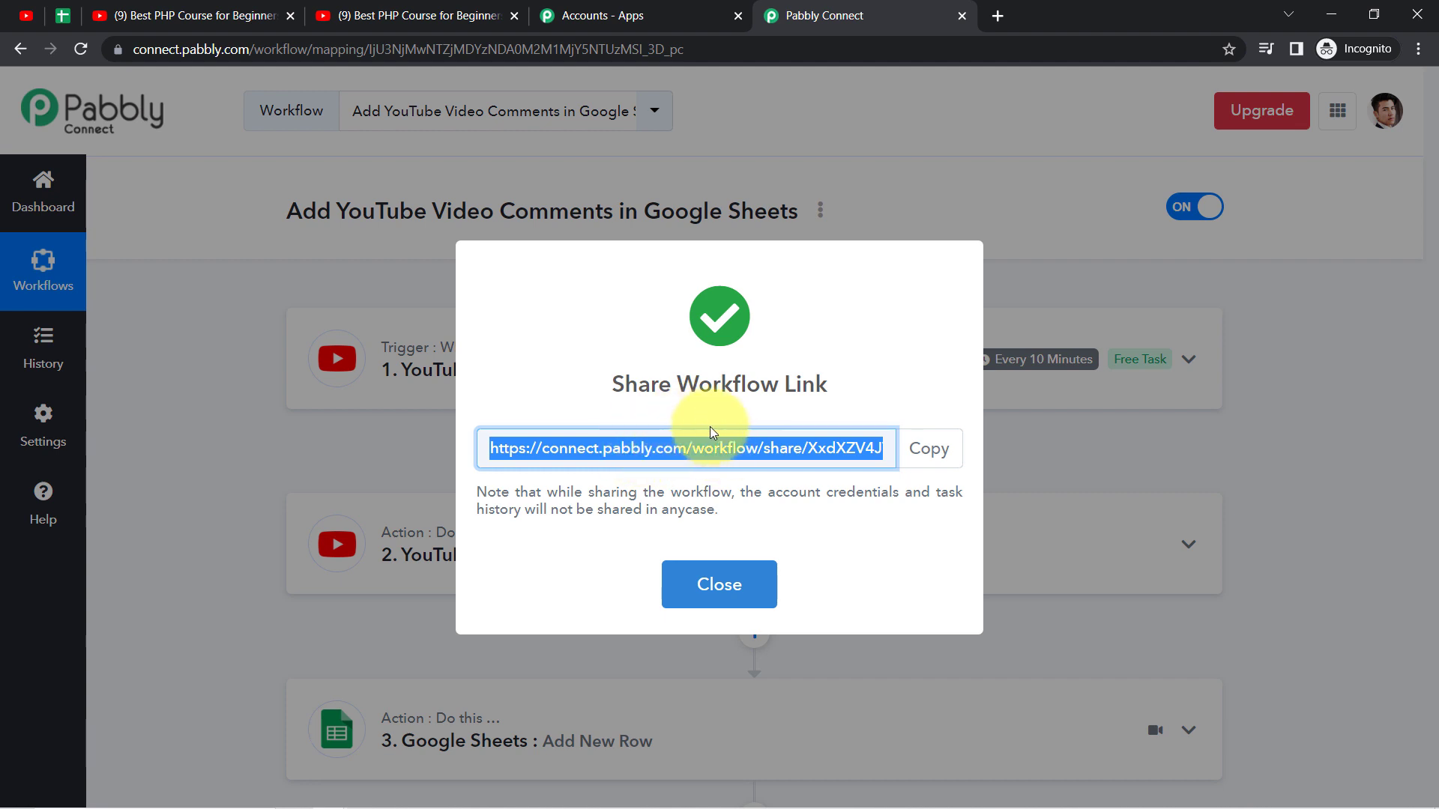